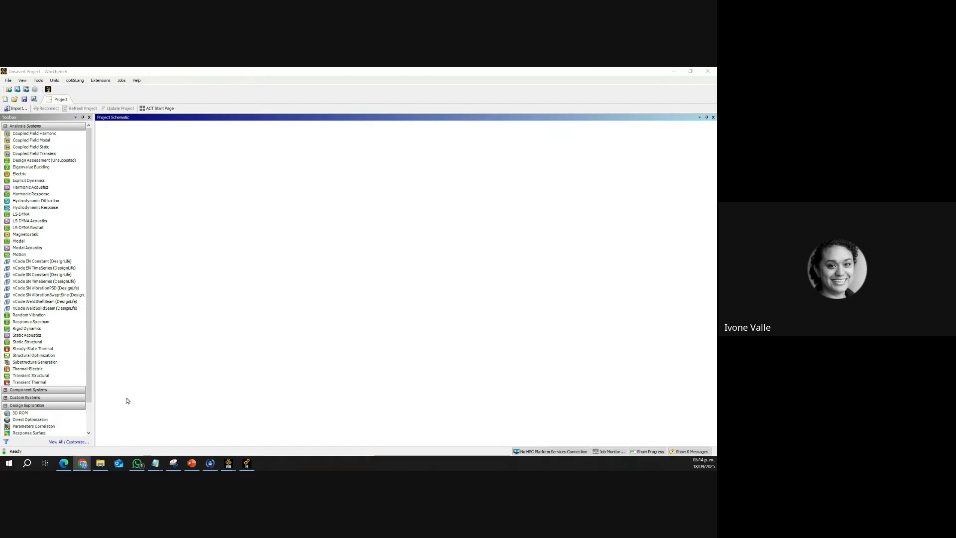
Step: Look for Workbench 2025 R1 in the Ansys 2025 R1 program folder and in the Windows search, then return to the project
click(8, 464)
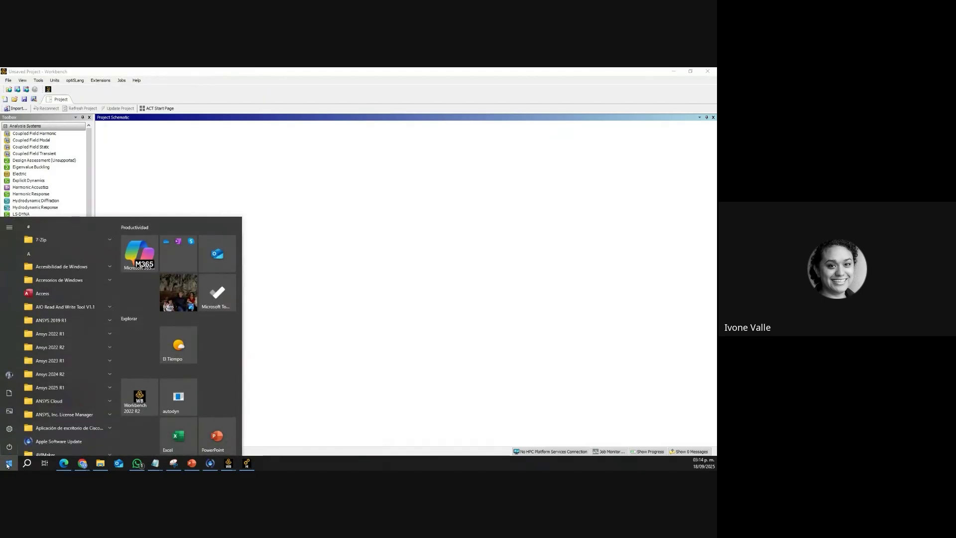
click(80, 388)
scroll(80, 390, down, 8)
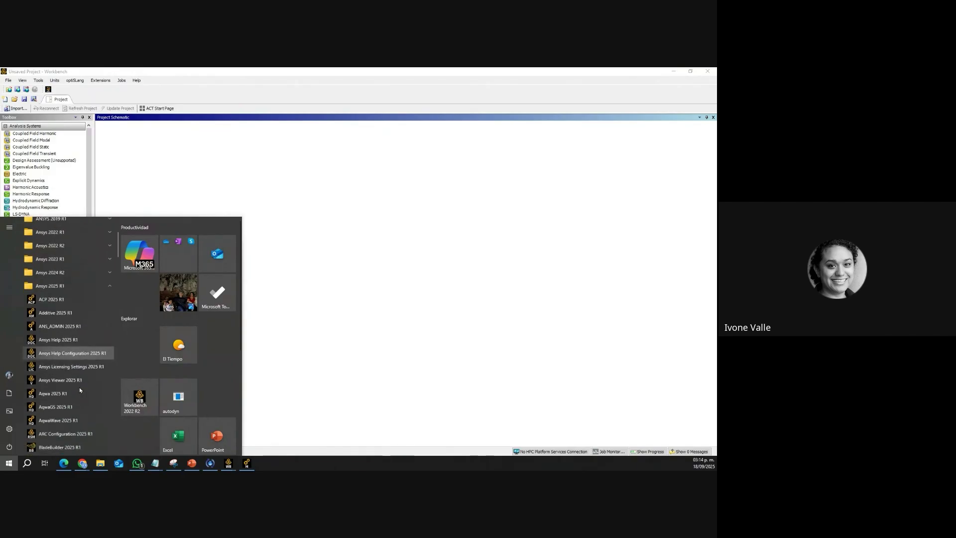
scroll(80, 390, up, 6)
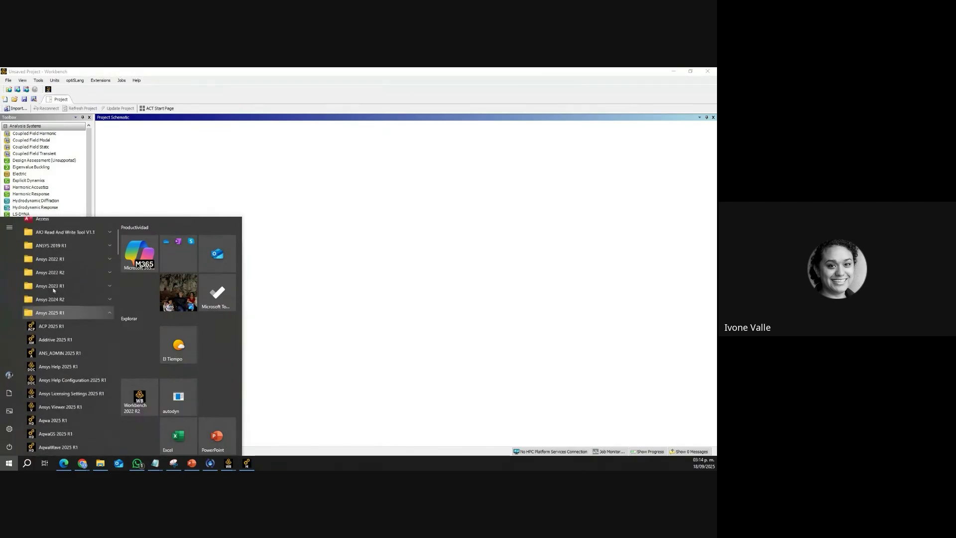
scroll(53, 324, down, 7)
scroll(79, 385, down, 8)
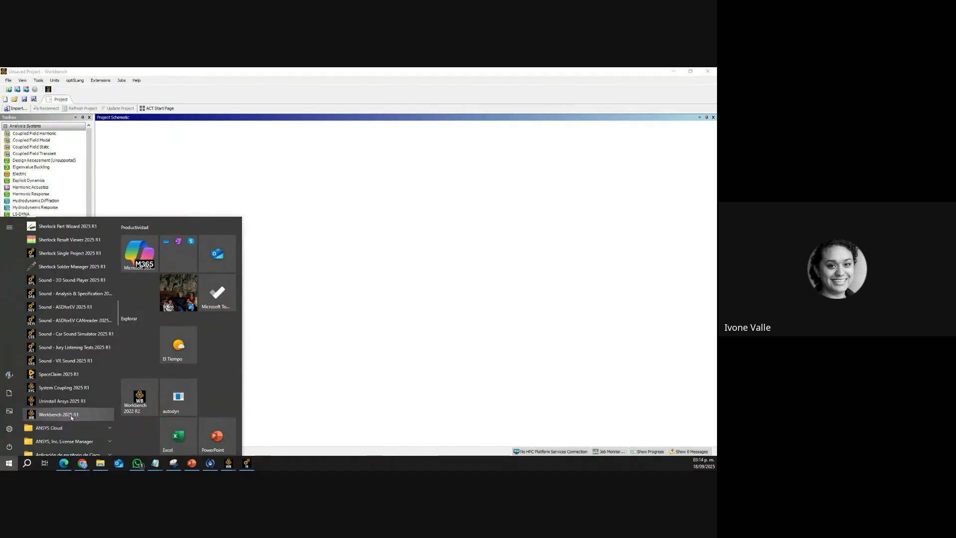
click(27, 463)
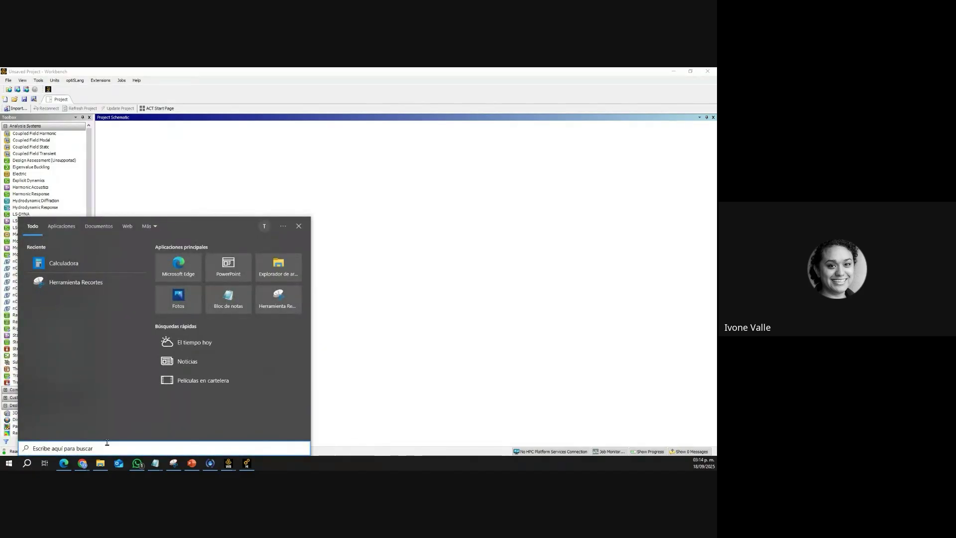
click(221, 71)
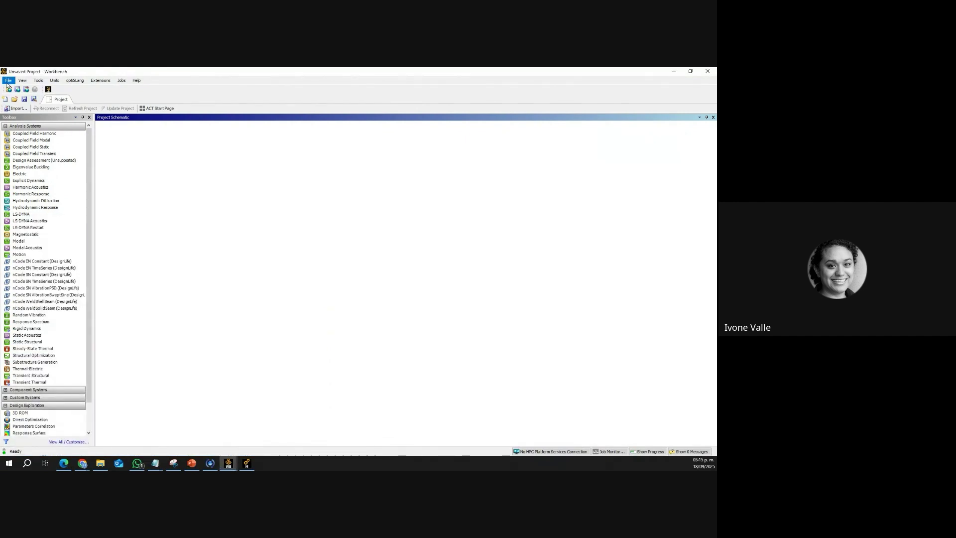
Step: Save the empty project under the name Nozzle in the ENMICE folder inside Talleres on the D: drive
click(8, 80)
click(24, 104)
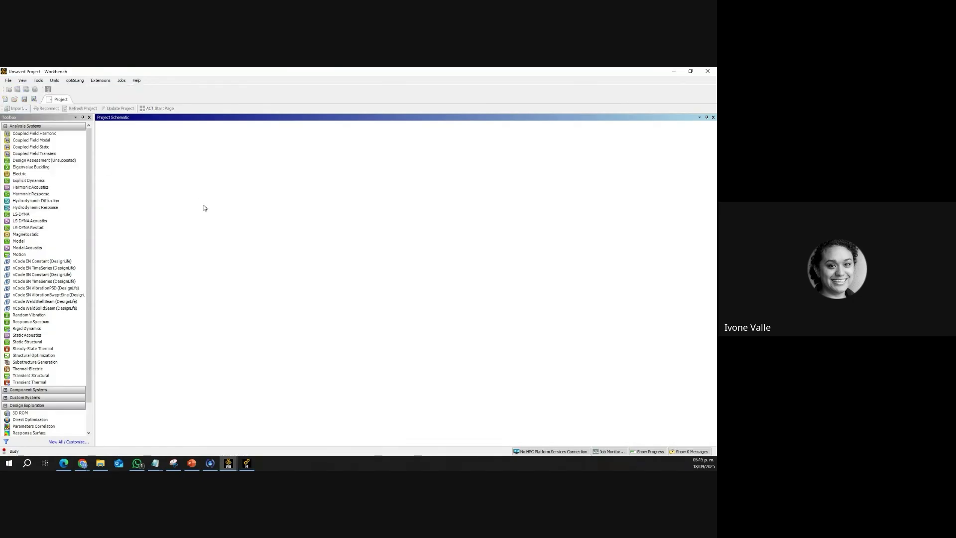
drag(253, 87, 0, 164)
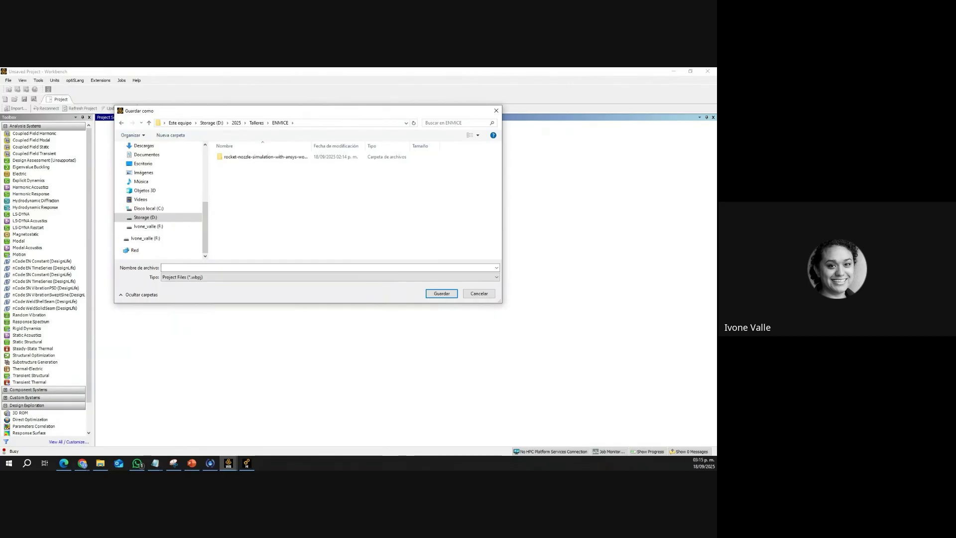
click(218, 268)
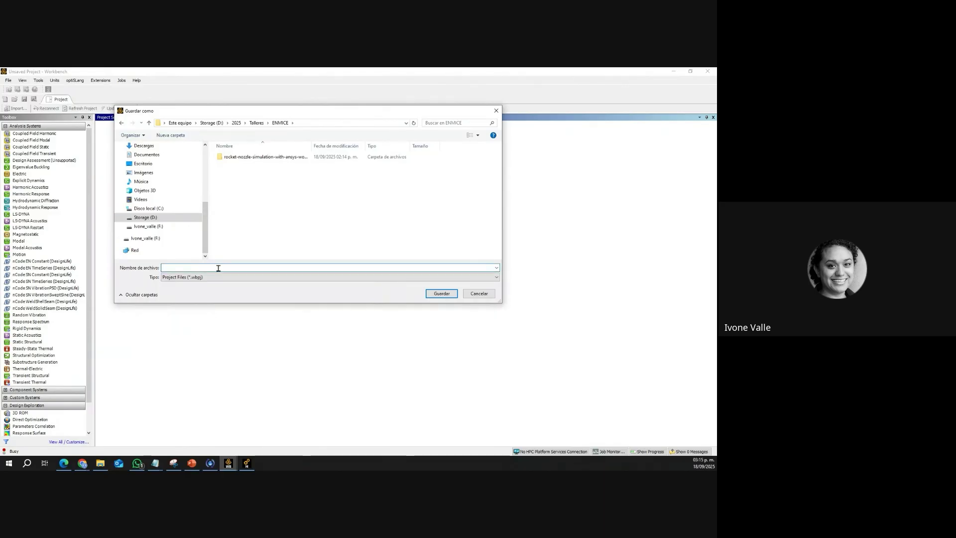
text(No)
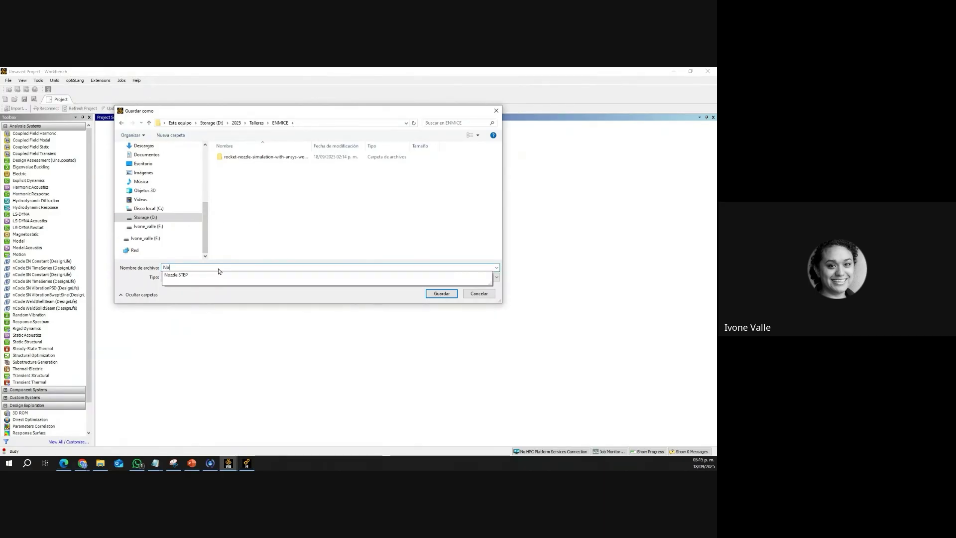
text(zze)
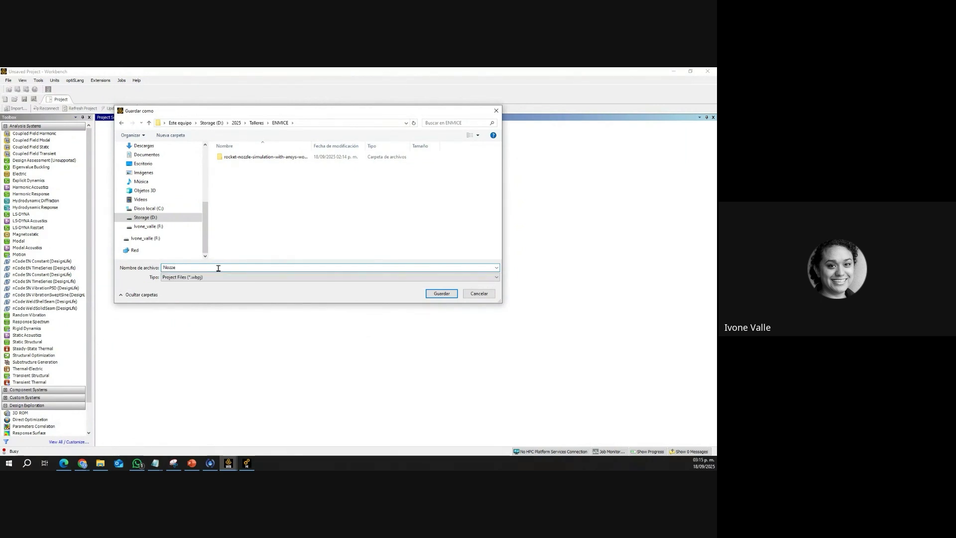
key(BackSpace)
text(le)
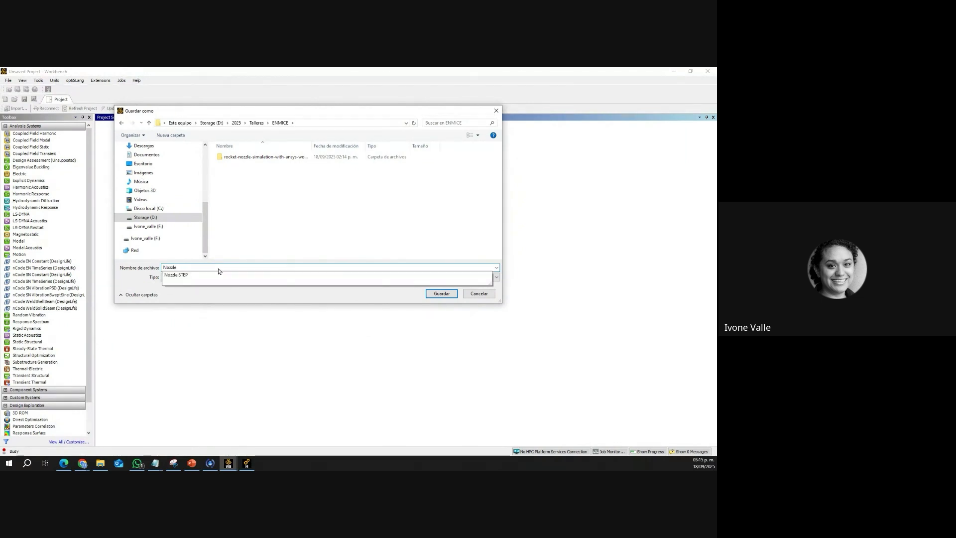
click(323, 199)
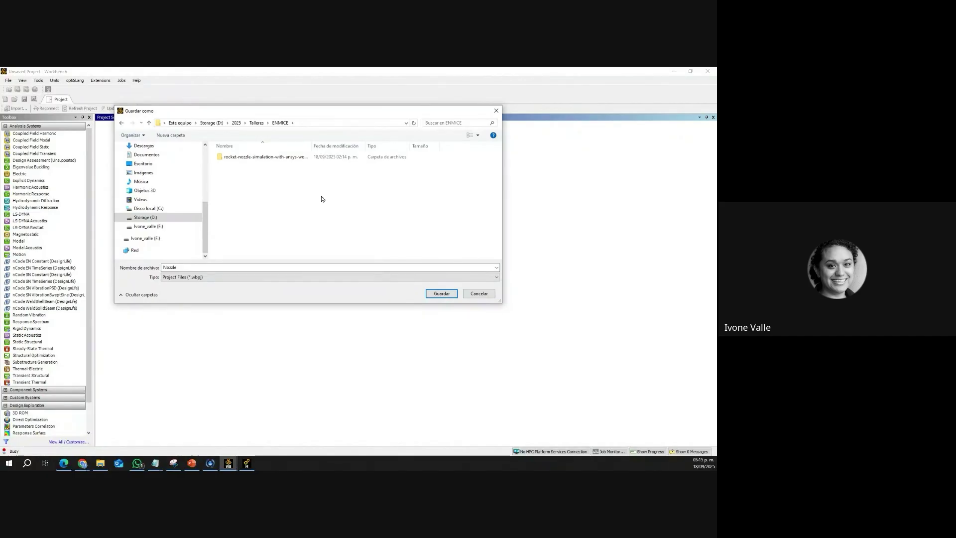
click(446, 295)
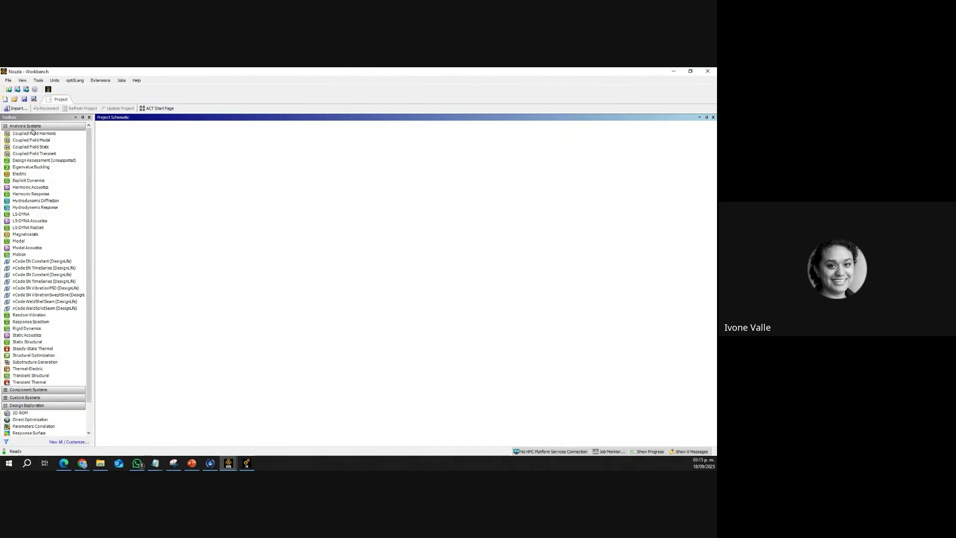
Step: Add a Steady-State Thermal system to the project schematic and go through its cells from Engineering Data to Results
double_click(39, 350)
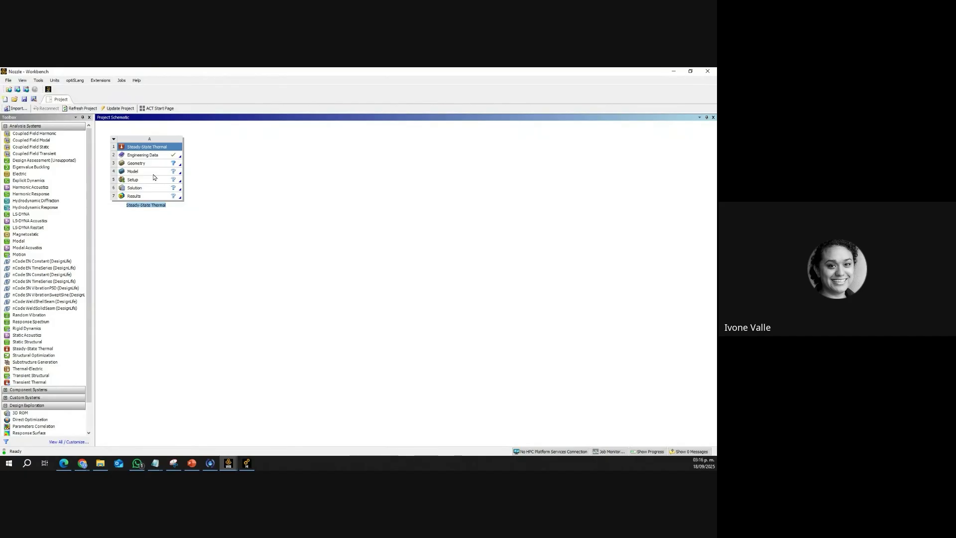
click(162, 158)
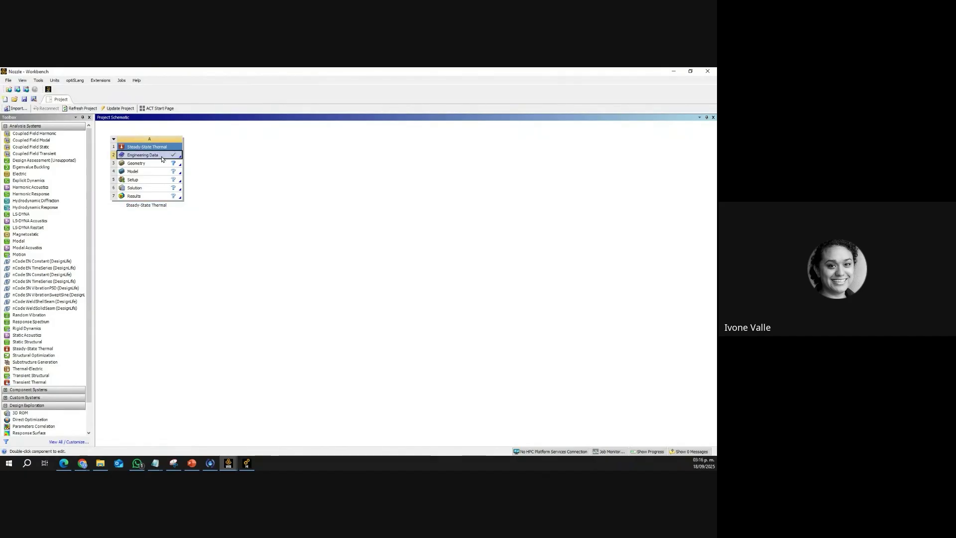
click(162, 166)
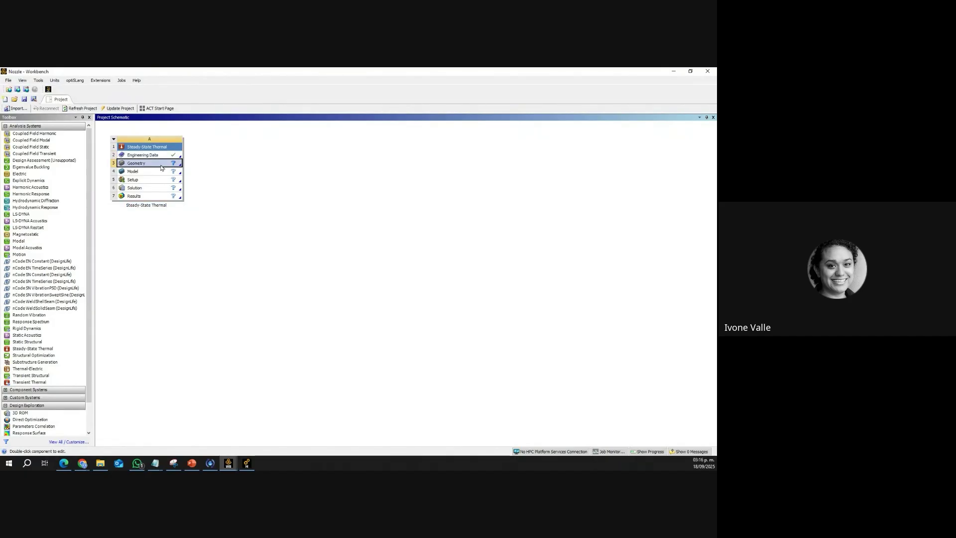
click(152, 175)
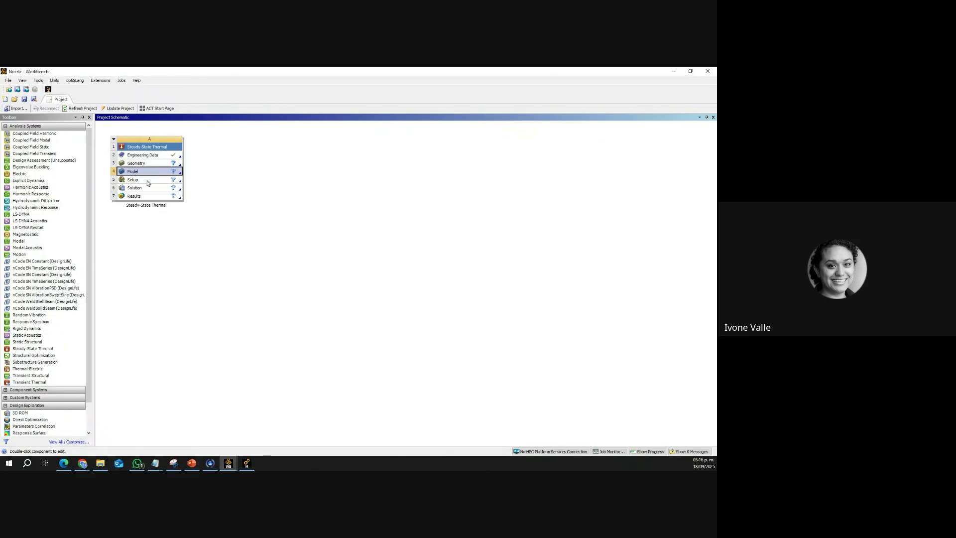
click(147, 183)
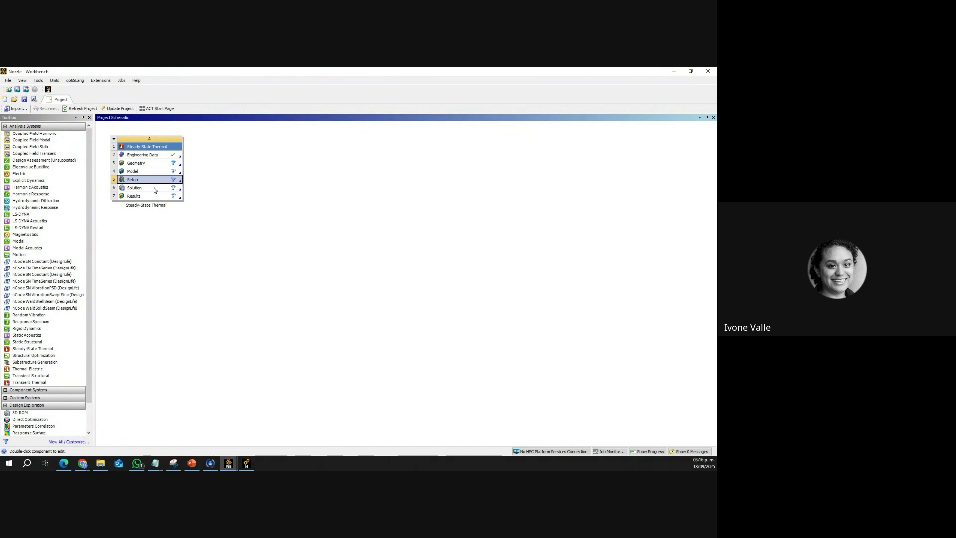
click(149, 191)
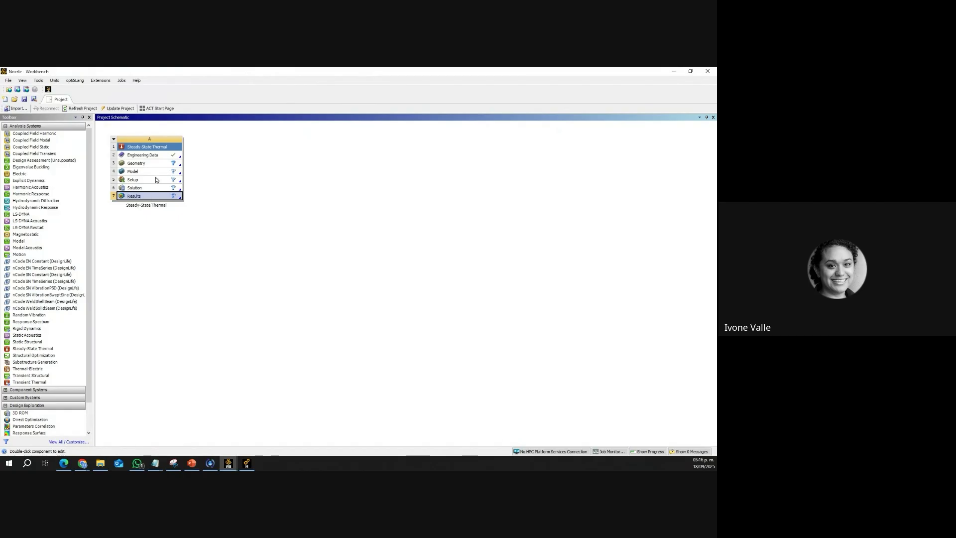
Step: Expand the Component Systems group, review the available systems and collapse the group again
click(5, 392)
scroll(36, 367, down, 9)
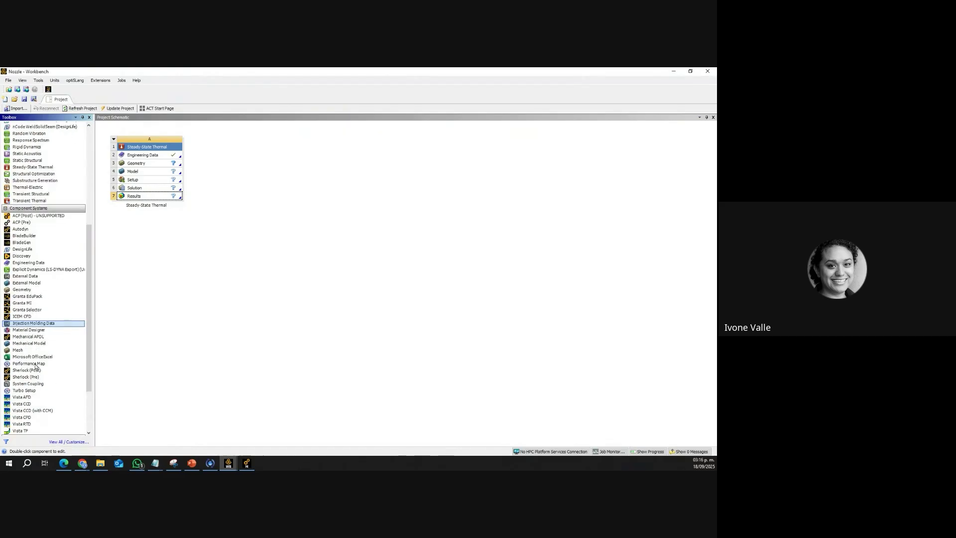
click(5, 209)
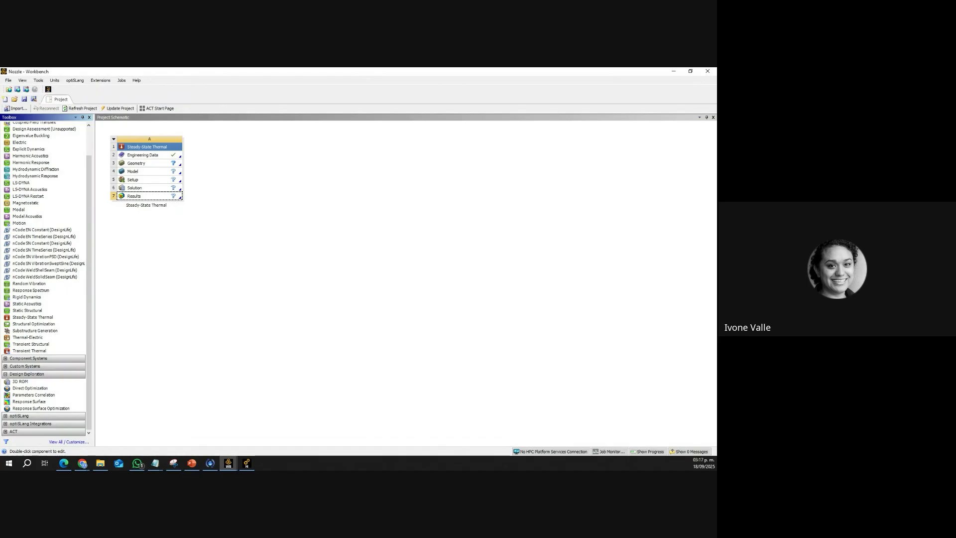
Step: Import the file Nozzle.STEP from the ENMICE folder as the geometry of the Steady-State Thermal system
click(101, 463)
click(154, 164)
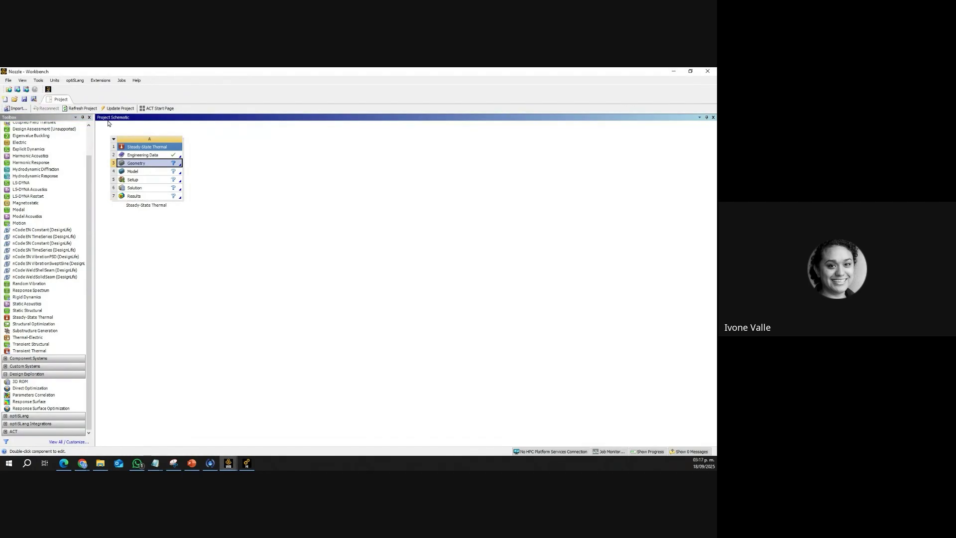
right_click(130, 166)
mouse_move(193, 195)
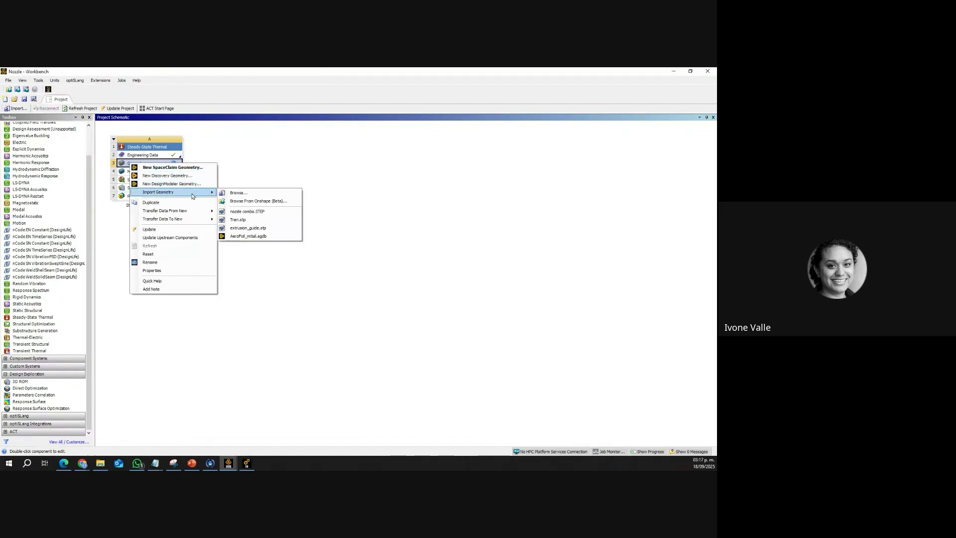
click(238, 193)
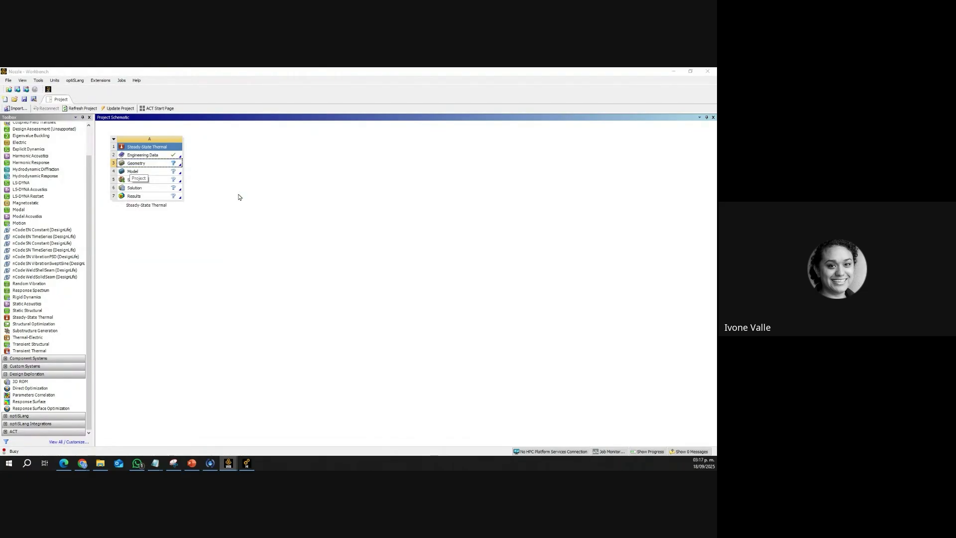
click(381, 122)
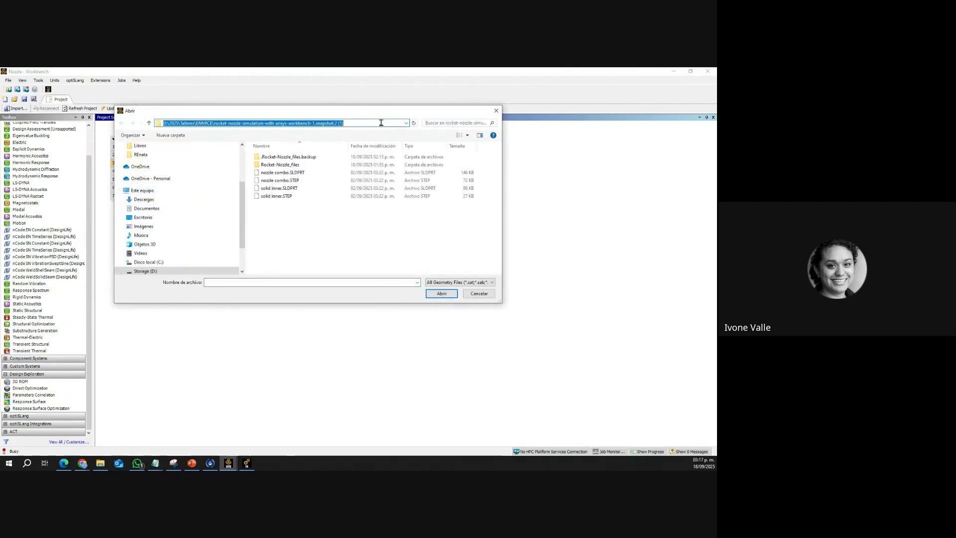
key(Return)
scroll(216, 208, down, 1)
scroll(216, 209, down, 1)
click(273, 180)
click(440, 294)
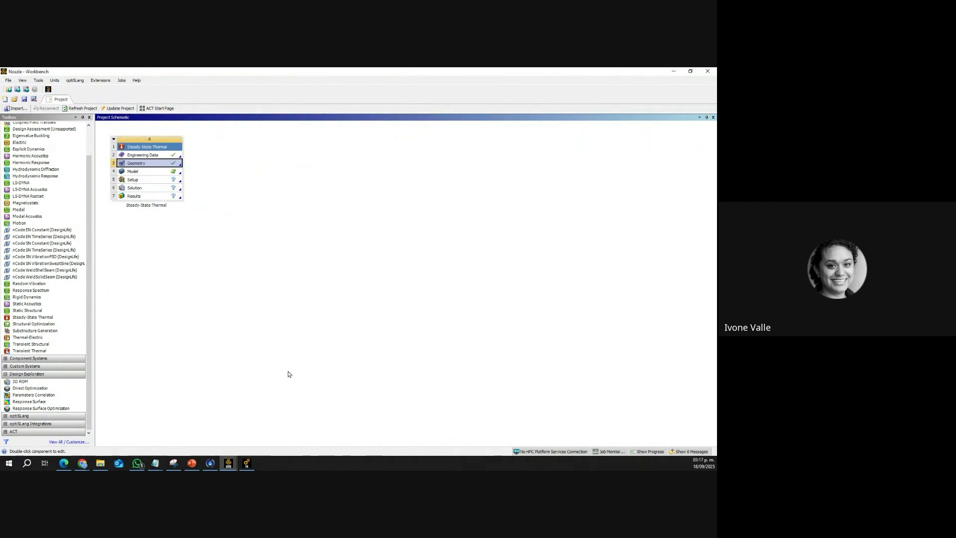
Step: Open the thermal model in Mechanical, inspect the nozzle combo bodies Revolve1 and Revolve2, and close Mechanical
double_click(148, 175)
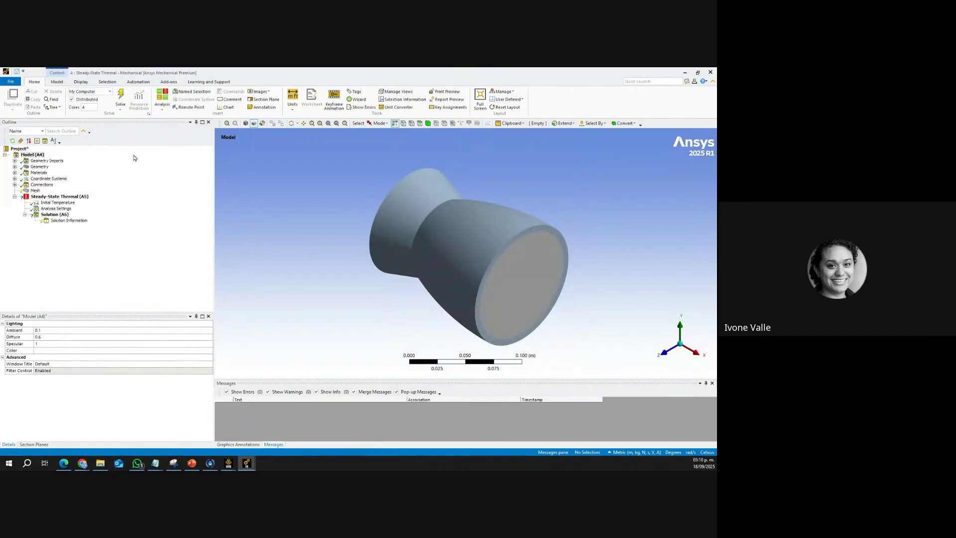
click(15, 167)
click(55, 173)
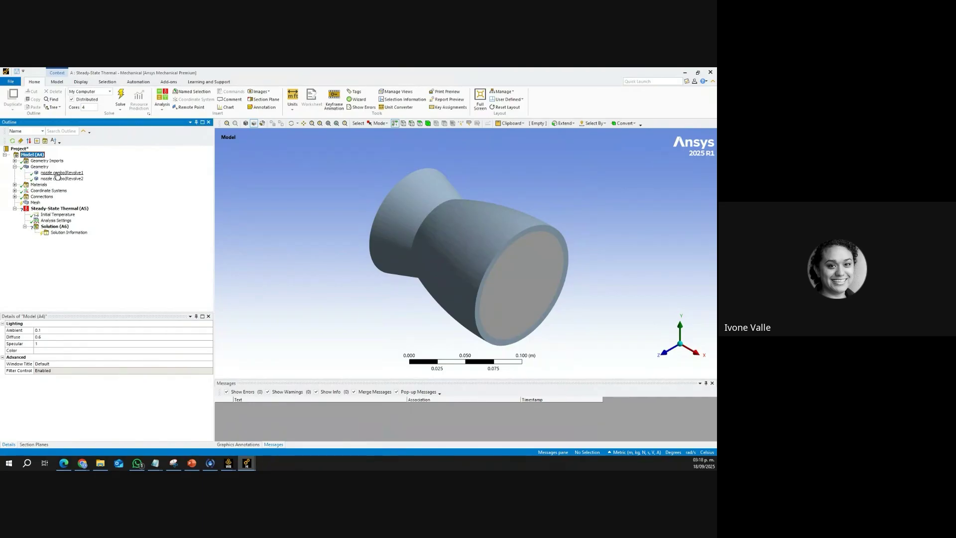
click(57, 179)
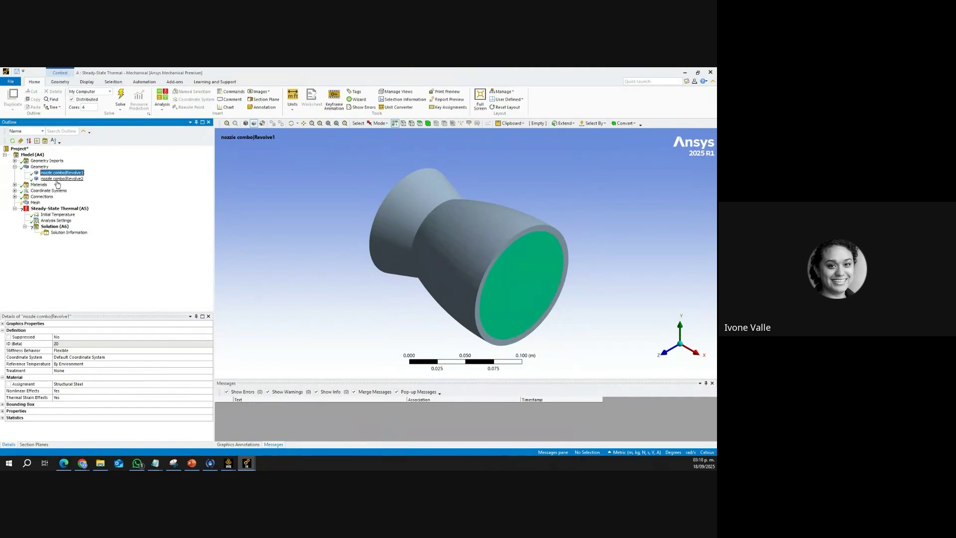
click(711, 73)
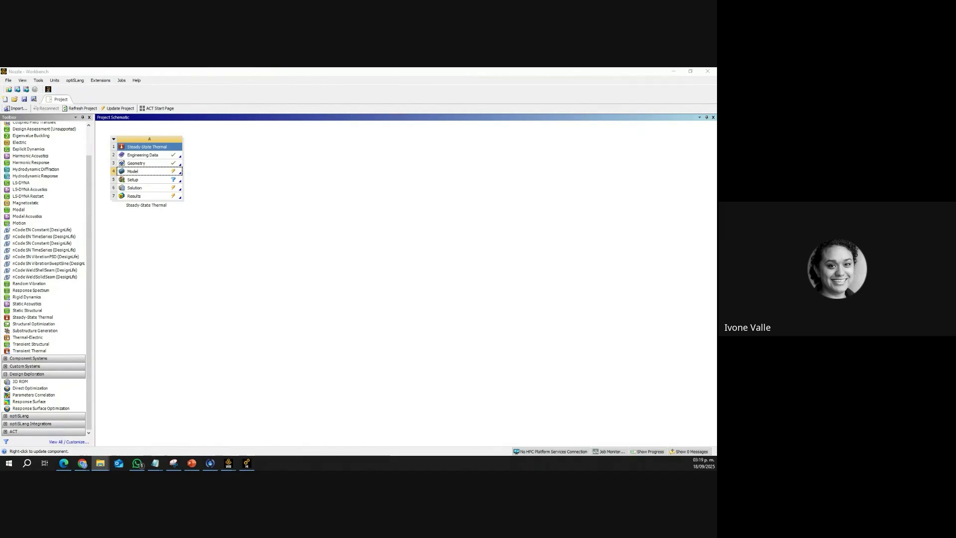
Step: Replace the geometry of the Steady-State Thermal system with the file SYS-3.scdocx from the ENMICE folder
click(165, 166)
right_click(164, 165)
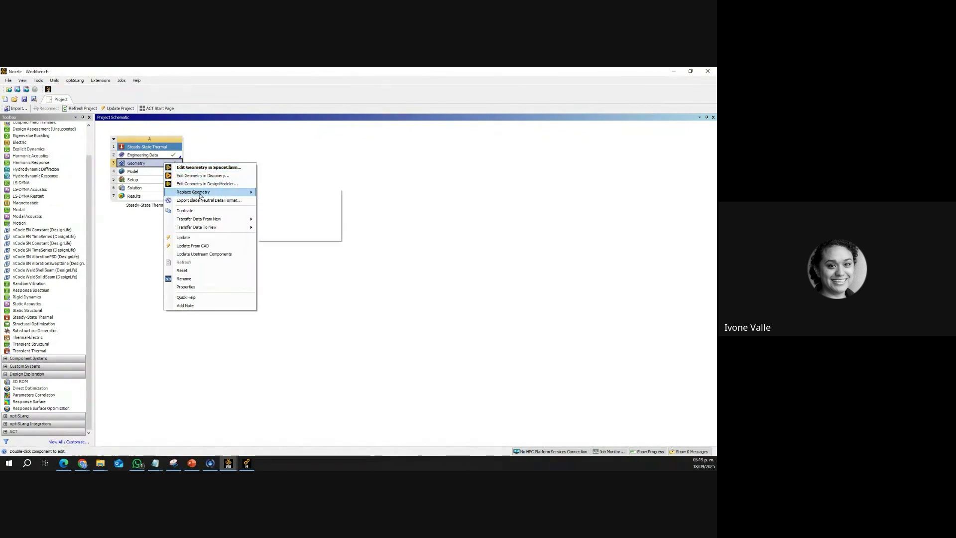
mouse_move(200, 194)
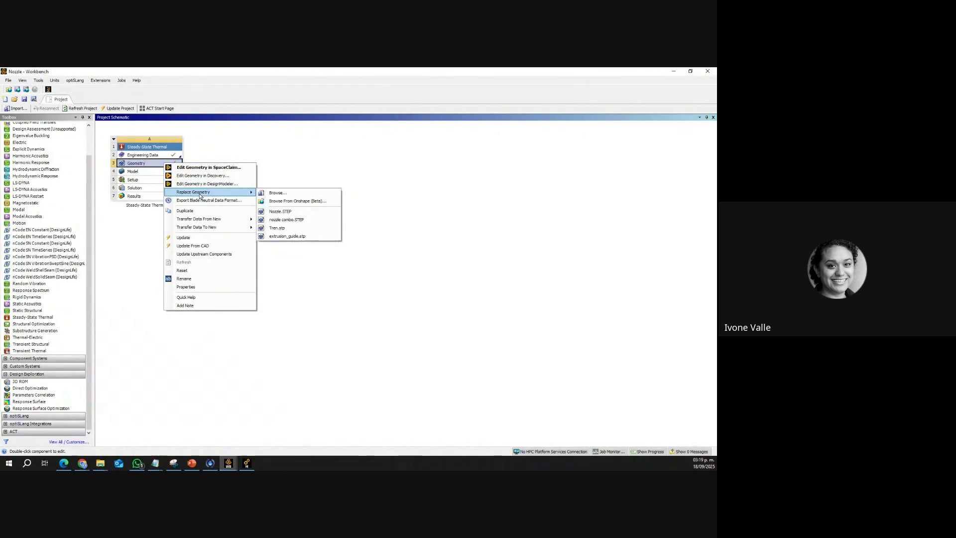
click(293, 195)
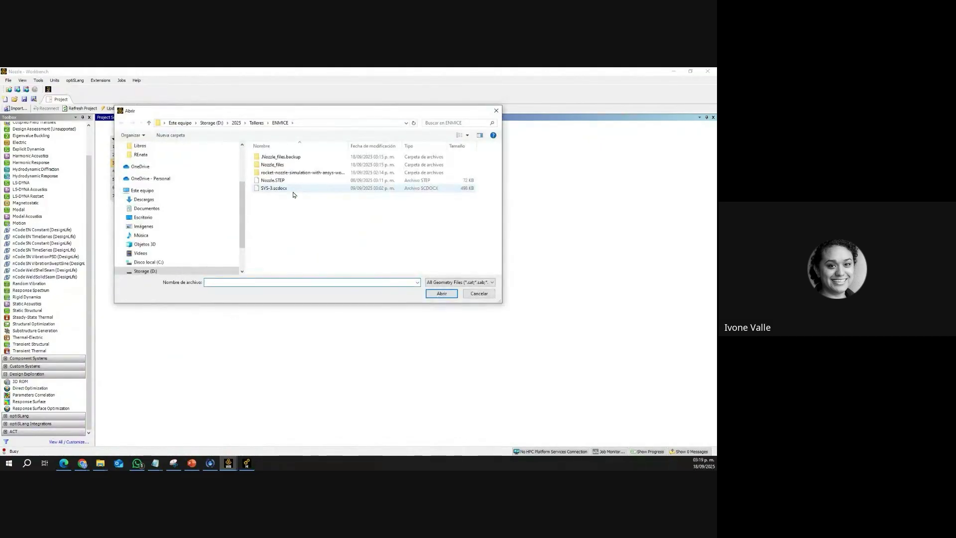
click(273, 188)
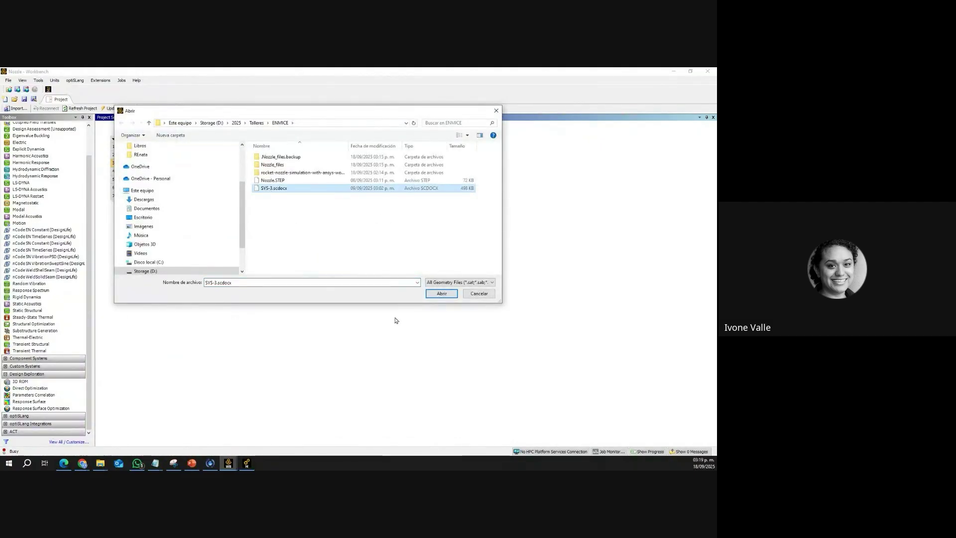
click(440, 293)
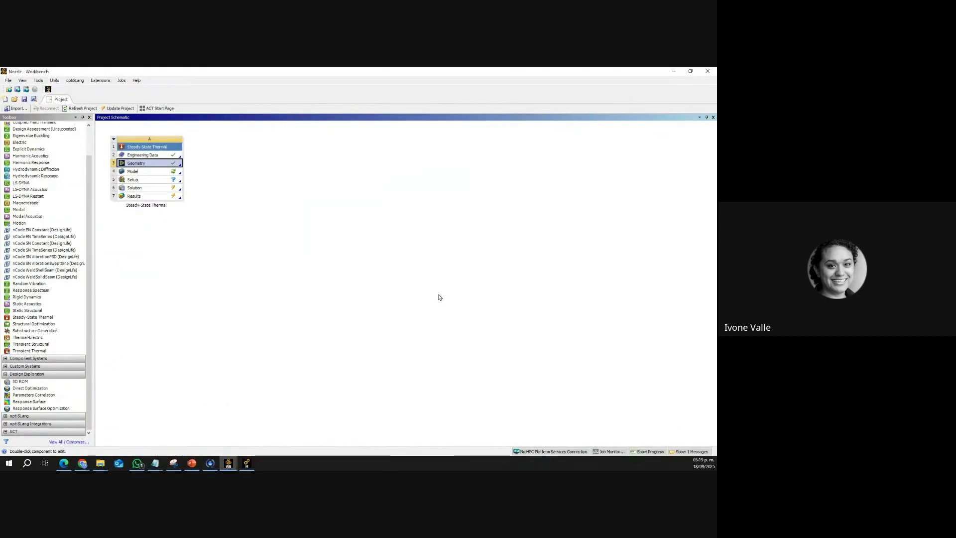
Step: Open the thermal model in Mechanical and re-read the upstream data to load the replaced geometry
double_click(147, 176)
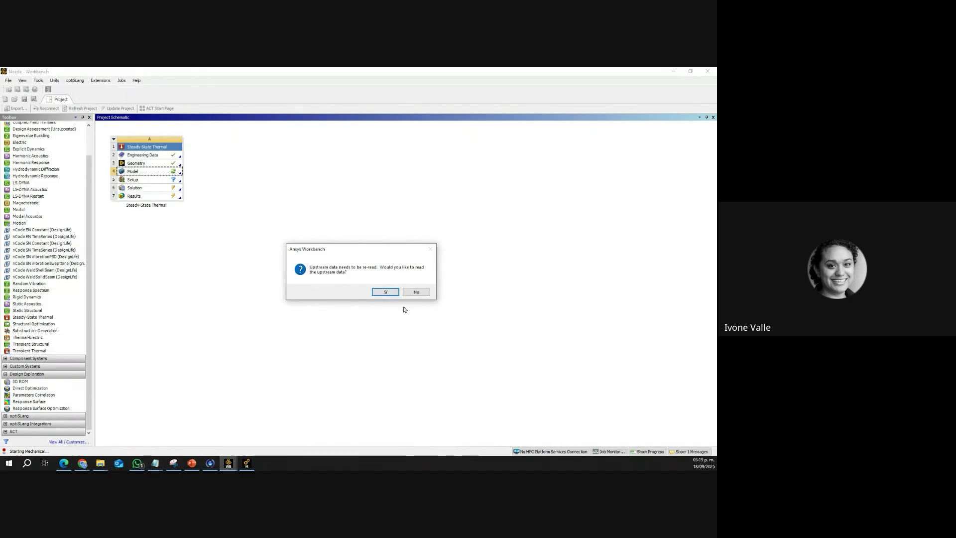
click(386, 292)
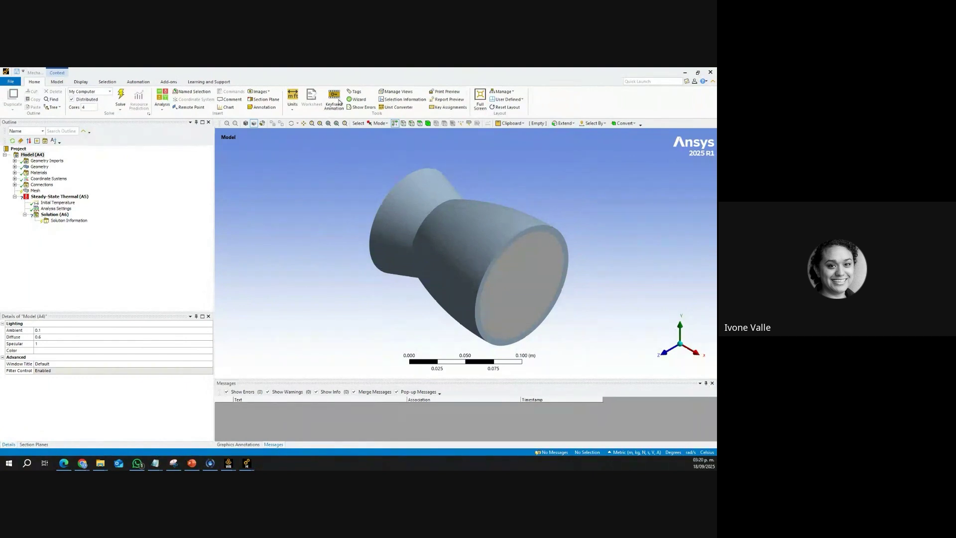
mouse_move(235, 458)
click(187, 426)
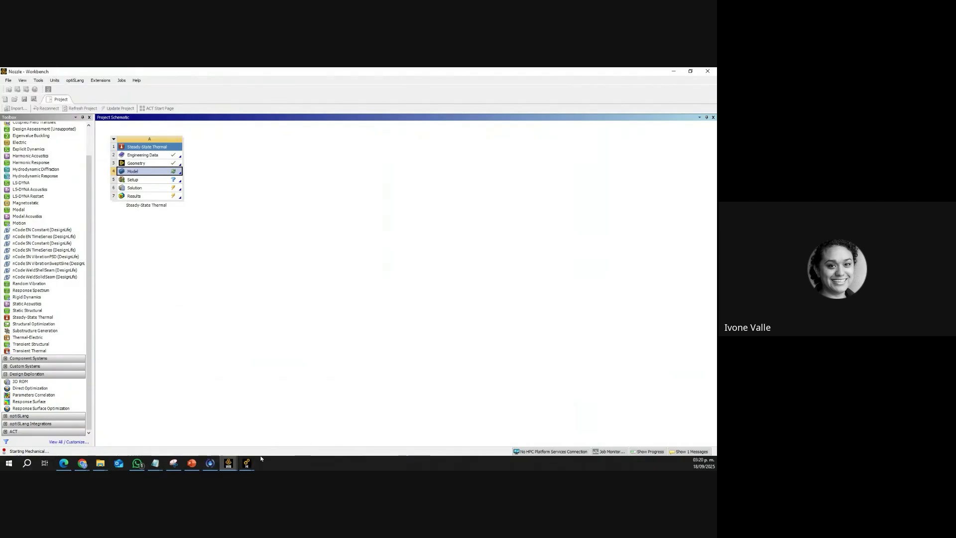
mouse_move(249, 467)
click(288, 438)
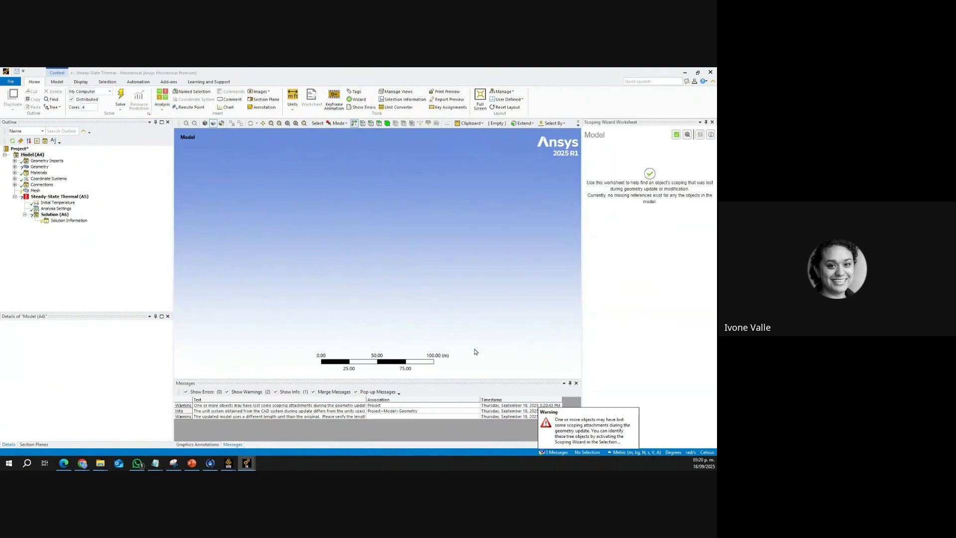
Step: Expand the model's Geometry branch and inspect the solid nozzle body SYS-3\Revolve21 from outside and inside
click(15, 167)
click(52, 173)
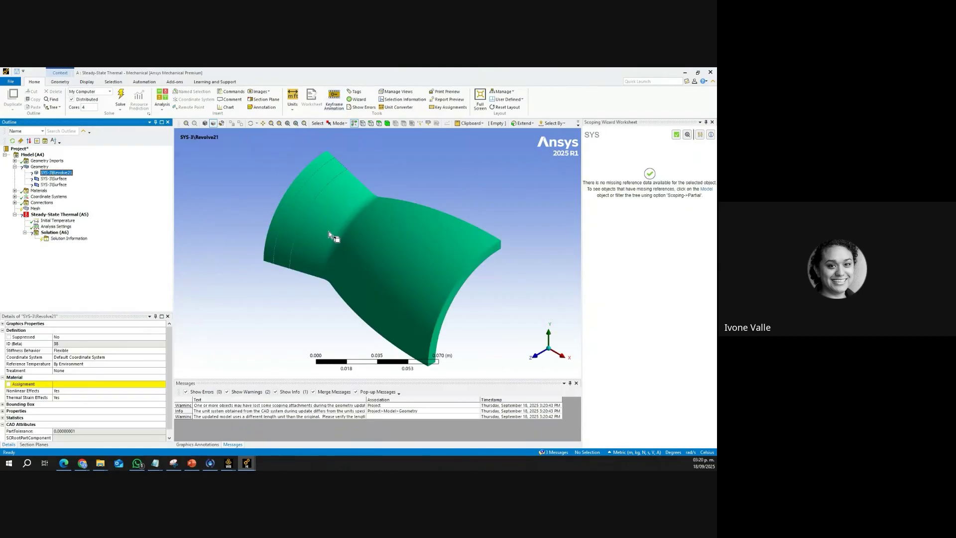
middle_drag(453, 277, 334, 262)
middle_drag(481, 255, 374, 278)
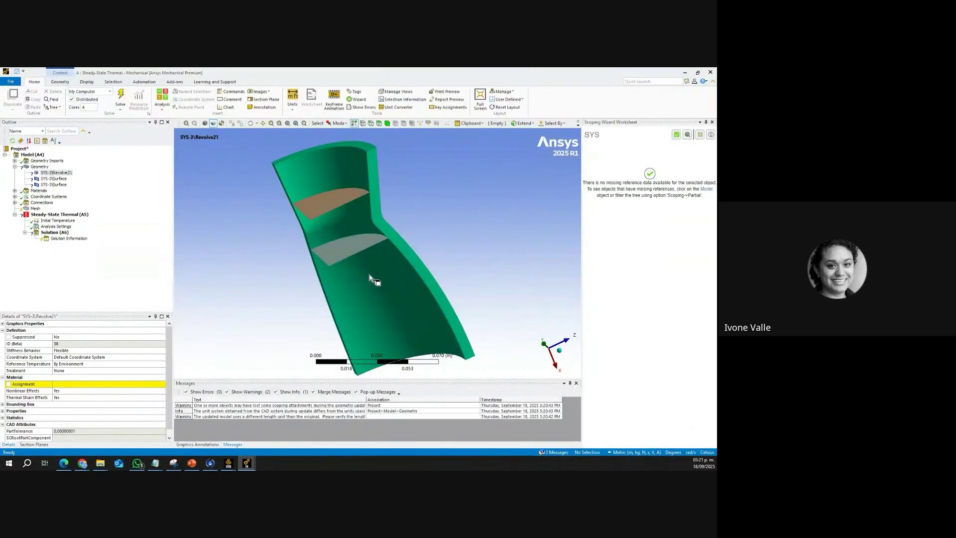
Step: Suppress both SYS-3\Surface bodies inside the nozzle
click(47, 179)
ctrl+click(47, 186)
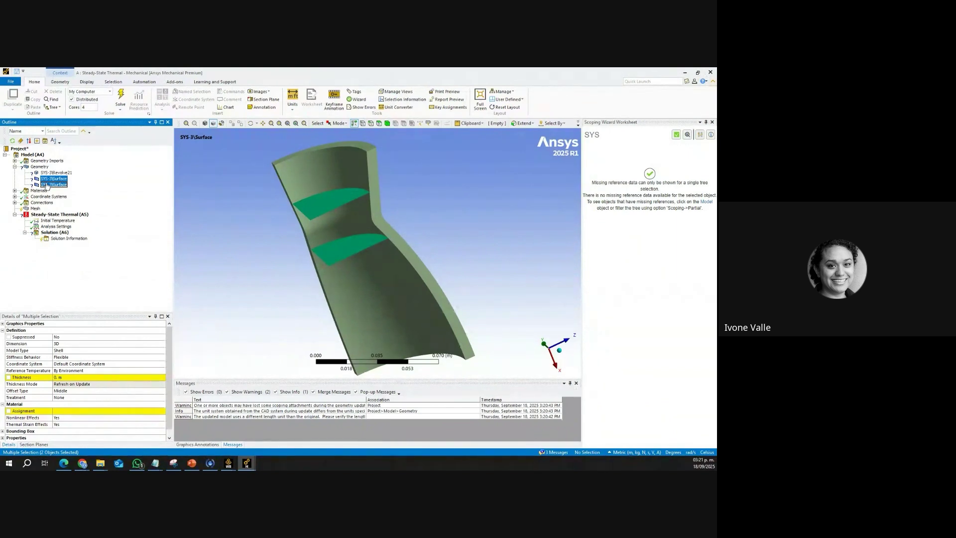
right_click(50, 181)
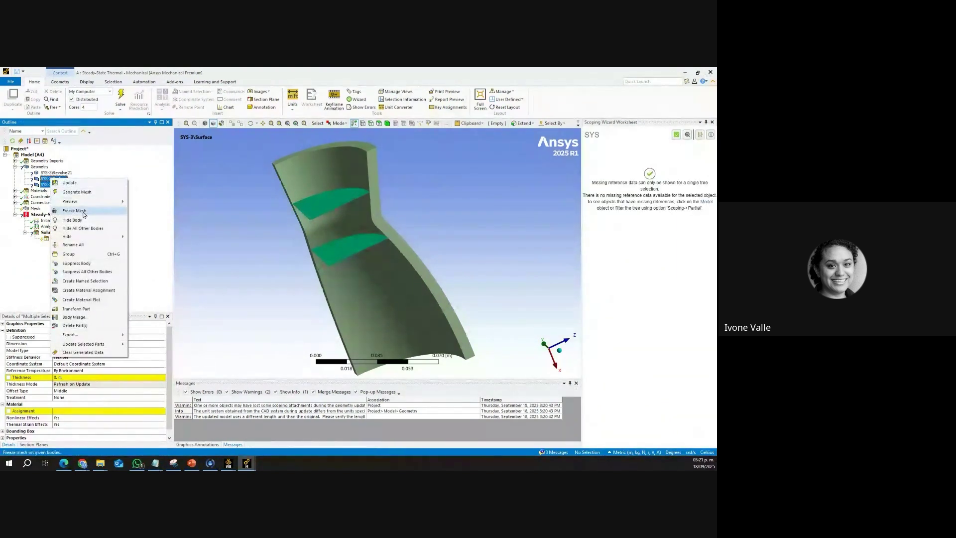
click(89, 264)
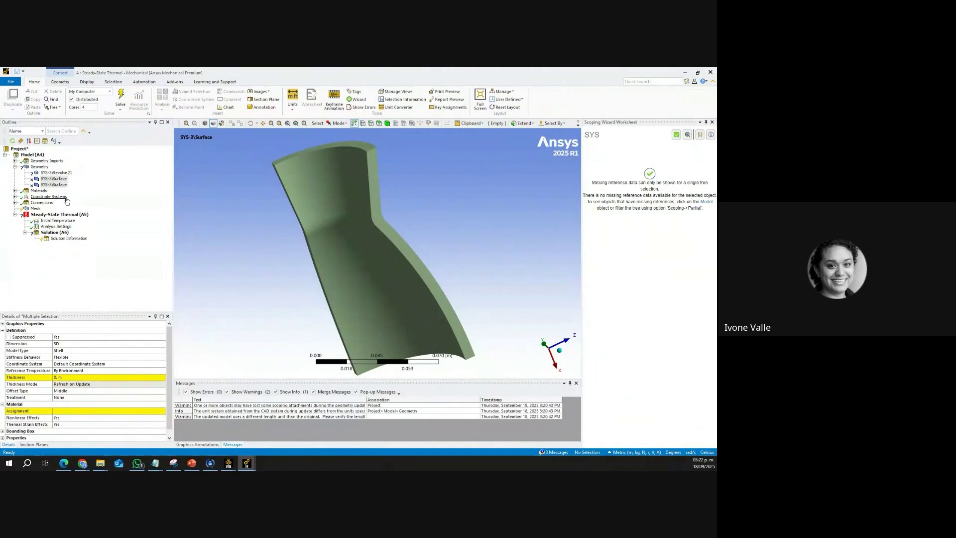
Step: Open the material assignment choices for the SYS-3\Revolve21 body and review the active material libraries
click(57, 173)
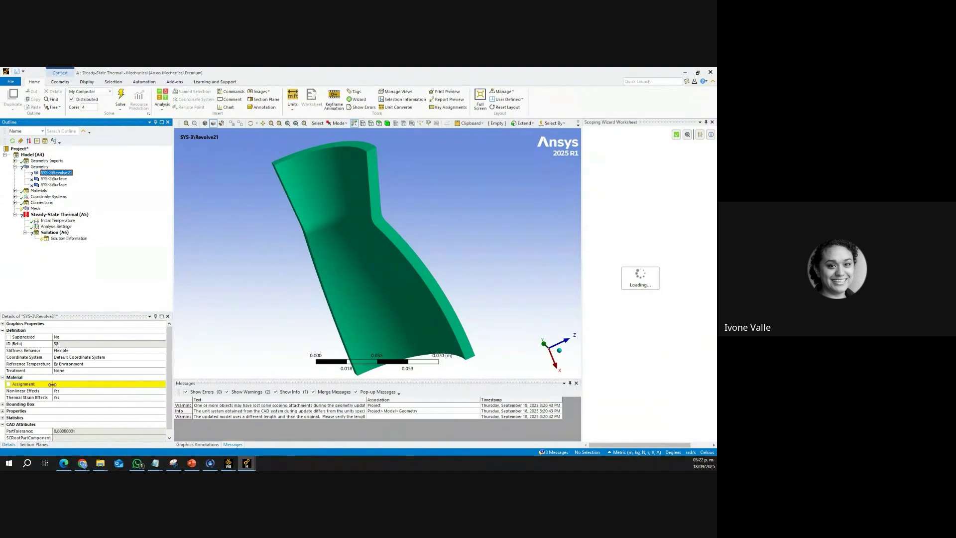
click(87, 388)
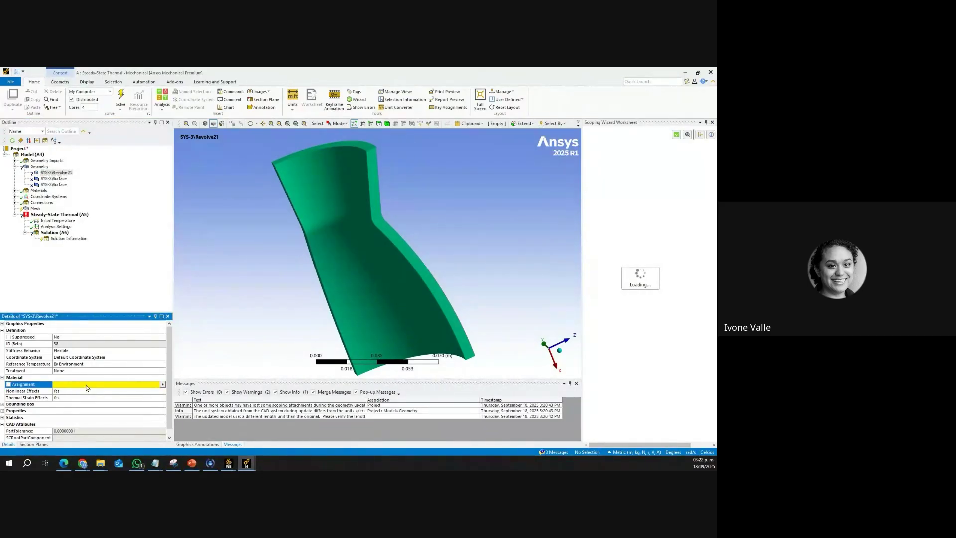
click(162, 385)
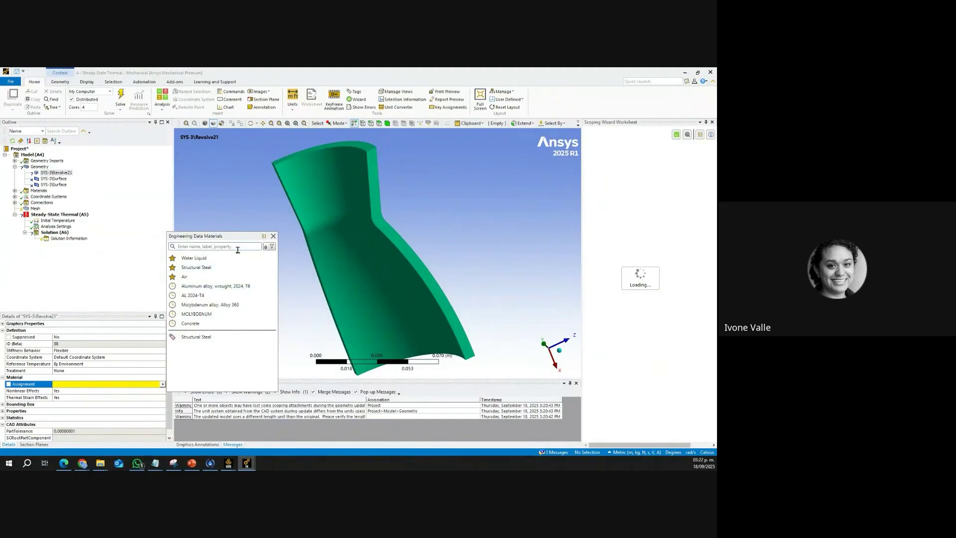
click(264, 236)
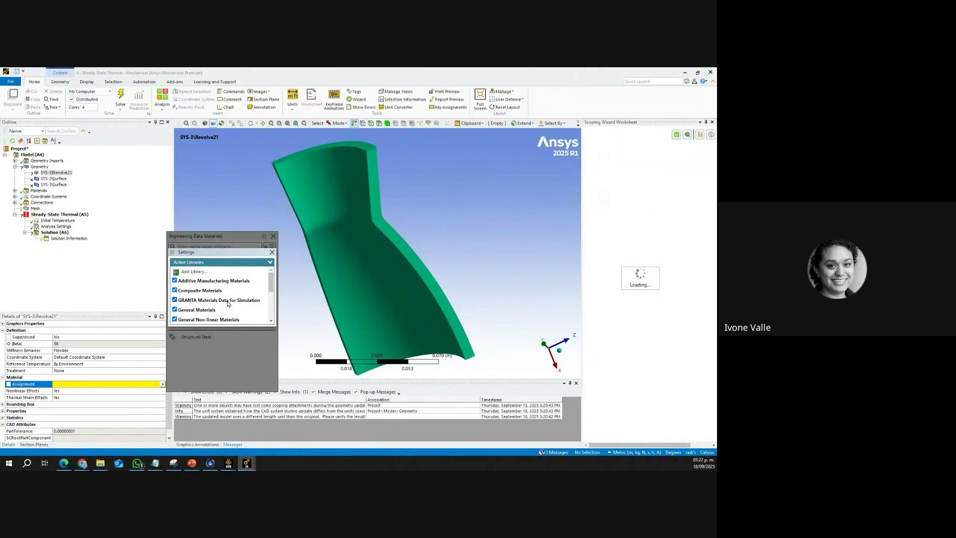
click(275, 253)
click(232, 247)
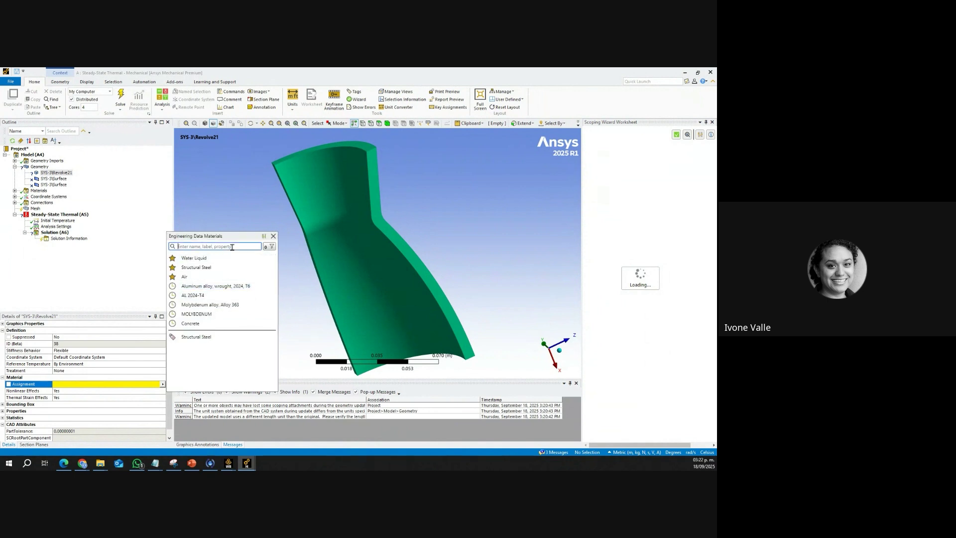
Step: Deactivate the Additive Manufacturing, Composite, General Non-linear, Geomechanical, Hyperelastic and Piezoelectric material libraries, keeping GRANTA Materials Data for Simulation and General Materials active
click(264, 236)
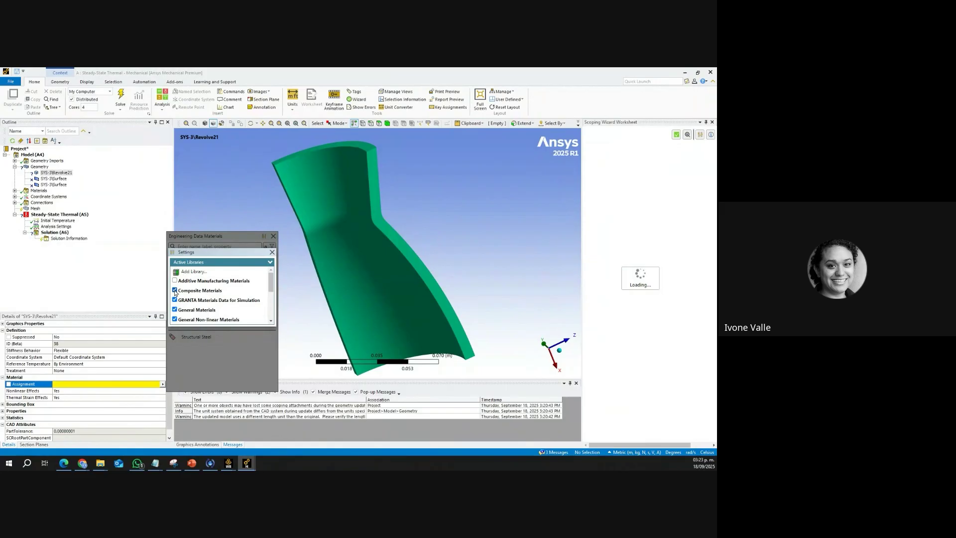
click(175, 291)
scroll(210, 294, down, 1)
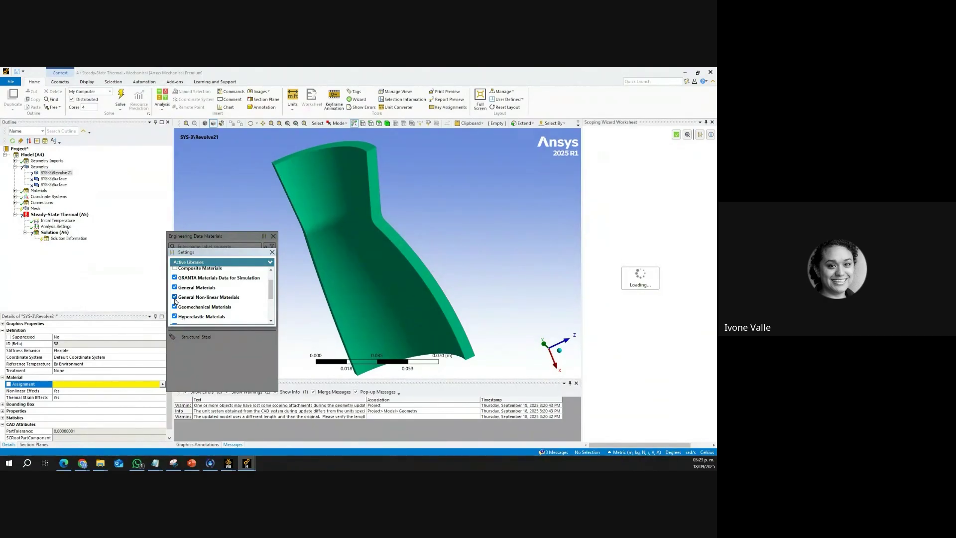
click(175, 297)
click(174, 307)
scroll(202, 310, down, 1)
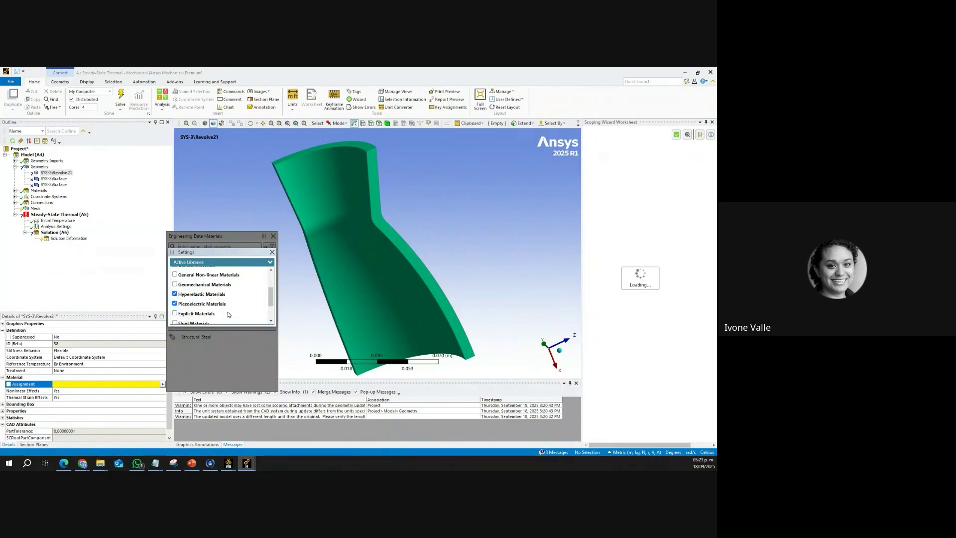
click(175, 294)
click(174, 304)
scroll(209, 299, down, 2)
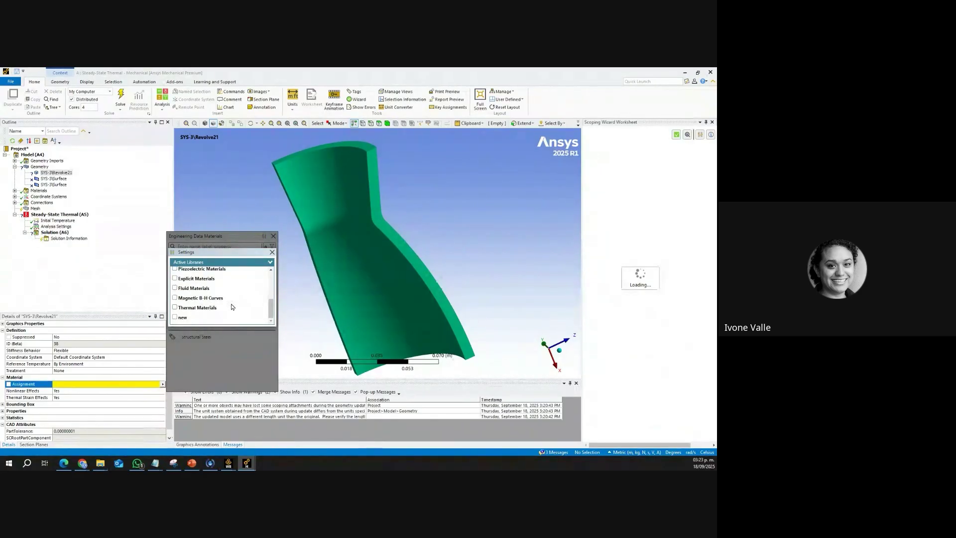
scroll(232, 307, up, 3)
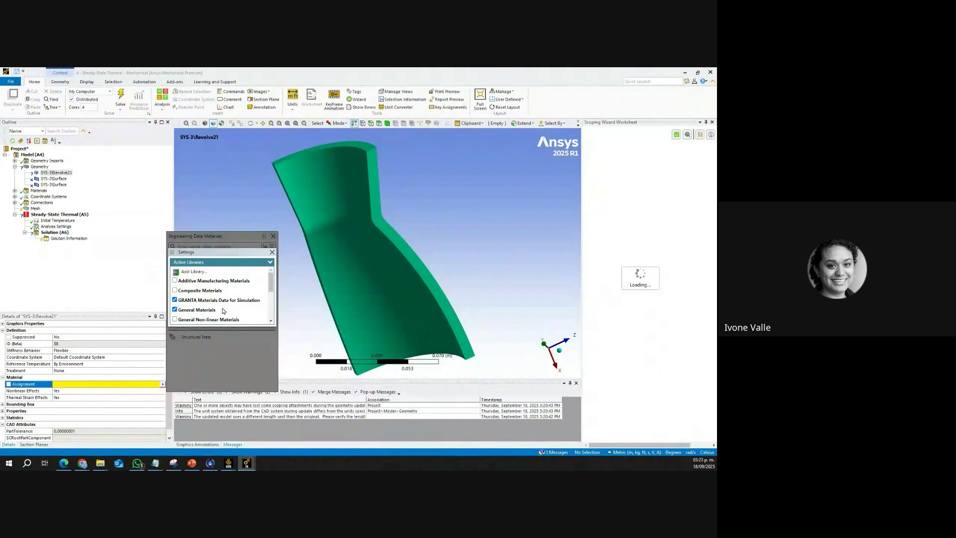
click(272, 252)
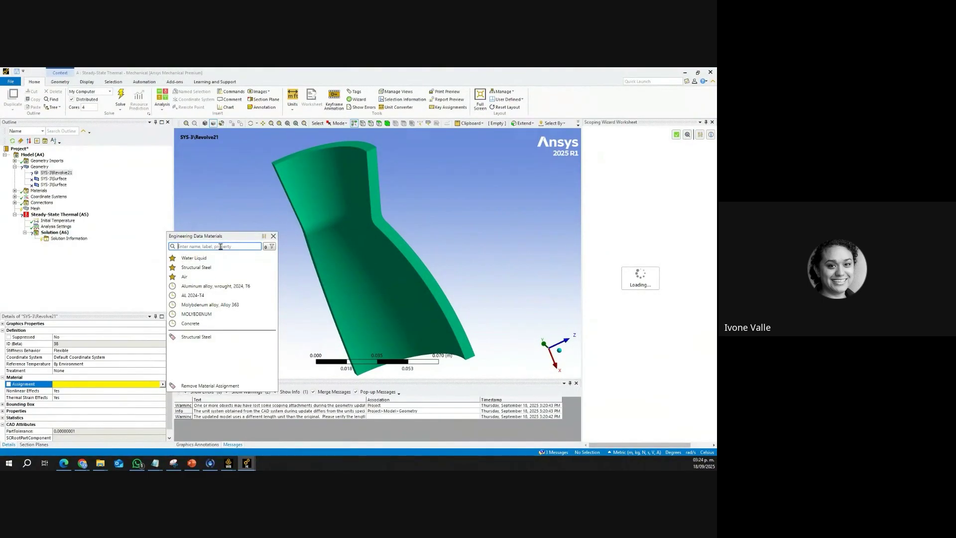
Step: Search the engineering materials for "all" and browse the results from the alloy steels and aluminum alloys through the nickel alloys
text(all)
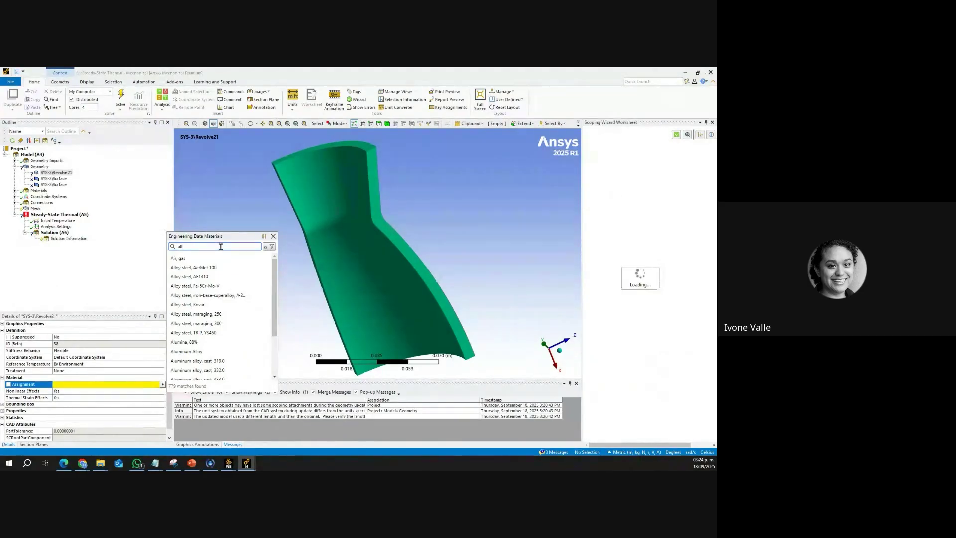
scroll(273, 295, down, 2)
drag(273, 298, 274, 315)
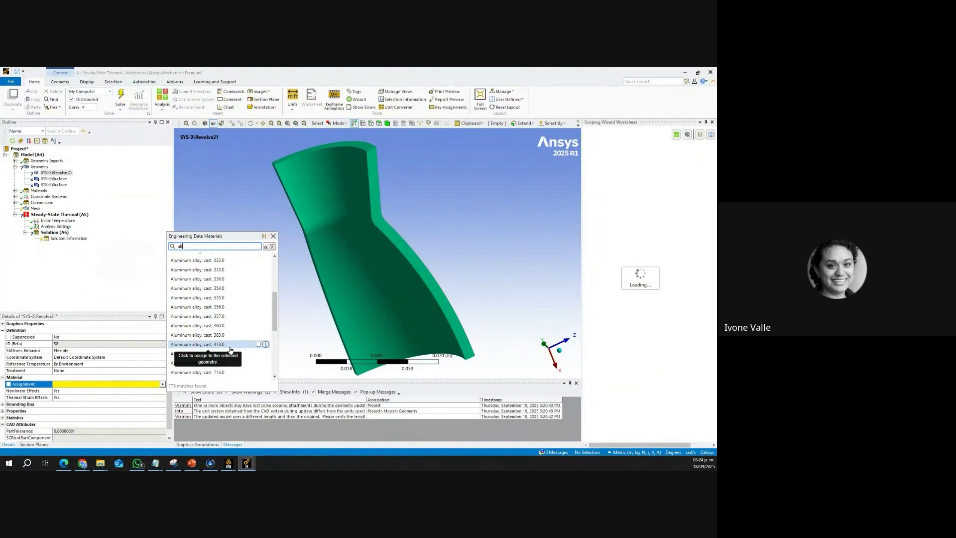
scroll(255, 343, down, 10)
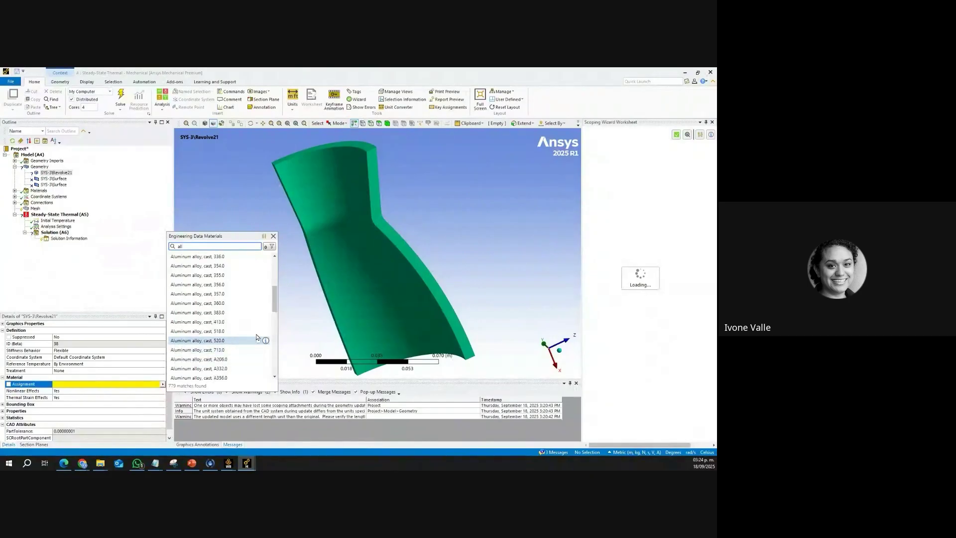
scroll(257, 342, down, 8)
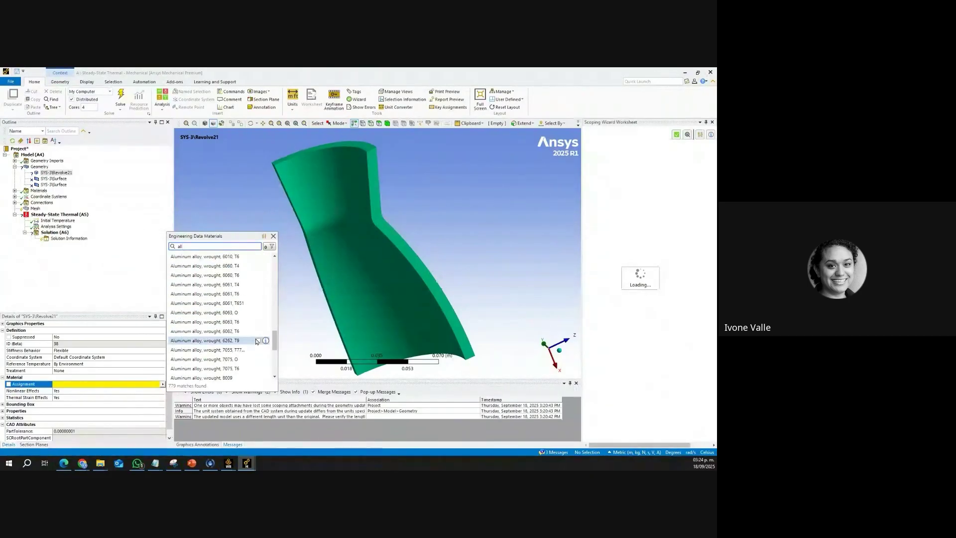
scroll(256, 342, down, 8)
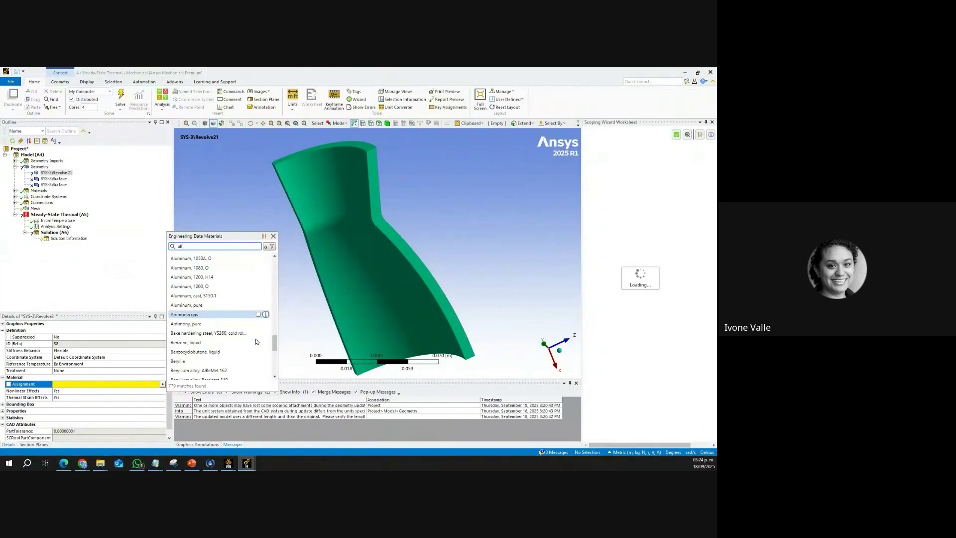
scroll(256, 341, down, 10)
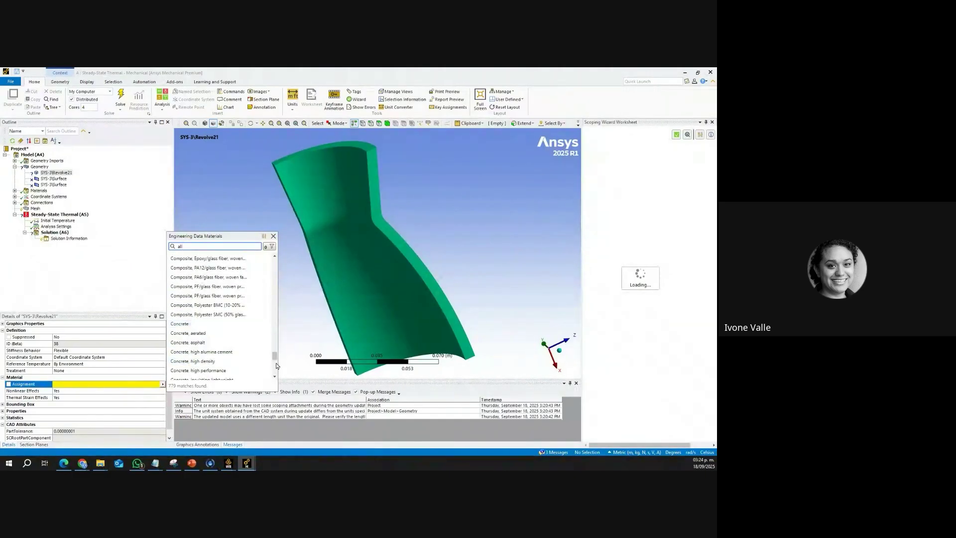
scroll(274, 362, down, 1)
drag(275, 362, 275, 379)
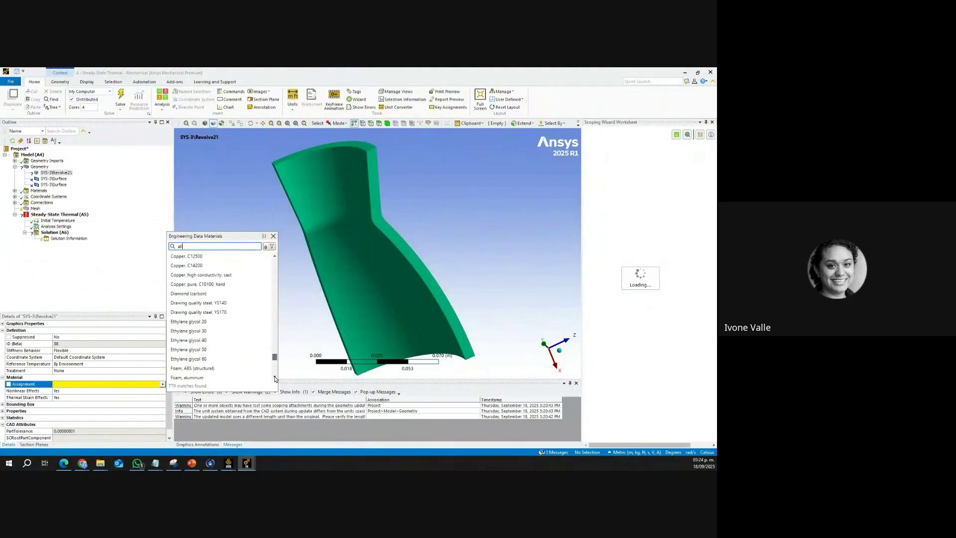
click(275, 379)
click(273, 378)
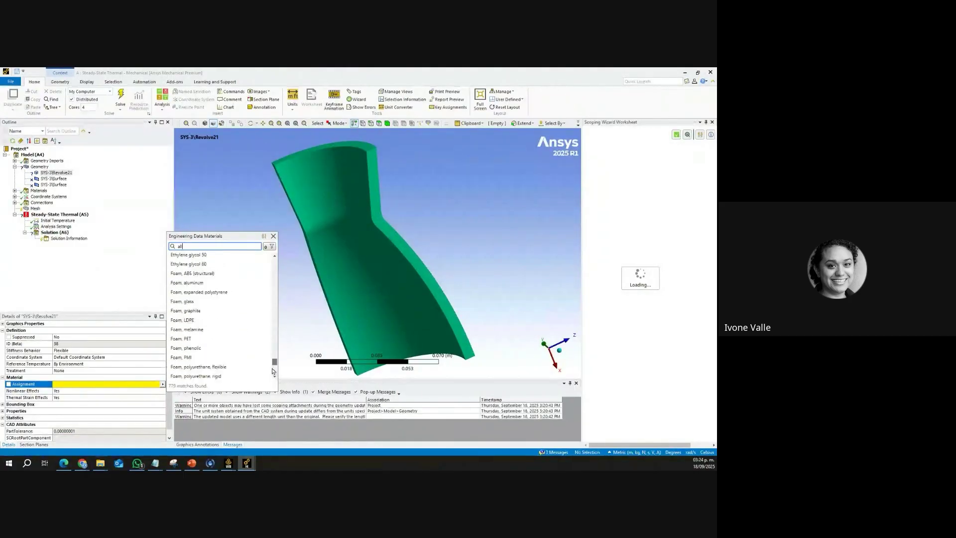
click(273, 379)
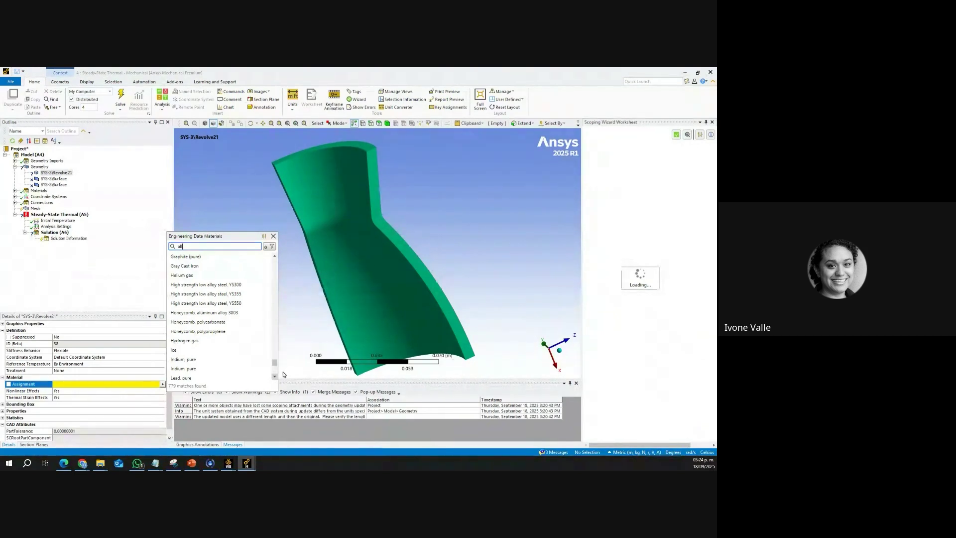
scroll(273, 382, down, 5)
scroll(274, 381, down, 10)
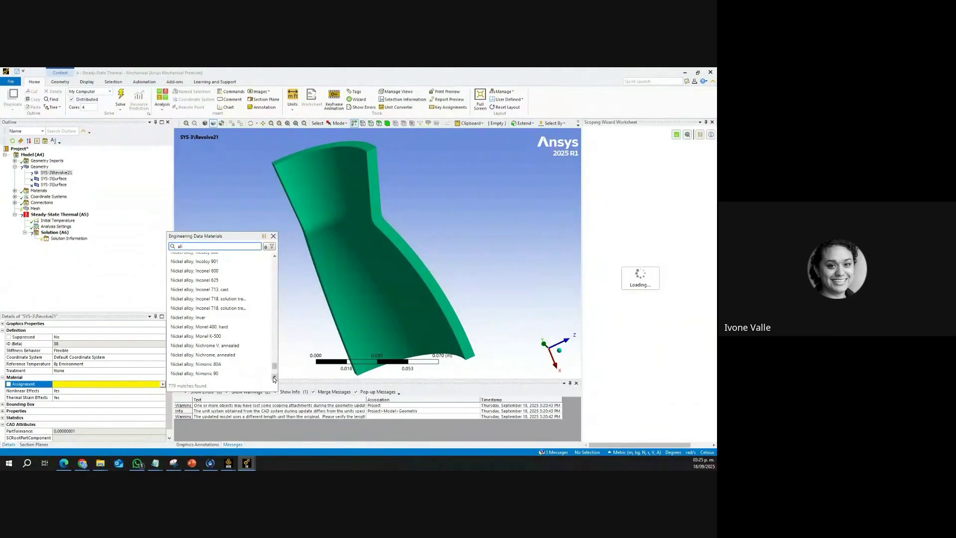
drag(275, 366, 287, 246)
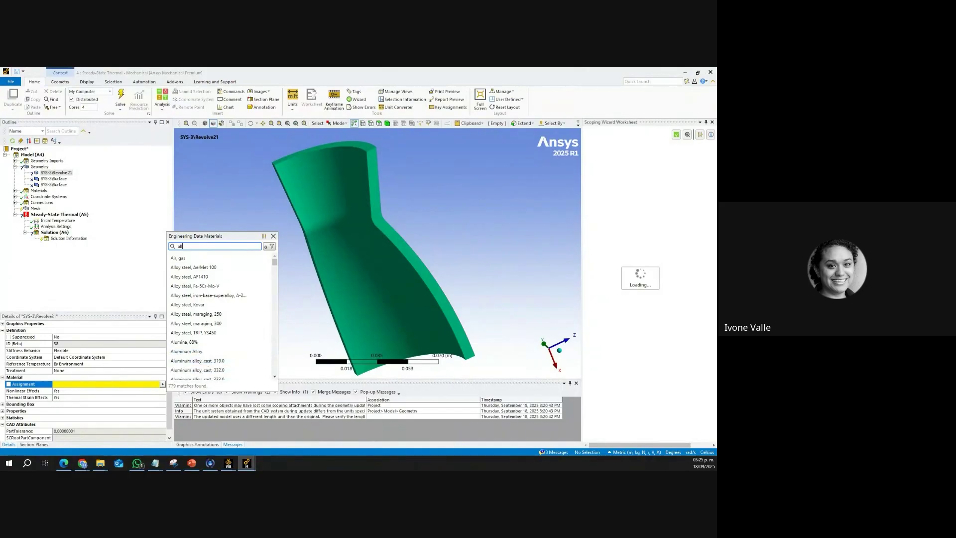
Step: Assign the material Aluminum alloy, wrought, 2024, T6 to the SYS-3\Revolve21 body
key(alt+Tab)
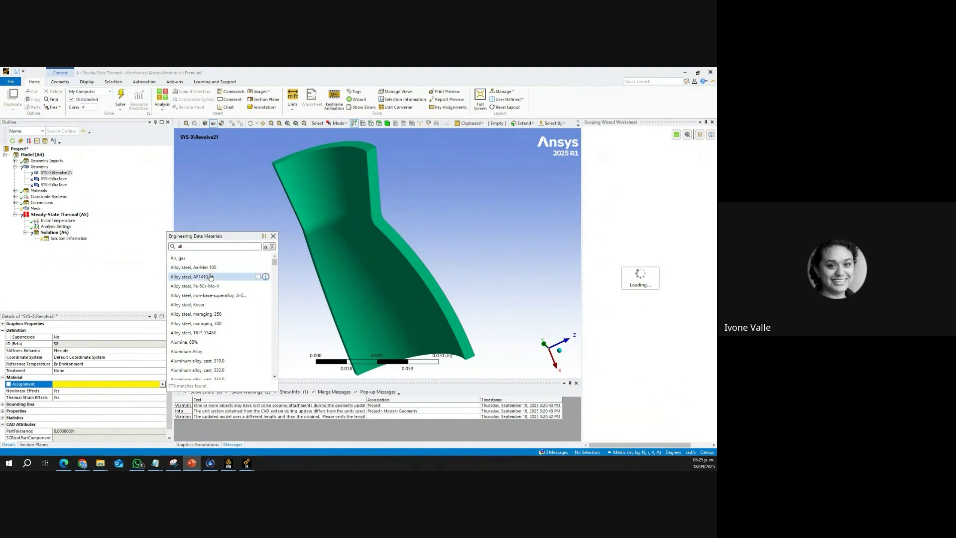
scroll(237, 337, down, 2)
scroll(237, 335, down, 5)
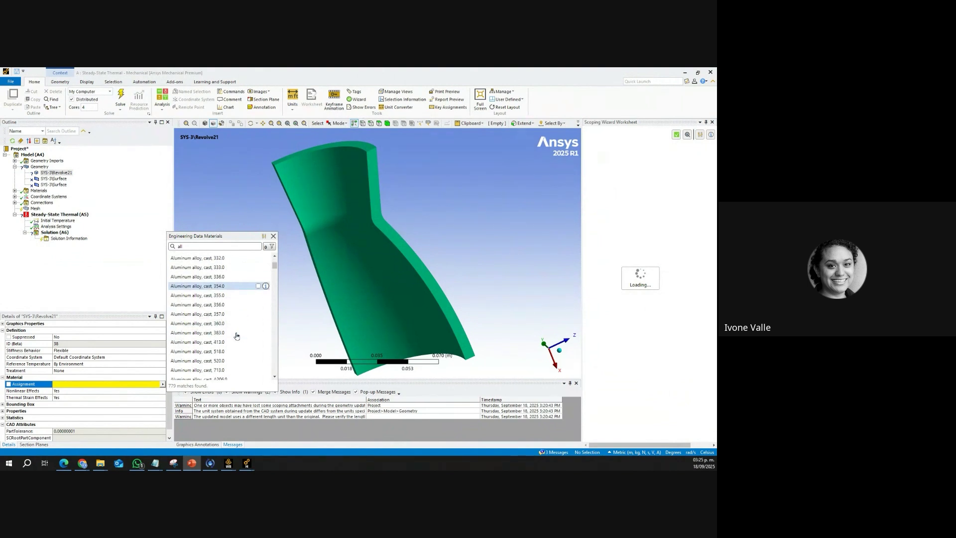
scroll(236, 335, down, 2)
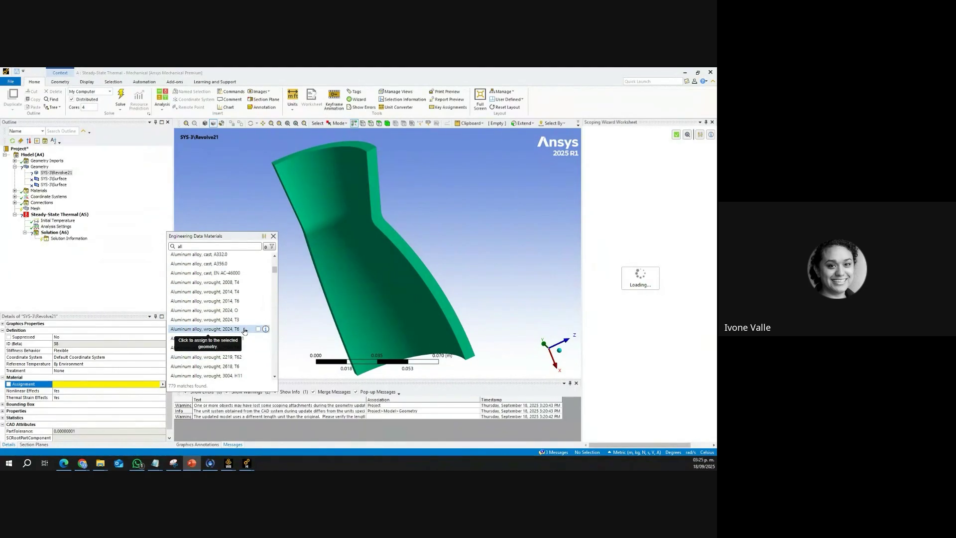
click(235, 331)
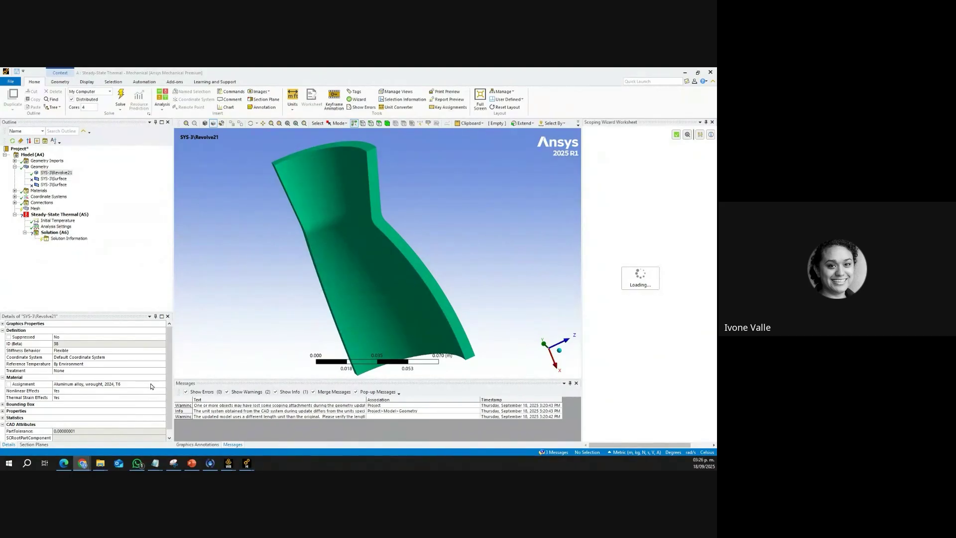
Step: Expand the model's Materials branch and review the structural, thermal and electric properties of Aluminum alloy, wrought, 2024, T6
click(15, 190)
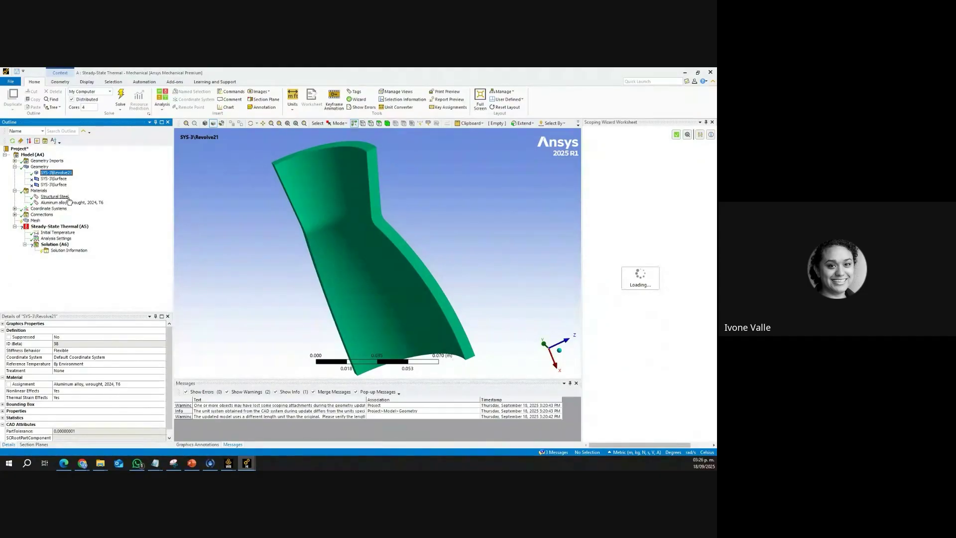
click(70, 202)
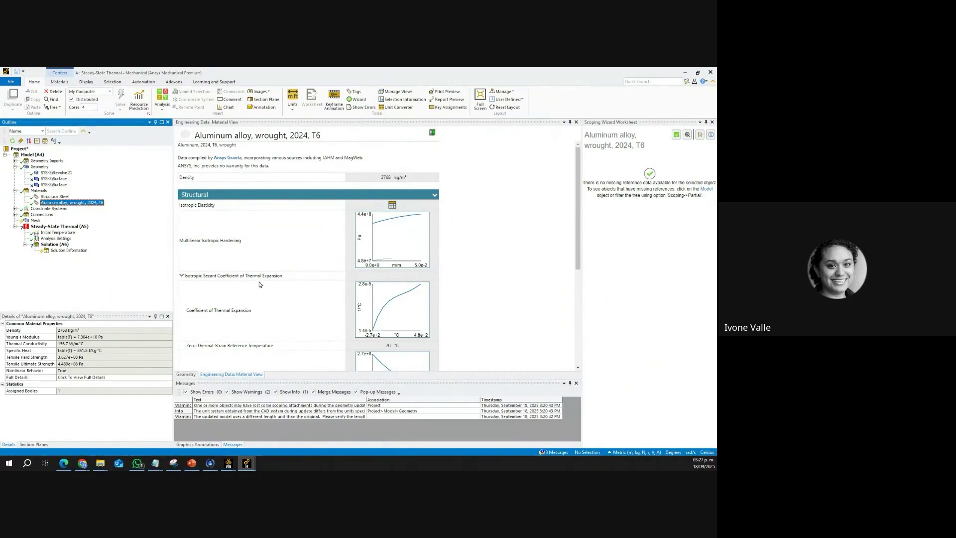
scroll(284, 282, down, 1)
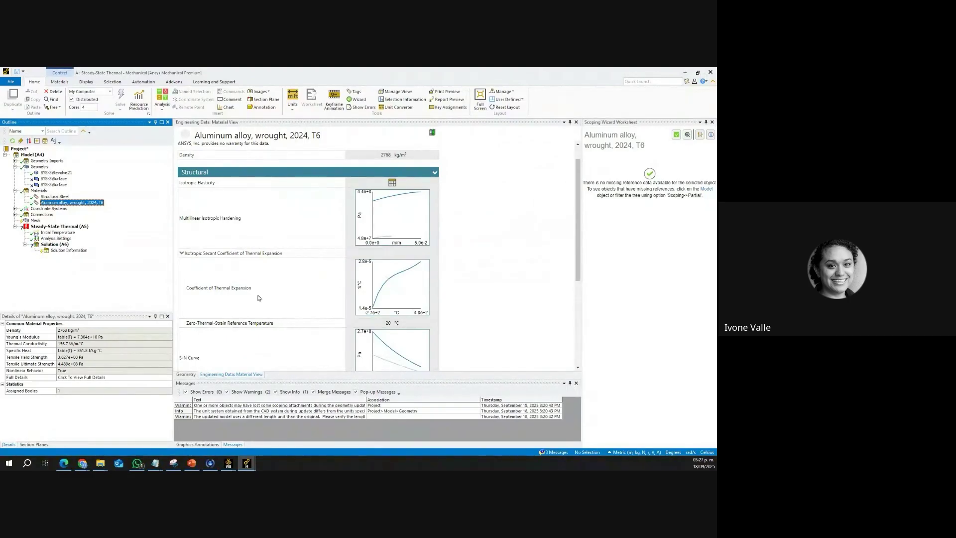
scroll(282, 289, down, 3)
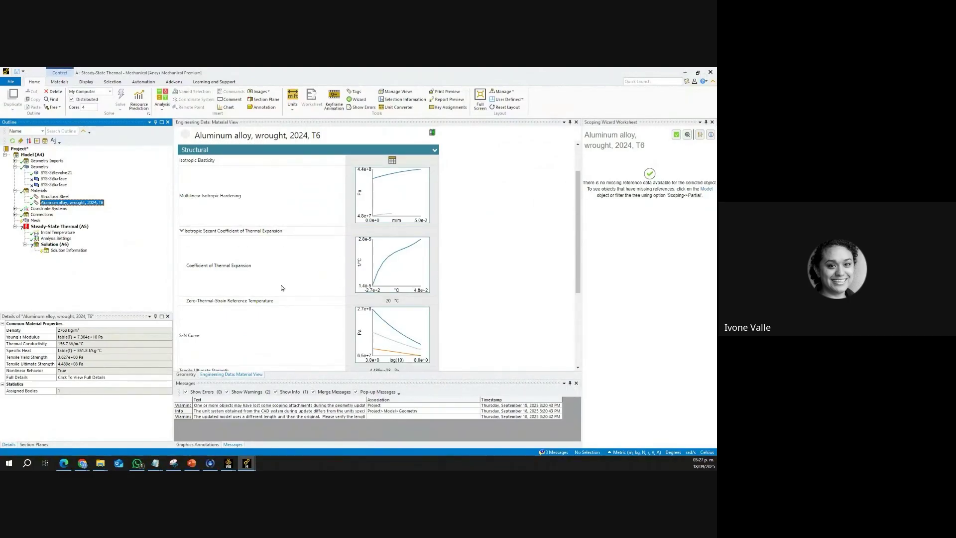
scroll(278, 297, down, 1)
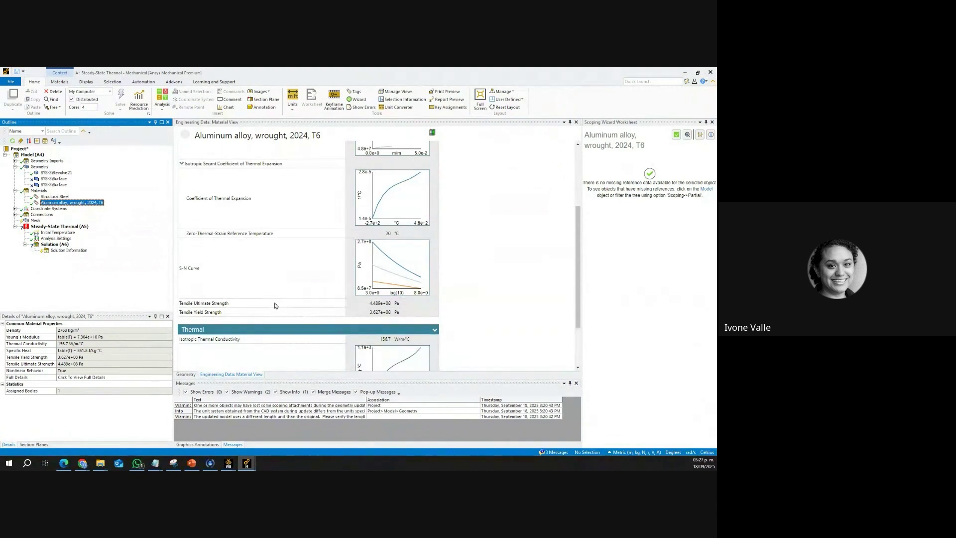
scroll(274, 302, down, 1)
scroll(241, 317, down, 2)
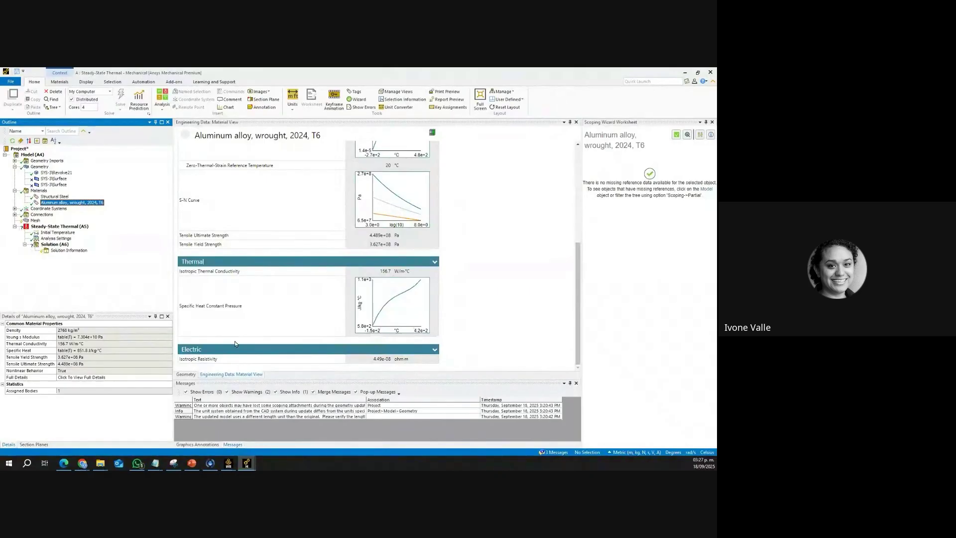
scroll(236, 344, up, 1)
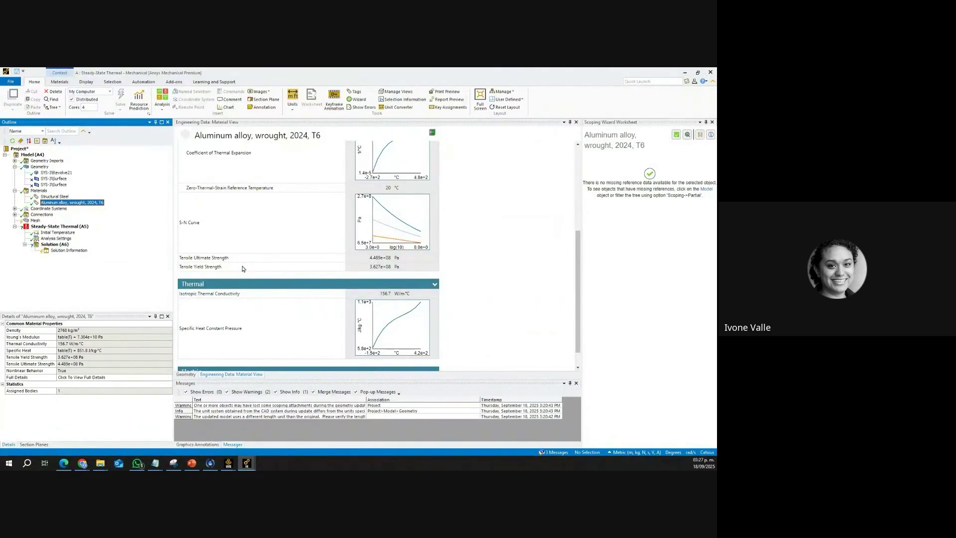
scroll(238, 261, up, 1)
scroll(237, 261, up, 2)
scroll(256, 335, down, 2)
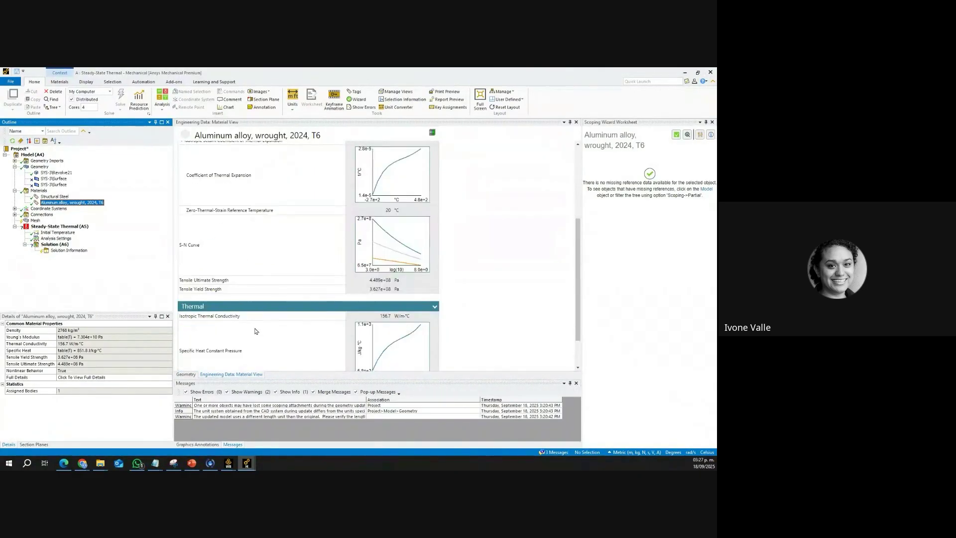
scroll(226, 322, down, 2)
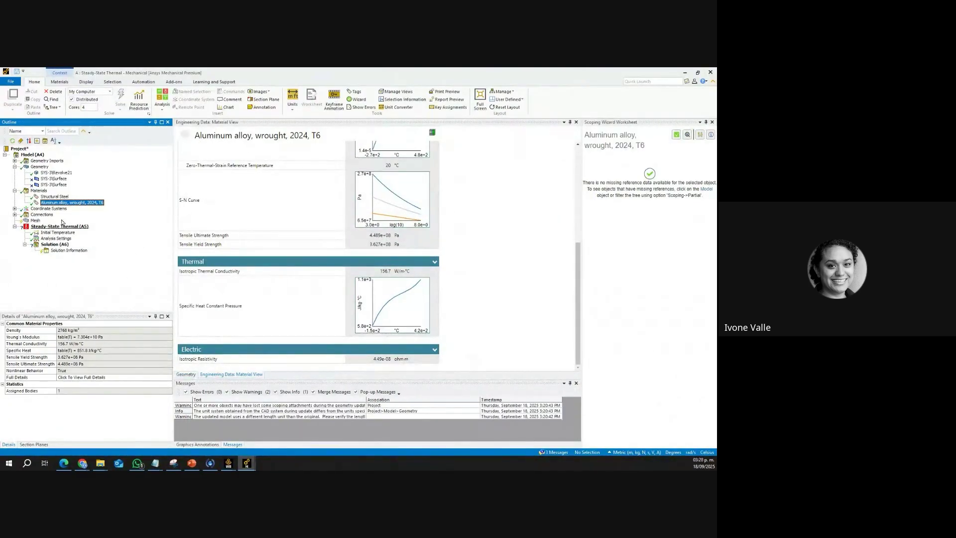
Step: Change the material of the SYS-3\Revolve21 body to the recently used Molybdenum alloy, Alloy 363
click(63, 173)
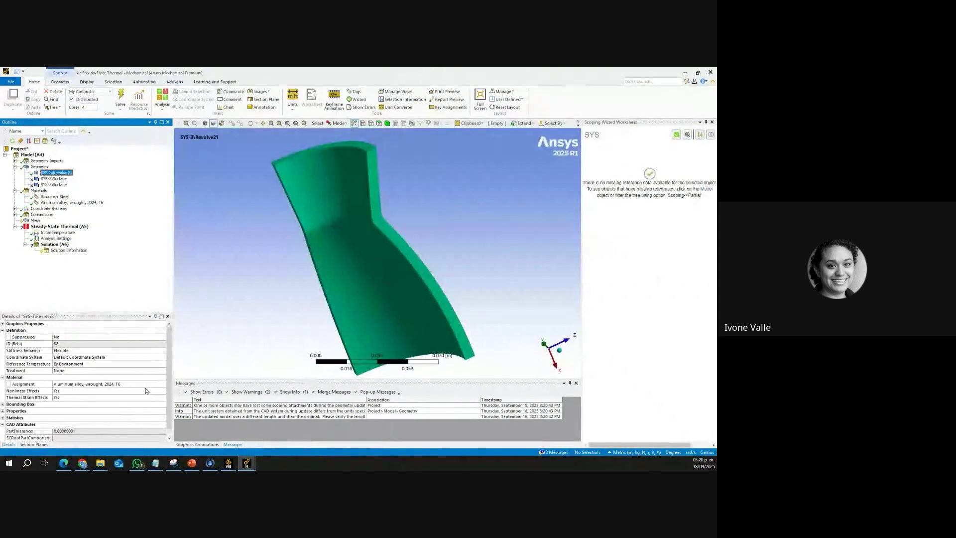
click(163, 384)
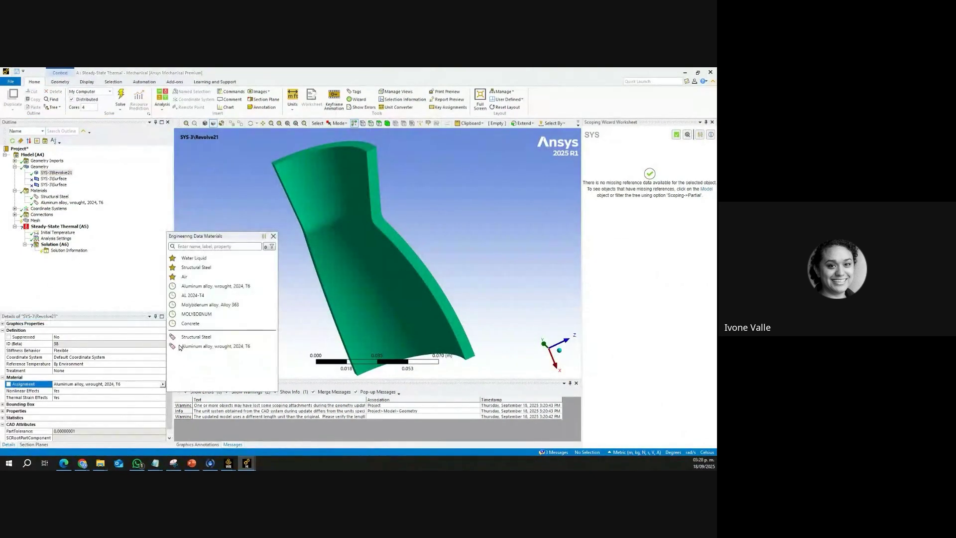
click(212, 304)
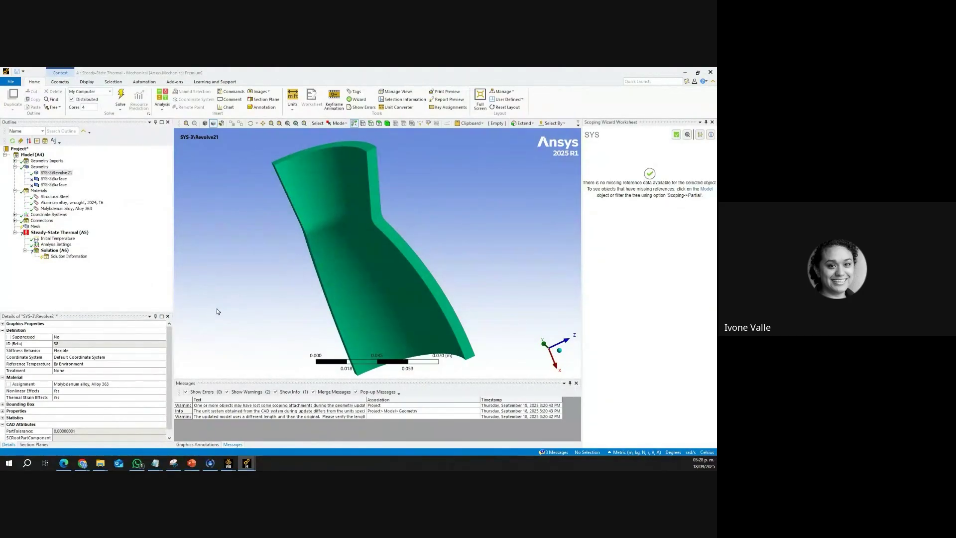
Step: Replace the nozzle body's molybdenum material with Aluminum alloy, wrought, 2024, T6 from the recently used materials
click(155, 385)
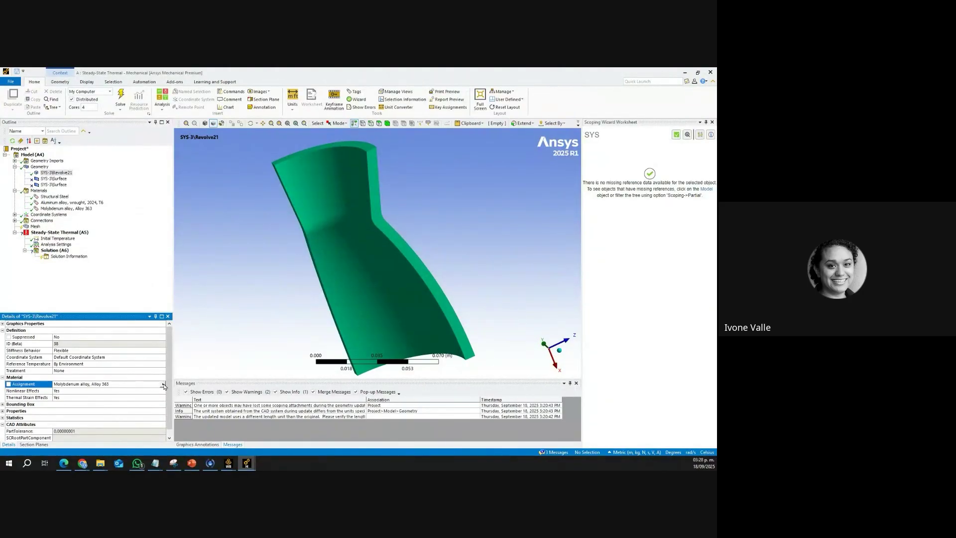
click(163, 385)
click(228, 286)
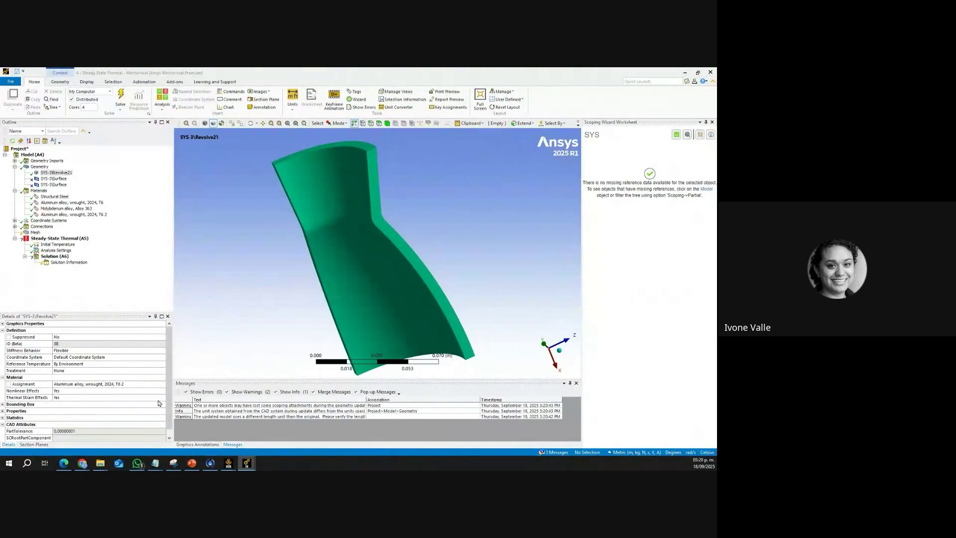
Step: Set the SYS-3\Revolve21 body's material to the original Aluminum alloy, wrought, 2024, T6 already in the model instead of its duplicate
click(159, 385)
click(163, 385)
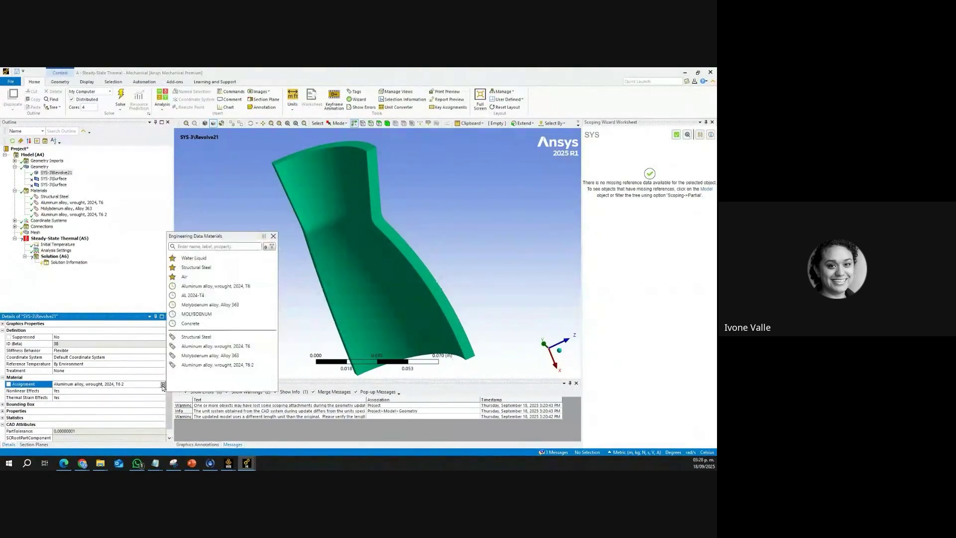
click(230, 346)
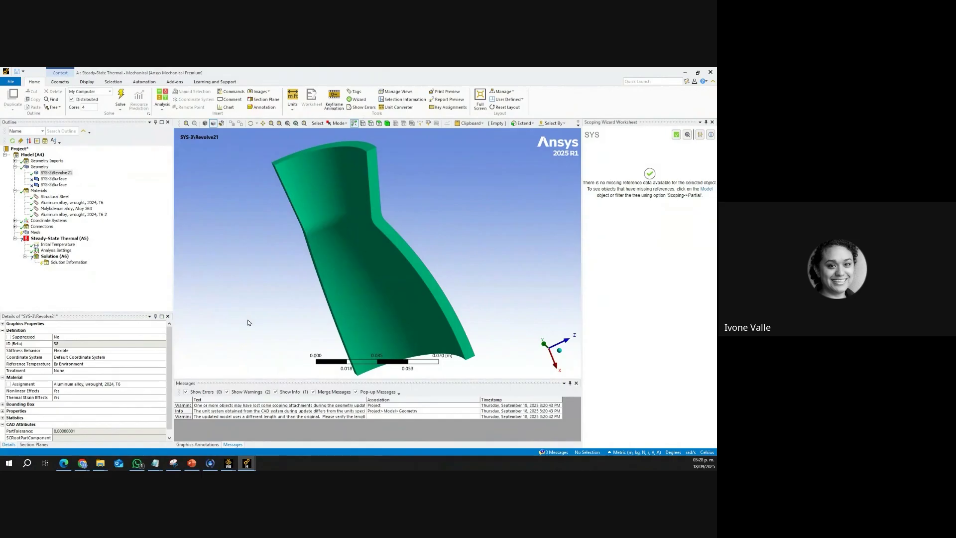
Step: In Workbench, add a Static Structural system linked to the Steady-State Thermal system's Solution, and return to the model in Mechanical
click(685, 72)
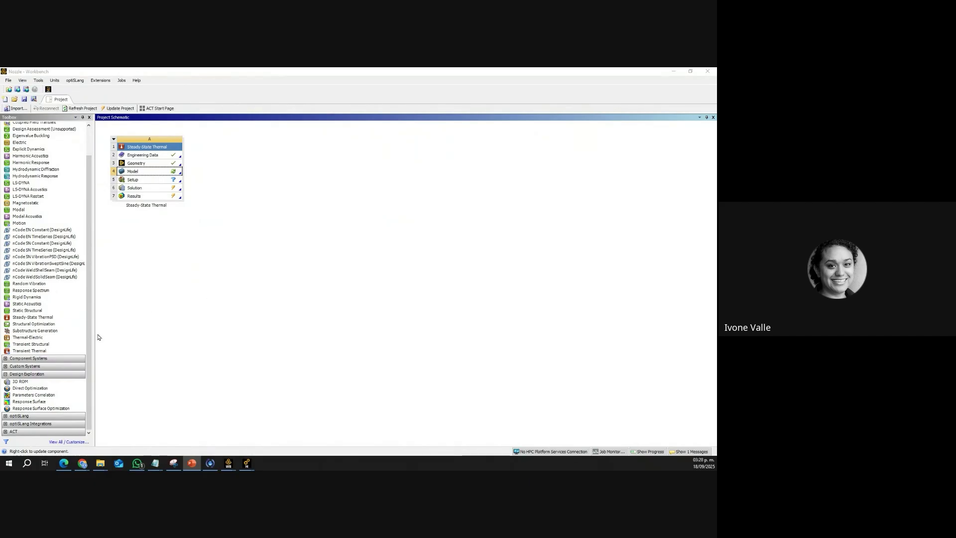
click(20, 312)
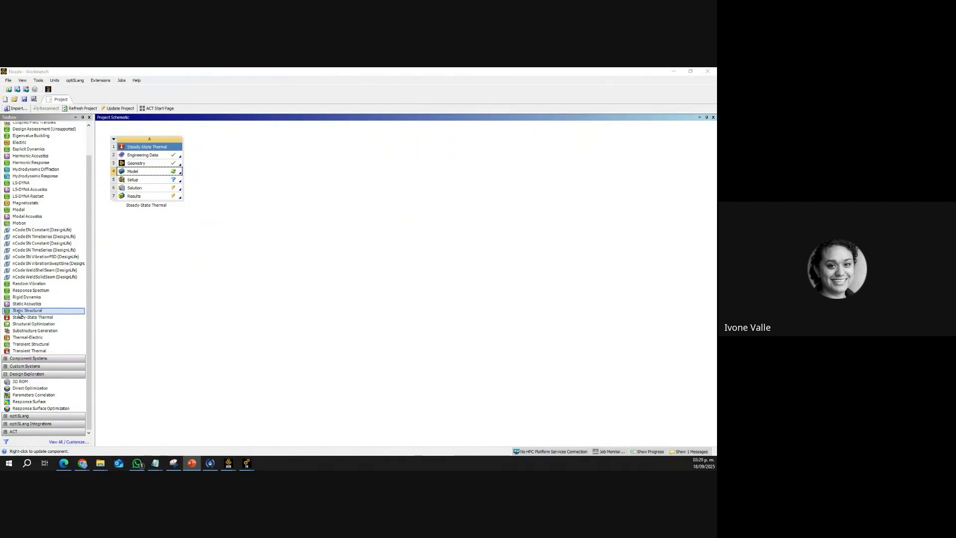
drag(19, 314, 131, 189)
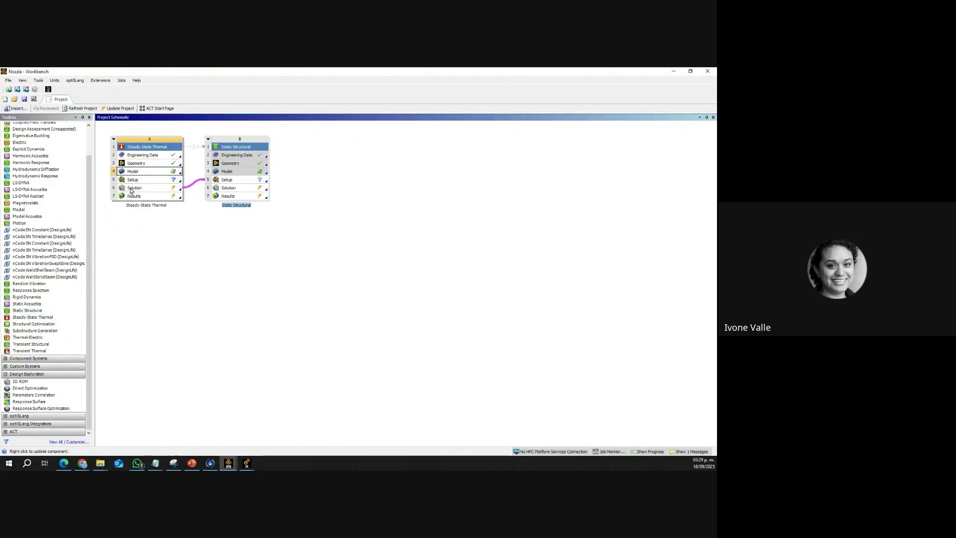
click(247, 463)
click(279, 441)
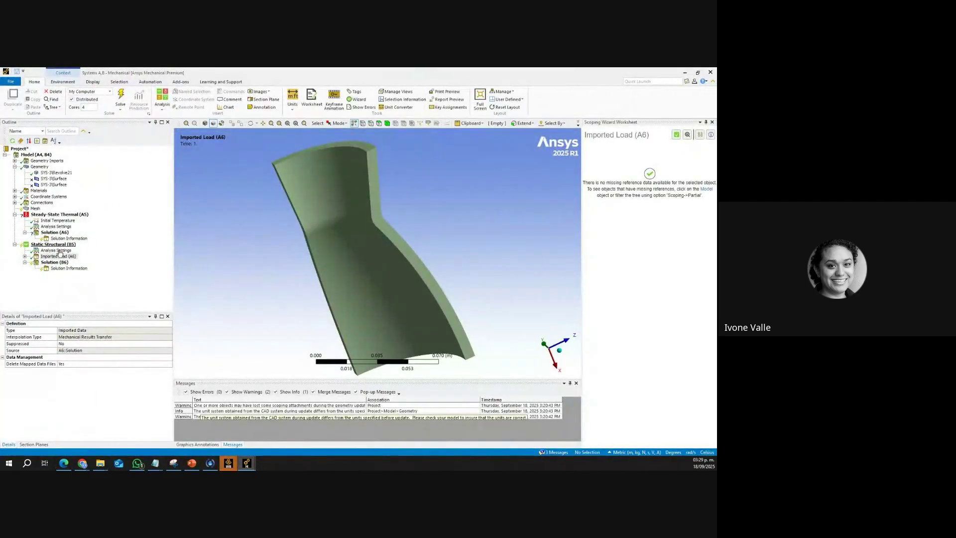
Step: Inspect the imported body temperature load in the Static Structural system and go back to the Steady-State Thermal system
click(25, 256)
click(84, 263)
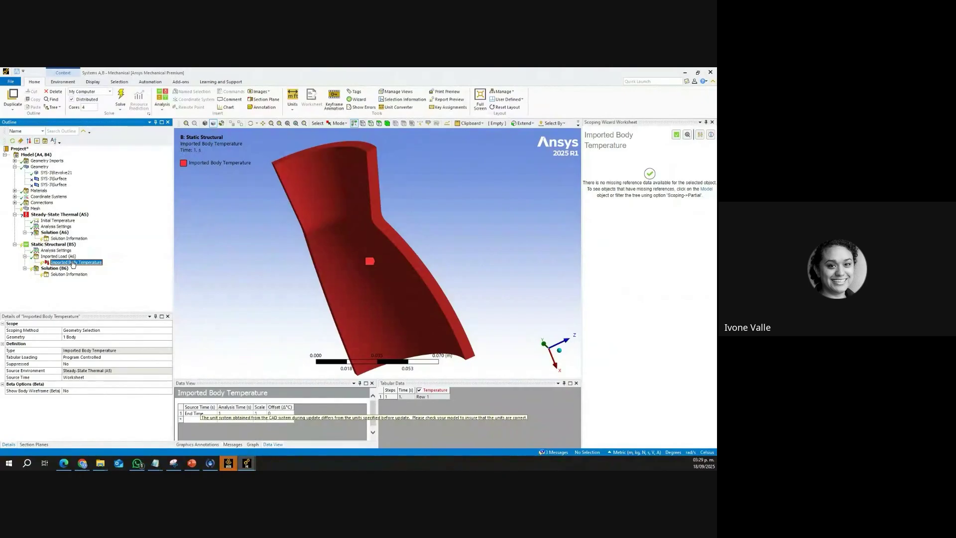
click(55, 215)
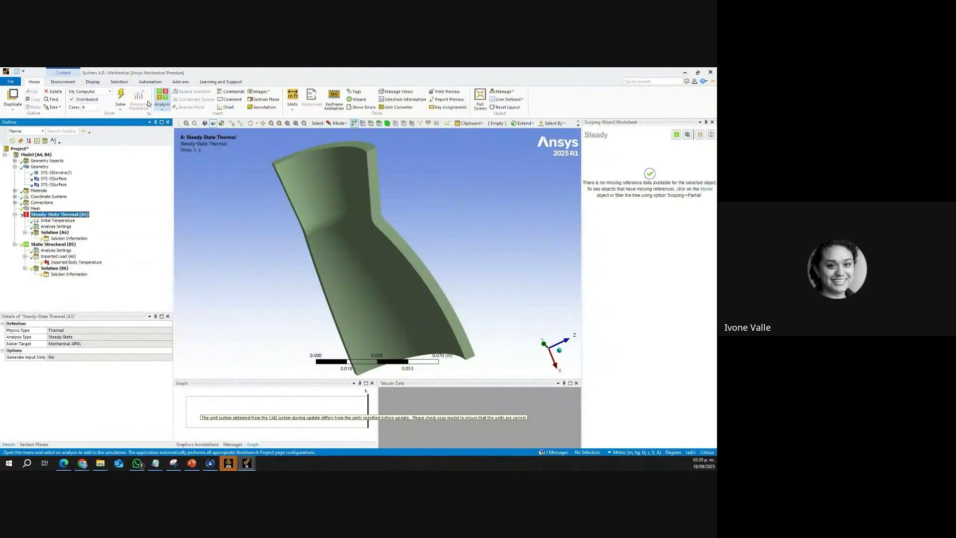
Step: Change the model display style so the nozzle body is shown shaded with its edges
click(94, 83)
click(217, 98)
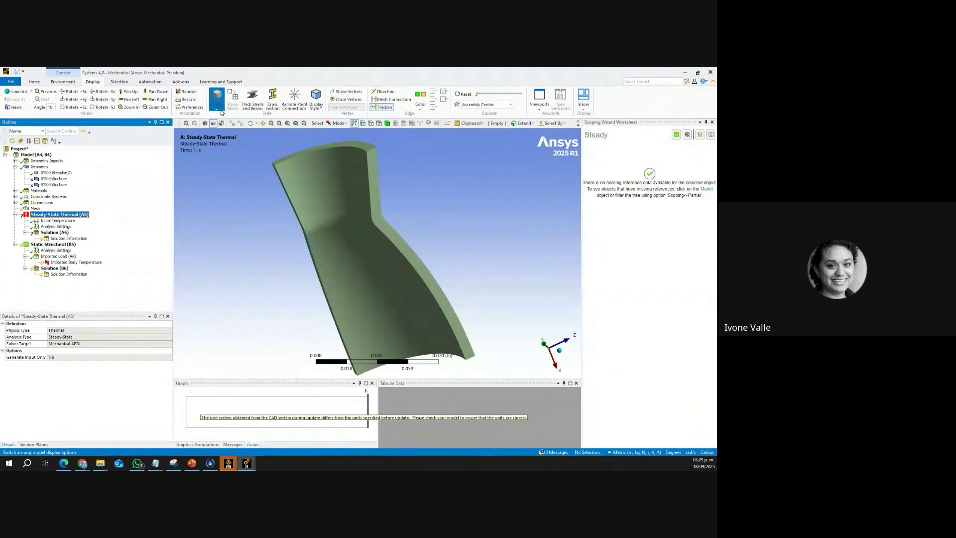
click(234, 120)
middle_drag(308, 247, 402, 254)
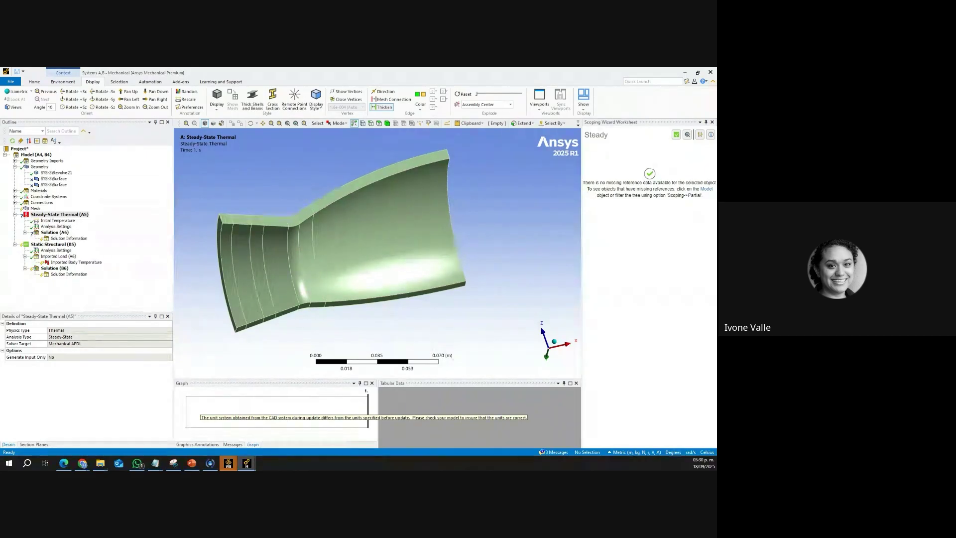
key(alt+Tab)
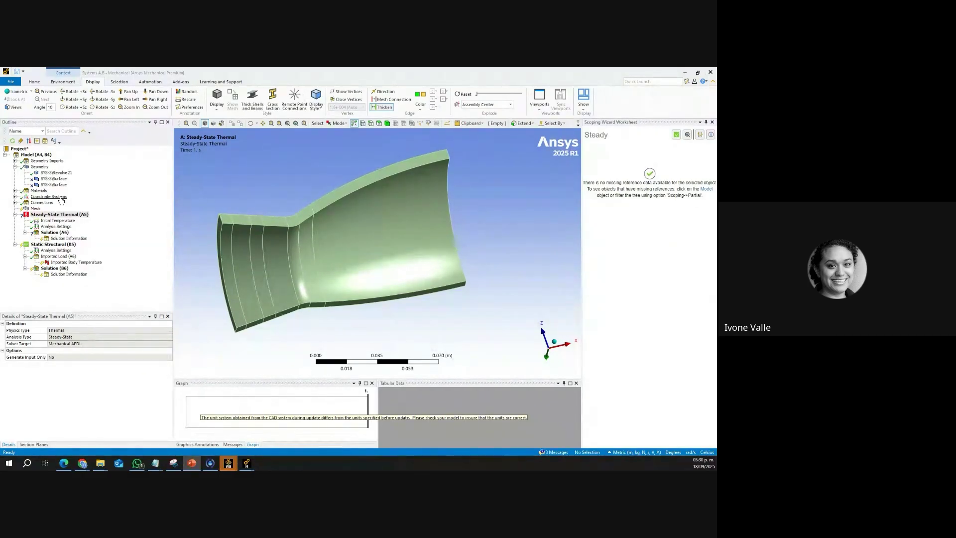
Step: Add a new coordinate system of type Cylindrical with its origin defined by Global Coordinates
click(14, 196)
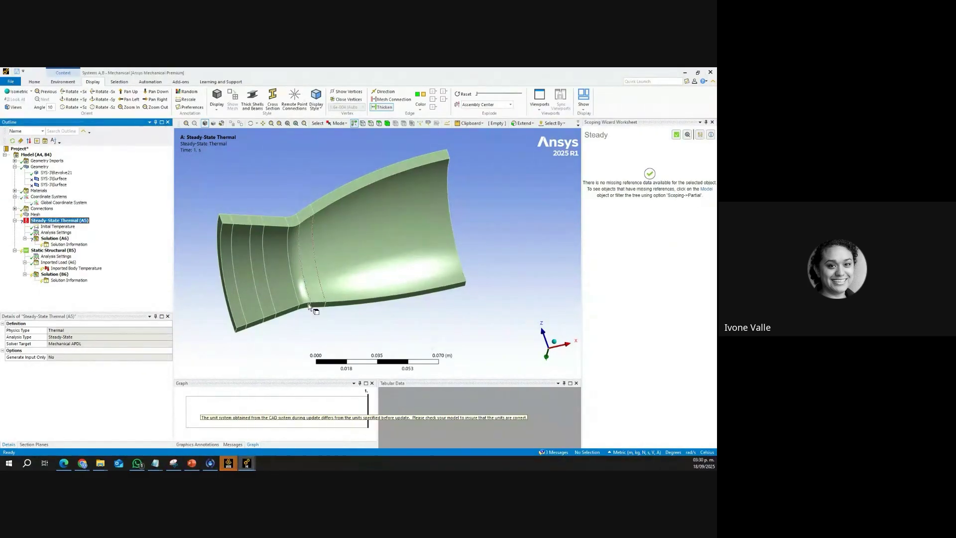
right_click(57, 199)
mouse_move(75, 203)
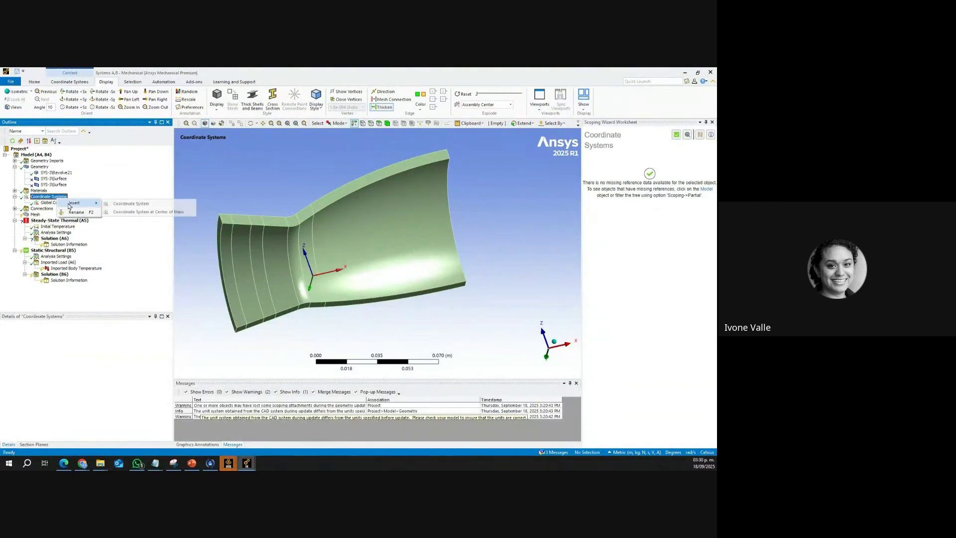
click(124, 204)
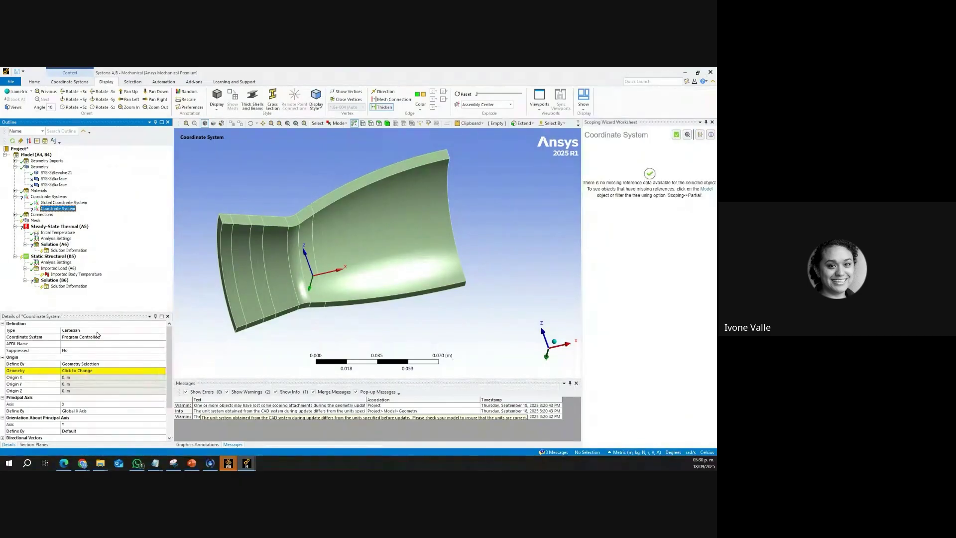
double_click(97, 333)
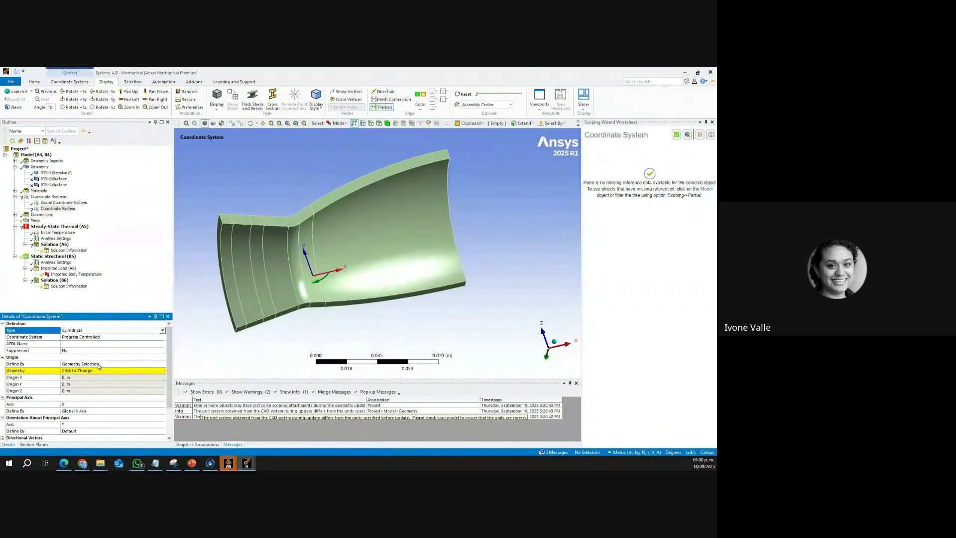
click(100, 364)
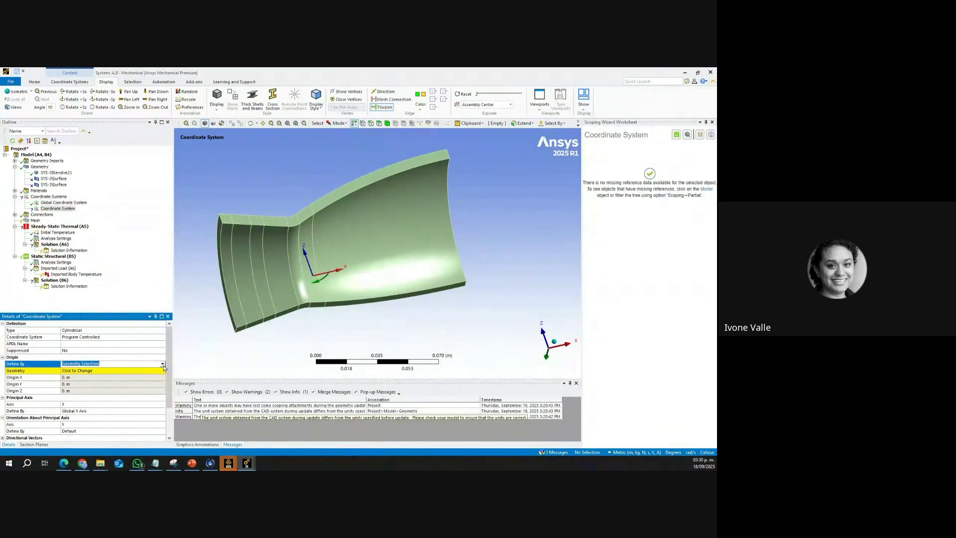
click(163, 365)
scroll(99, 369, down, 2)
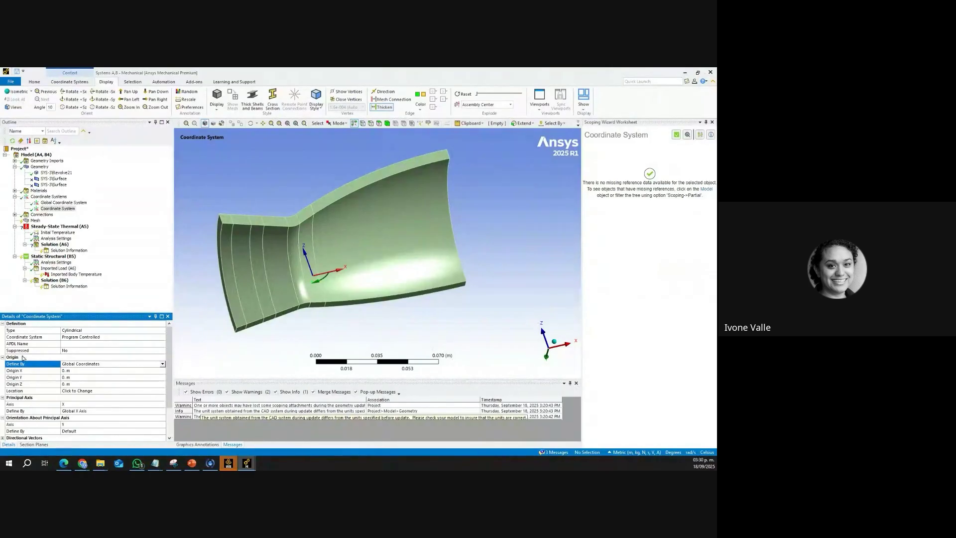
Step: Define the cylindrical coordinate system's principal X axis by the Global Z Axis and its Y orientation by the Global Y Axis
middle_drag(378, 259, 235, 155)
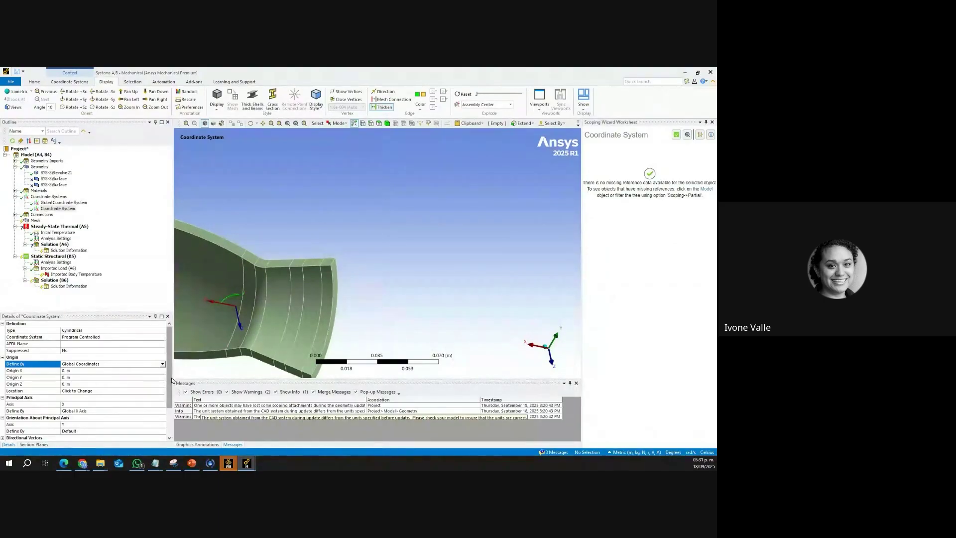
click(98, 411)
click(162, 412)
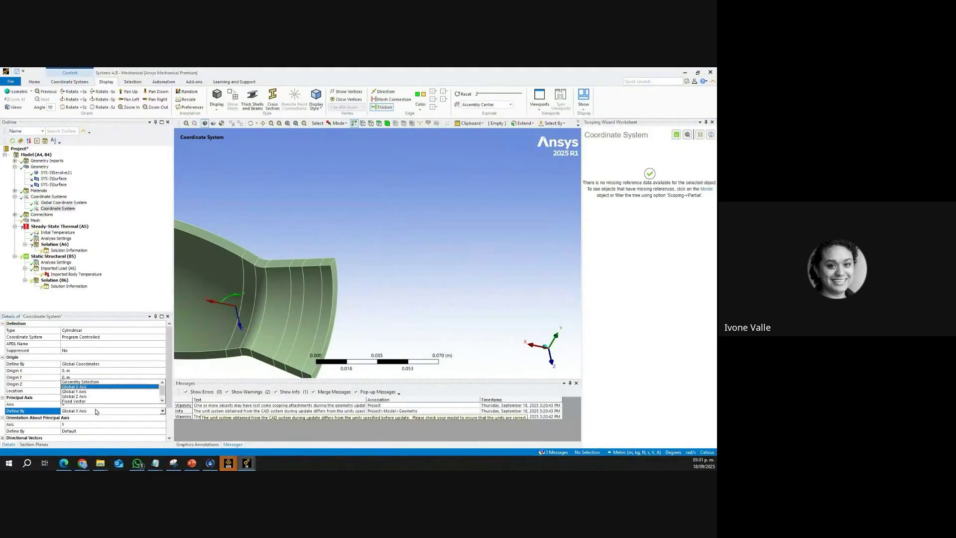
click(85, 399)
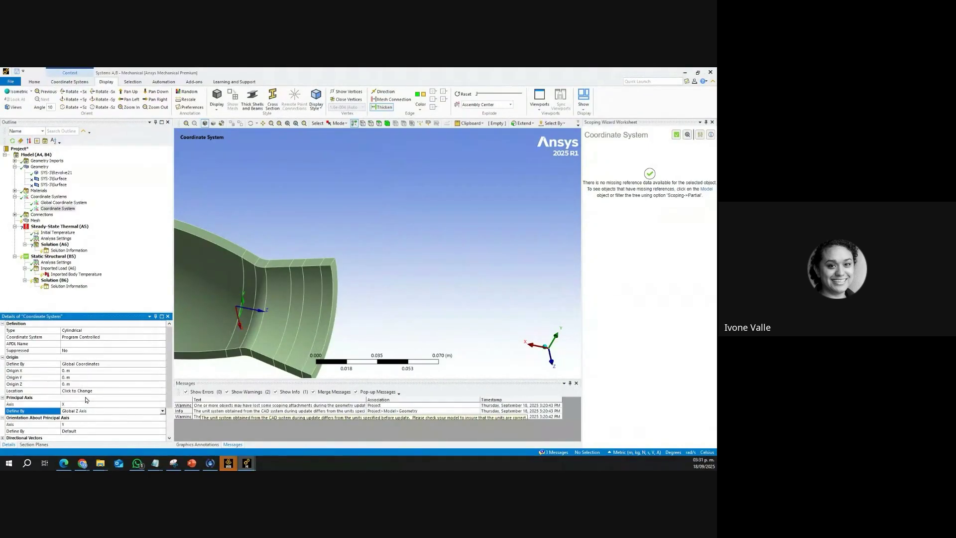
click(91, 431)
click(162, 431)
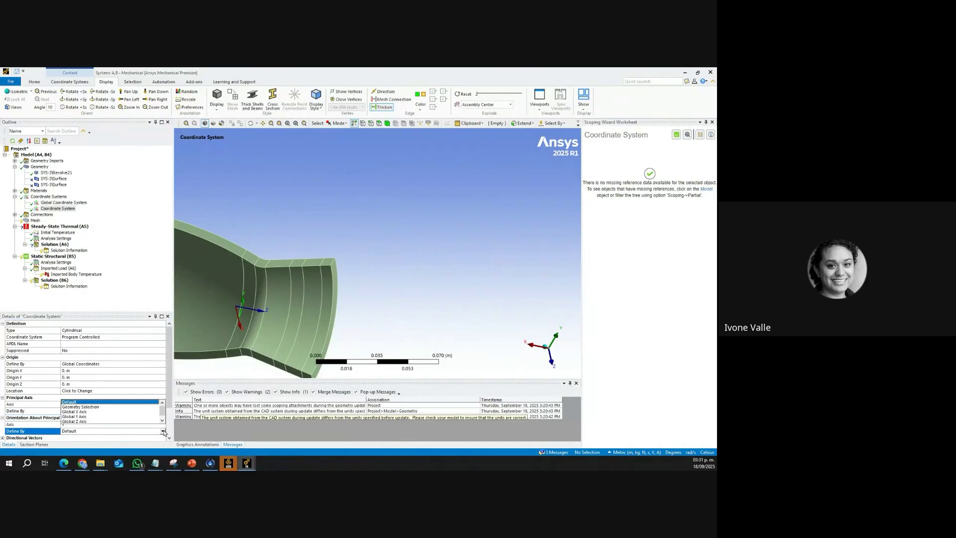
click(124, 416)
middle_drag(250, 329, 157, 312)
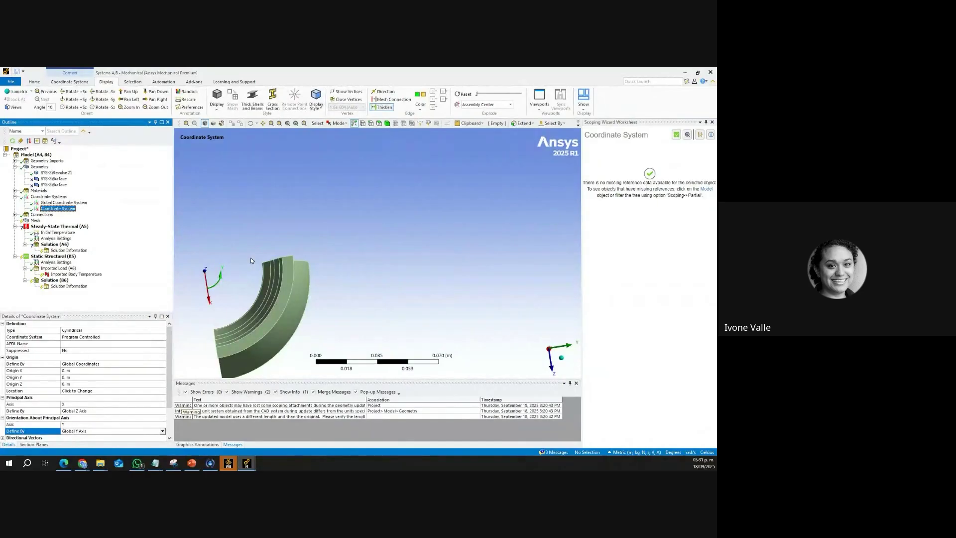
middle_drag(240, 285, 297, 293)
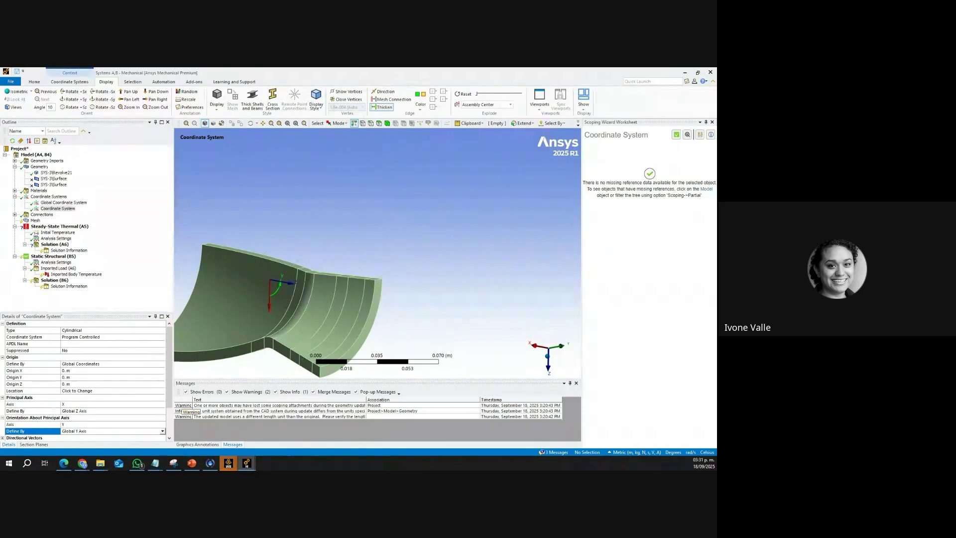
Step: Add a Symmetry object to the model and insert a Cyclic Region in it
click(33, 156)
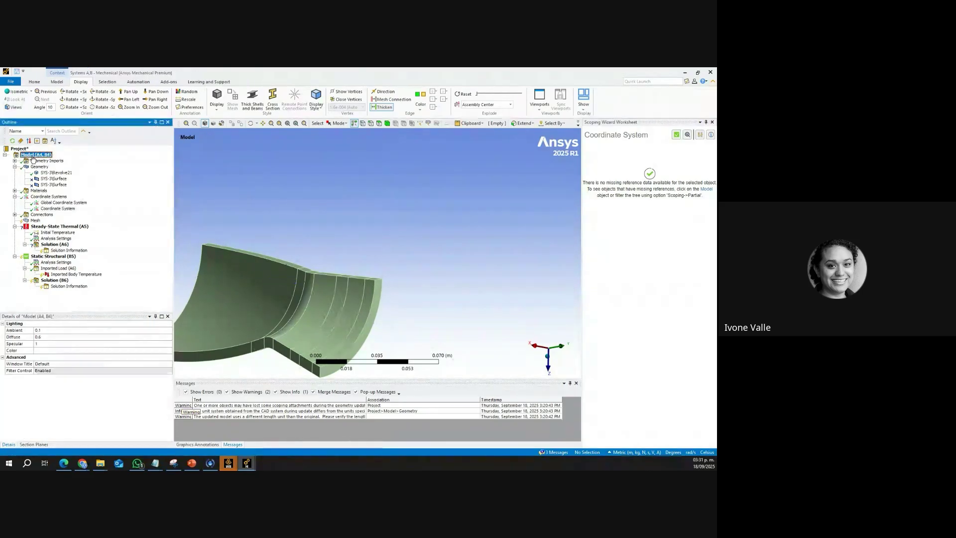
click(35, 84)
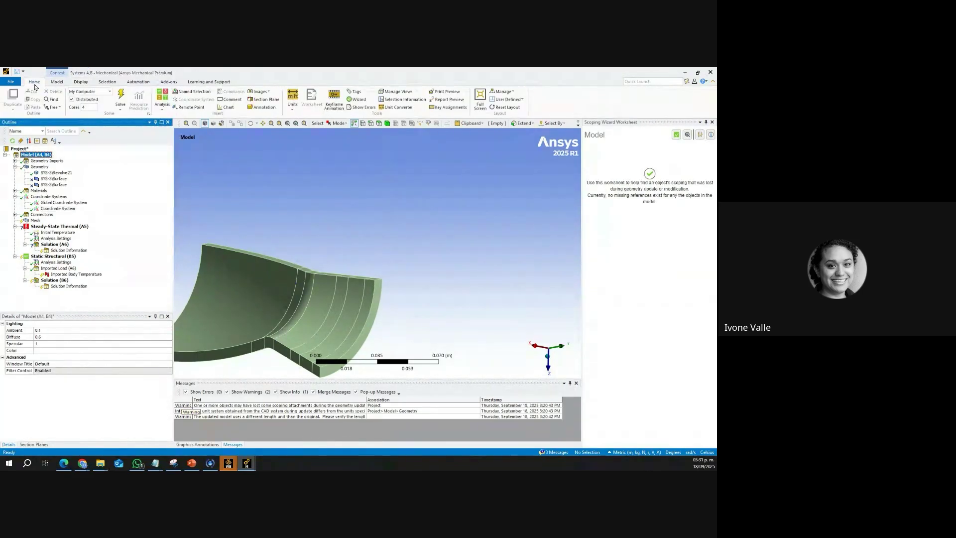
click(56, 83)
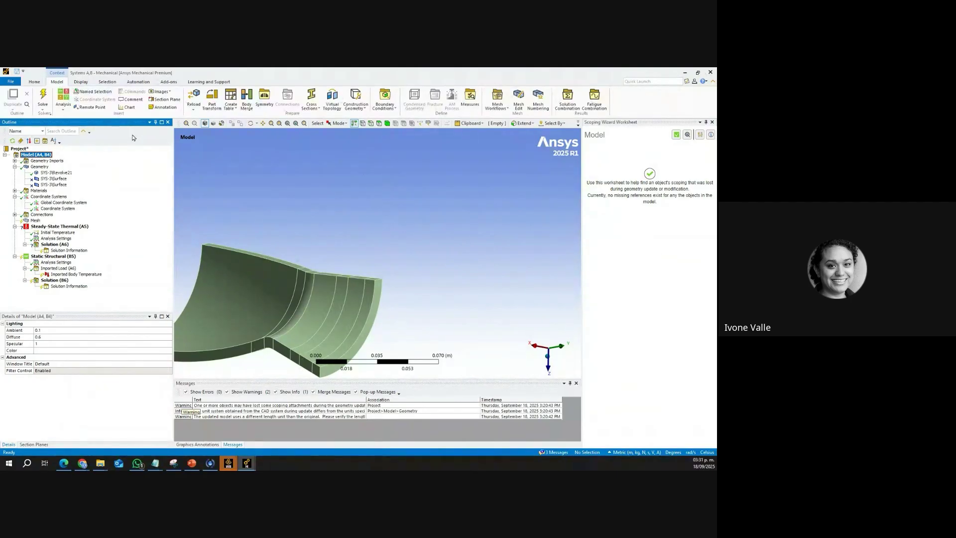
click(268, 106)
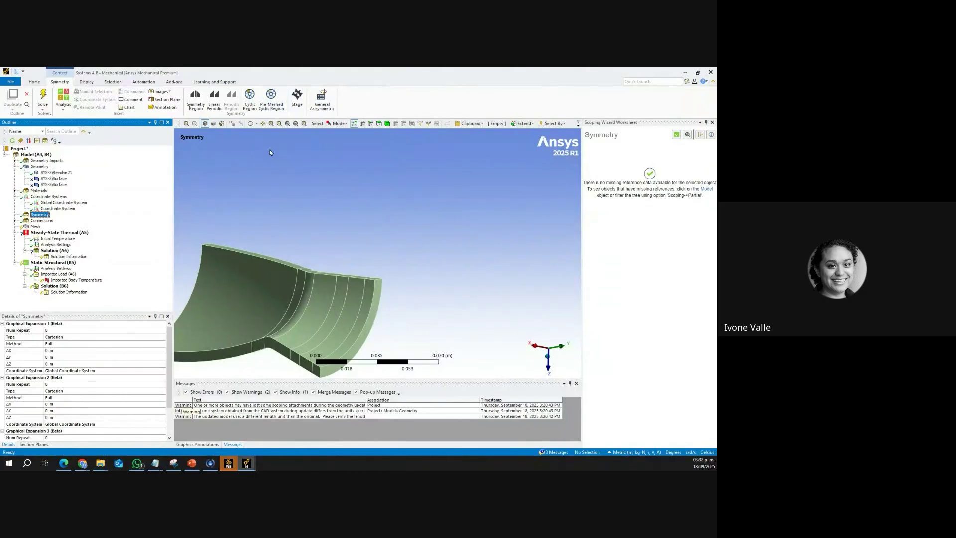
click(251, 109)
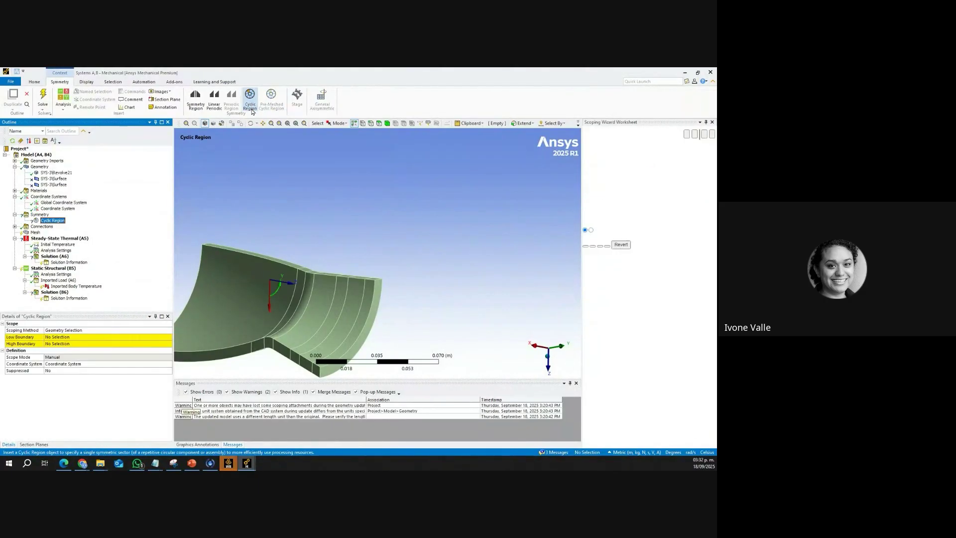
Step: Assign the seven faces of the nozzle's lower sector cut as the cyclic region's Low Boundary
middle_drag(281, 275, 312, 260)
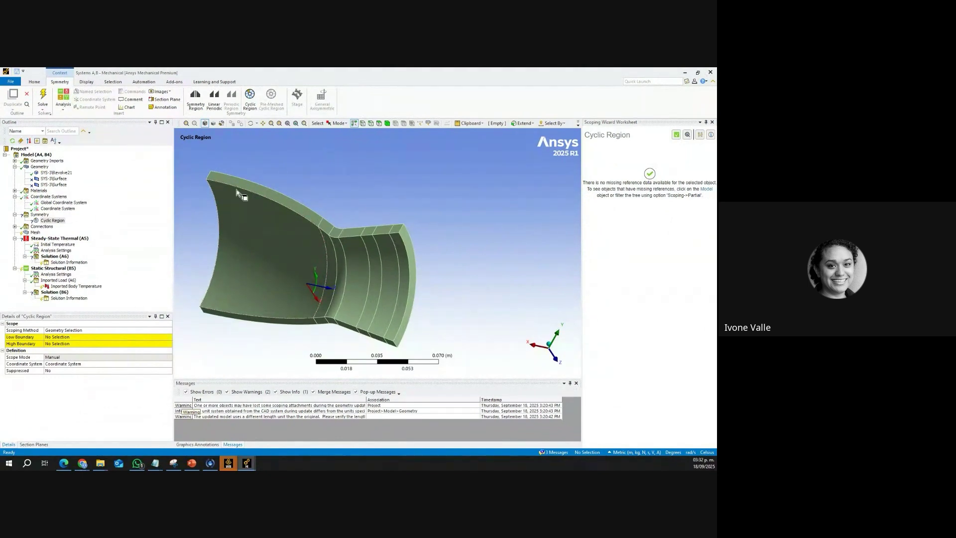
click(263, 323)
middle_drag(271, 321, 297, 324)
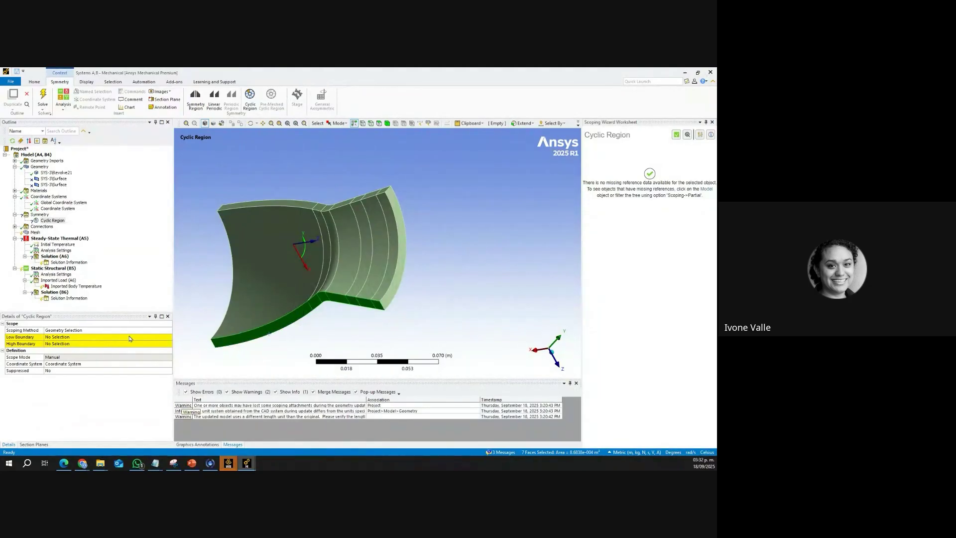
click(59, 337)
click(59, 338)
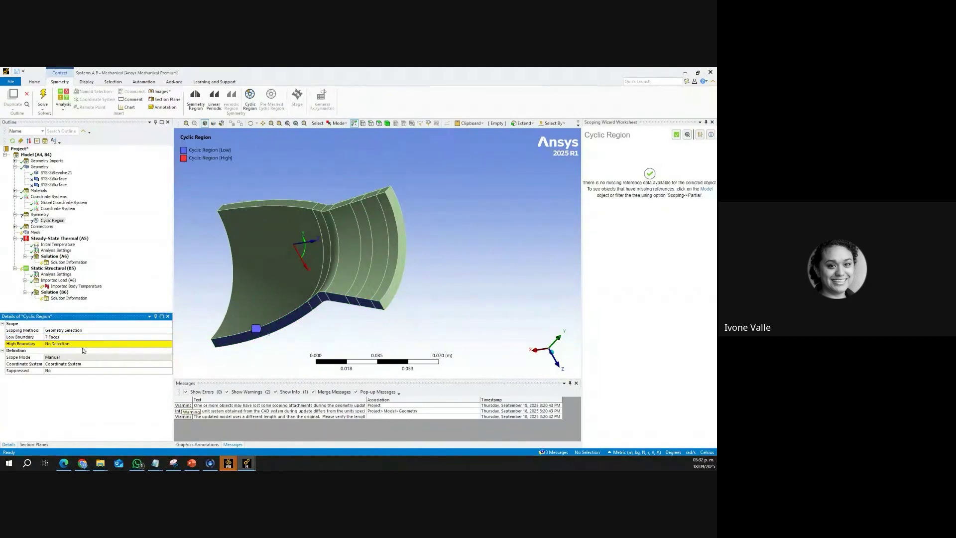
Step: Assign the seven faces of the opposite sector cut as the cyclic region's High Boundary
click(253, 202)
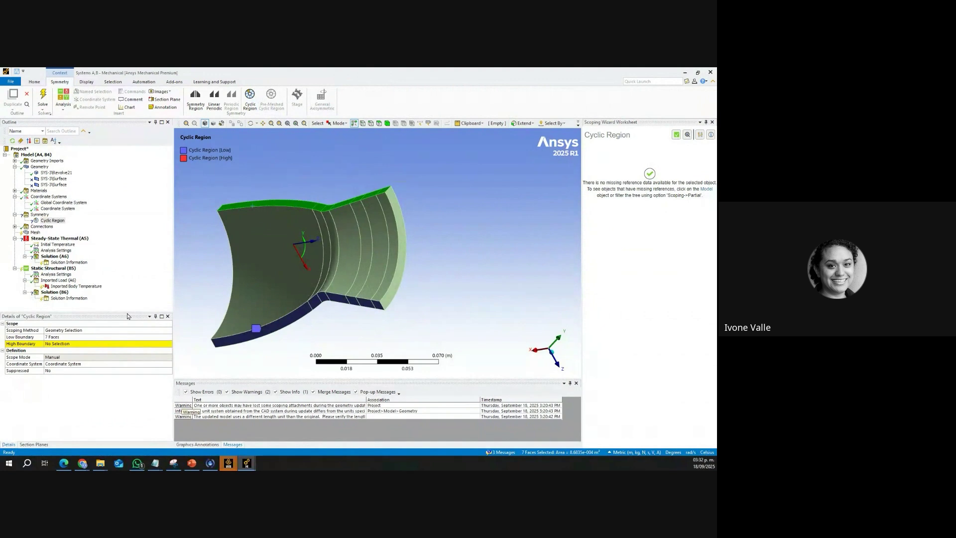
click(51, 344)
click(61, 345)
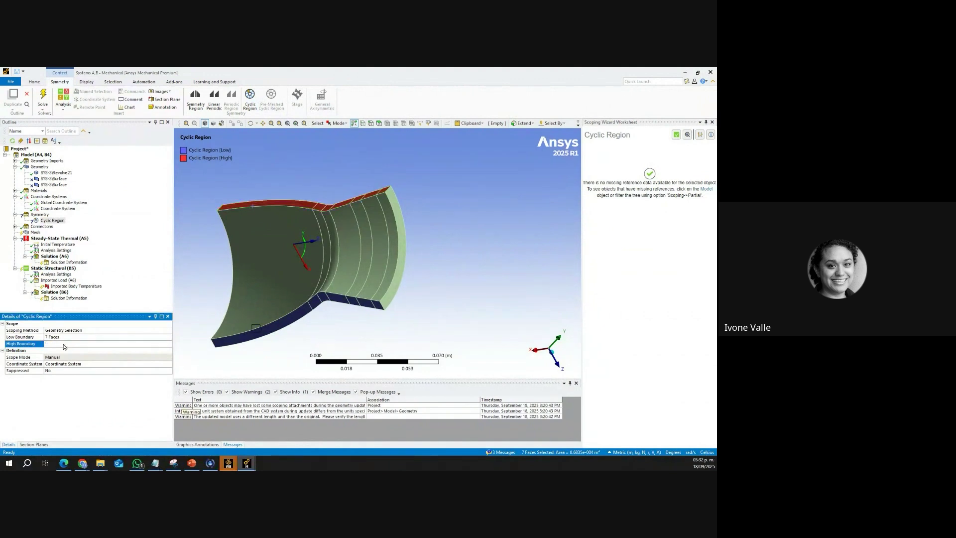
middle_drag(298, 242, 291, 255)
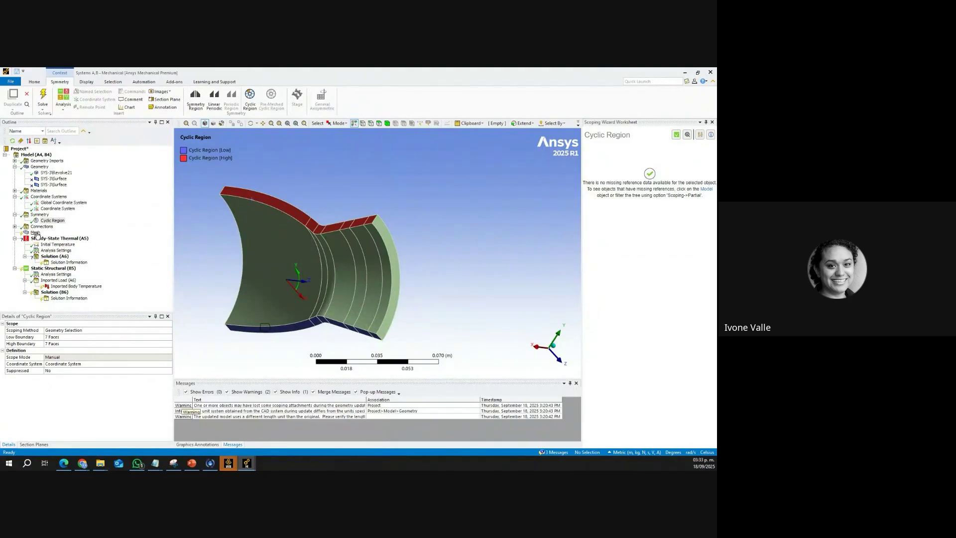
Step: For the mesh, select the eight short wall-thickness edges along the nozzle's first sector cut
click(36, 233)
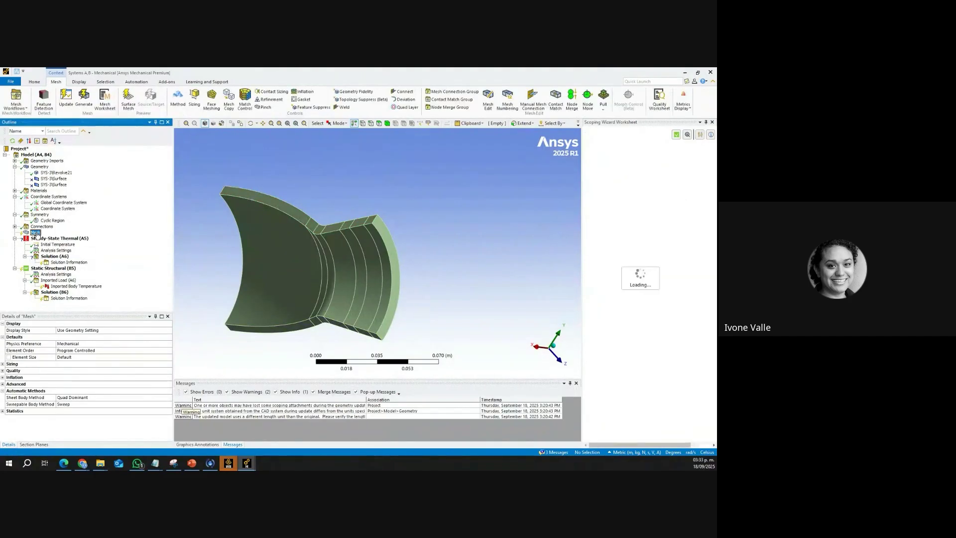
click(15, 227)
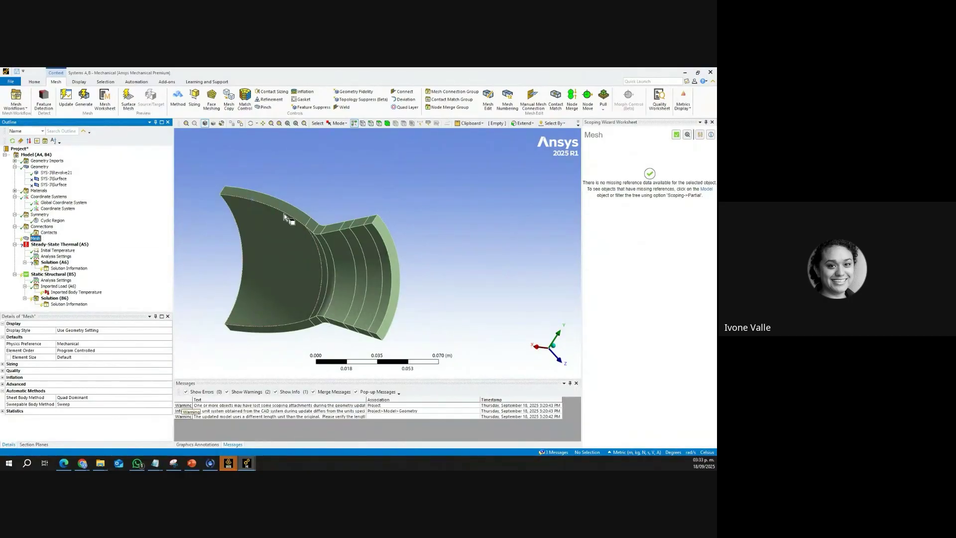
click(371, 123)
click(222, 190)
ctrl+click(308, 221)
ctrl+click(318, 229)
ctrl+click(322, 231)
mouse_move(325, 230)
middle_down()
mouse_move(395, 246)
mouse_move(331, 238)
middle_up()
ctrl+click(348, 224)
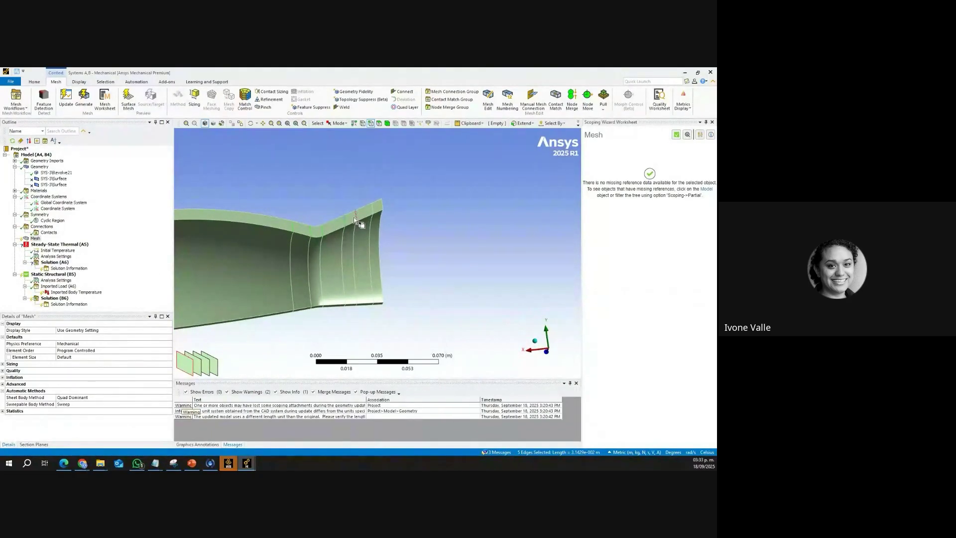
ctrl+click(374, 211)
ctrl+click(384, 207)
ctrl+click(383, 205)
Step: Add the eight short wall-thickness edges along the nozzle's opposite sector cut to the edge selection
middle_drag(392, 327, 379, 254)
ctrl+click(258, 314)
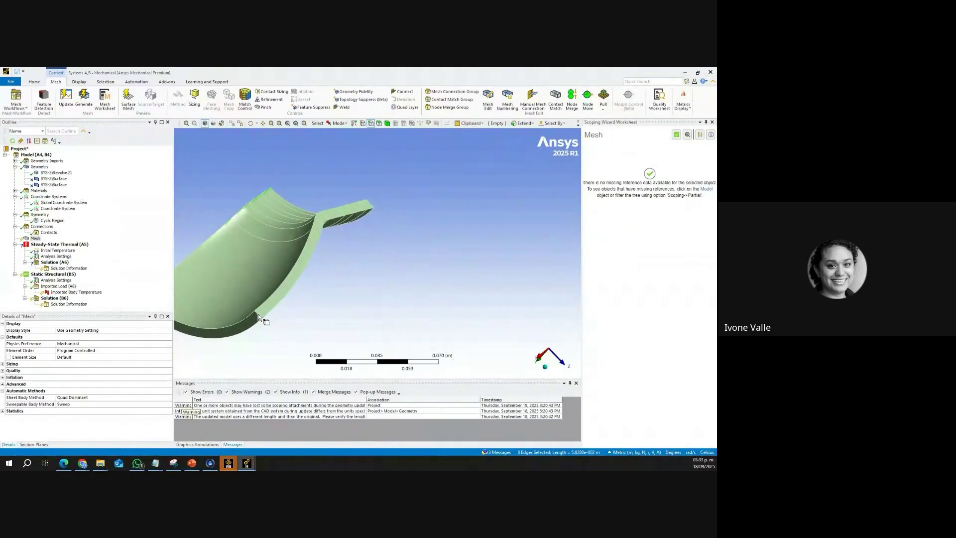
ctrl+click(315, 233)
ctrl+click(318, 222)
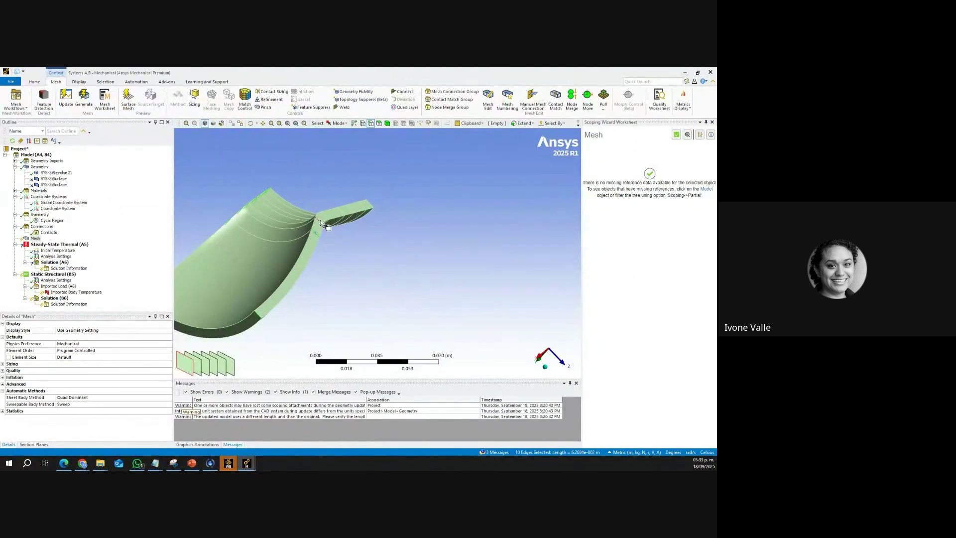
ctrl+click(321, 219)
ctrl+click(343, 210)
ctrl+click(351, 210)
ctrl+click(364, 205)
ctrl+click(371, 205)
Step: Insert a mesh sizing on the sixteen selected wall-thickness edges, using Number of Divisions as type with 4 divisions
middle_drag(384, 218, 363, 252)
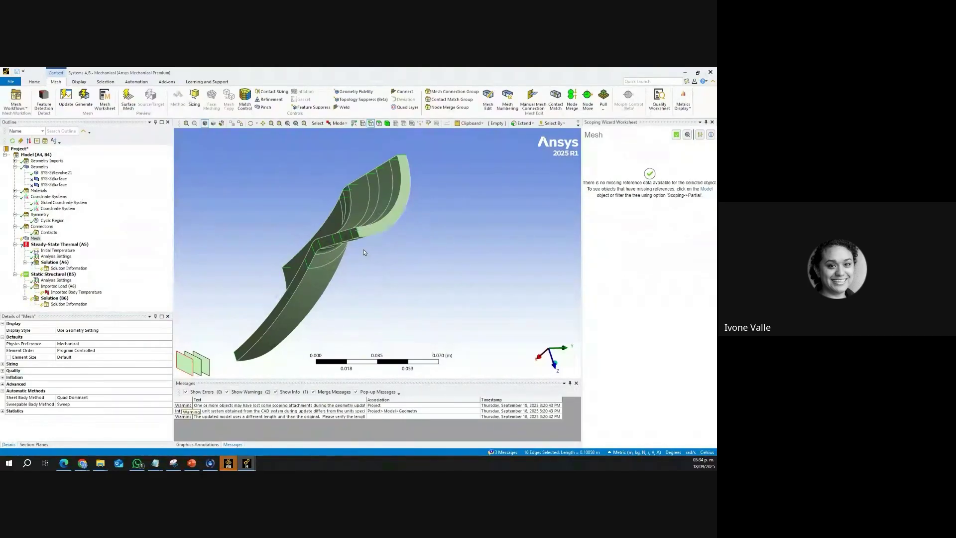
right_click(37, 239)
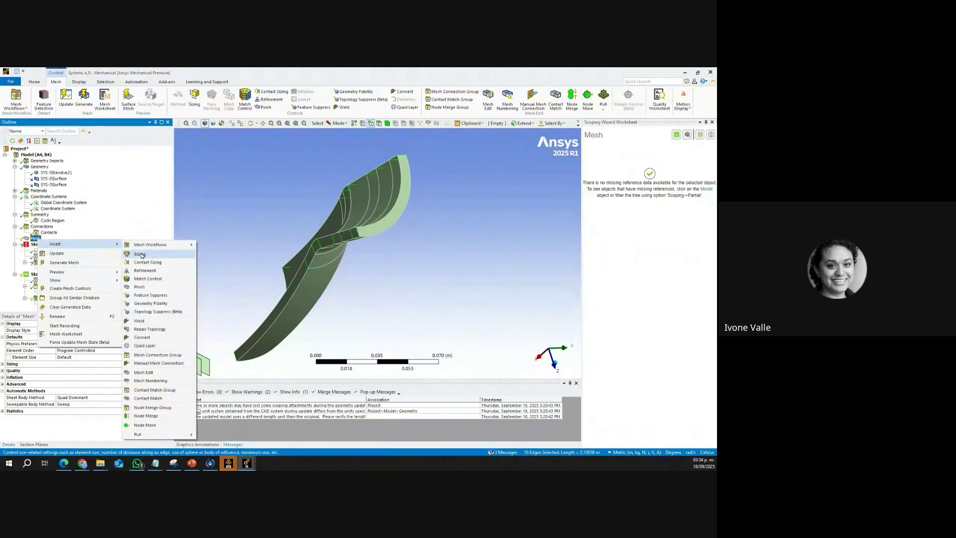
click(141, 256)
middle_drag(353, 219, 338, 251)
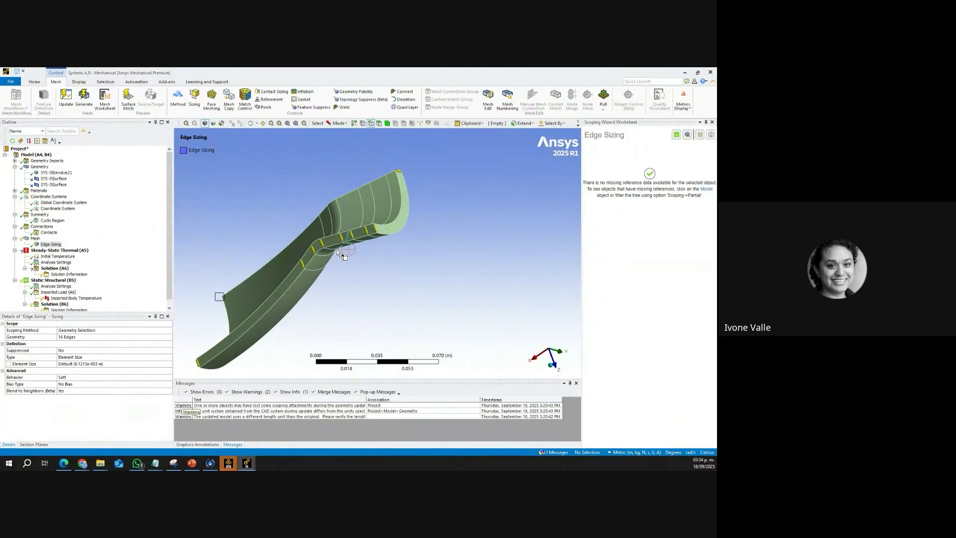
click(83, 358)
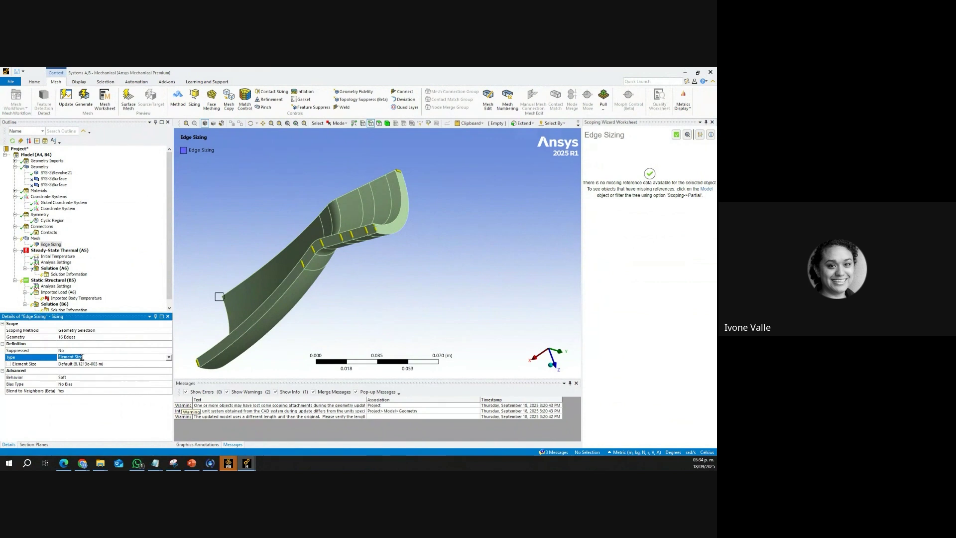
double_click(89, 358)
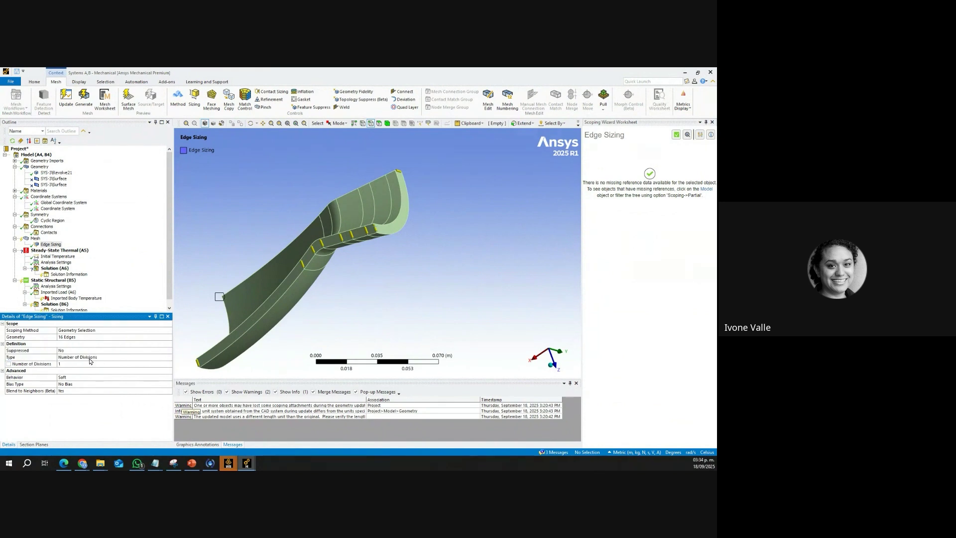
click(65, 365)
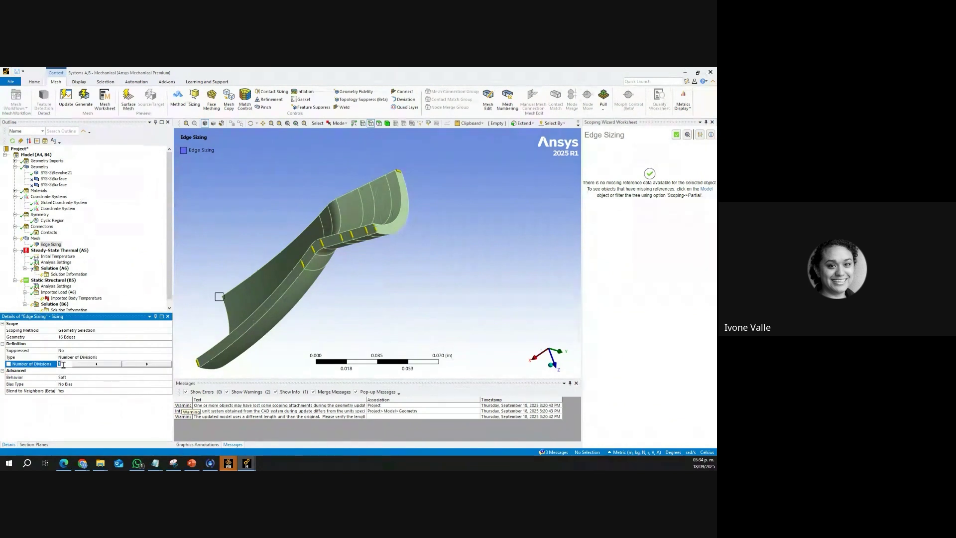
click(137, 367)
click(137, 366)
Step: Set the edge sizing's behavior to Hard and check the division marks on the wall-thickness edges
click(28, 379)
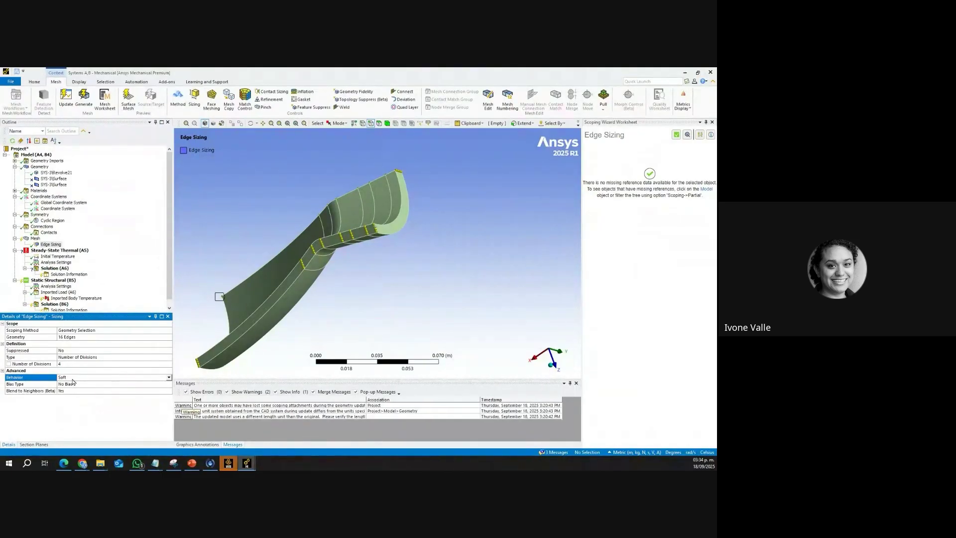
double_click(73, 380)
scroll(355, 224, up, 8)
scroll(354, 221, up, 1)
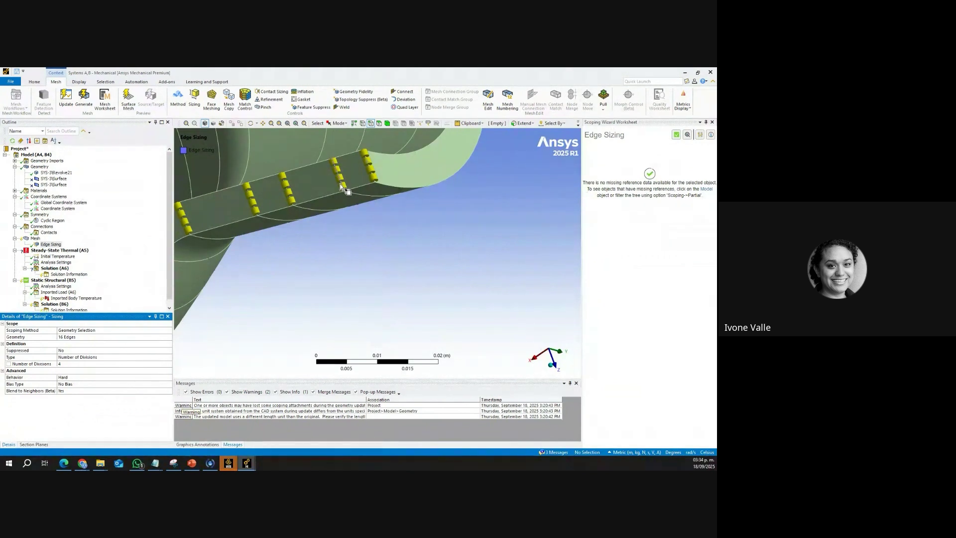
scroll(344, 279, down, 9)
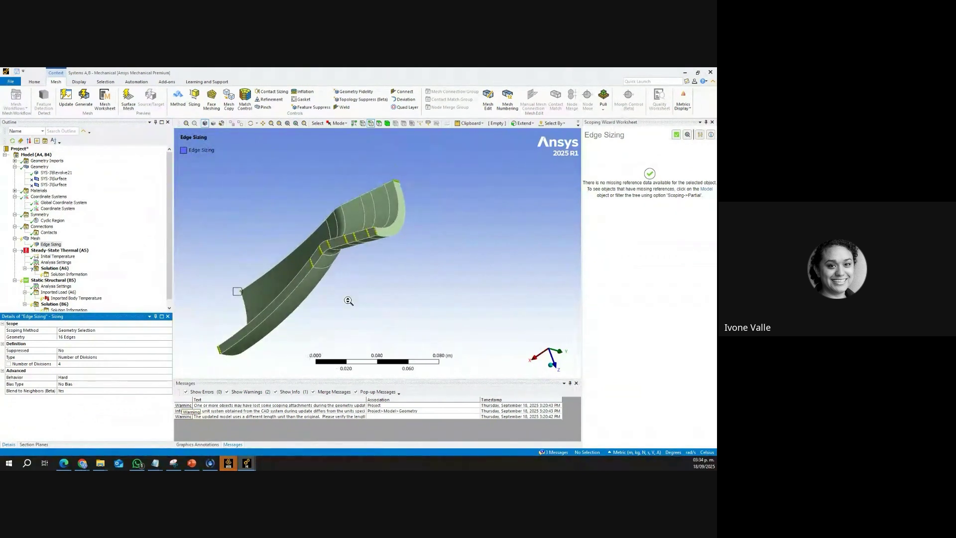
Step: Generate the mesh with the edge sizing and inspect the elements through the wall and on the inner surface
middle_drag(325, 252, 265, 241)
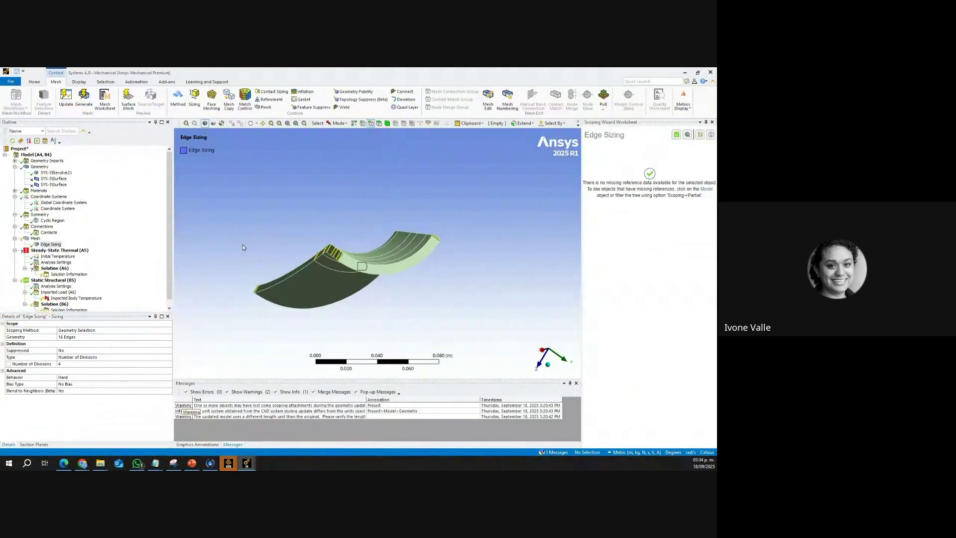
right_click(35, 239)
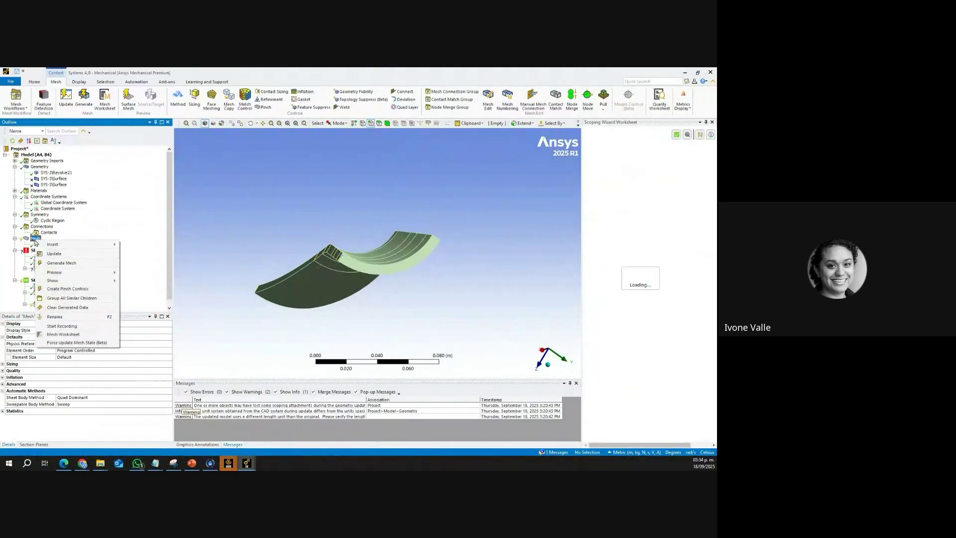
click(71, 265)
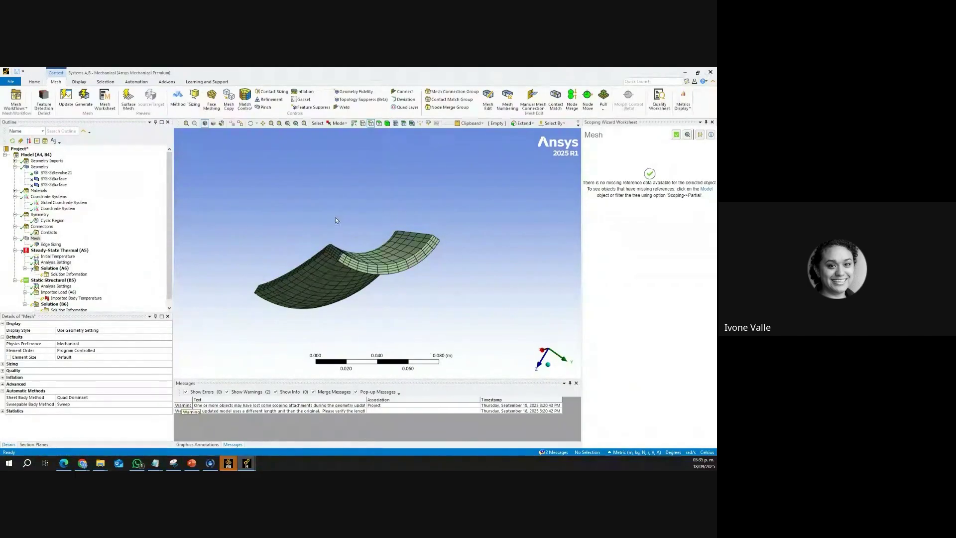
middle_drag(421, 264, 450, 278)
scroll(459, 279, up, 3)
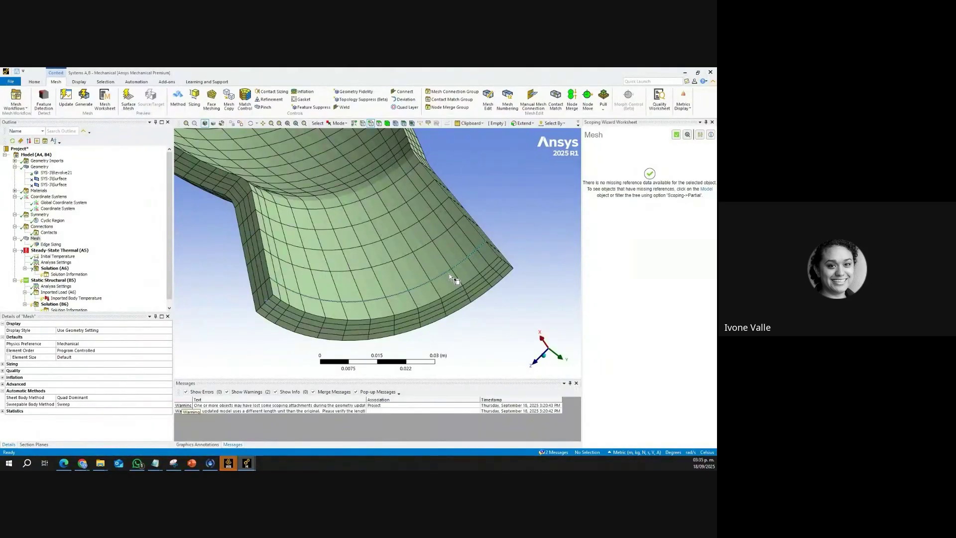
middle_drag(300, 250, 231, 253)
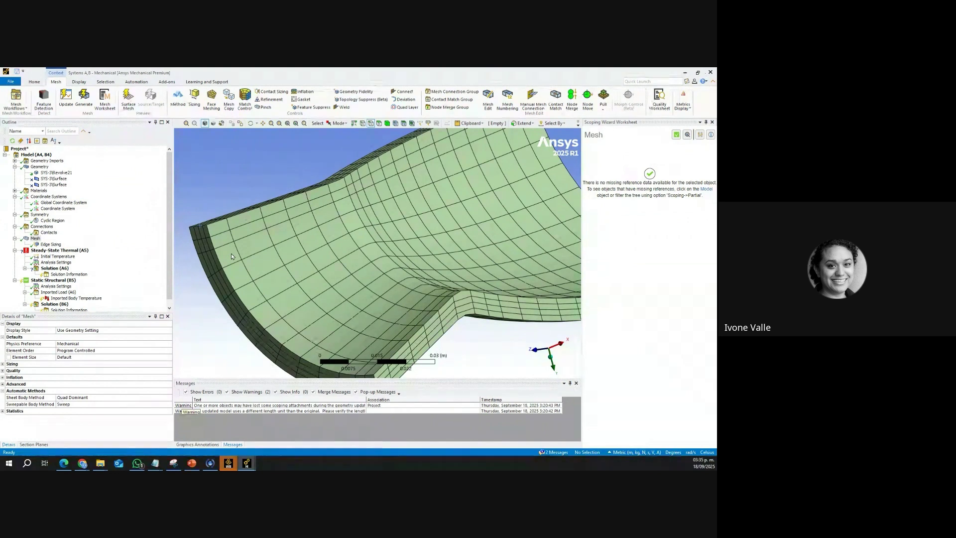
scroll(232, 256, down, 3)
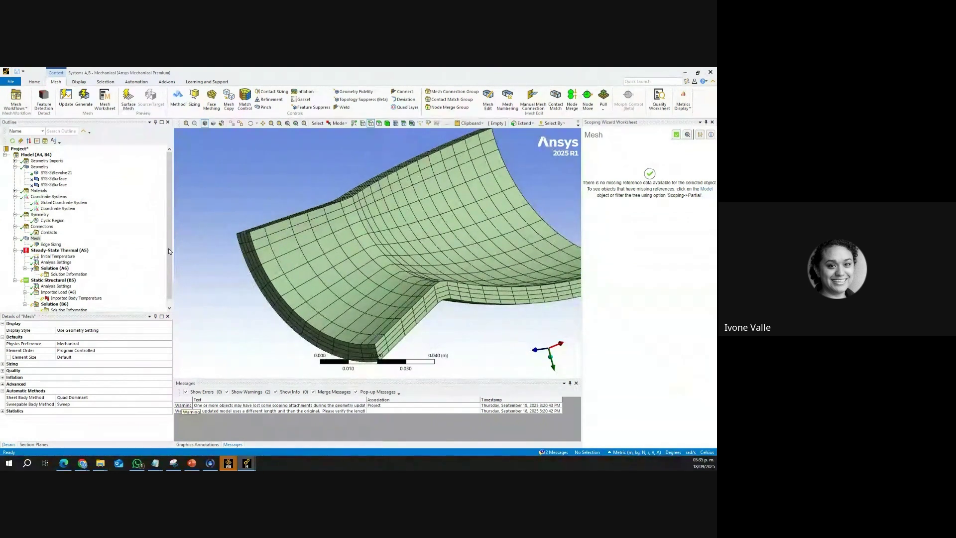
Step: Insert a second mesh sizing and scope it to the whole nozzle sector body
right_click(40, 240)
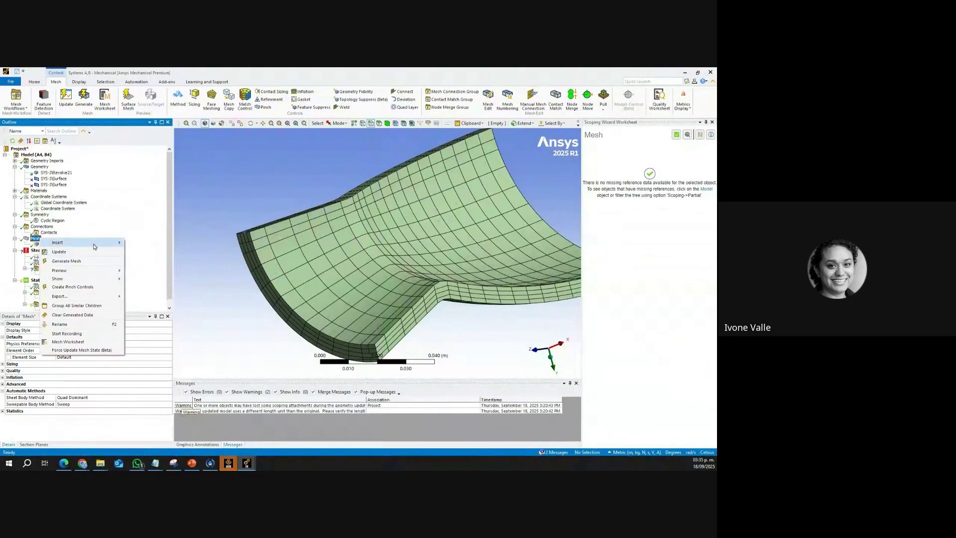
mouse_move(95, 246)
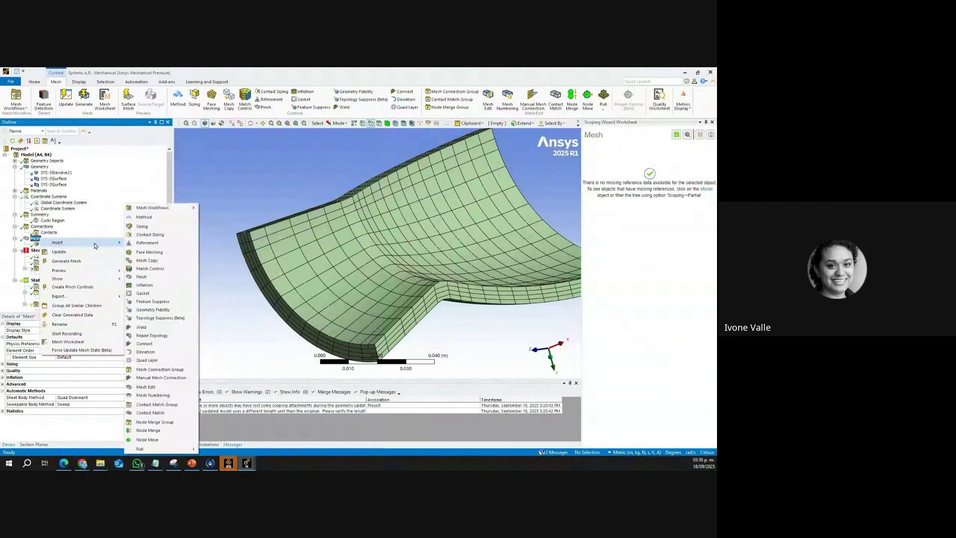
click(137, 228)
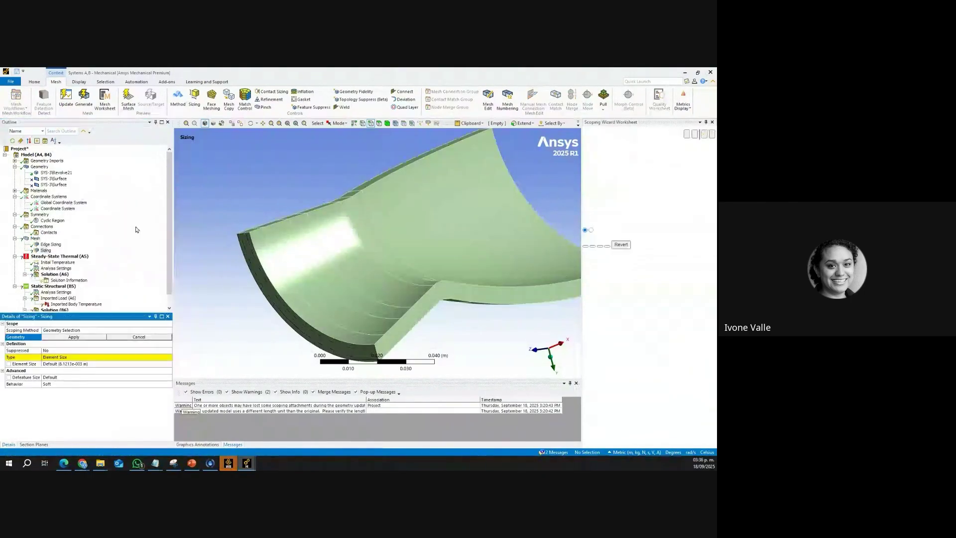
click(387, 125)
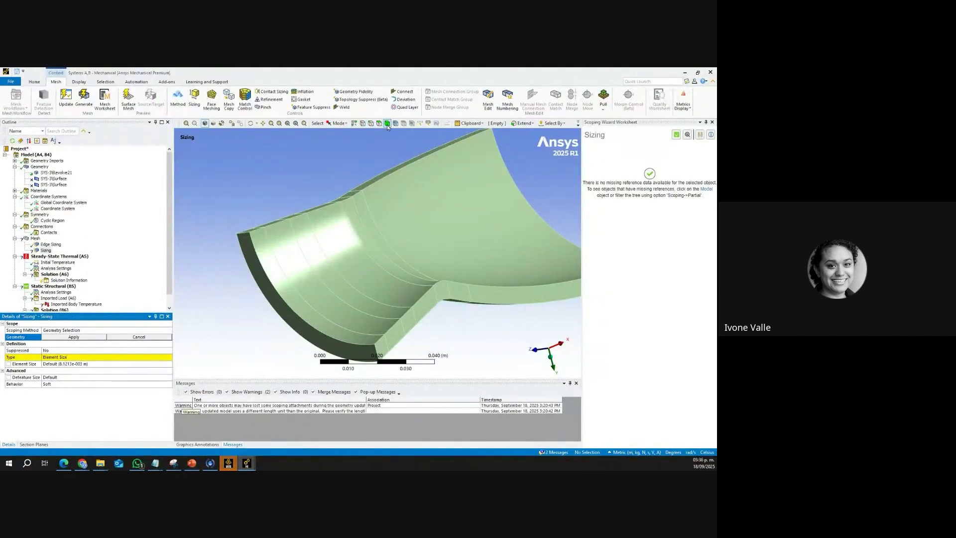
click(388, 247)
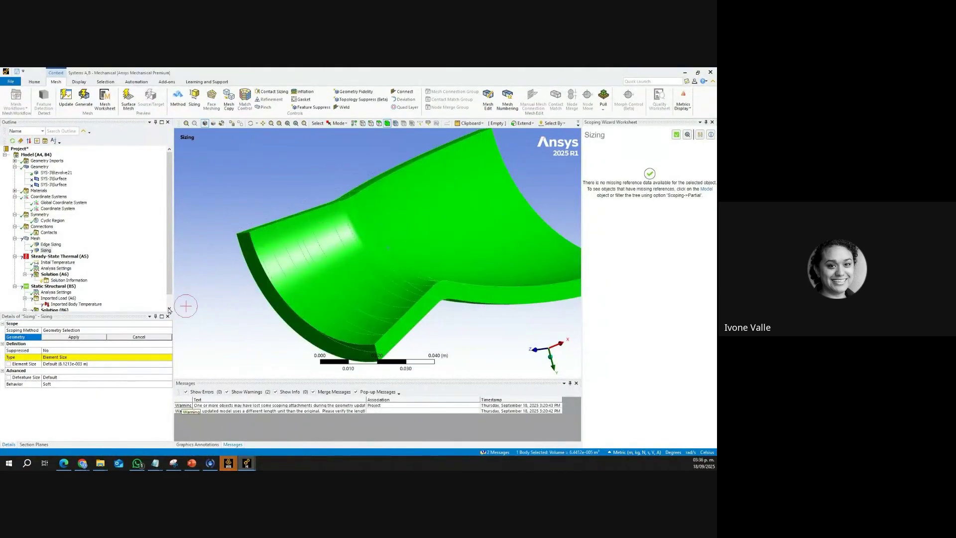
click(69, 338)
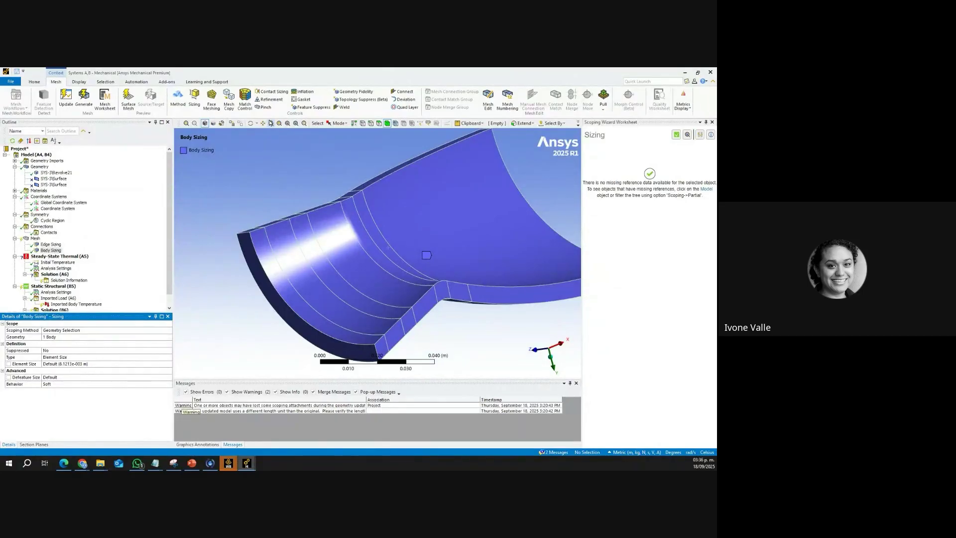
Step: Switch the unit system to Metric (mm, kg, N, s, mV, mA)
click(34, 82)
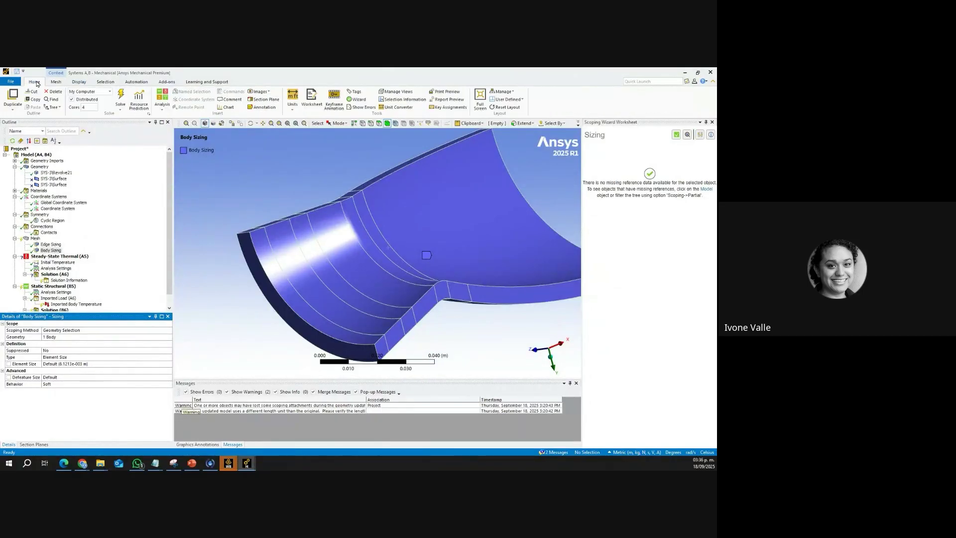
click(293, 101)
click(335, 142)
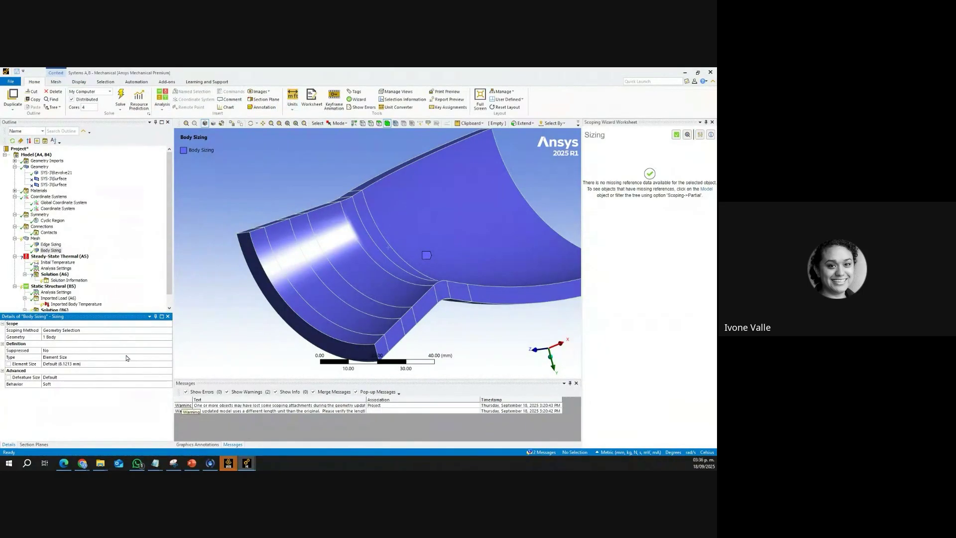
Step: Set the element size of the nozzle's body sizing to 4 mm
click(113, 364)
click(295, 106)
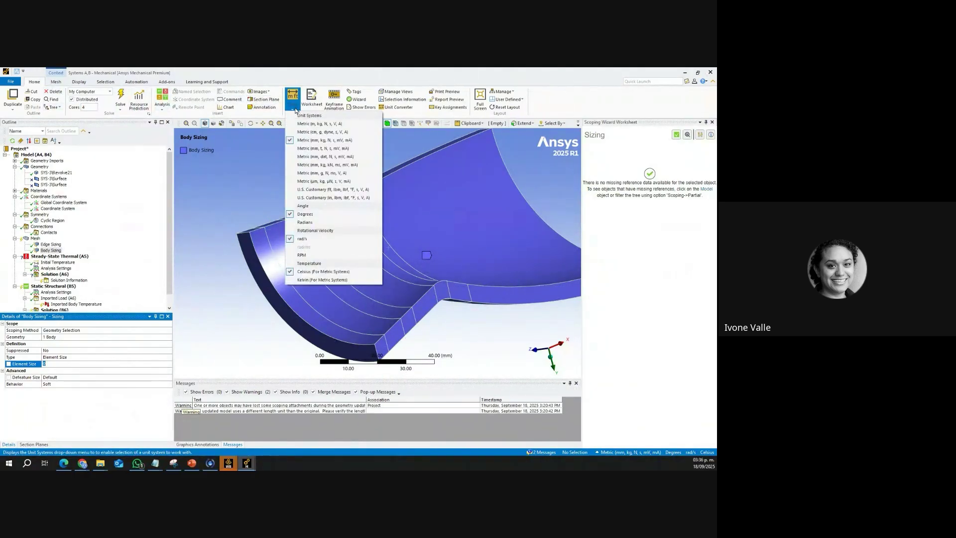
click(80, 363)
click(80, 363)
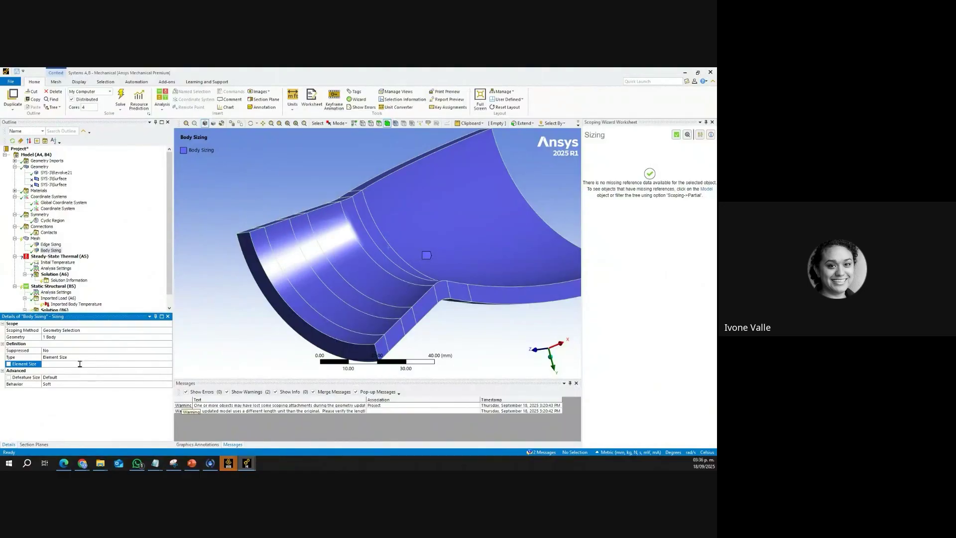
text(4)
key(Return)
Step: Regenerate the mesh with the body sizing applied and inspect the refined nozzle sector
right_click(38, 241)
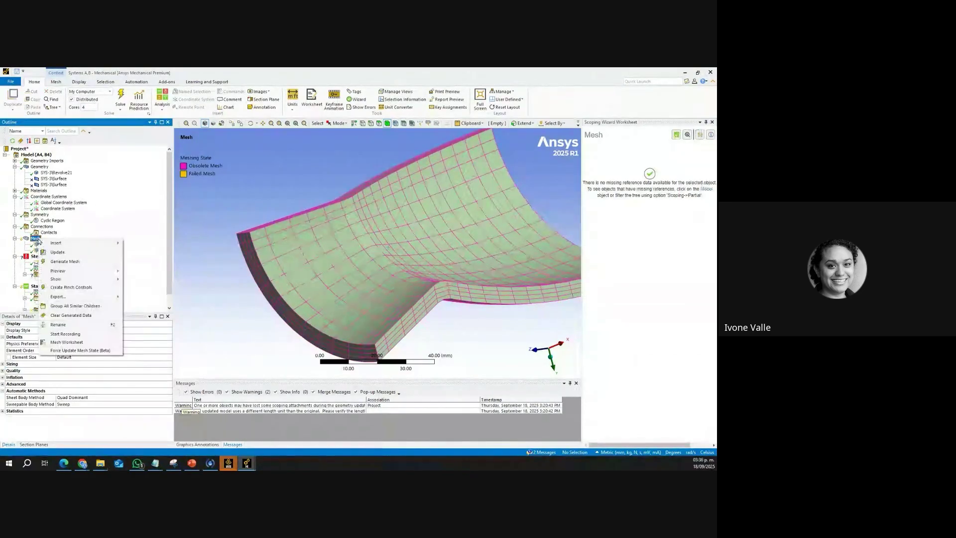
click(73, 262)
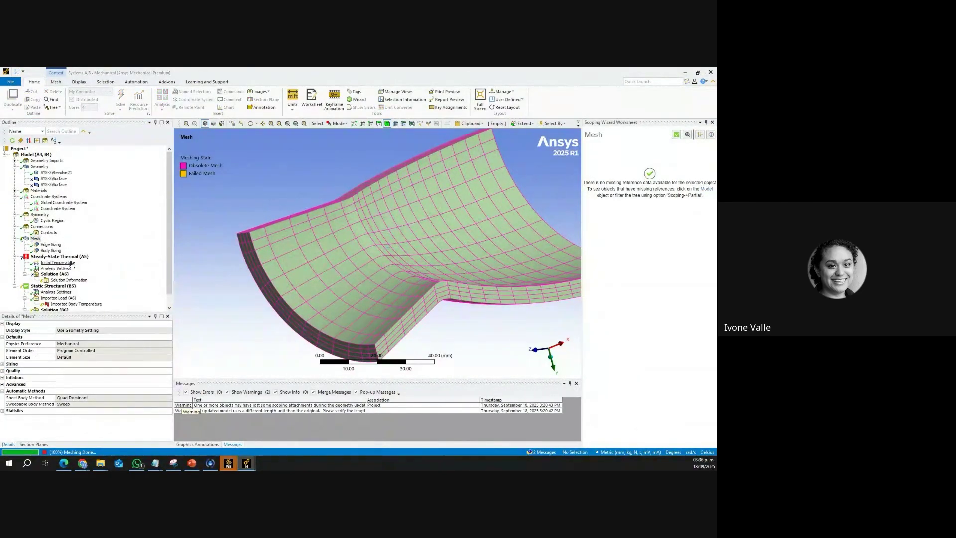
middle_drag(335, 258, 88, 223)
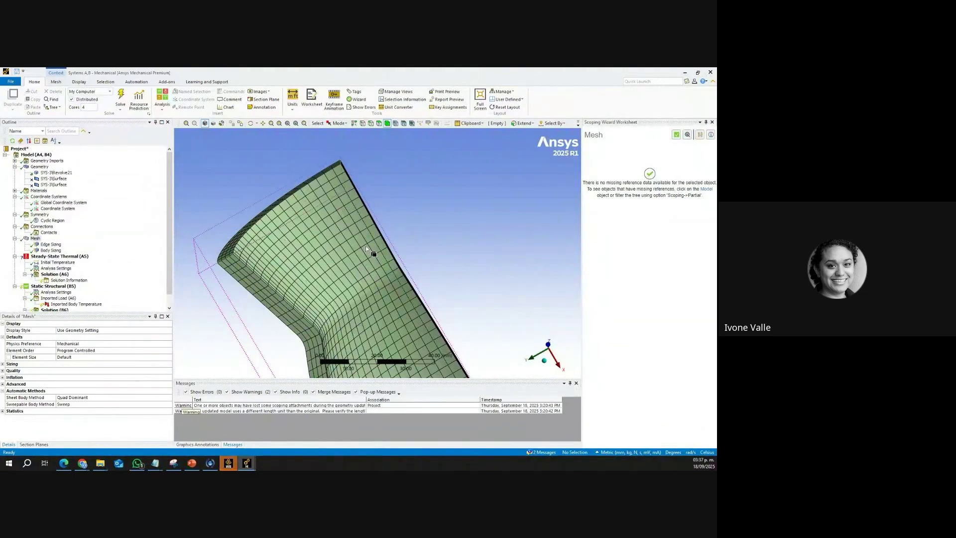
Step: Display the Element Quality mesh metric for the nozzle mesh and close the Scoping Wizard worksheet
click(3, 370)
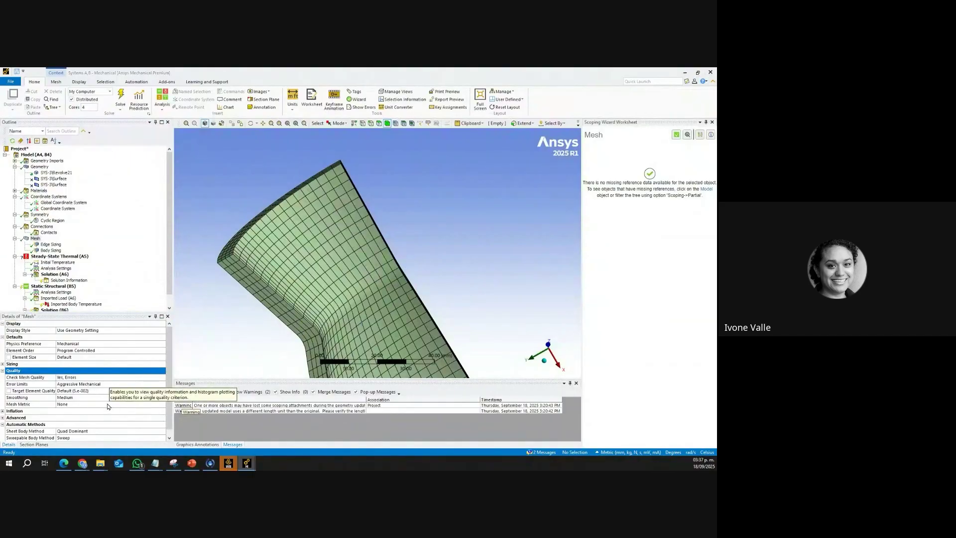
click(55, 404)
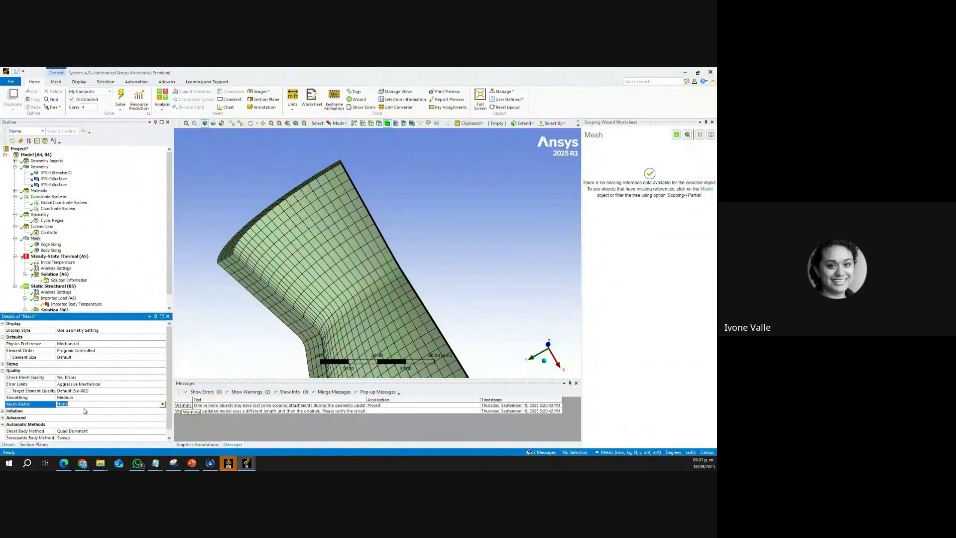
click(163, 404)
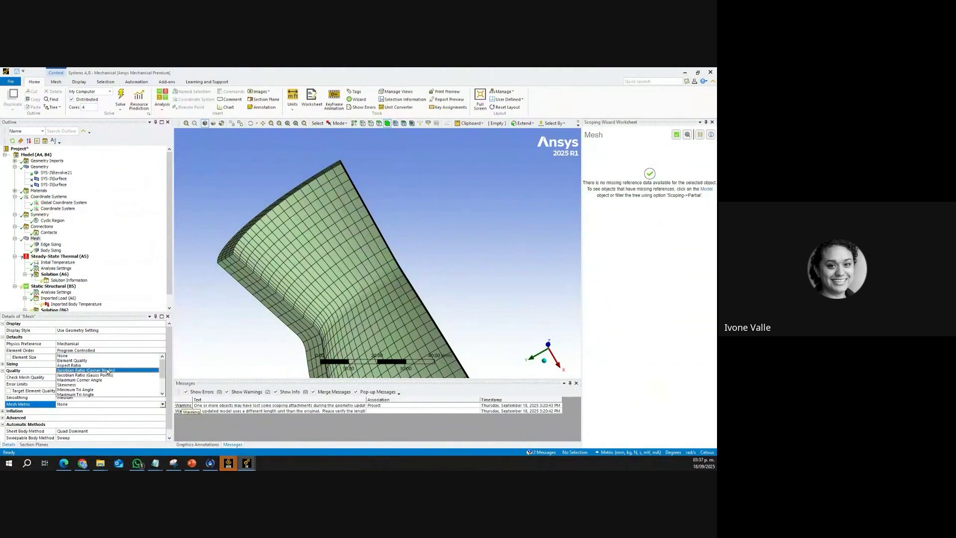
click(94, 361)
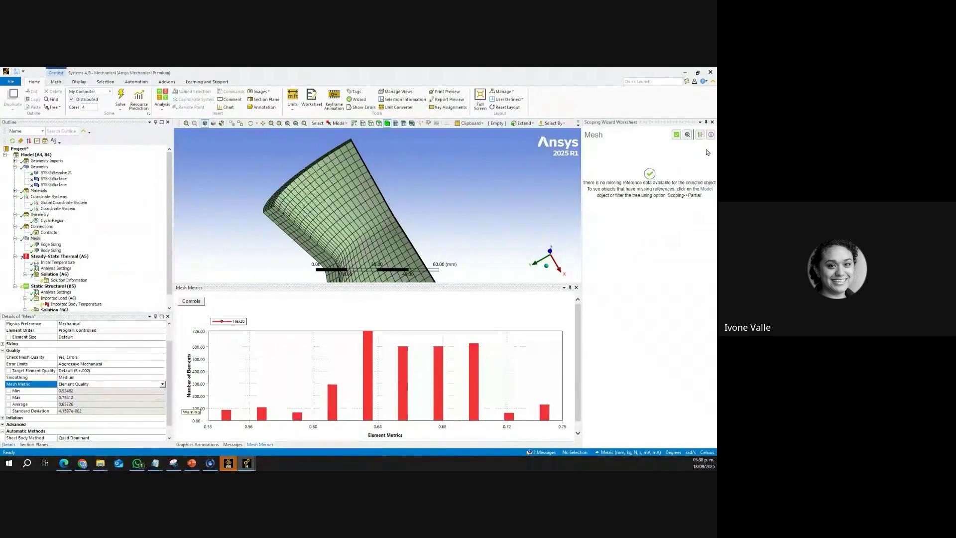
click(712, 122)
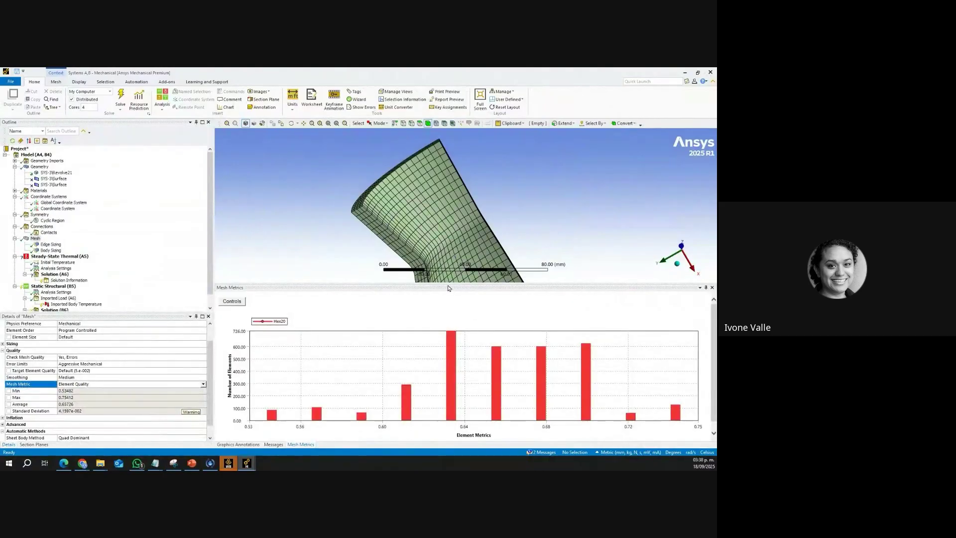
Step: Shrink the mesh metrics chart to enlarge the model view and collapse the Geometry, Coordinate Systems and Symmetry branches of the outline
drag(446, 285, 446, 361)
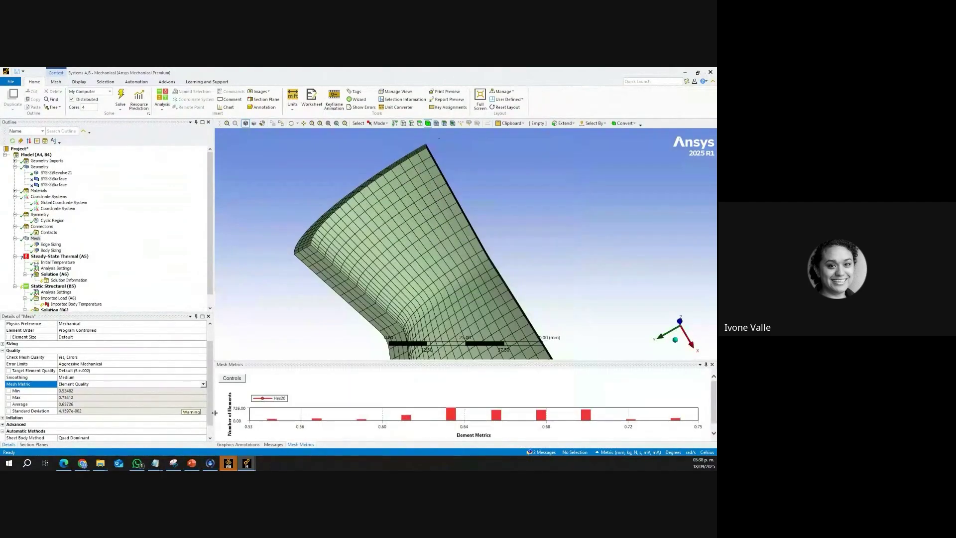
click(53, 257)
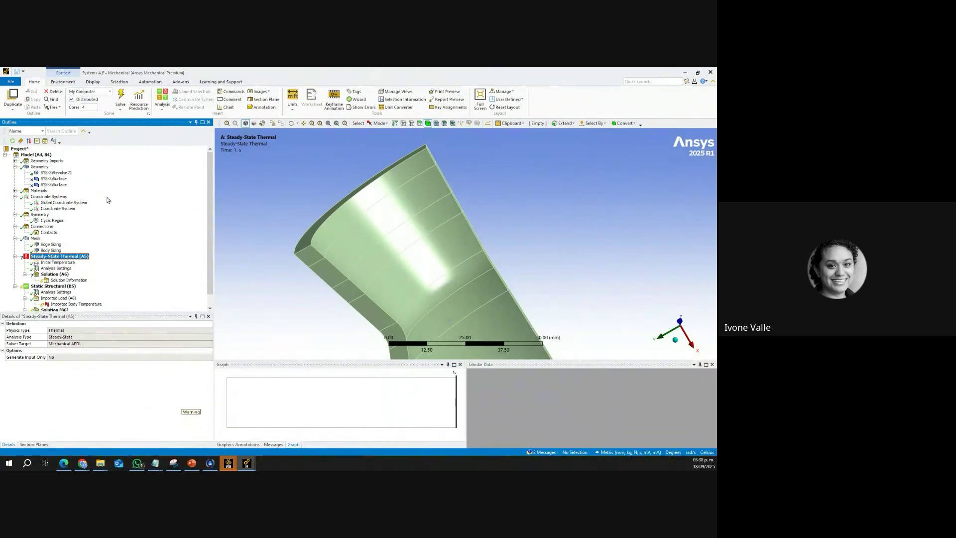
click(15, 167)
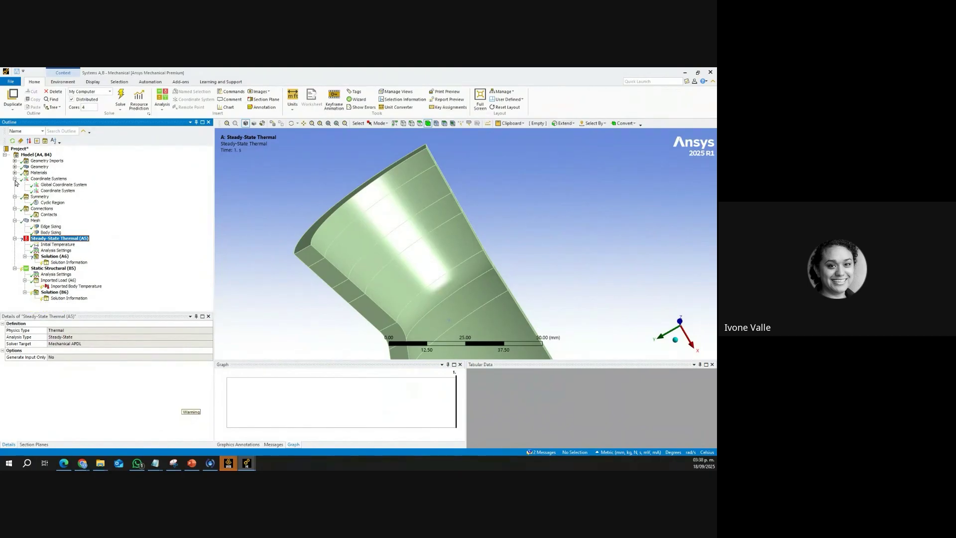
click(15, 179)
click(15, 185)
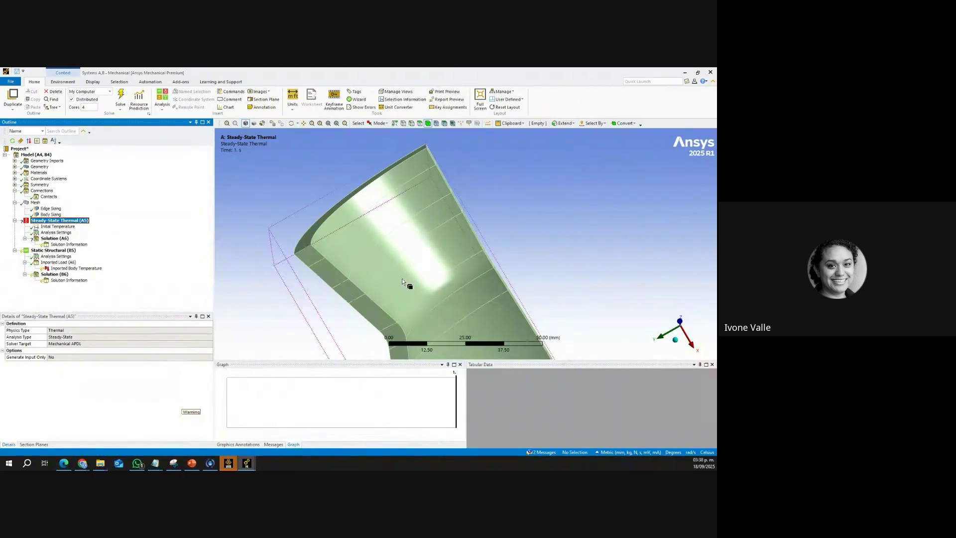
Step: Create a named selection "T-P Top" from the three inner faces at the nozzle's upper end and display it on the model
click(420, 124)
click(364, 206)
ctrl+click(379, 226)
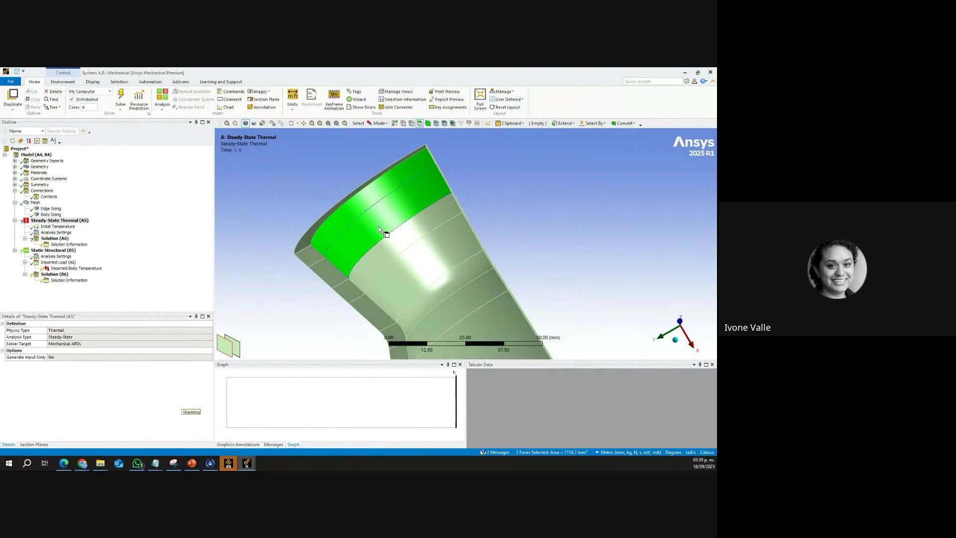
ctrl+click(385, 252)
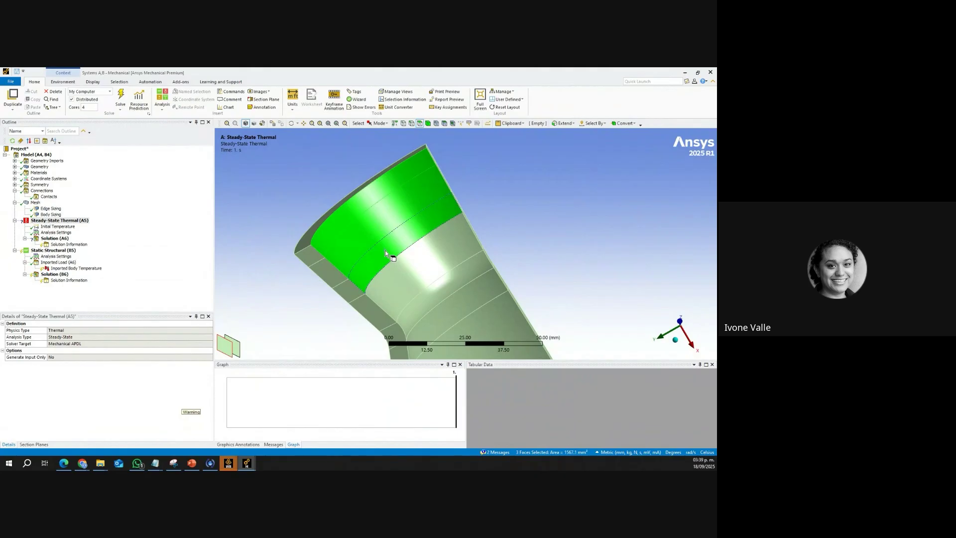
right_click(254, 194)
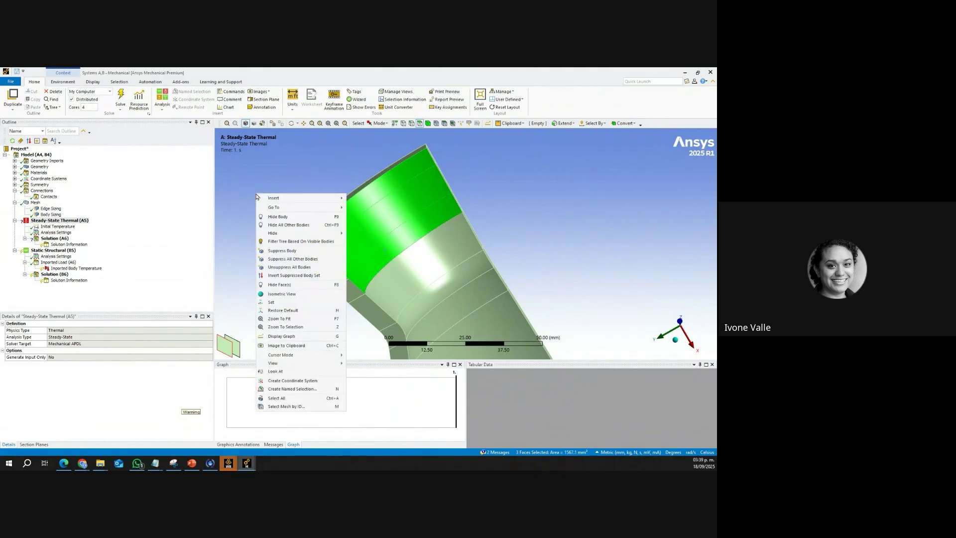
click(309, 390)
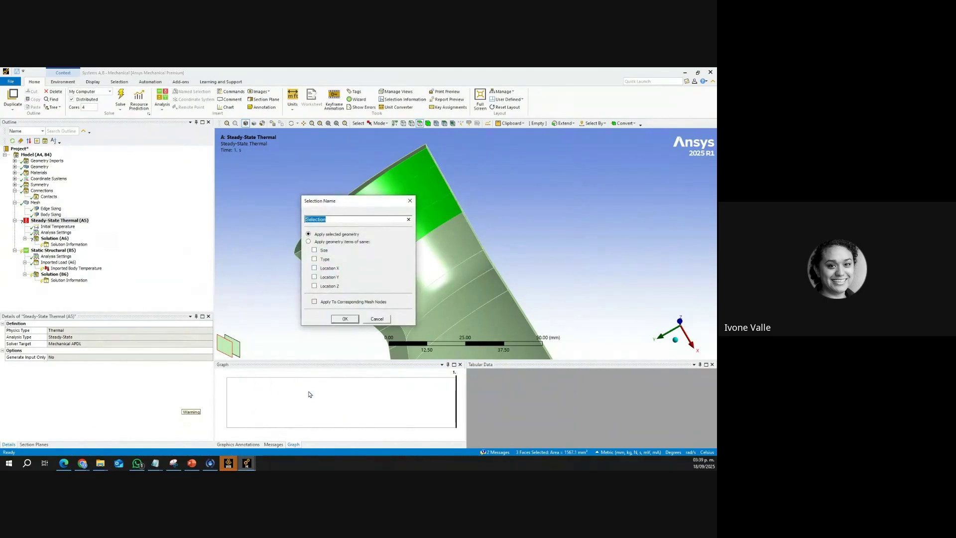
text(T-P Top)
click(346, 319)
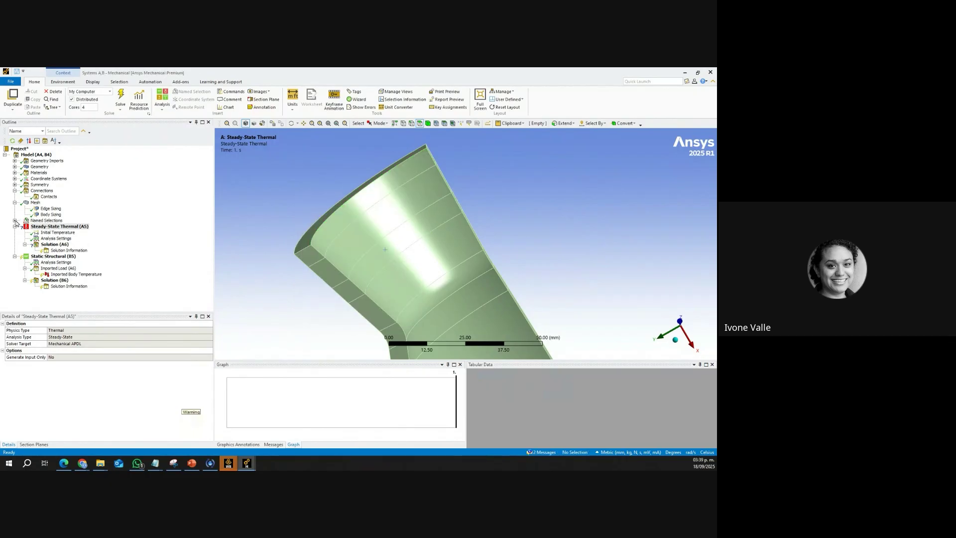
click(14, 202)
click(15, 209)
click(48, 214)
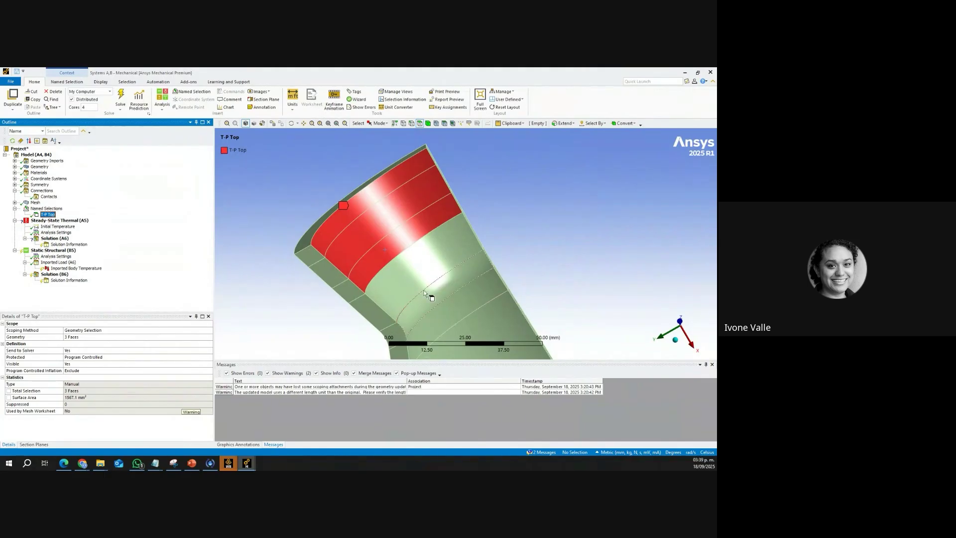
Step: Create a named selection "T-P Mid" from the three inner throat faces adjoining T-P Top and display it on the model
click(407, 278)
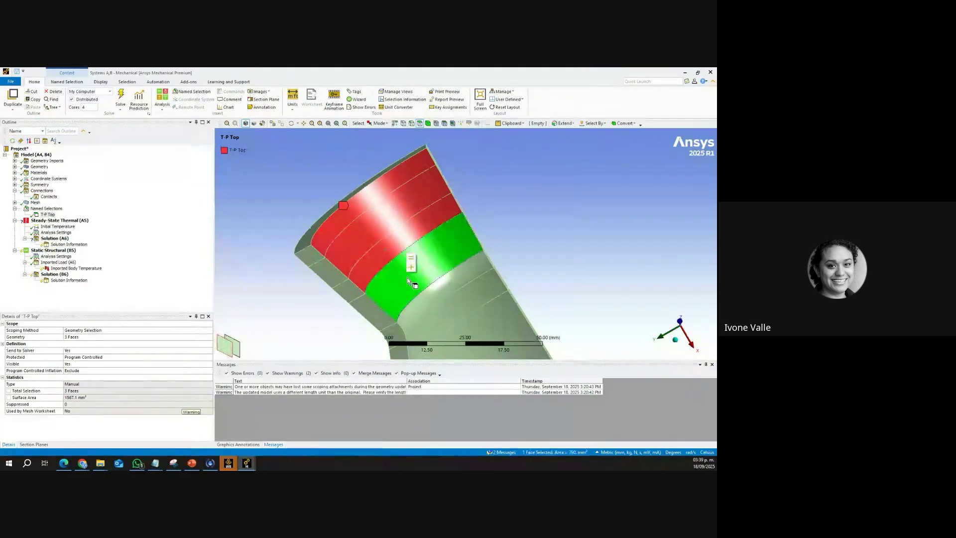
ctrl+click(434, 300)
ctrl+click(443, 315)
ctrl+middle_drag(451, 314, 403, 252)
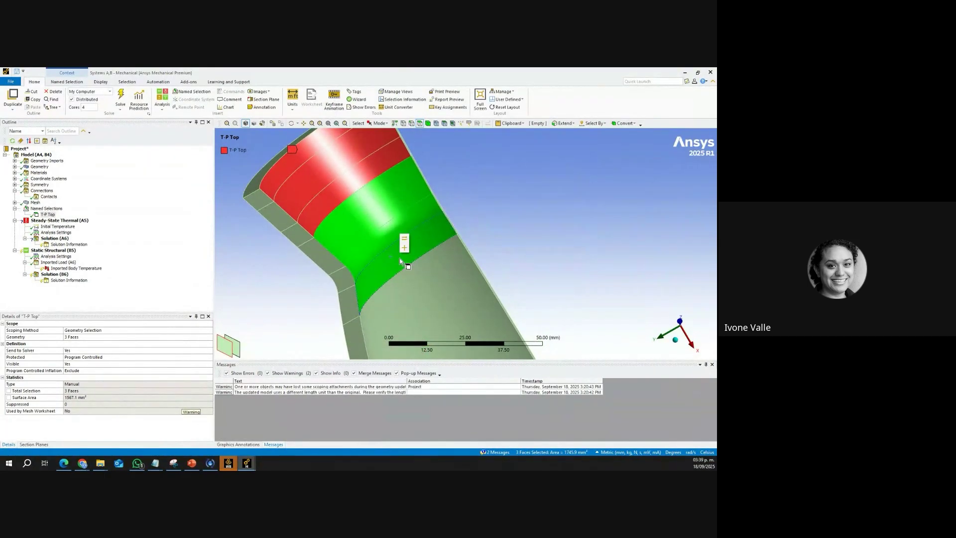
right_click(265, 286)
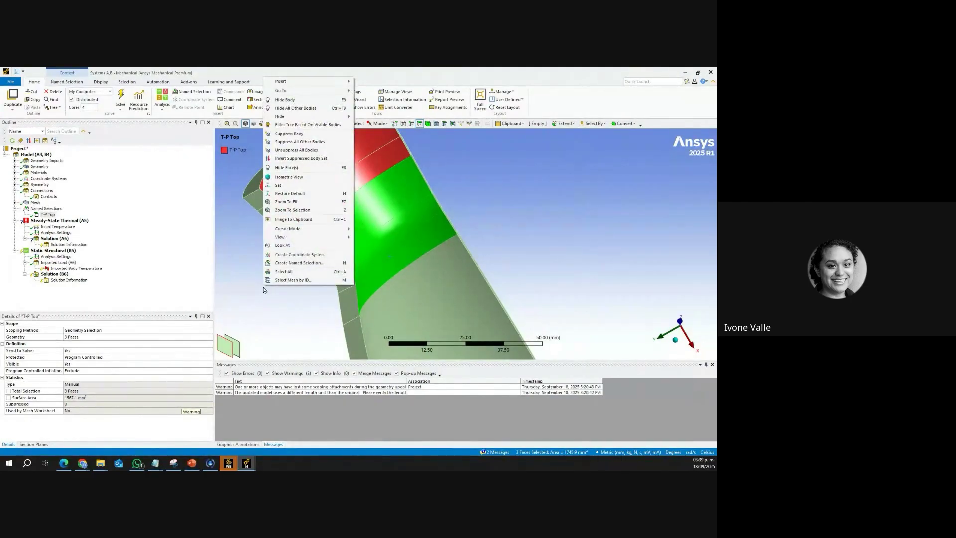
click(309, 263)
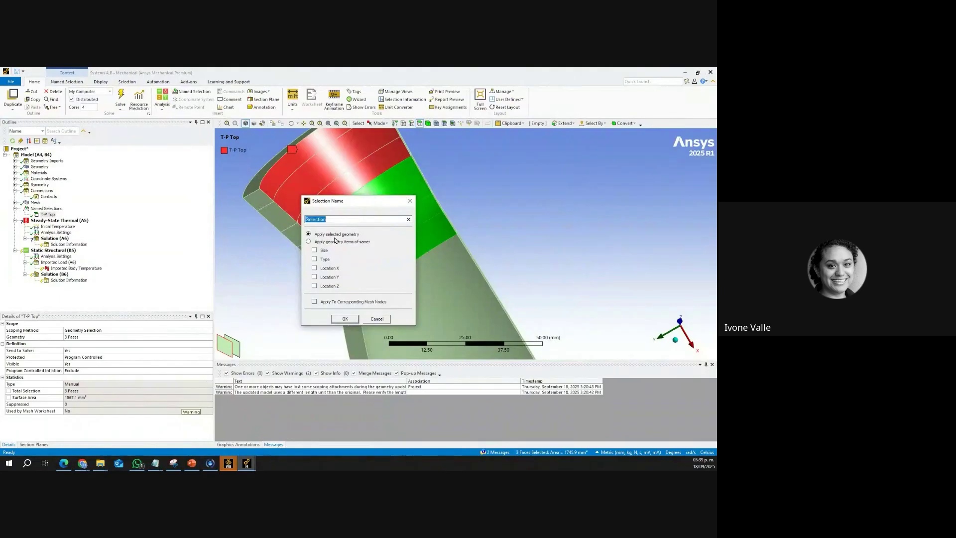
text(T-P Mid)
key(Return)
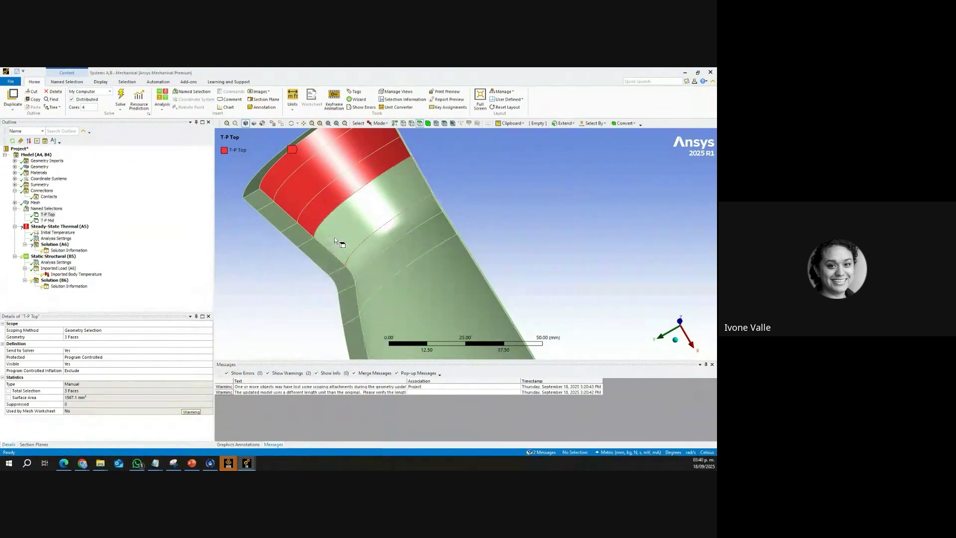
click(52, 221)
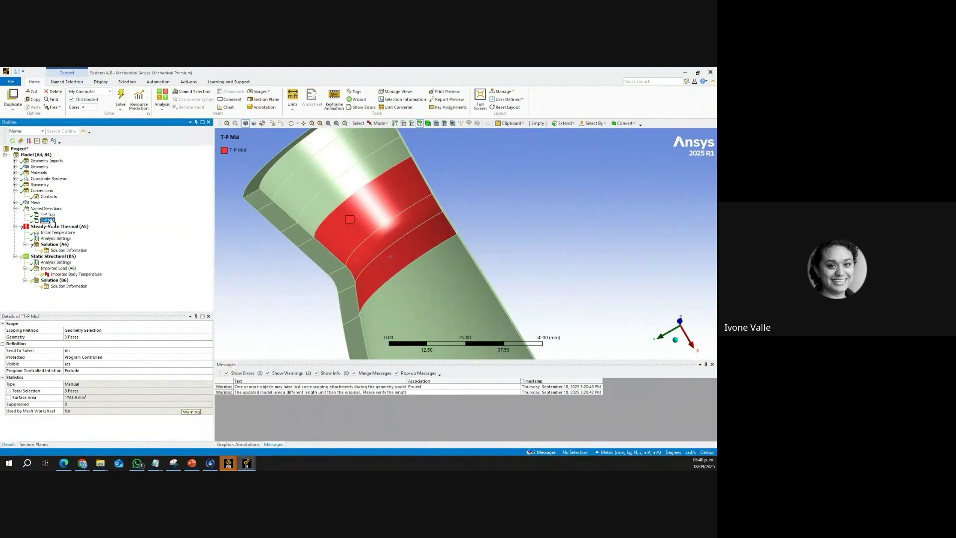
Step: Create a named selection "T-P Bot" from the large inner face below the nozzle throat
scroll(424, 310, up, 2)
scroll(425, 309, down, 5)
ctrl+middle_drag(419, 304, 367, 239)
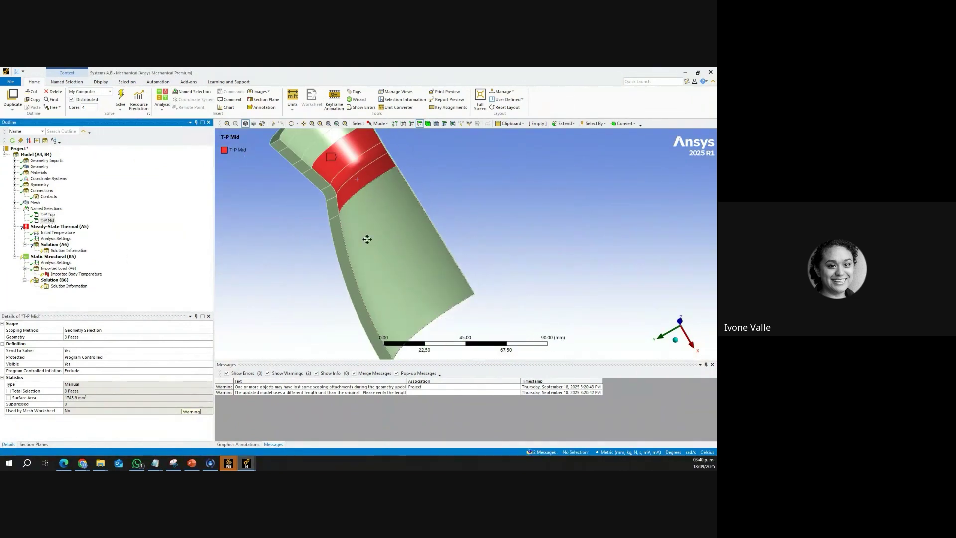
click(375, 240)
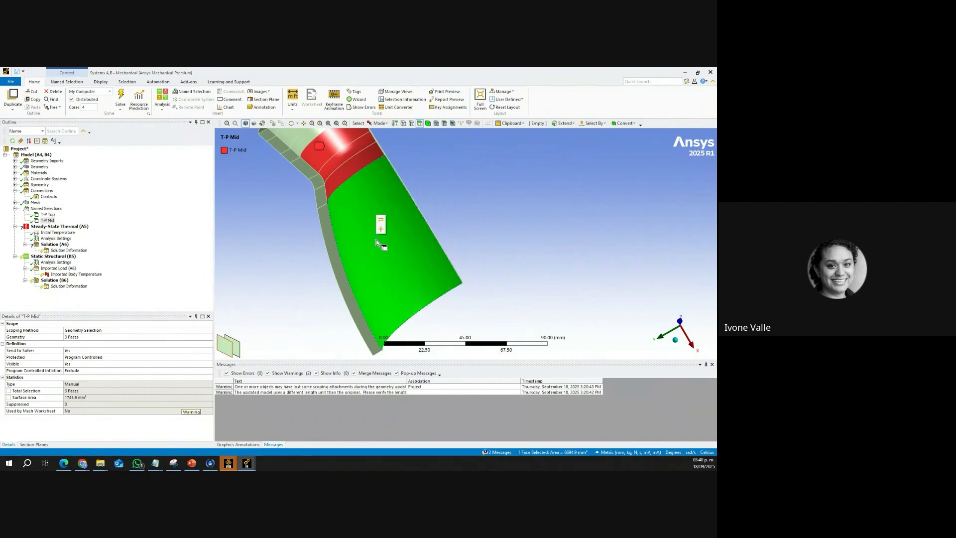
right_click(374, 255)
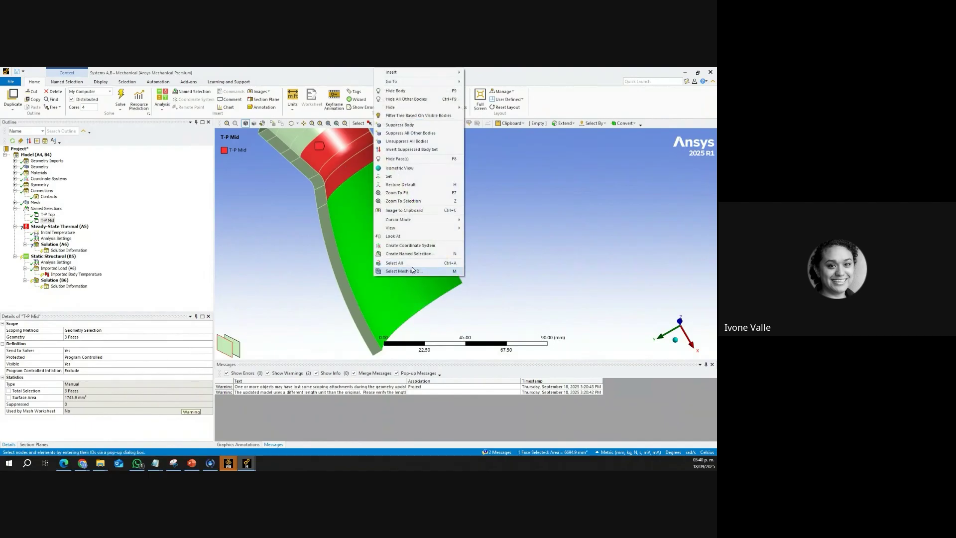
click(426, 255)
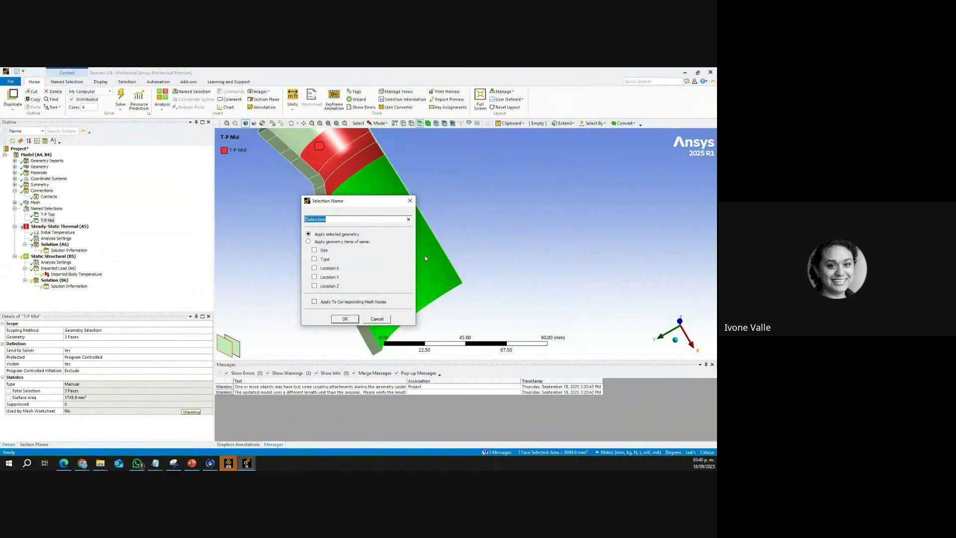
text(T-P Bot)
key(Return)
Step: Review the T-P Bot, T-P Mid and T-P Top named selections in turn, along with their parent group
click(48, 226)
click(47, 220)
click(47, 214)
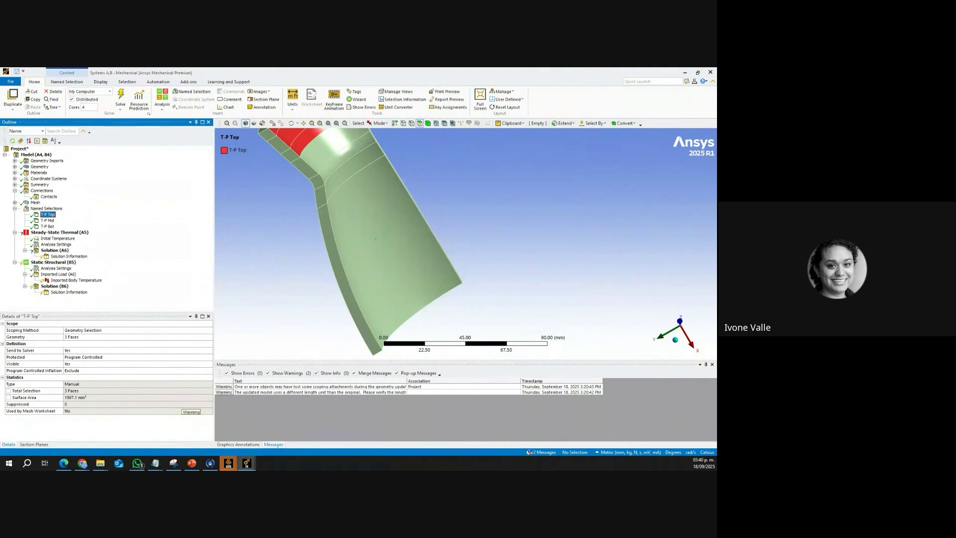
click(57, 233)
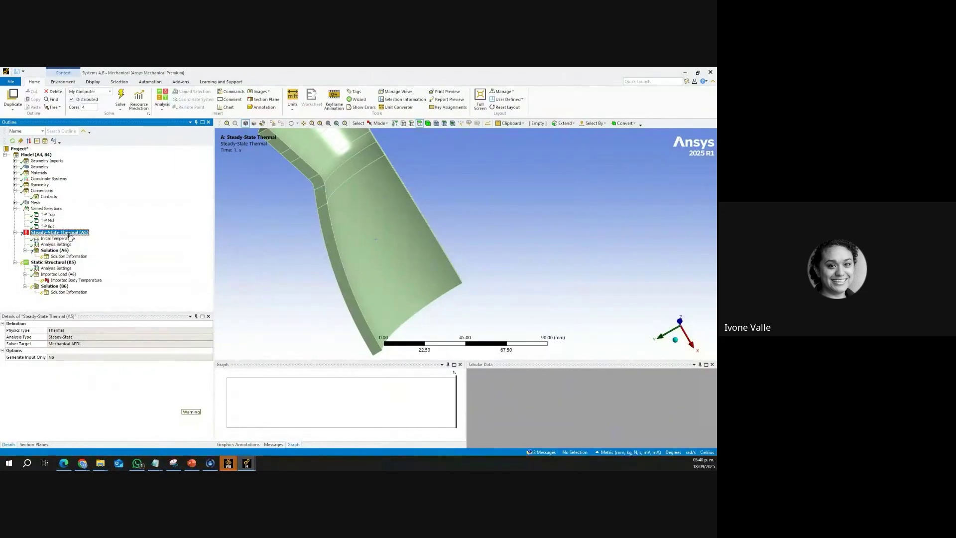
click(46, 209)
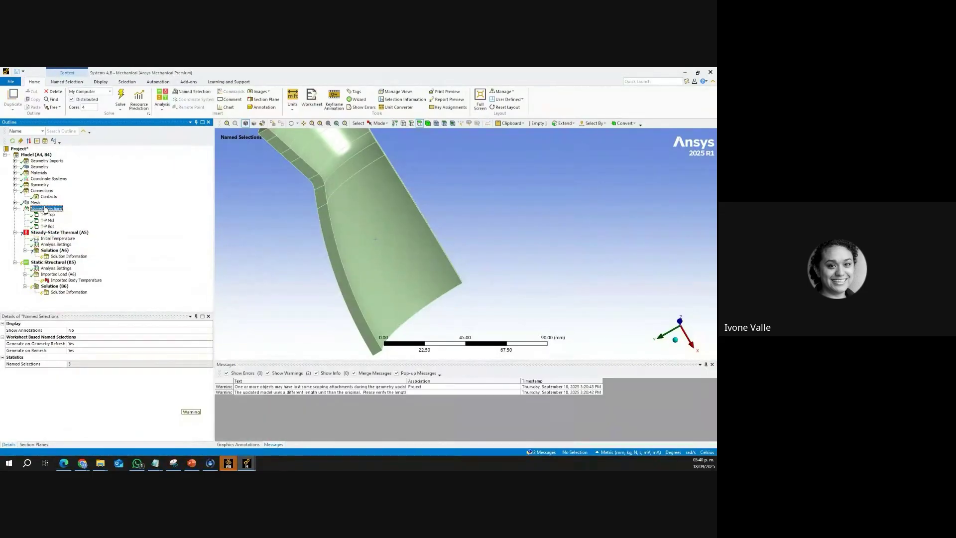
click(69, 82)
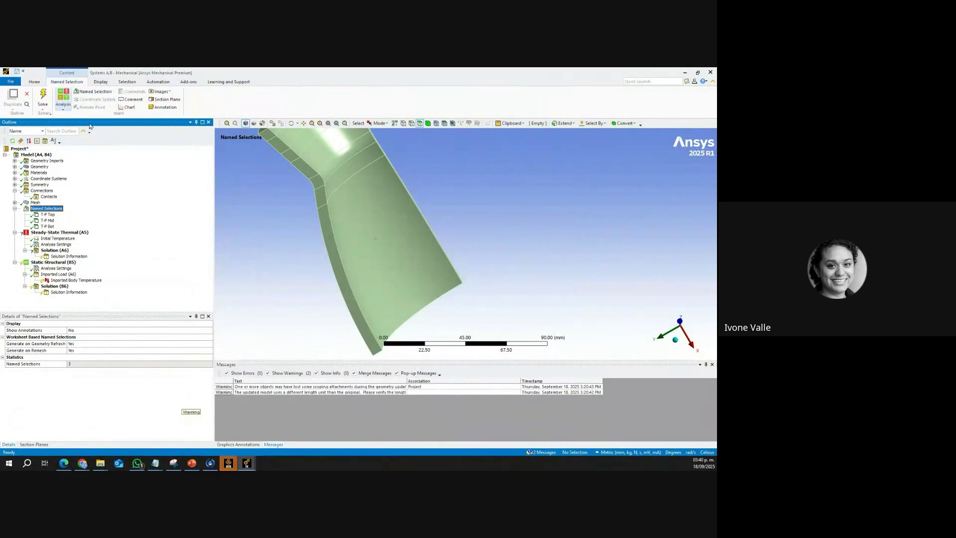
Step: Examine the heat load types available for the Steady-State Thermal analysis
click(53, 232)
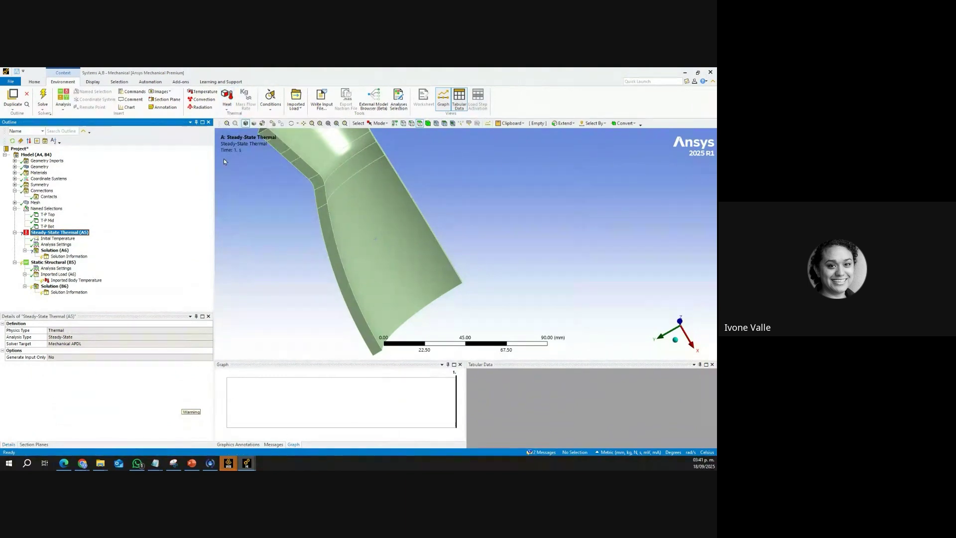
click(227, 109)
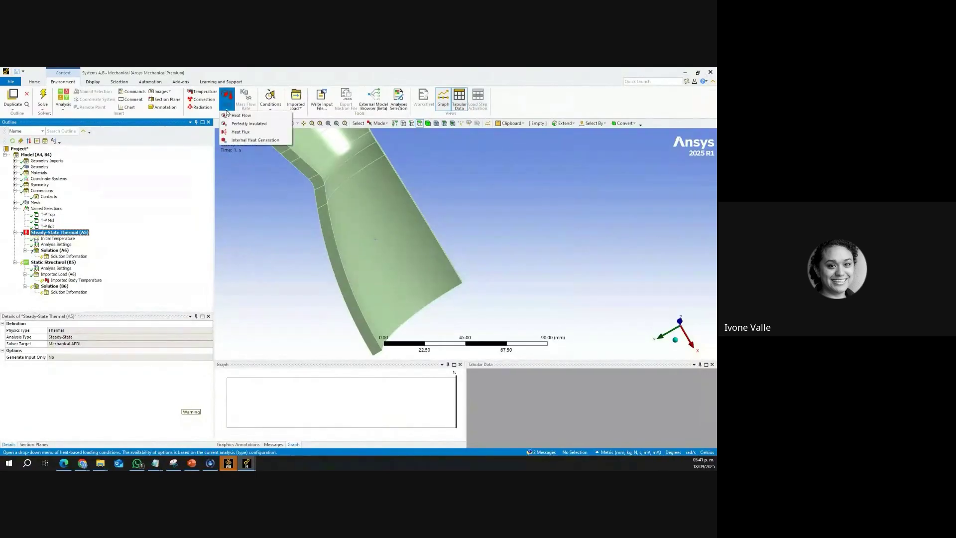
click(269, 196)
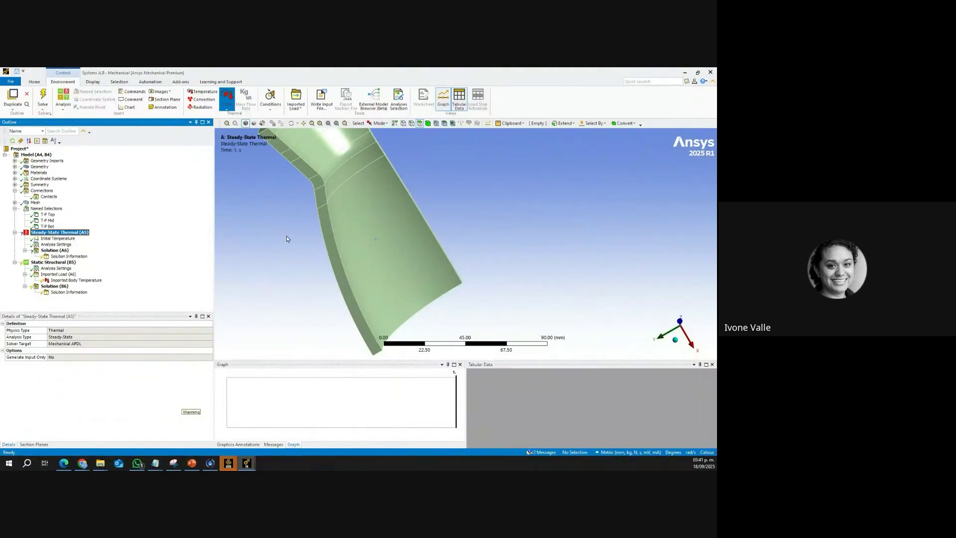
Step: Add a temperature load to the Steady-State Thermal analysis and scope it to the named selection T-P Top
scroll(382, 244, down, 1)
ctrl+middle_drag(359, 209, 328, 247)
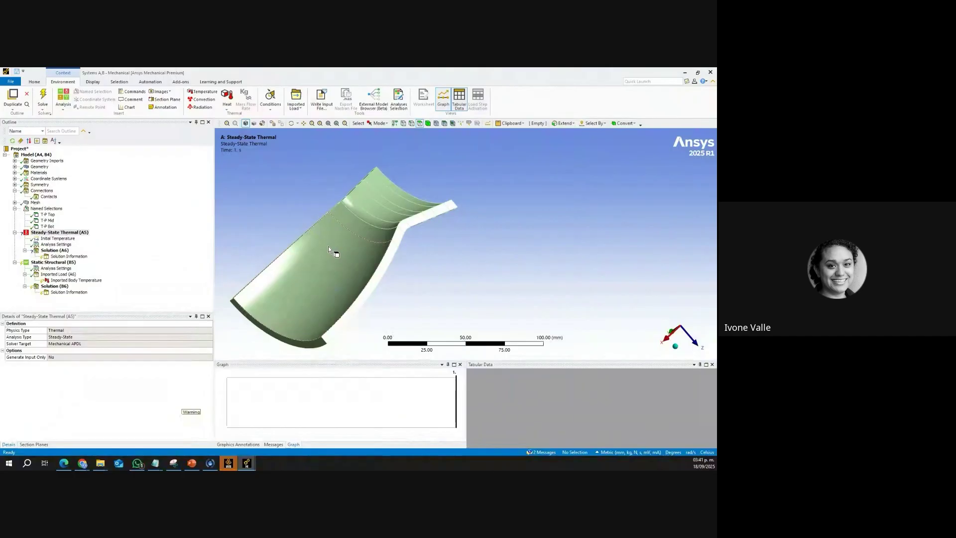
click(205, 92)
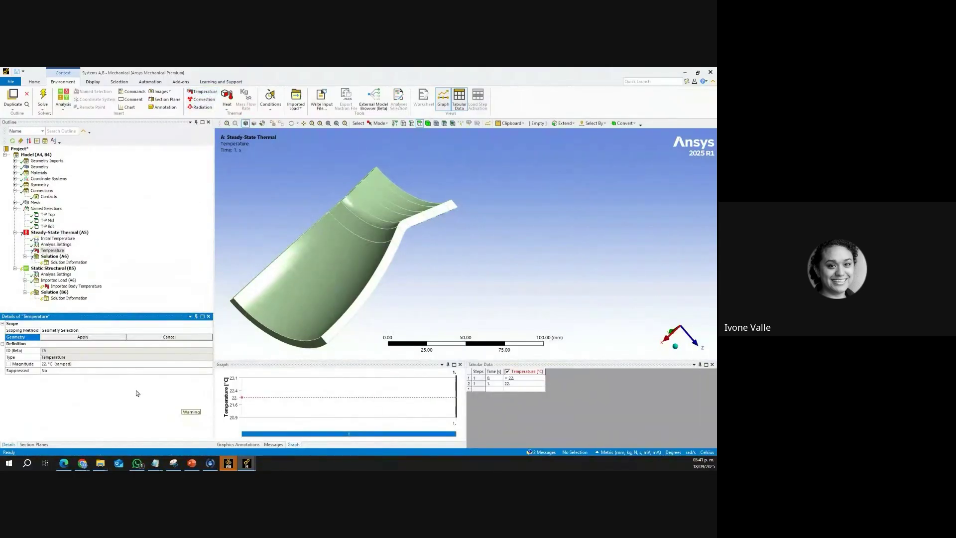
click(328, 291)
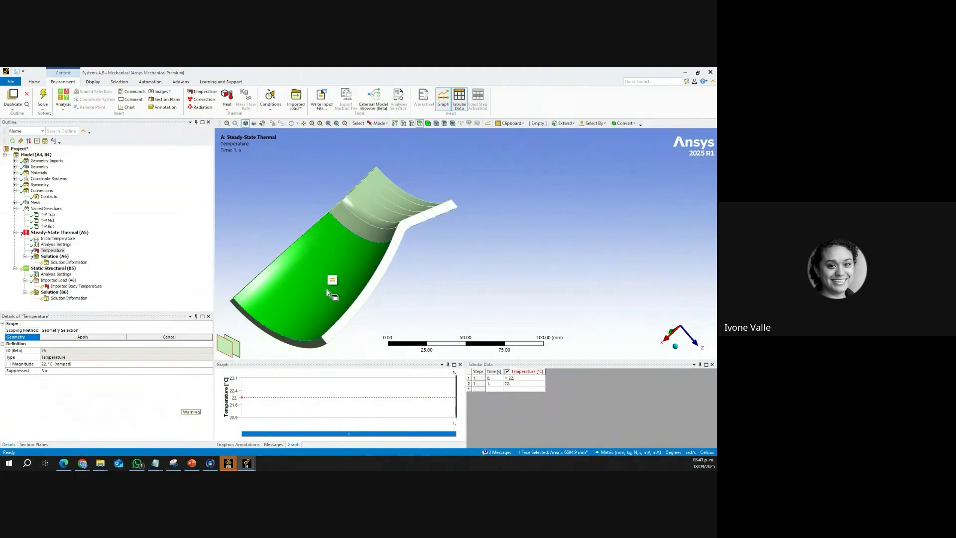
click(189, 330)
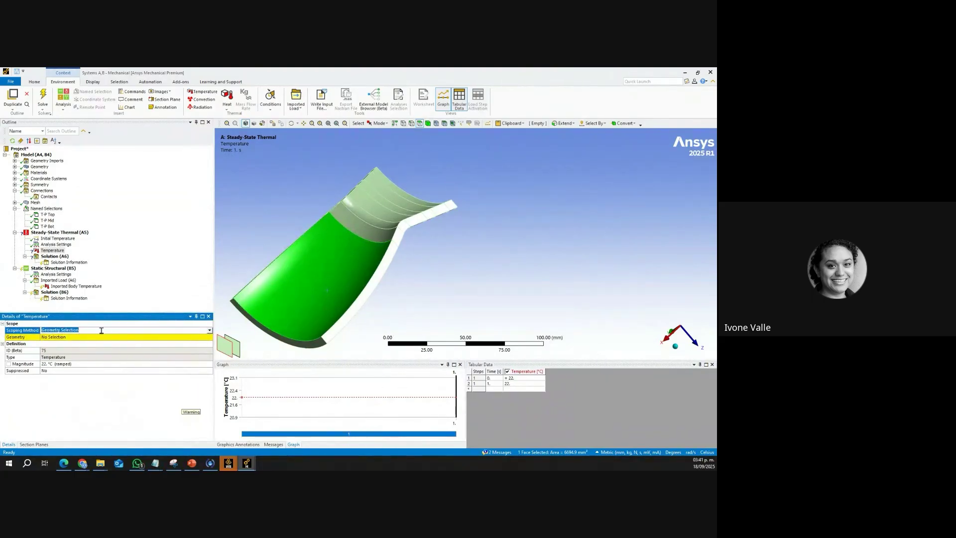
double_click(198, 332)
key(alt+Tab)
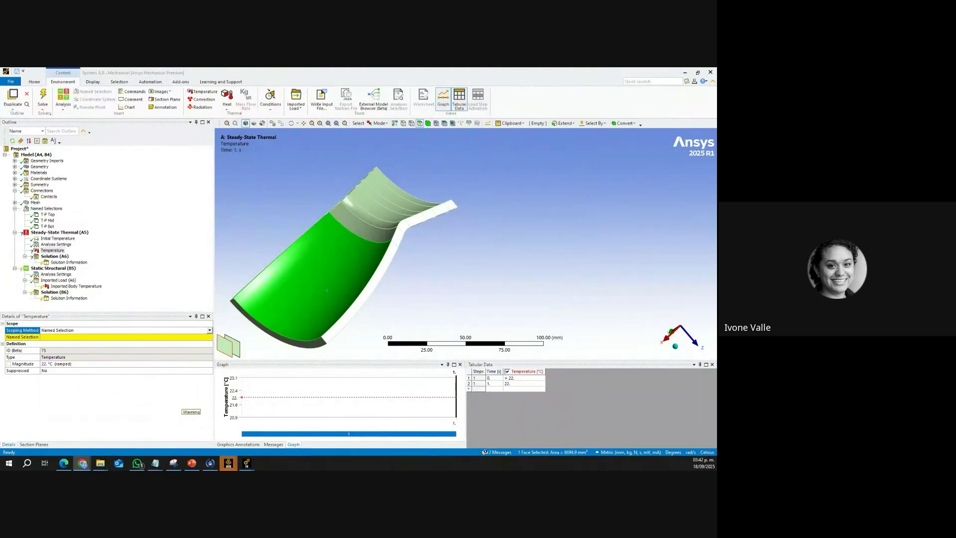
key(alt+Tab)
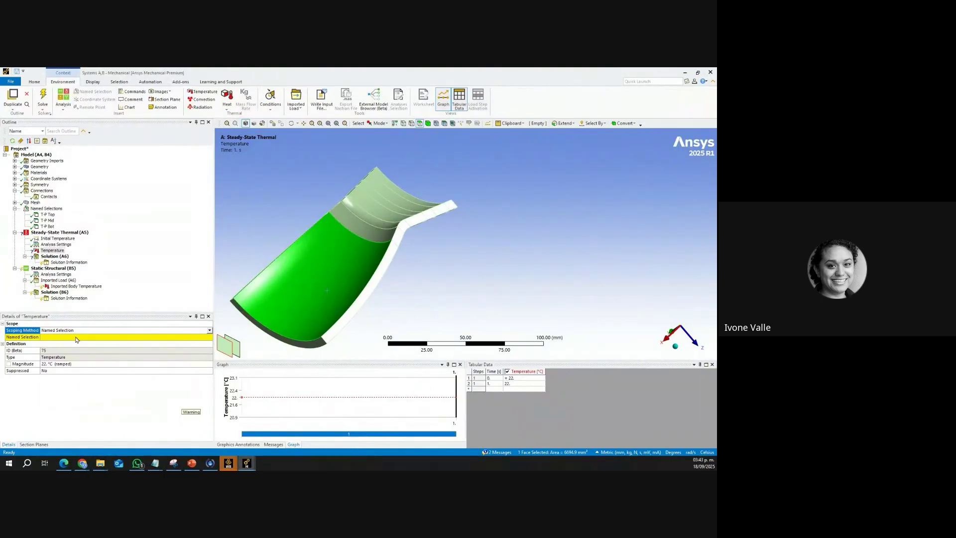
click(76, 340)
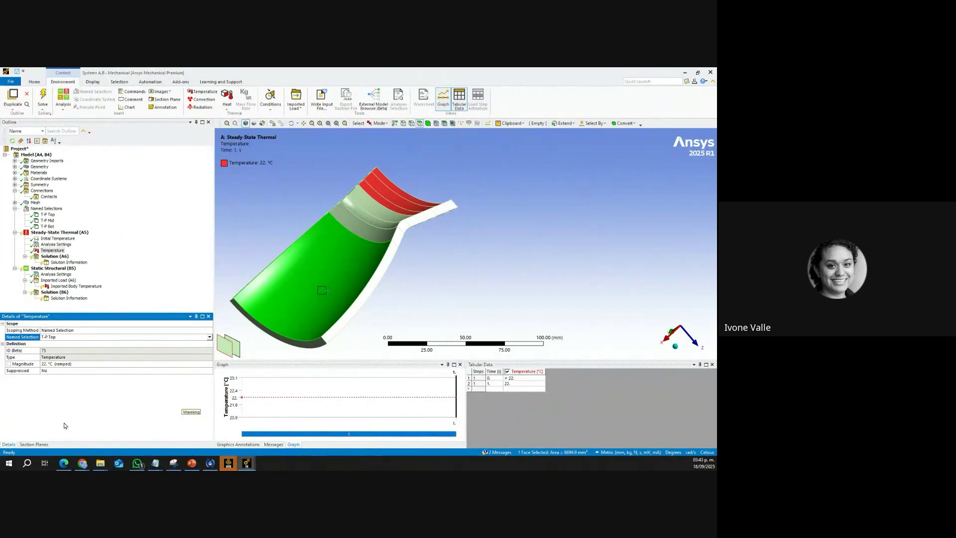
key(alt+Tab)
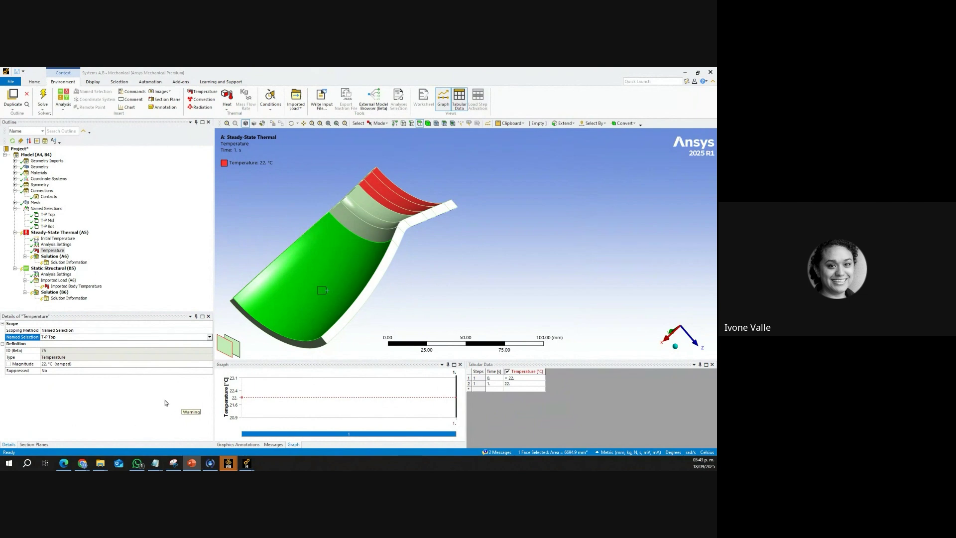
Step: Set the magnitude of the temperature load on T-P Top to 3097.8 °C
click(78, 364)
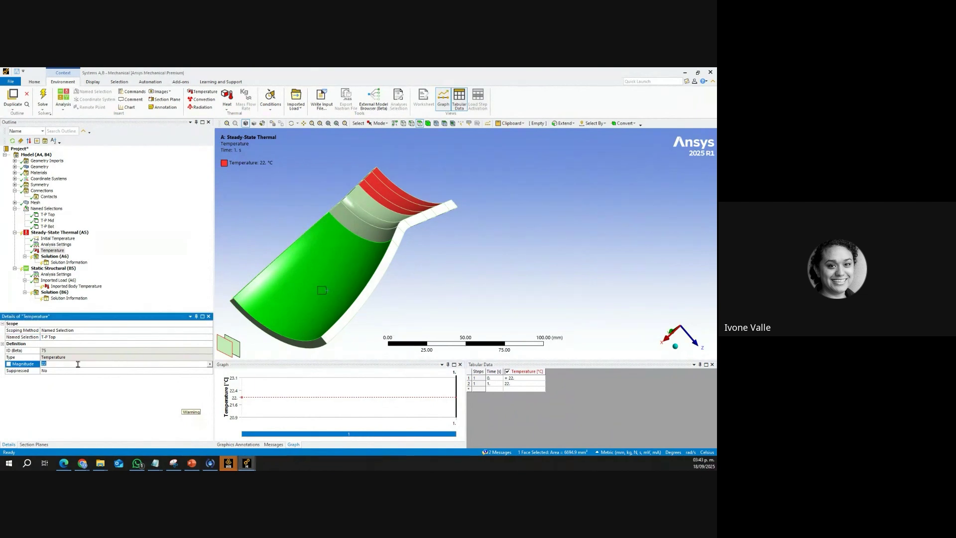
text(3097.8 °C (ramped)
click(110, 270)
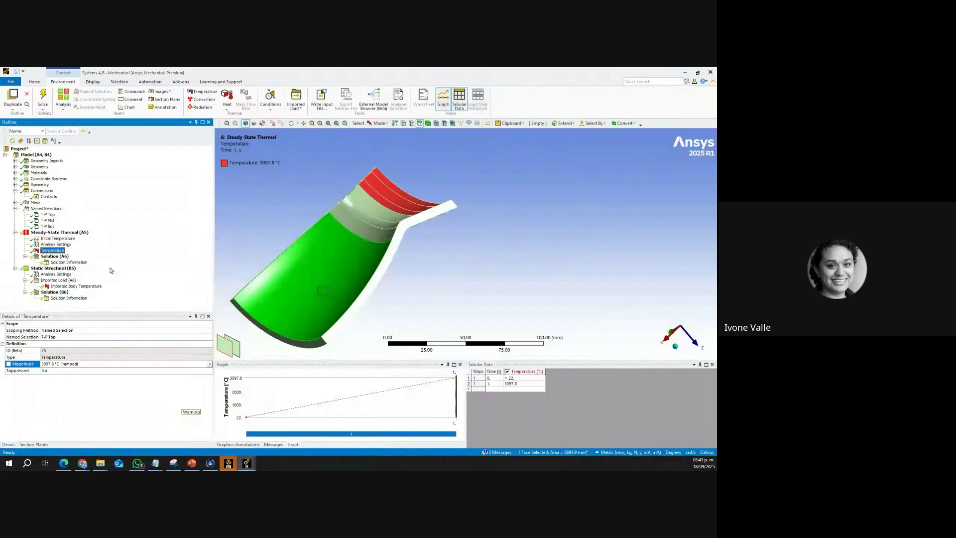
Step: Rename the temperature load as T-P Top, matching its named selection
right_click(52, 252)
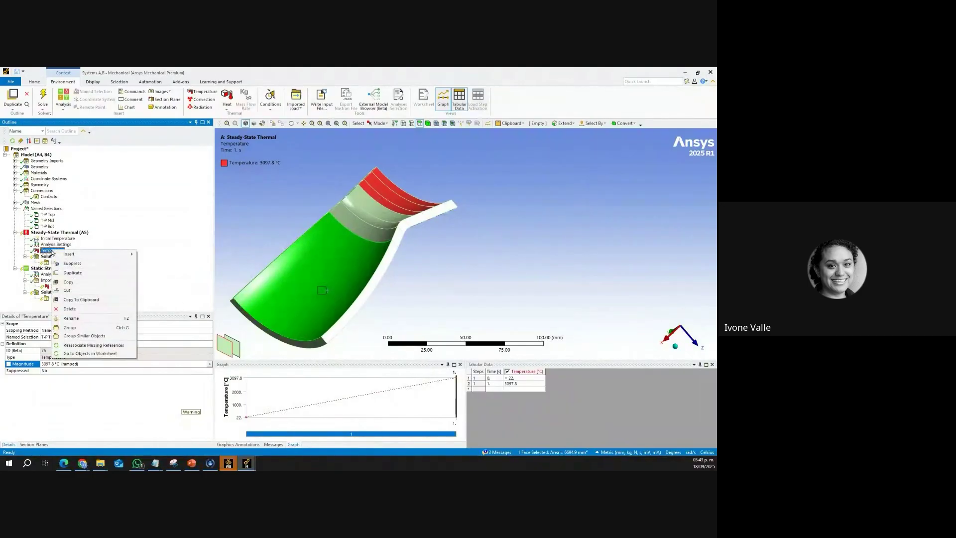
click(49, 338)
key(ctrl+c)
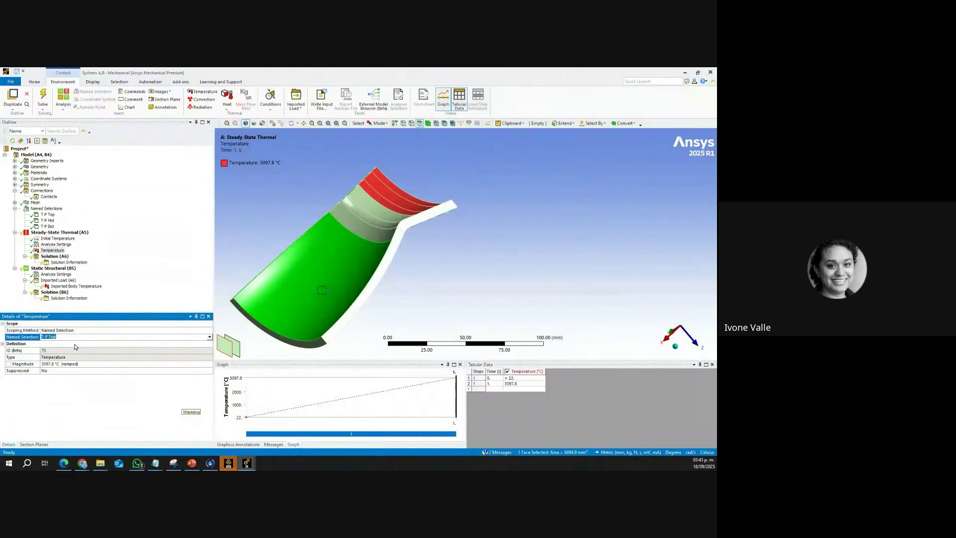
right_click(52, 250)
click(89, 322)
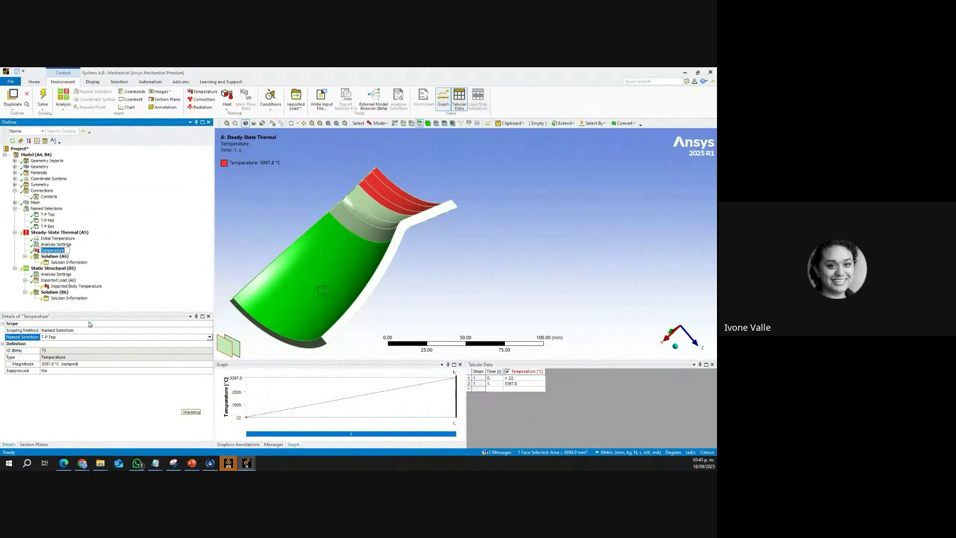
key(ctrl+v)
key(Return)
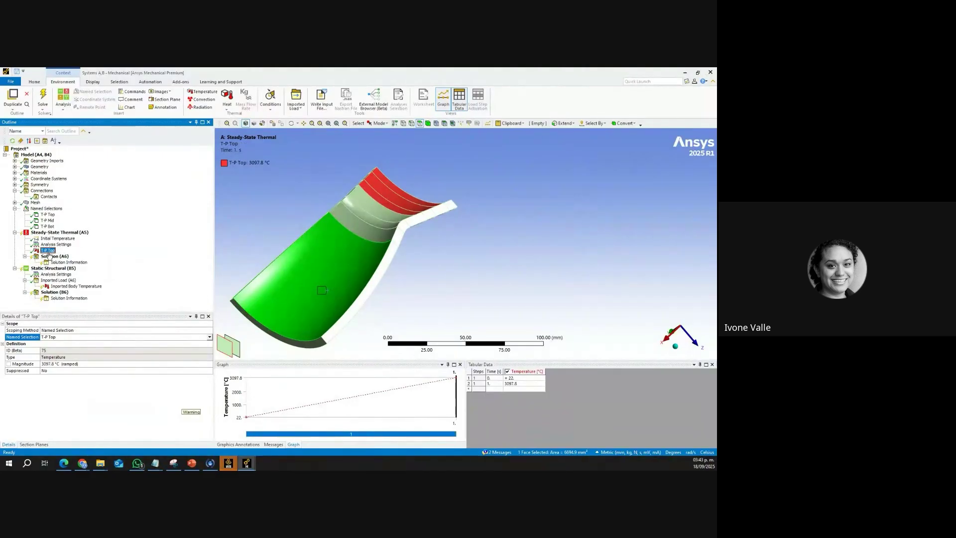
Step: Duplicate the T-P Top temperature load, scoping the copy to the named selection T-P Mid with a magnitude of 2832.85 °C
right_click(46, 253)
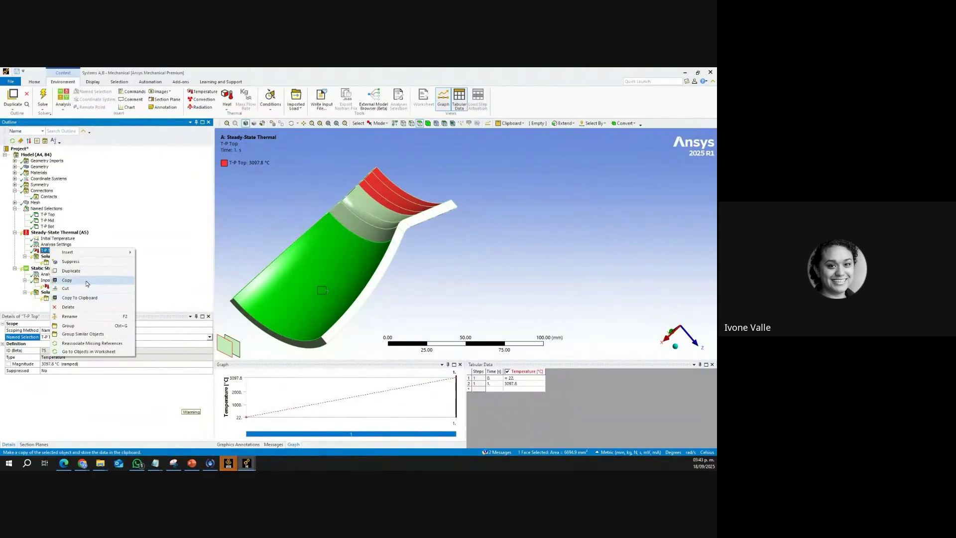
click(70, 270)
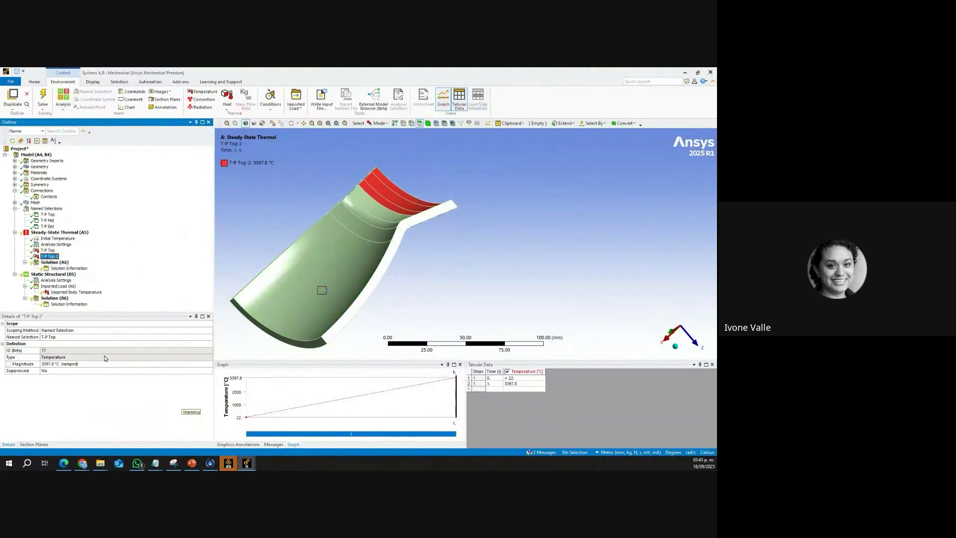
double_click(77, 339)
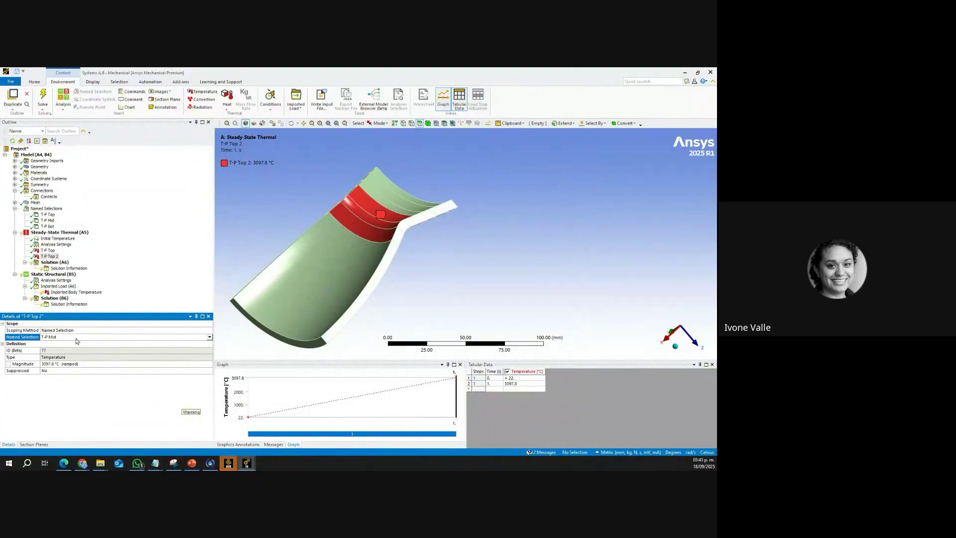
click(89, 365)
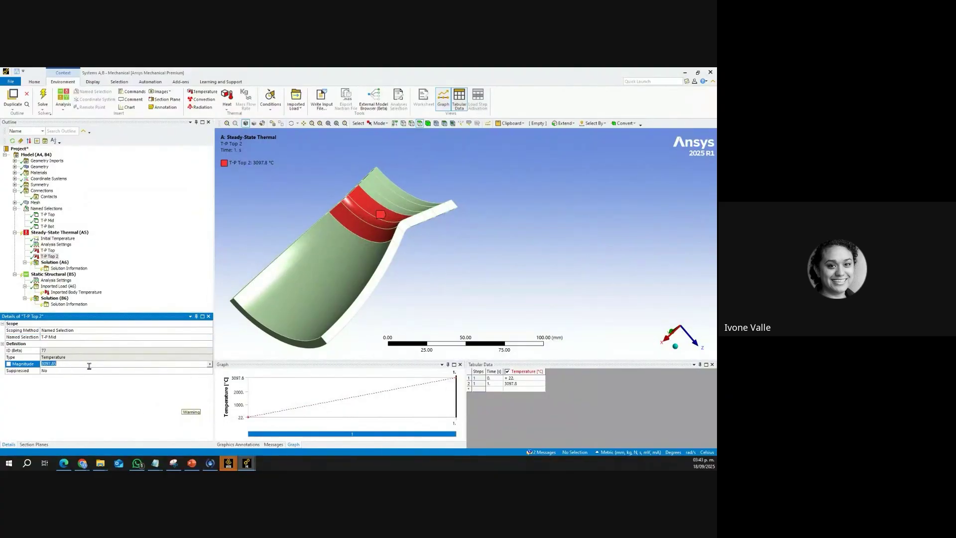
text(2)
text(832.)
text(85)
key(Return)
Step: Rename the duplicated temperature load as T-P Mid
click(65, 337)
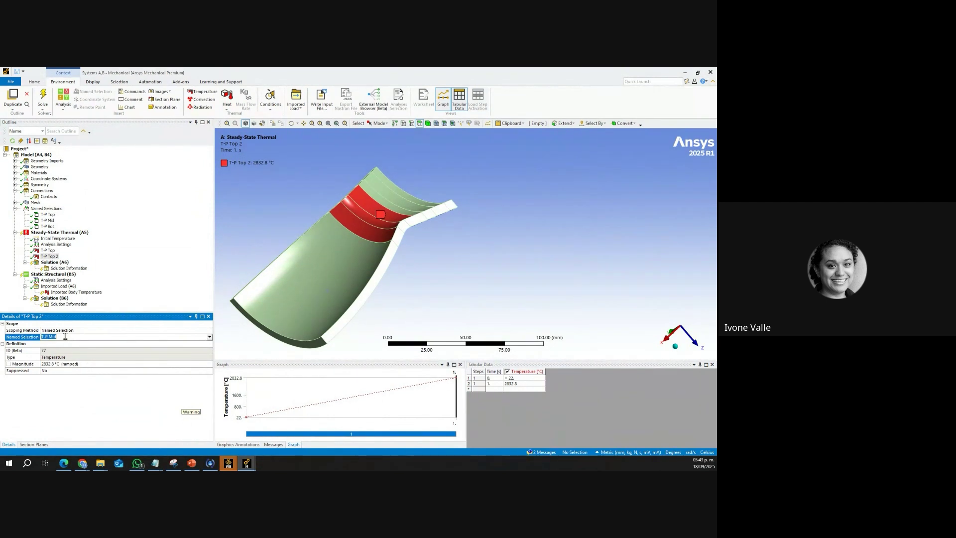
right_click(56, 256)
click(93, 326)
text(T-P Mid)
key(Return)
Step: Duplicate the T-P Mid temperature load, scoping the copy to the named selection T-P Bot with a magnitude of 1551.5 °C
right_click(48, 256)
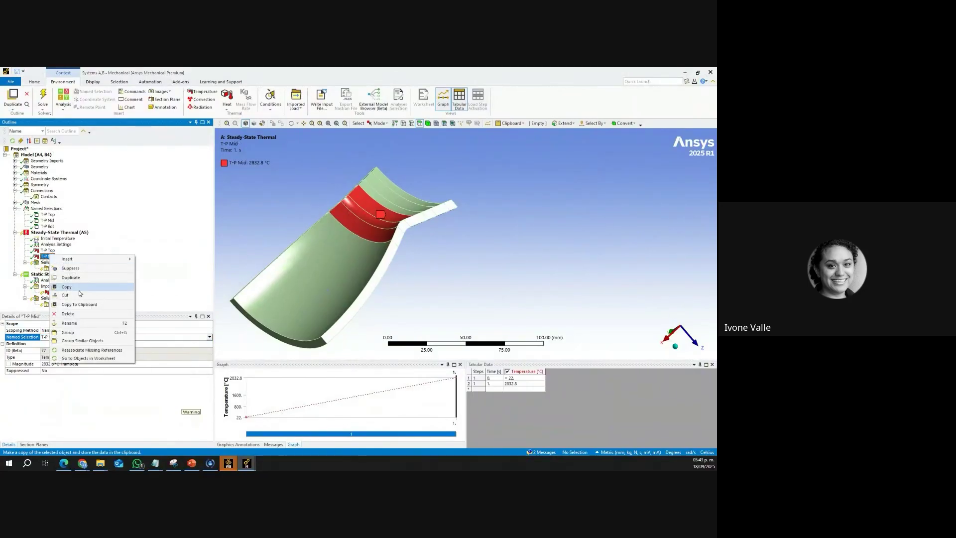
click(96, 282)
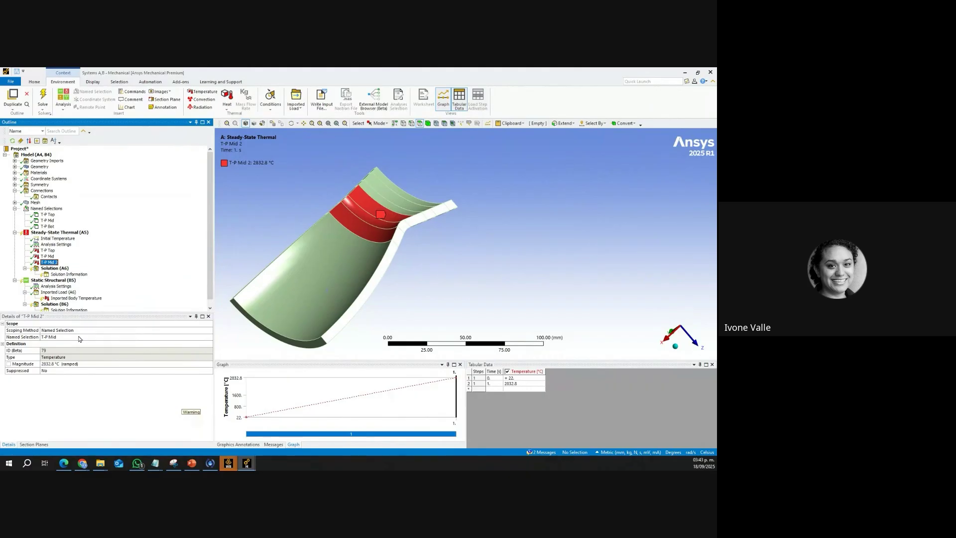
double_click(80, 339)
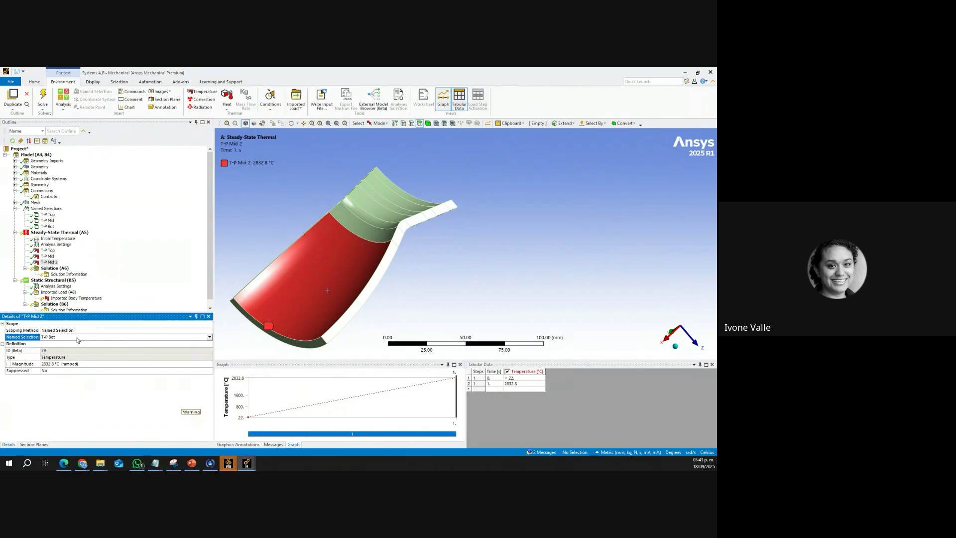
click(80, 364)
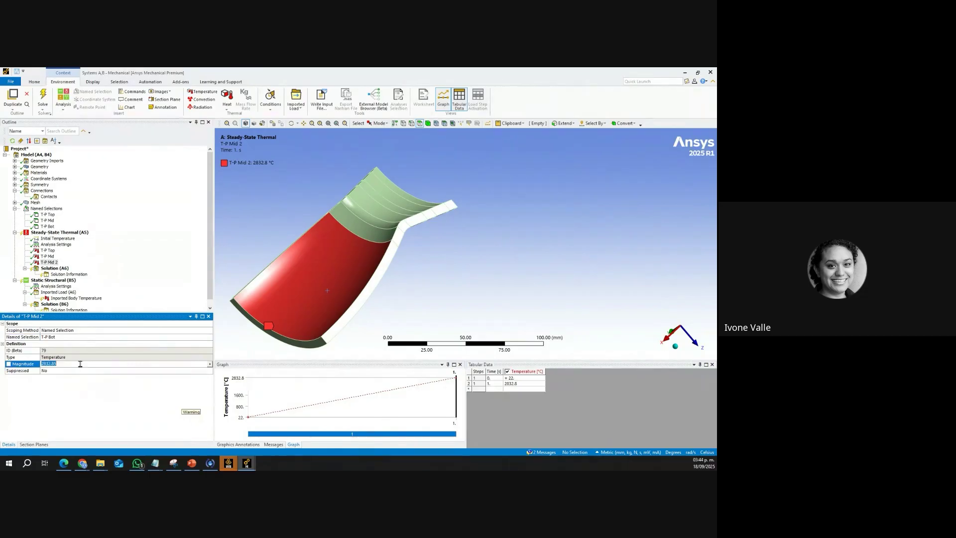
text(1551)
key(Return)
Step: Add a convection load scoped to six outer faces of the nozzle, leaving out the narrow band near the short flared end
click(202, 99)
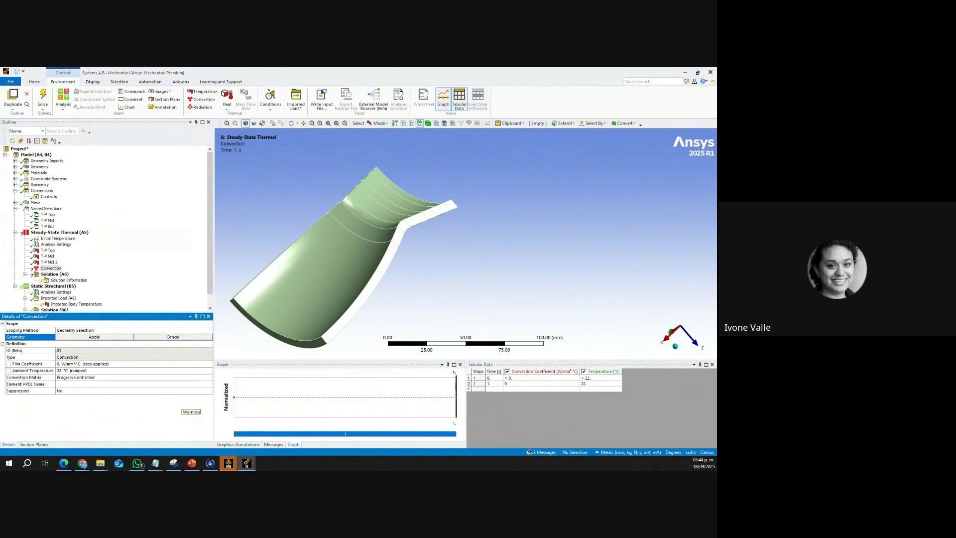
middle_drag(332, 262, 318, 179)
drag(247, 264, 454, 273)
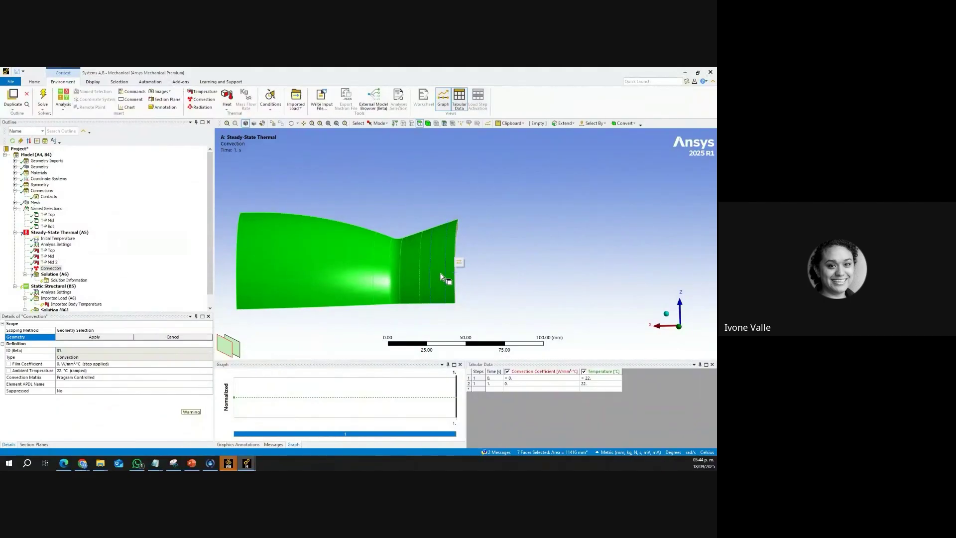
ctrl+click(438, 273)
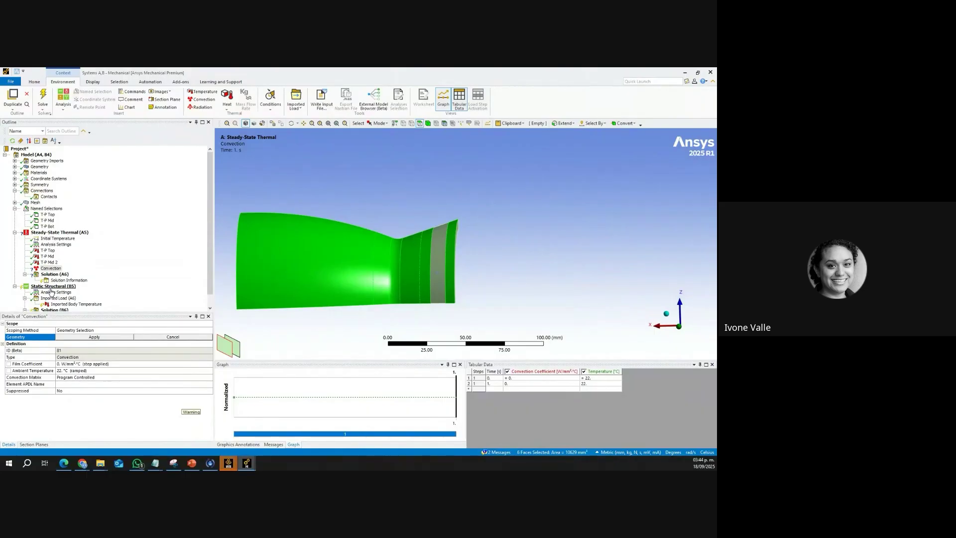
click(88, 337)
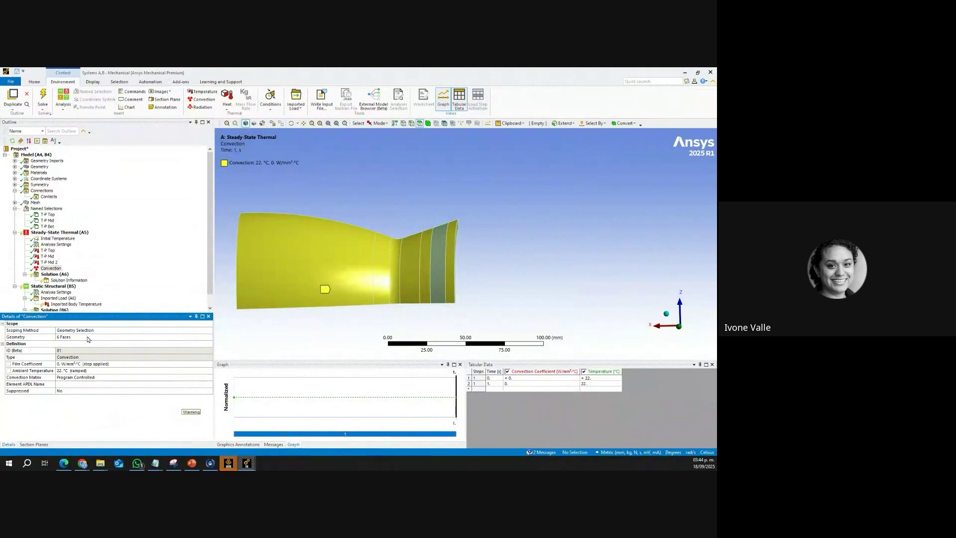
Step: Import the temperature-dependent film coefficient "Stagnant Air - Simplified Case" for the convection load
click(148, 368)
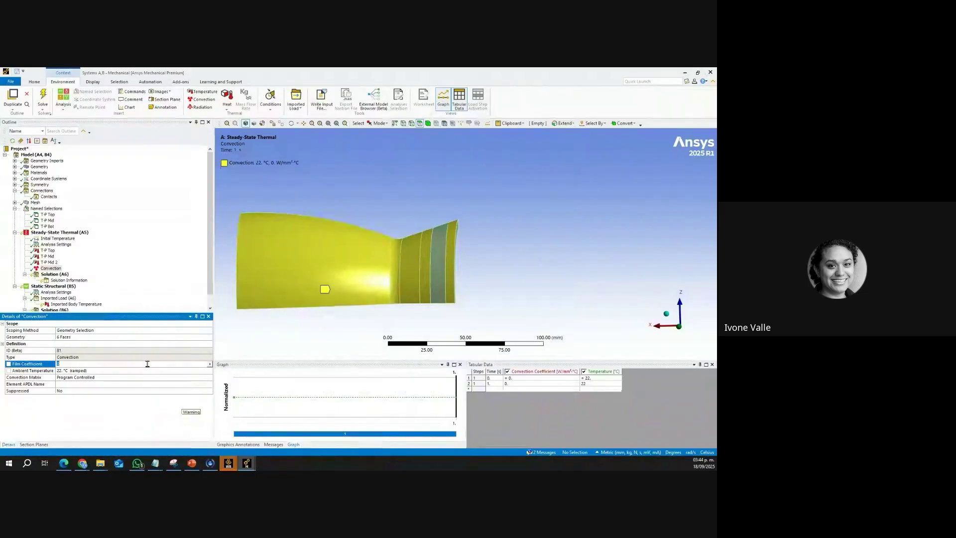
click(209, 365)
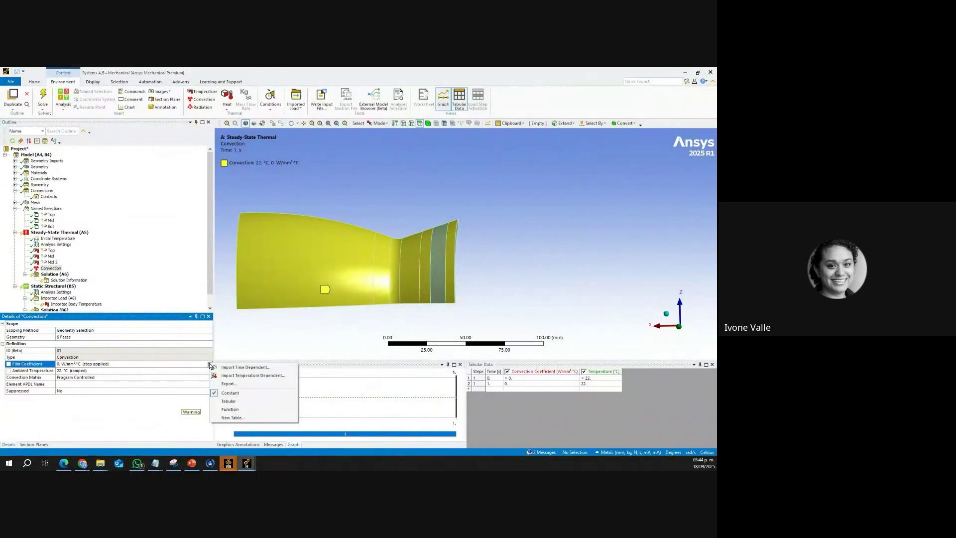
click(240, 376)
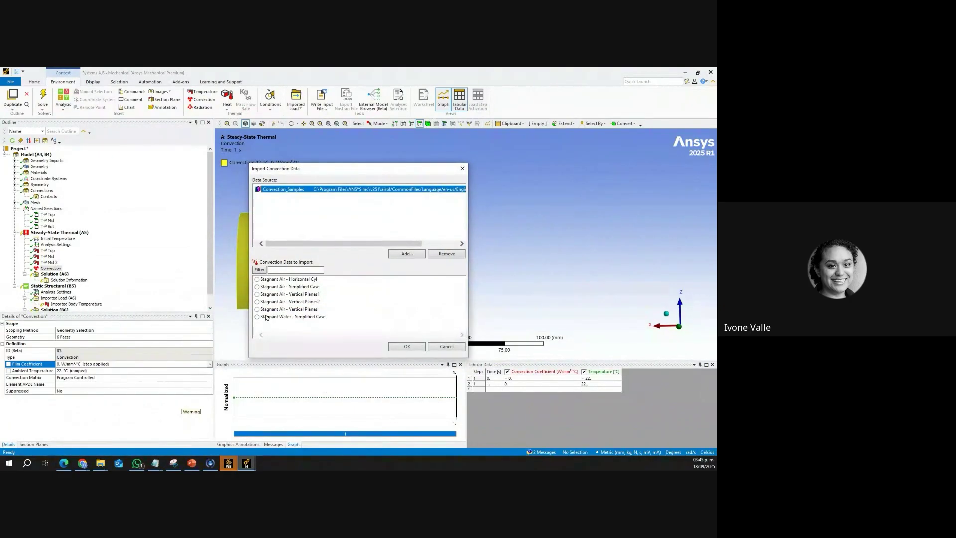
click(257, 287)
click(417, 350)
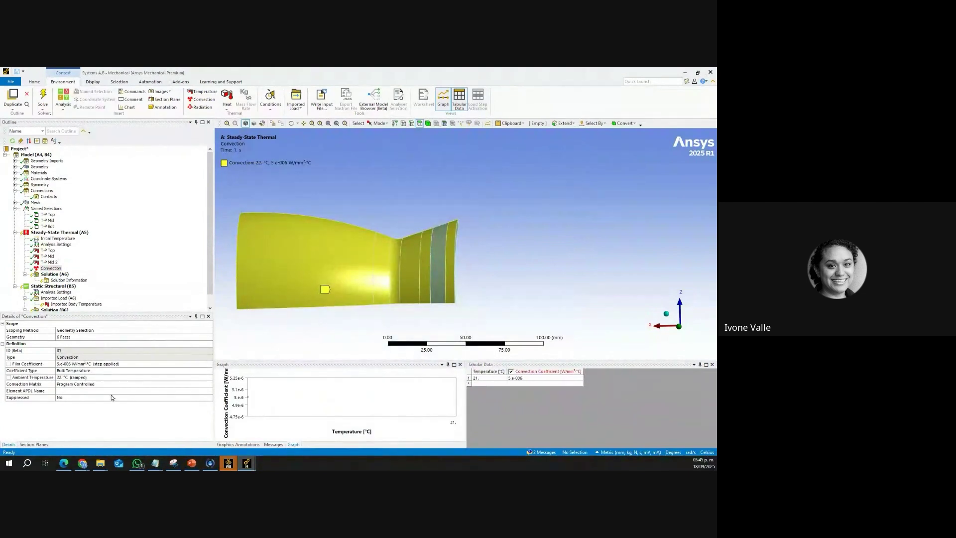
middle_drag(431, 266, 396, 268)
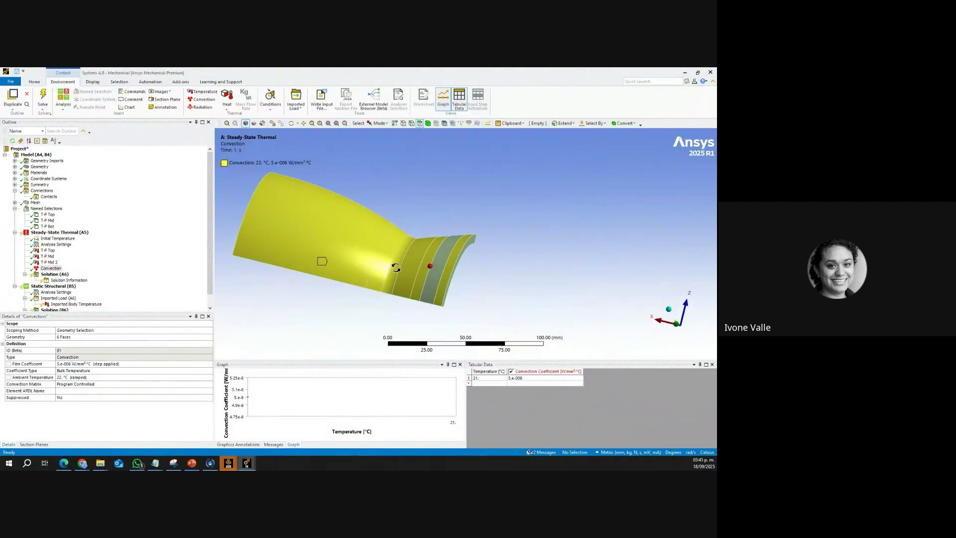
Step: Add a temperature result to the Steady-State Thermal solution and solve the analysis
click(54, 275)
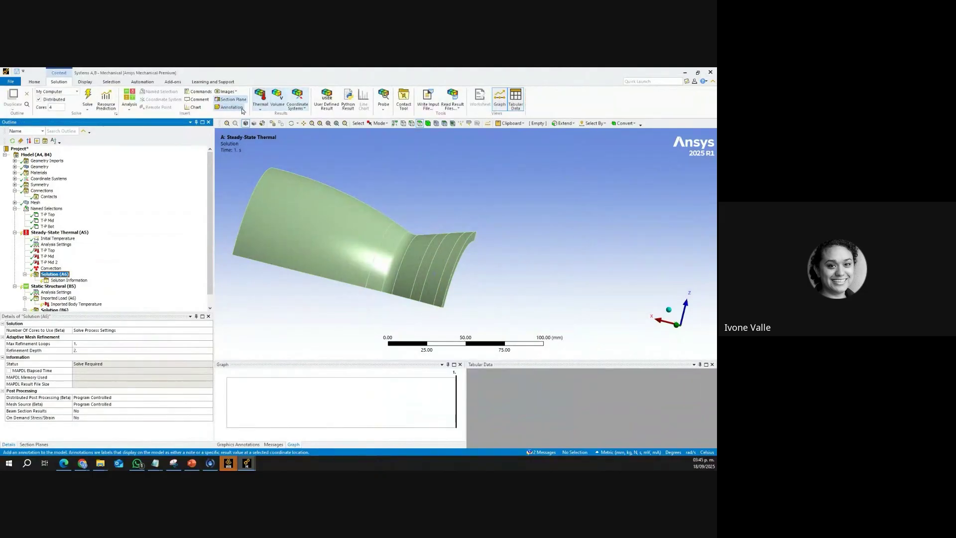
click(260, 99)
click(279, 124)
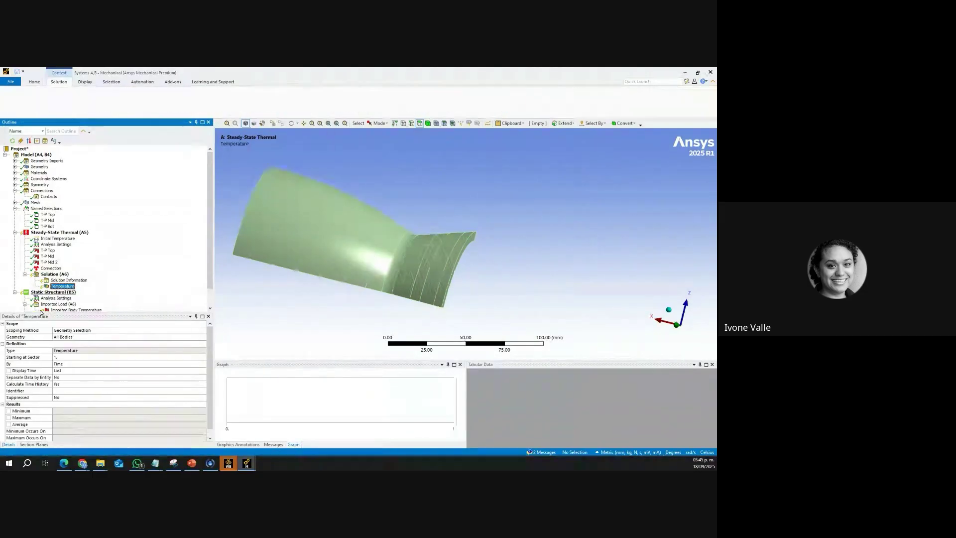
right_click(59, 275)
click(83, 289)
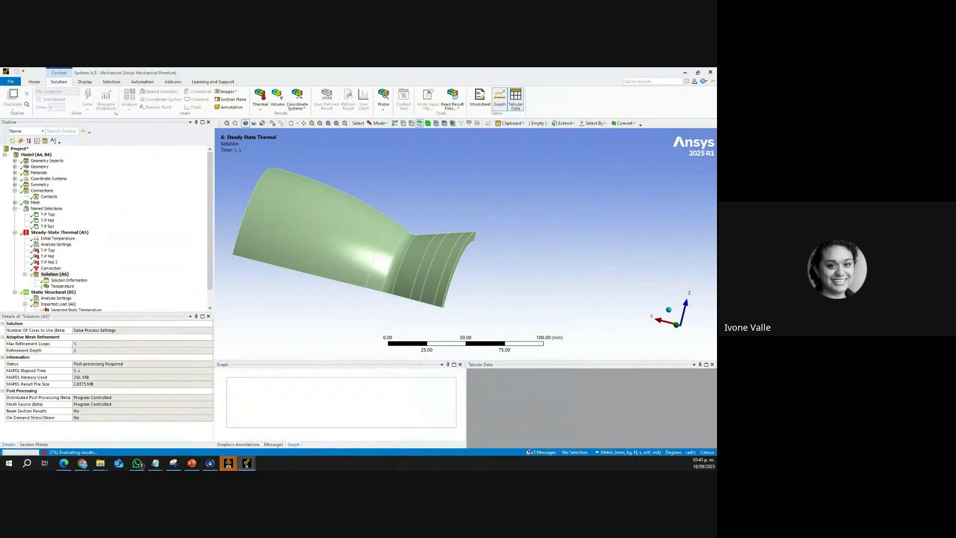
Step: Inspect the solved temperature distribution on the inner side of the nozzle and play its animation briefly
click(113, 286)
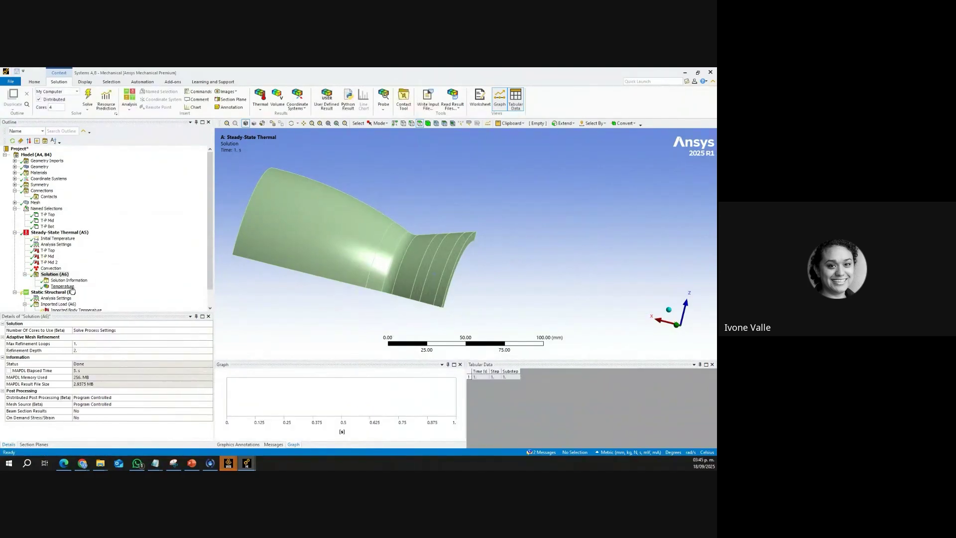
middle_drag(357, 305, 344, 215)
mouse_move(387, 279)
middle_down()
mouse_move(391, 241)
mouse_move(396, 272)
middle_up()
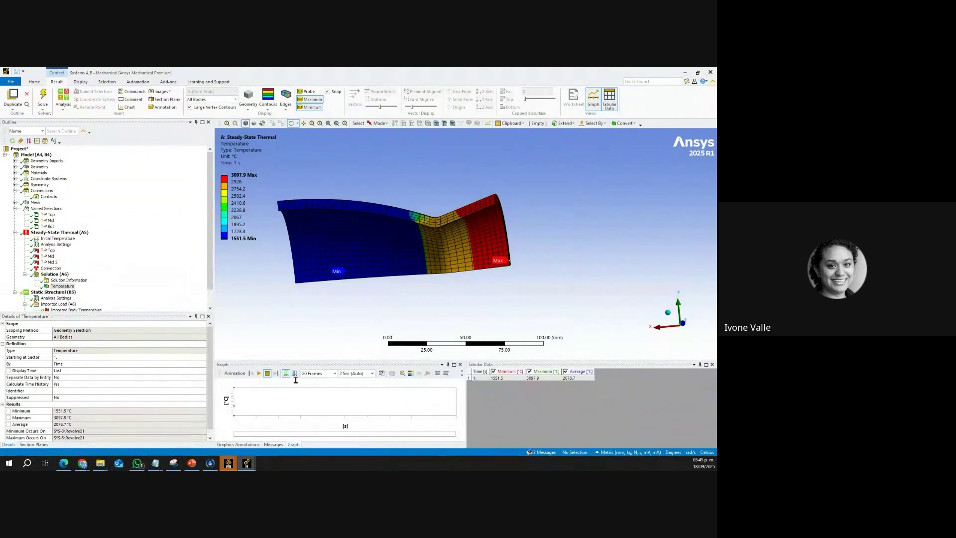
click(259, 374)
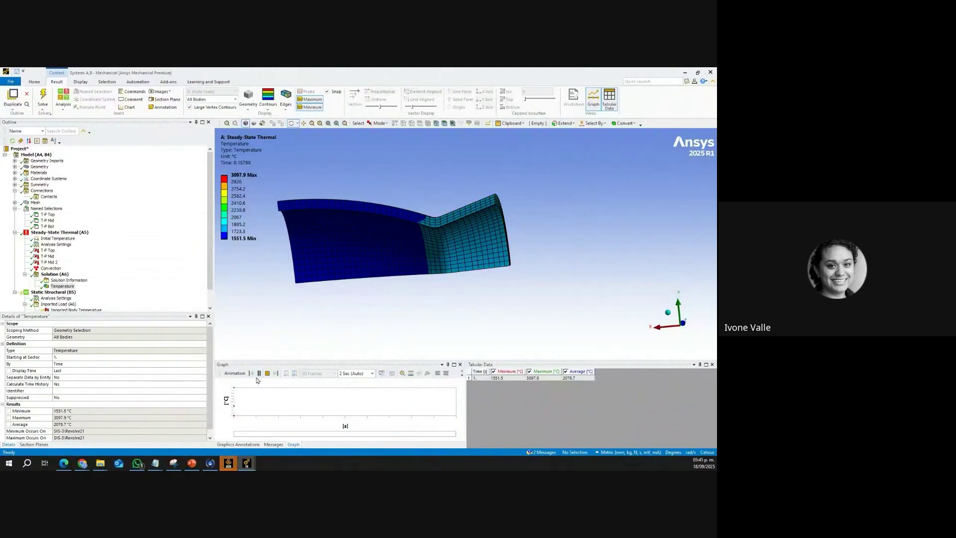
click(267, 374)
Step: Set the temperature animation to 4 seconds and 40 frames, and play it while viewing the nozzle's inner surface
click(372, 374)
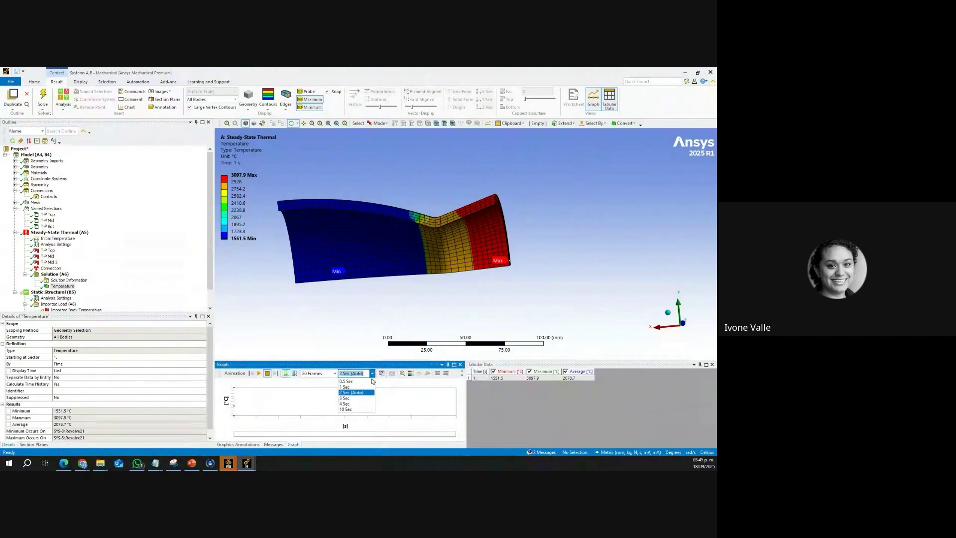
click(354, 405)
click(335, 374)
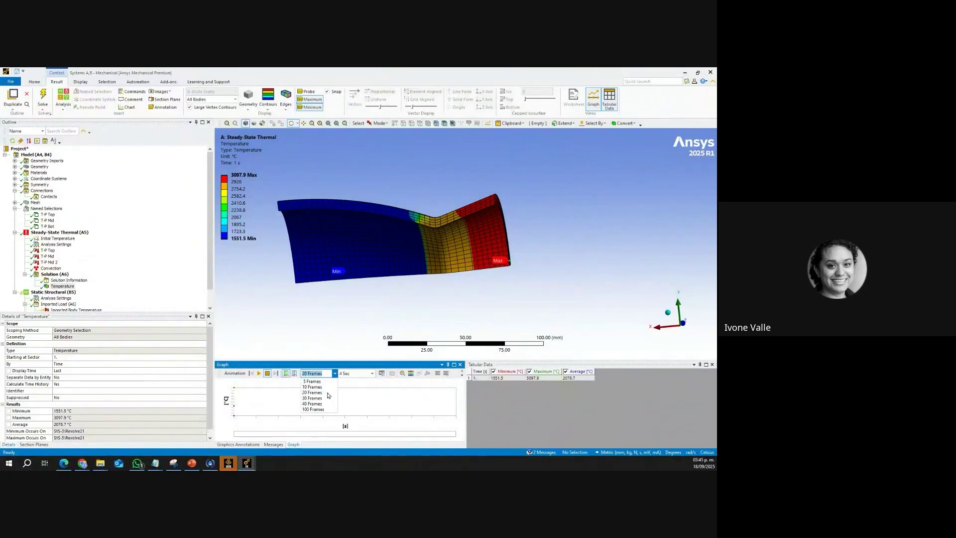
click(321, 409)
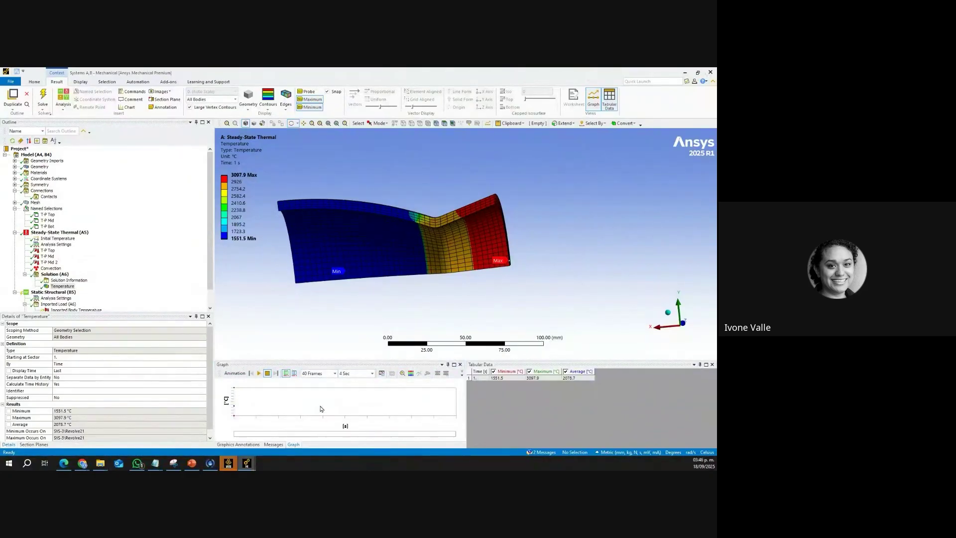
click(259, 374)
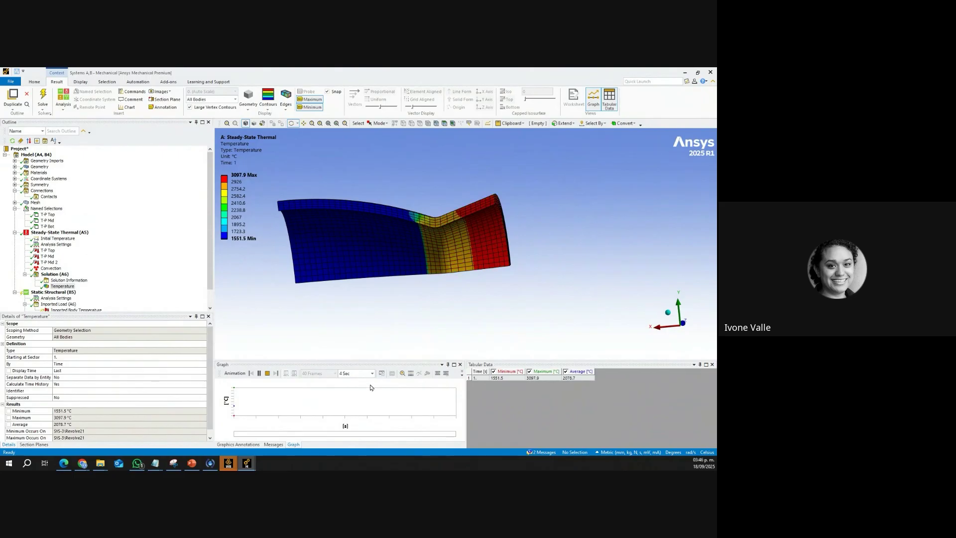
drag(335, 304, 399, 247)
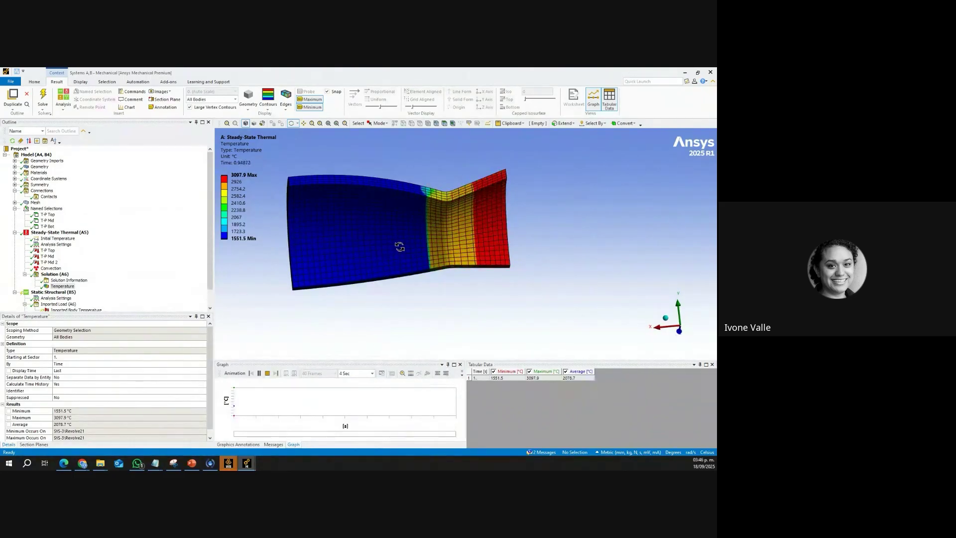
Step: Show the temperature result with smooth contours and no mesh edges, and play its animation while viewing the nozzle's outer side
click(268, 99)
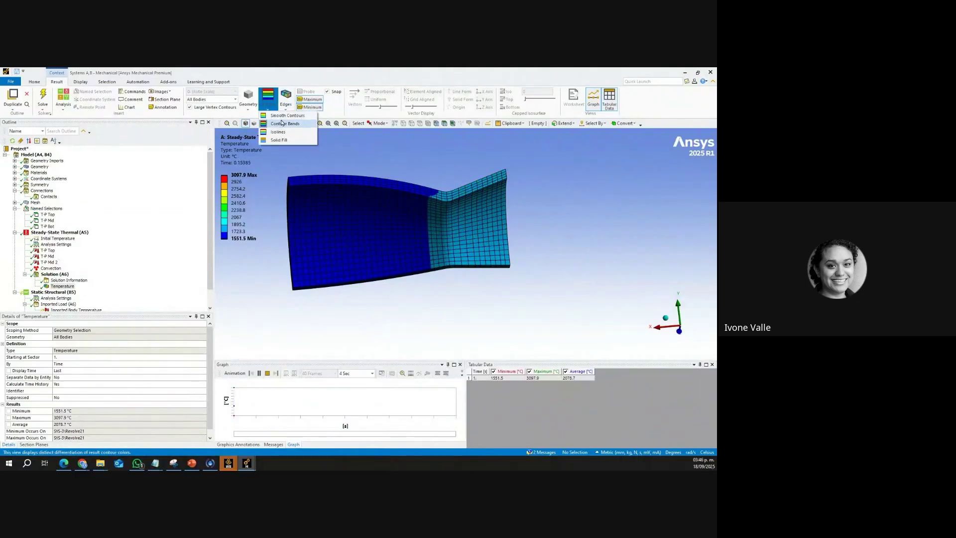
click(283, 117)
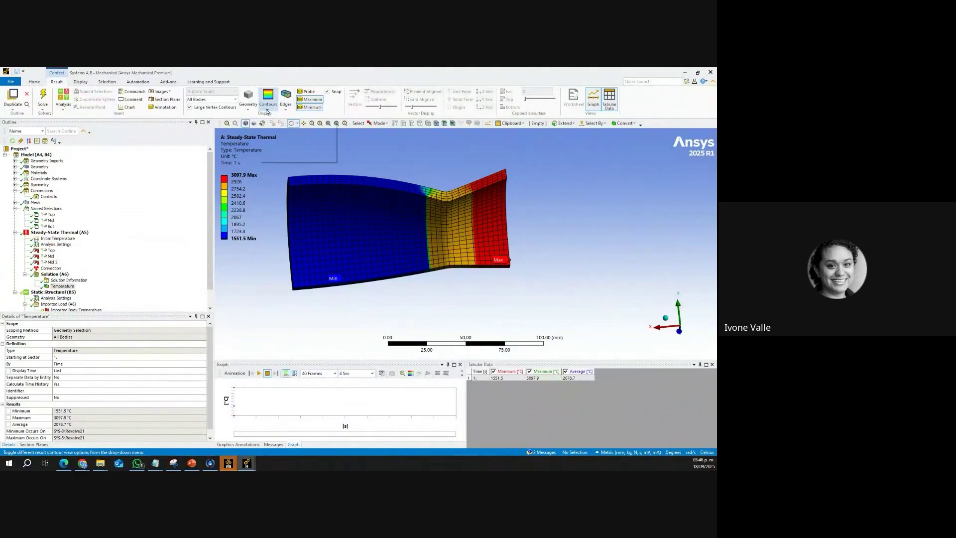
click(286, 108)
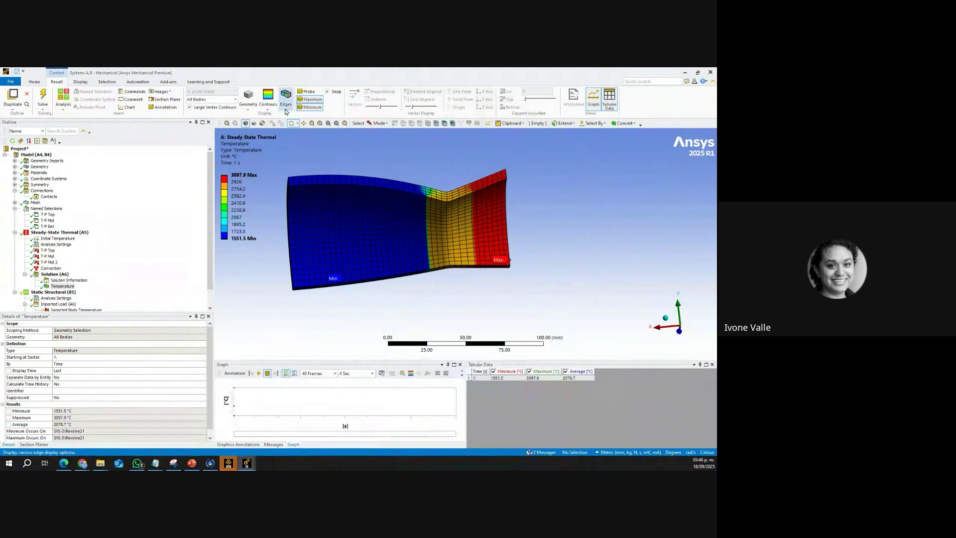
click(309, 140)
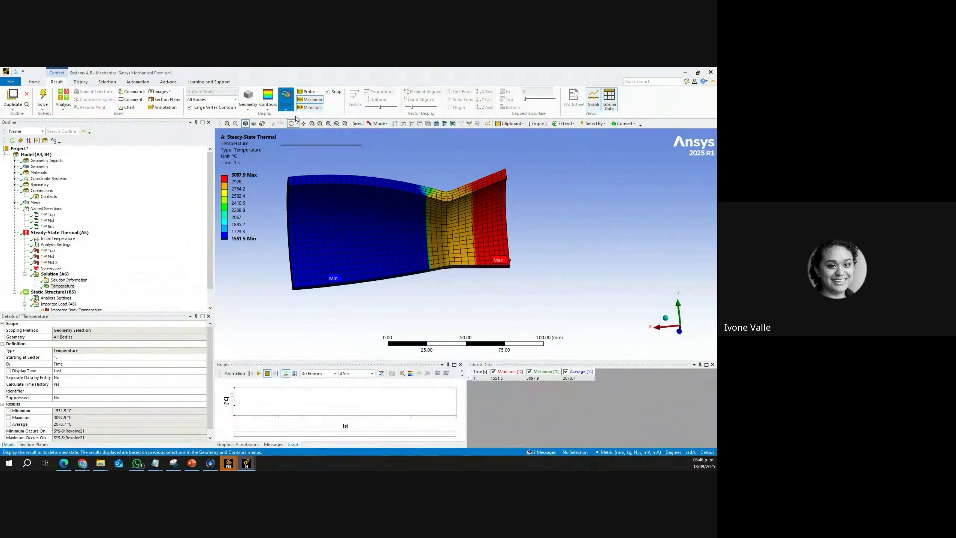
click(259, 373)
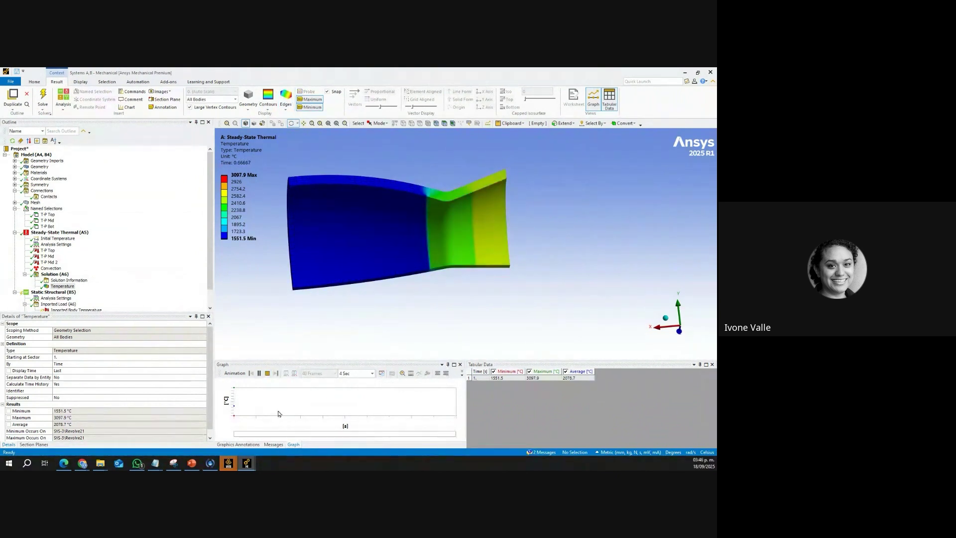
drag(406, 210, 570, 223)
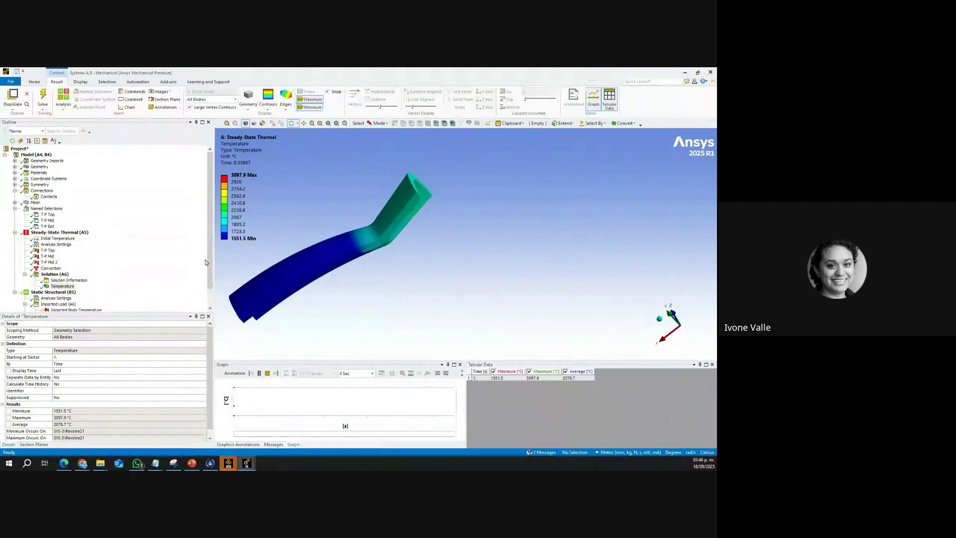
Step: Review the structural properties and thermal expansion data of the material "Aluminum alloy, wrought, 2024, T6"
drag(209, 271, 209, 288)
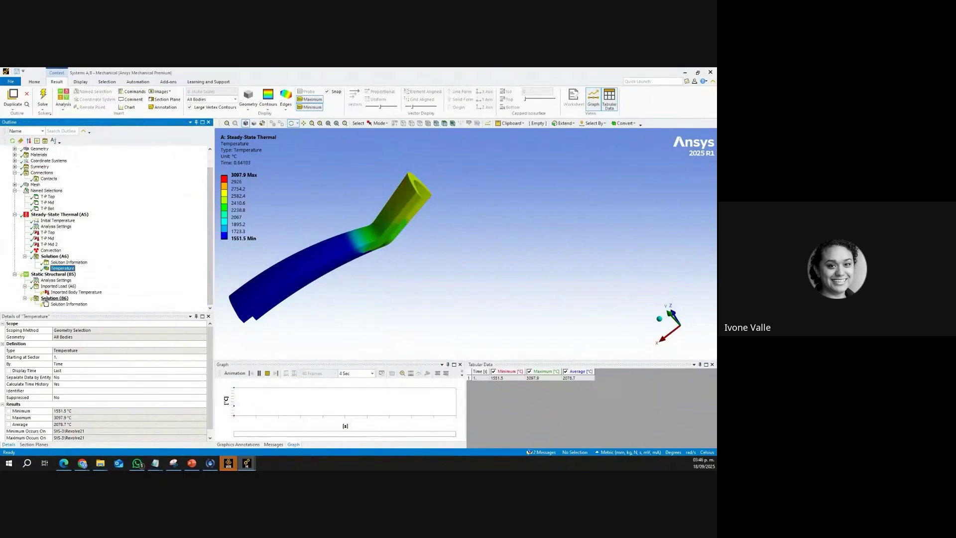
click(54, 275)
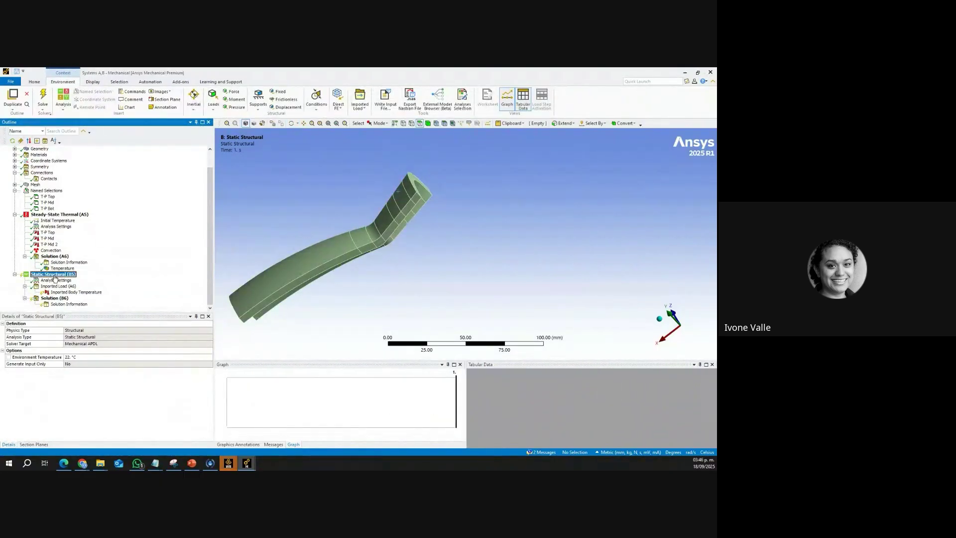
scroll(49, 249, up, 1)
click(15, 173)
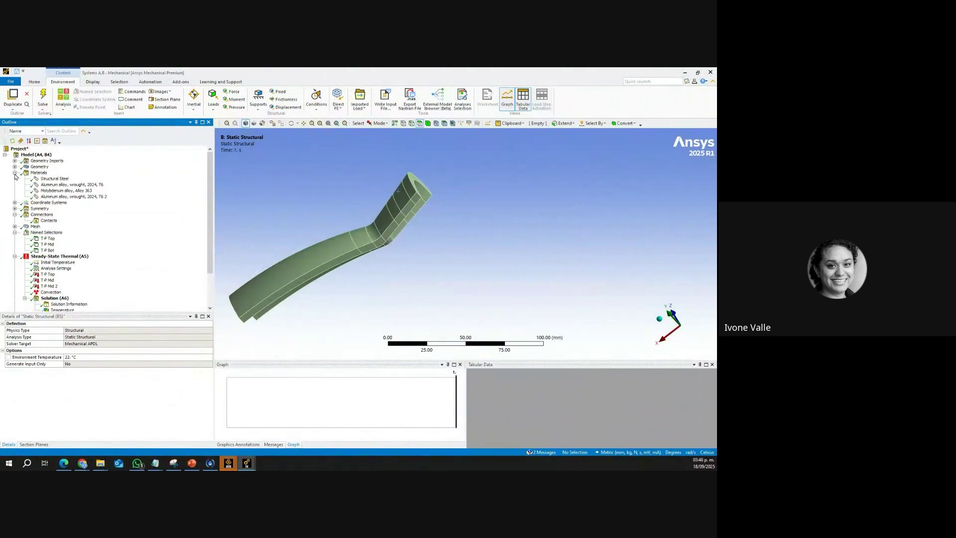
click(68, 184)
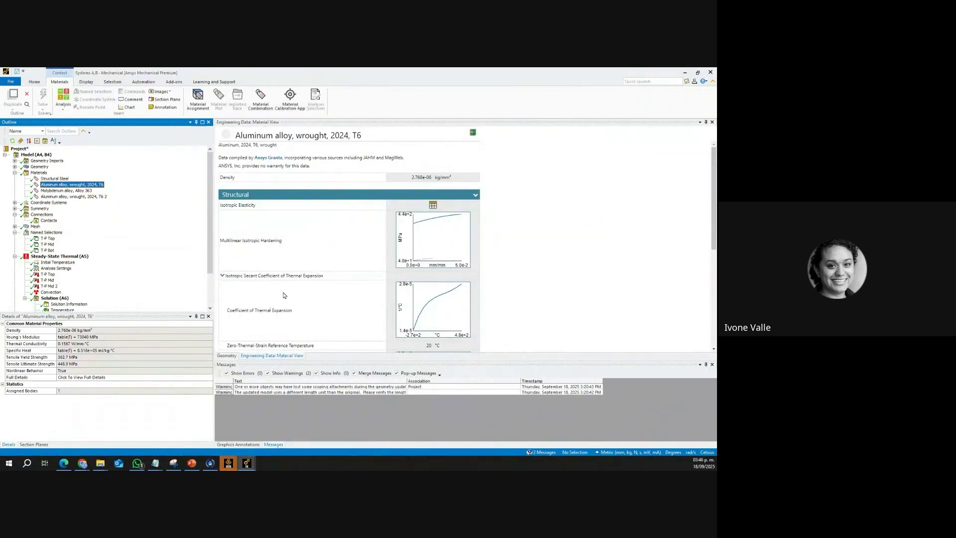
scroll(284, 296, down, 1)
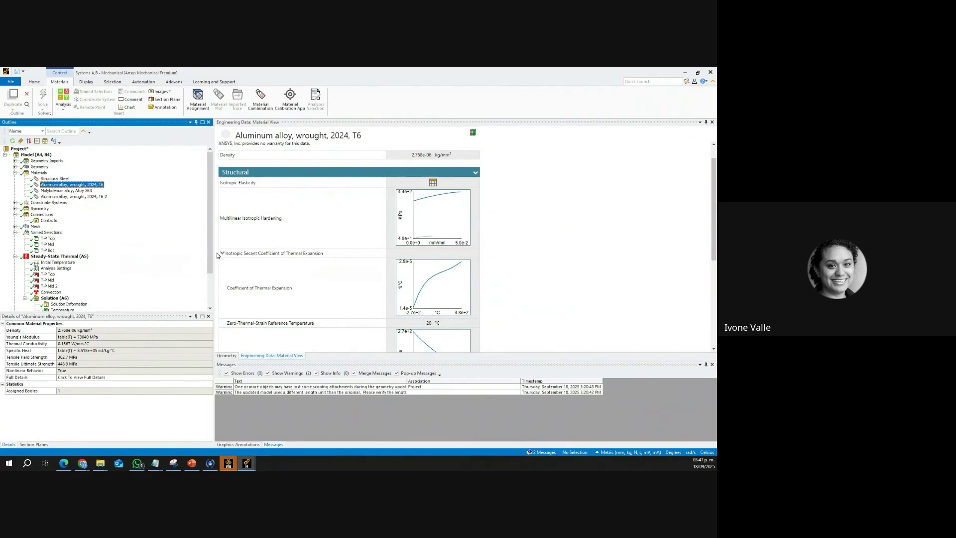
scroll(208, 262, down, 3)
Step: Import the thermal solution's temperatures into the Imported Body Temperature load of the Static Structural analysis
click(54, 275)
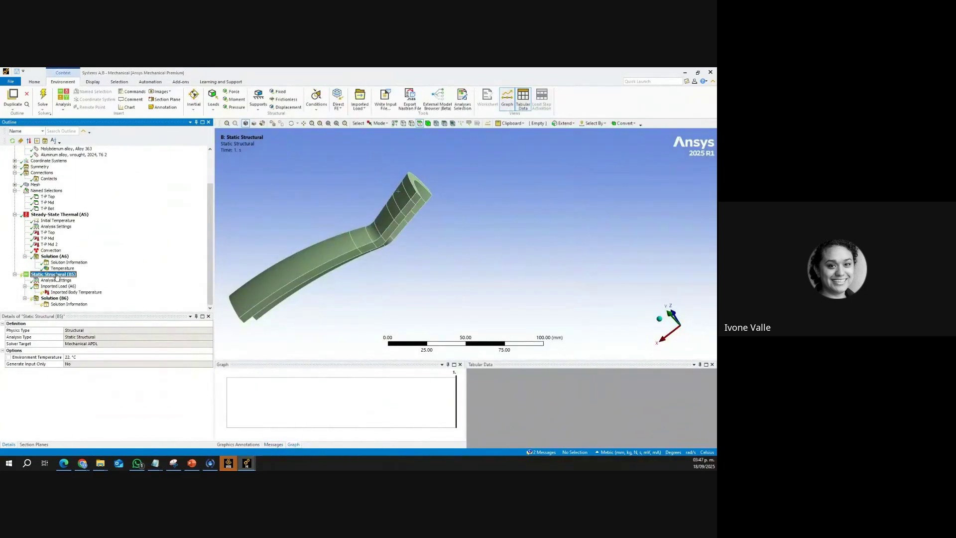
click(85, 295)
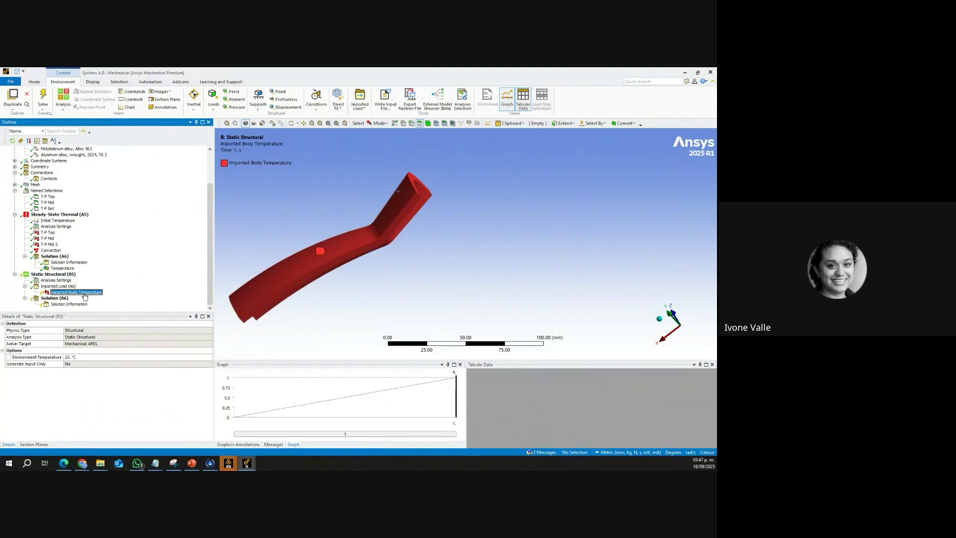
right_click(84, 295)
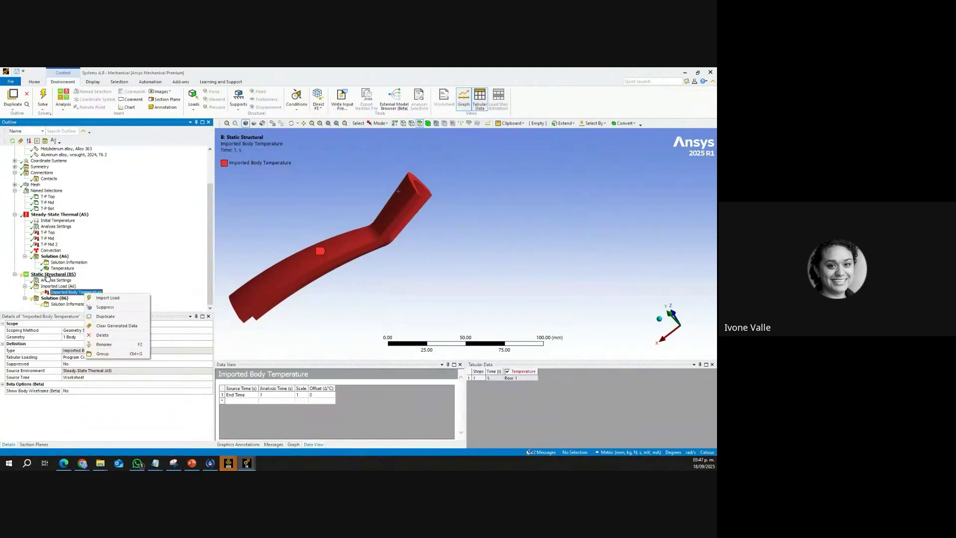
click(103, 298)
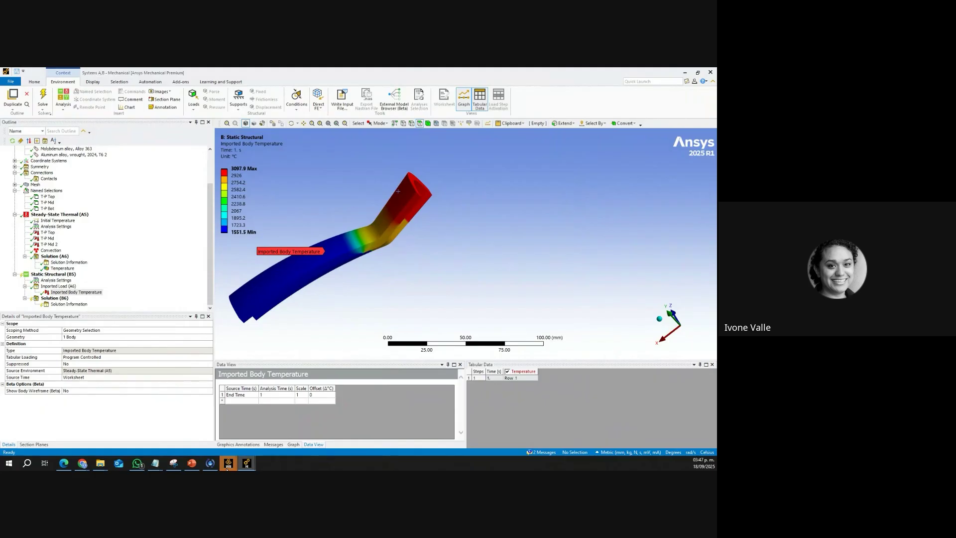
Step: Check the link between the thermal and structural systems in the Workbench schematic, and inspect the imported temperatures on the nozzle's inner side in Mechanical
mouse_move(228, 463)
click(296, 420)
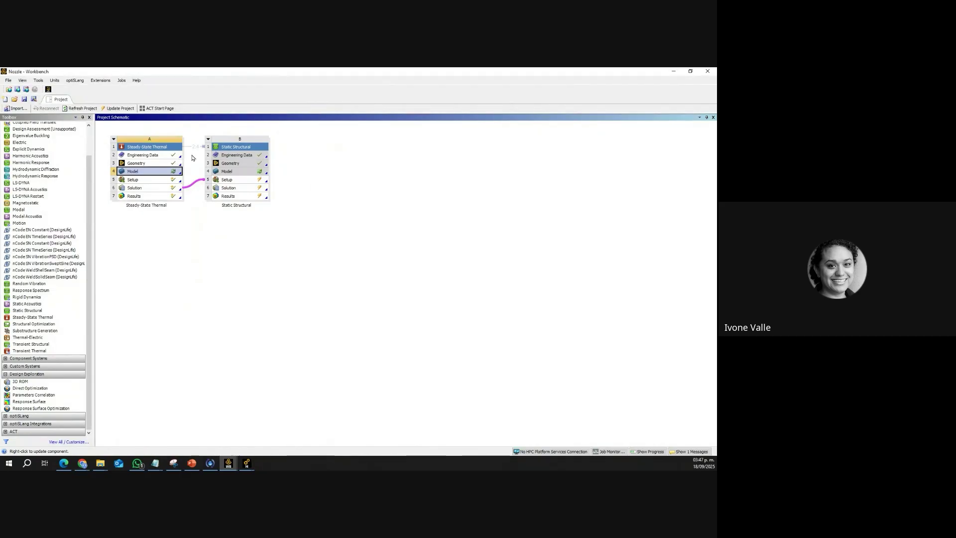
click(674, 73)
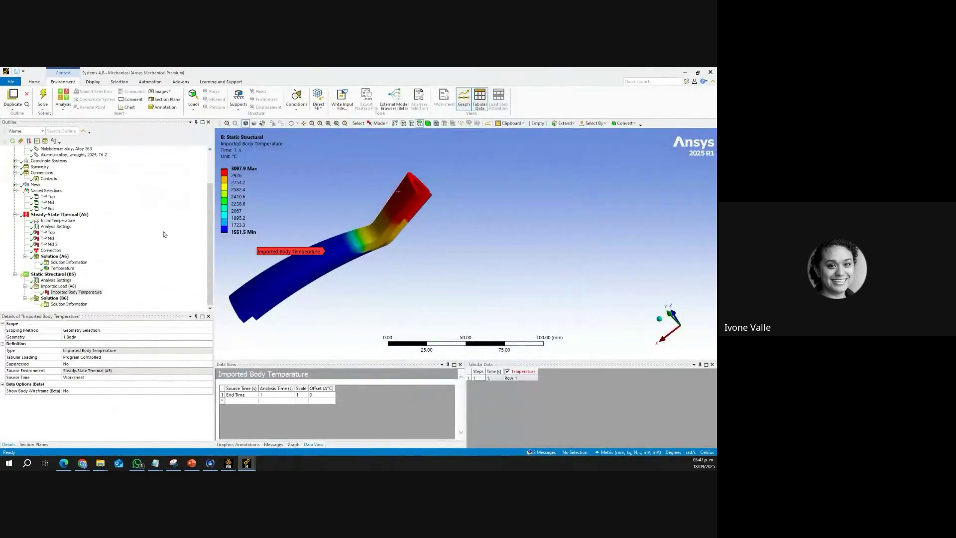
middle_drag(439, 204, 374, 218)
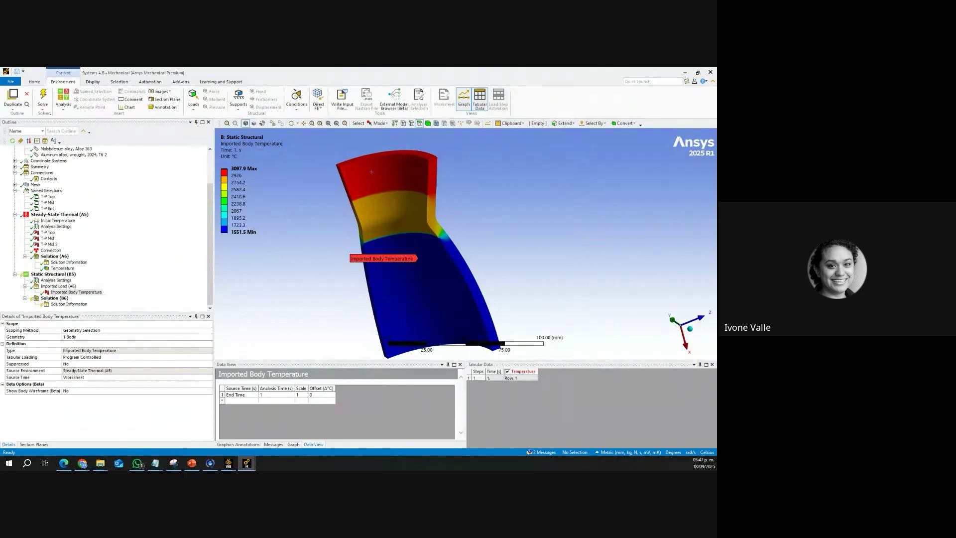
Step: Set the symmetry's Graphical Expansion 1 to 4 repeats, Polar type, Half method and a Δθ of 90°
click(40, 166)
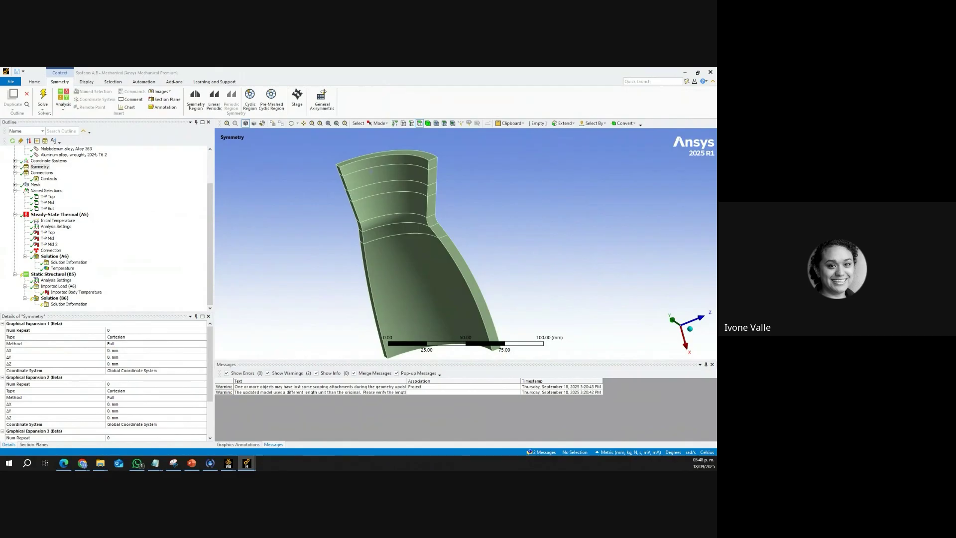
click(131, 330)
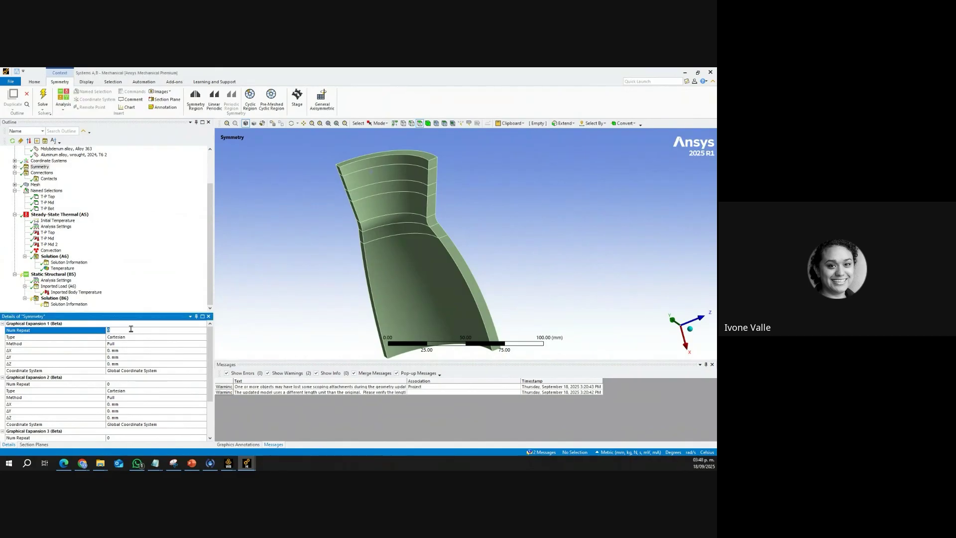
text(4)
double_click(132, 340)
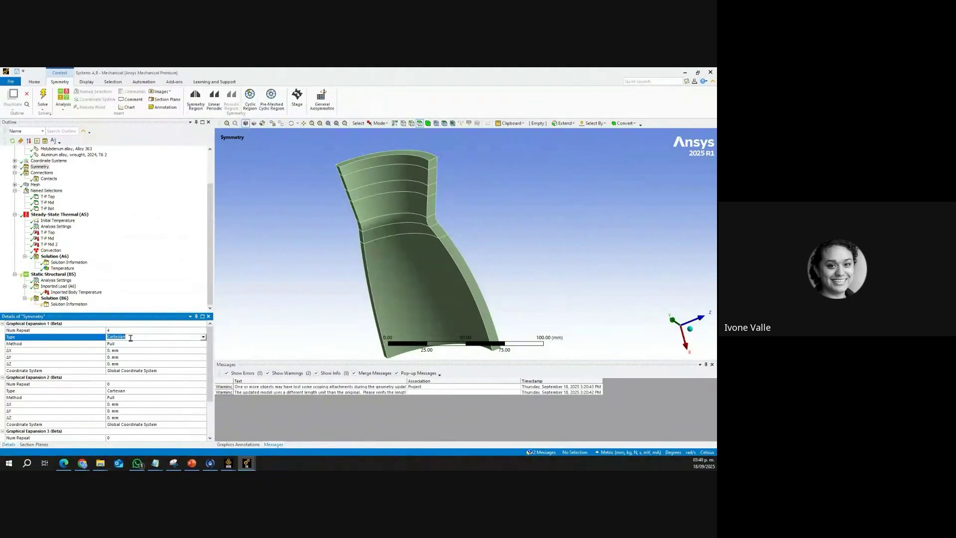
double_click(131, 345)
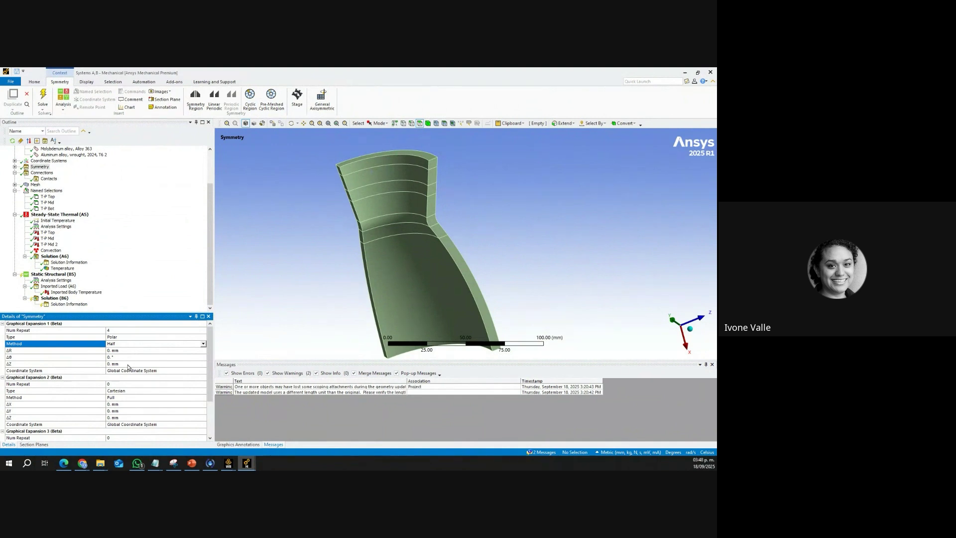
click(129, 358)
text(90)
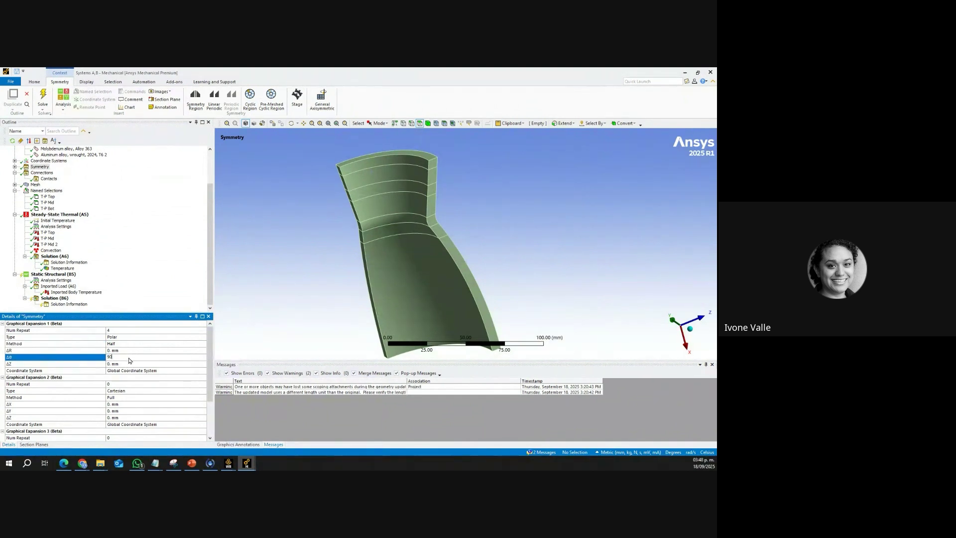
key(Return)
Step: Display the mesh, assign "Coordinate System" to Graphical Expansion 1, and inspect the expanded nozzle mesh
click(273, 125)
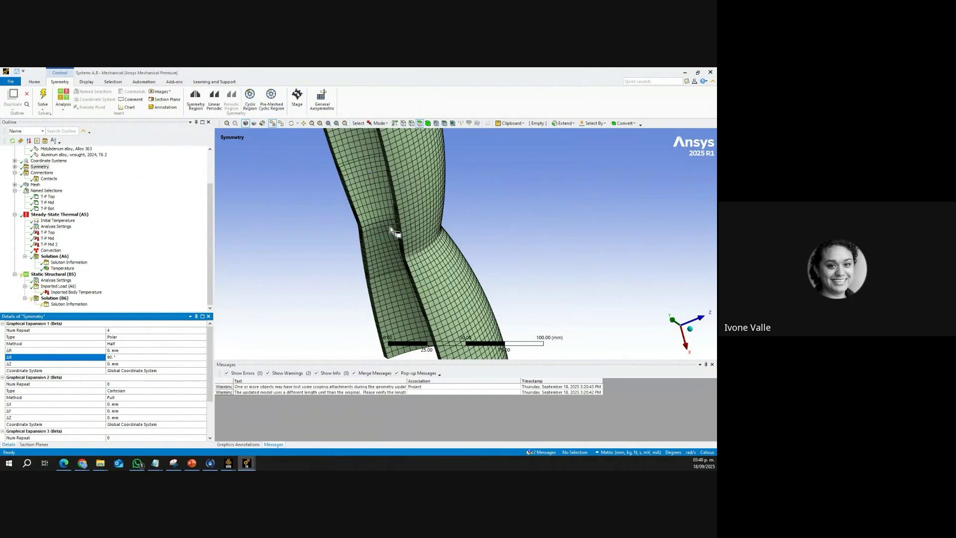
scroll(391, 236, down, 3)
middle_drag(389, 235, 497, 241)
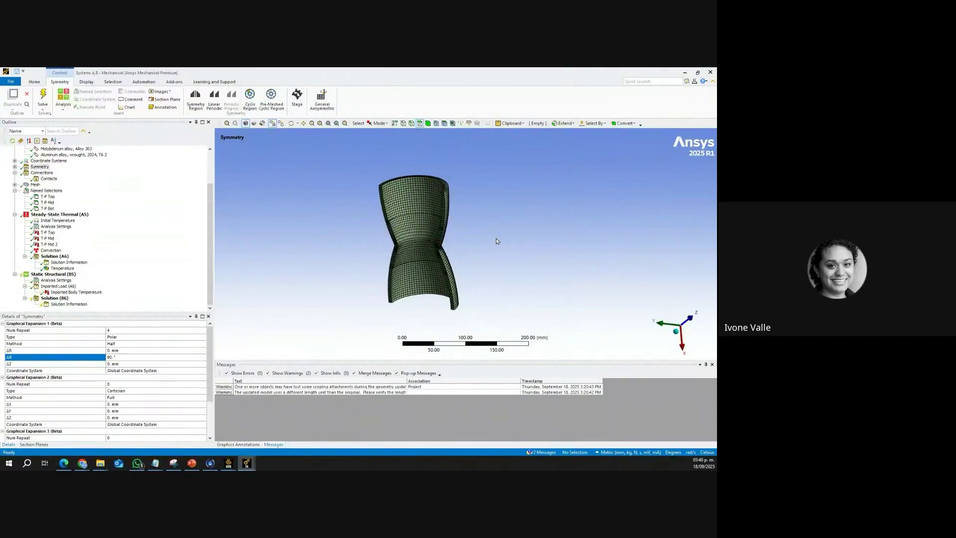
click(178, 372)
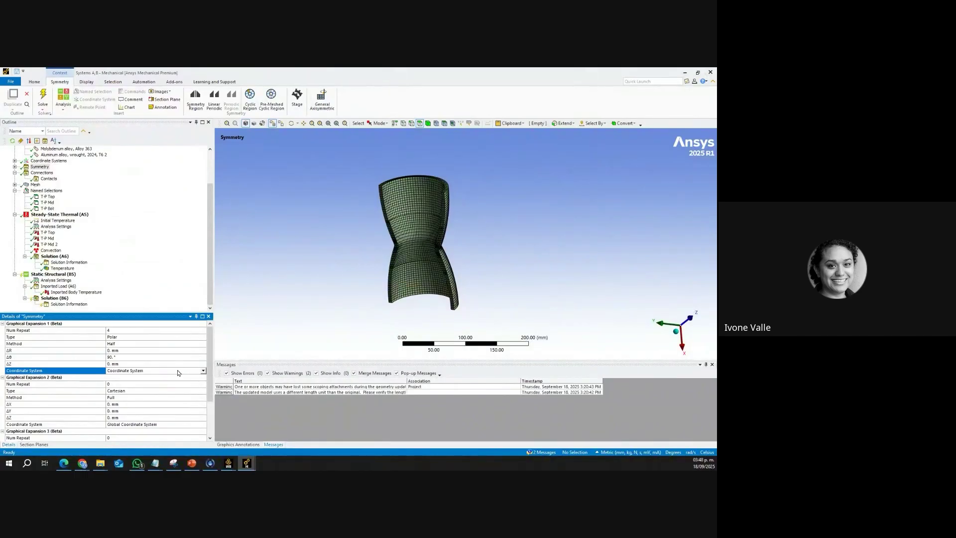
click(34, 185)
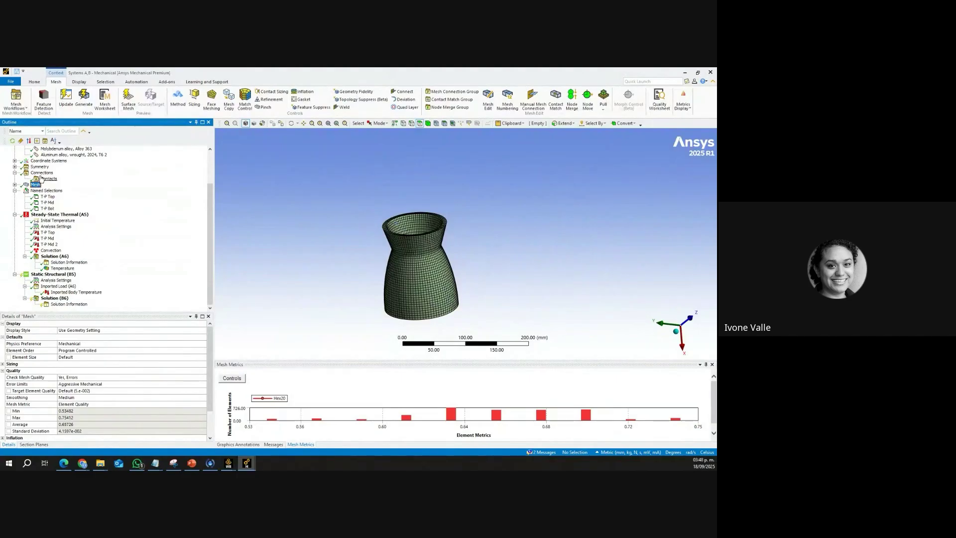
click(39, 167)
middle_drag(432, 231, 441, 261)
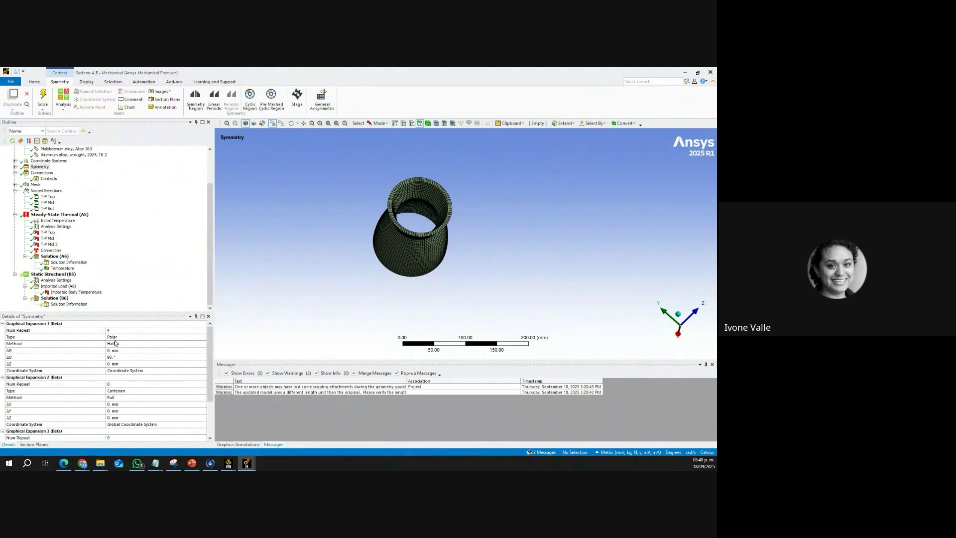
Step: Play the Steady-State Thermal temperature animation on the full expanded nozzle
click(68, 270)
middle_drag(319, 209, 333, 257)
click(259, 373)
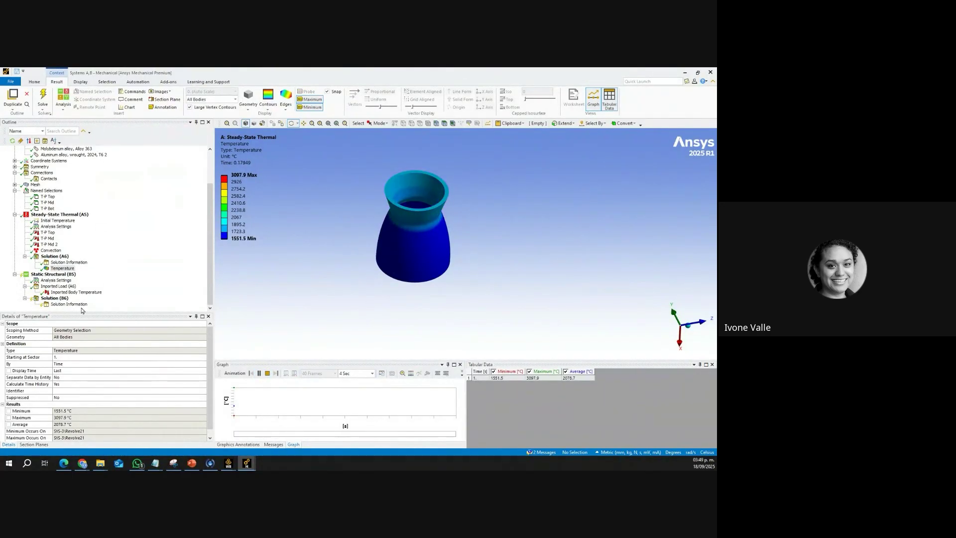
Step: Examine the imported body temperature distribution on the outside and inside of the nozzle sector in the Static Structural analysis
click(76, 292)
middle_drag(421, 197, 279, 174)
scroll(433, 213, up, 6)
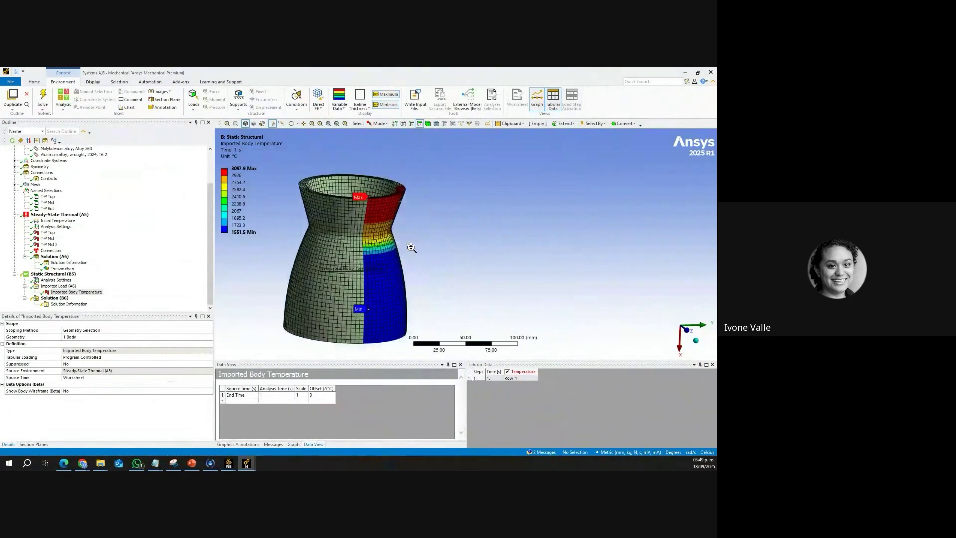
middle_drag(380, 220, 356, 233)
scroll(356, 233, up, 2)
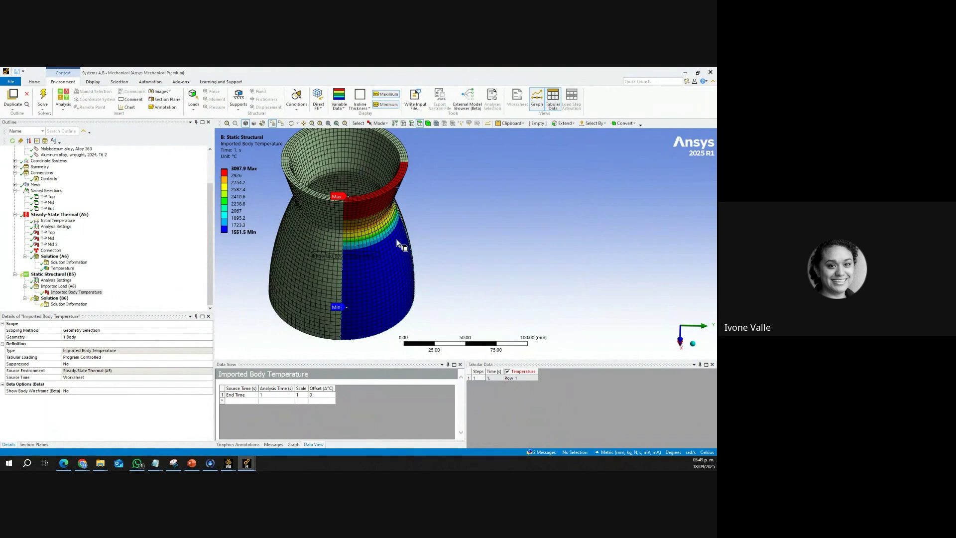
middle_drag(378, 263, 375, 207)
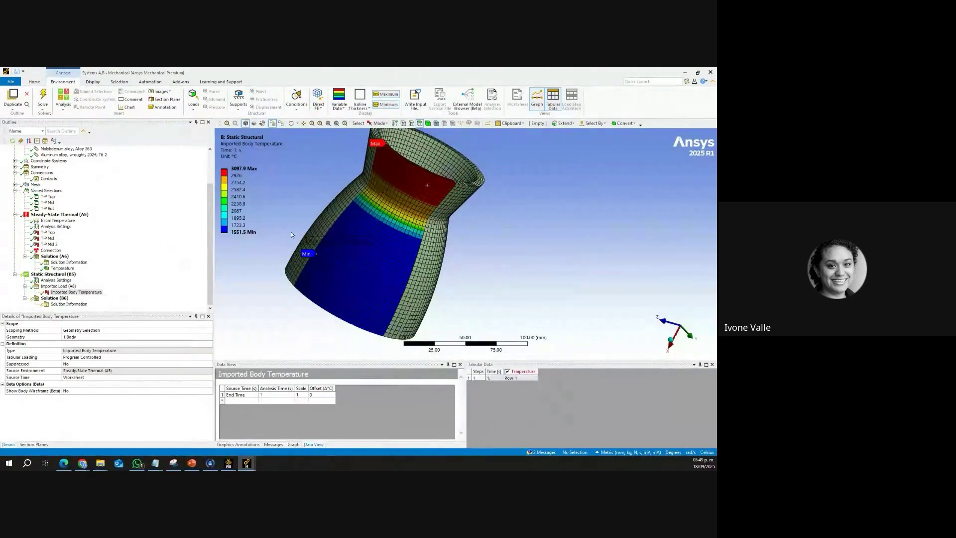
Step: Review the load types available for the Static Structural analysis, including Thermal Condition, and recheck the Imported Body Temperature load
click(74, 274)
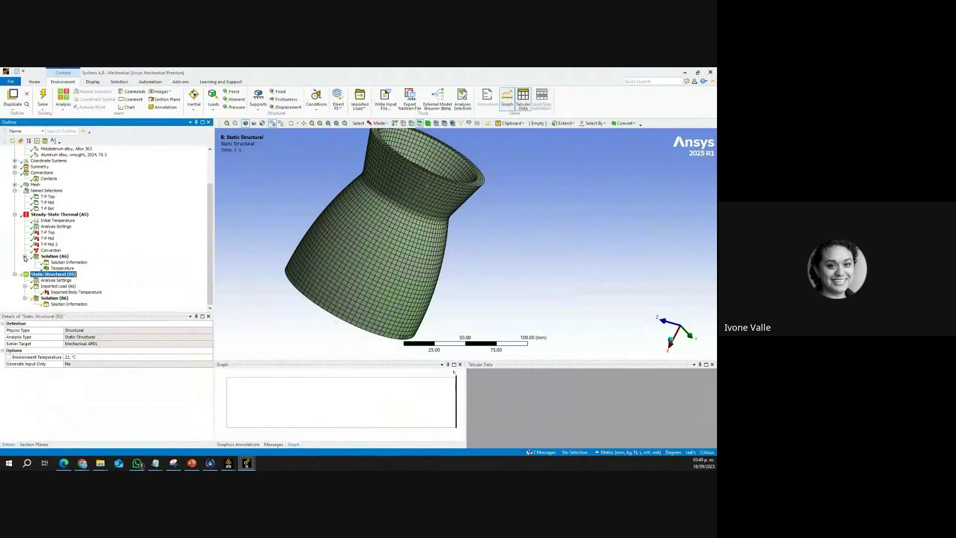
click(76, 292)
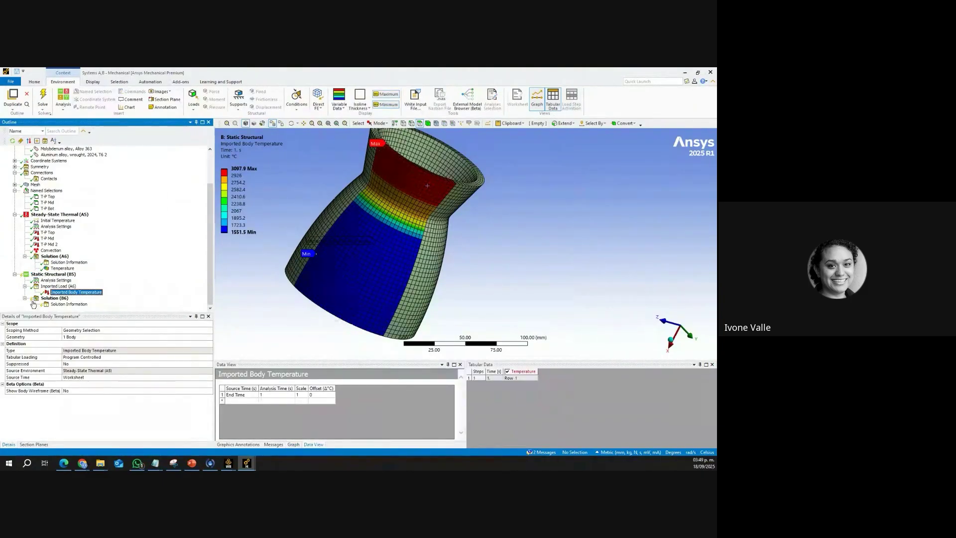
click(53, 275)
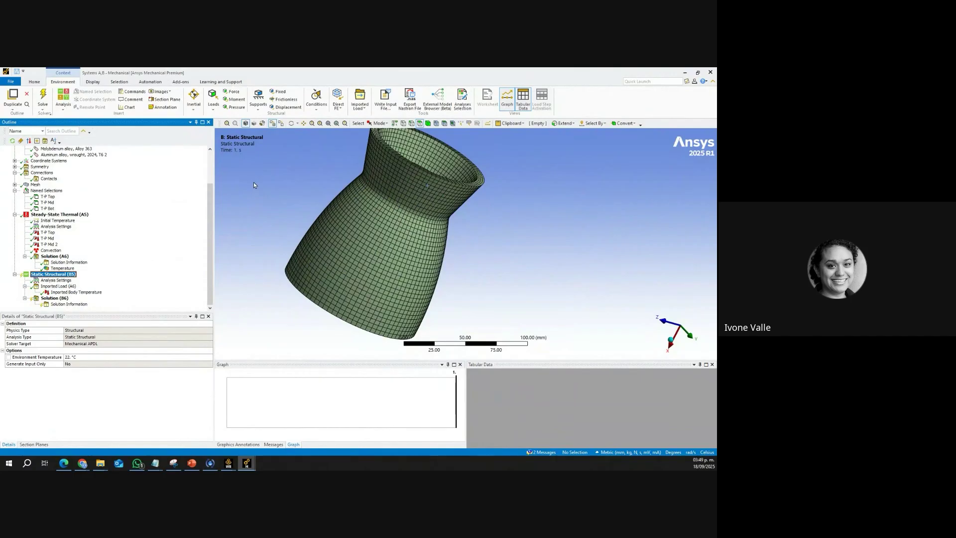
click(213, 105)
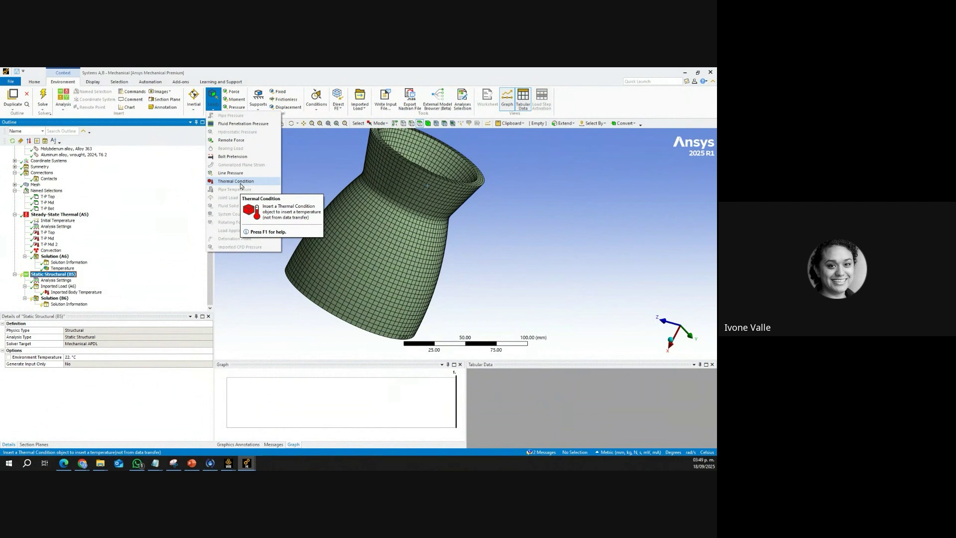
click(173, 226)
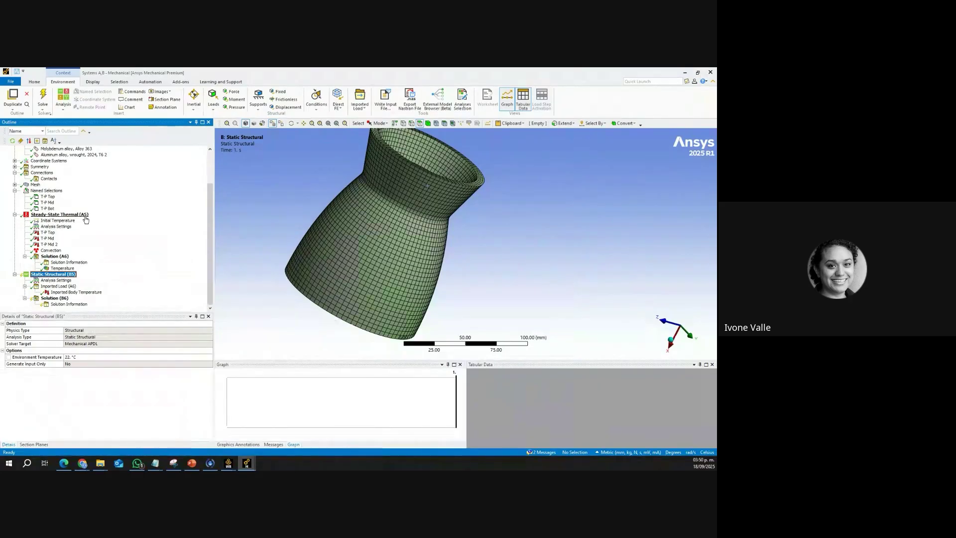
click(96, 294)
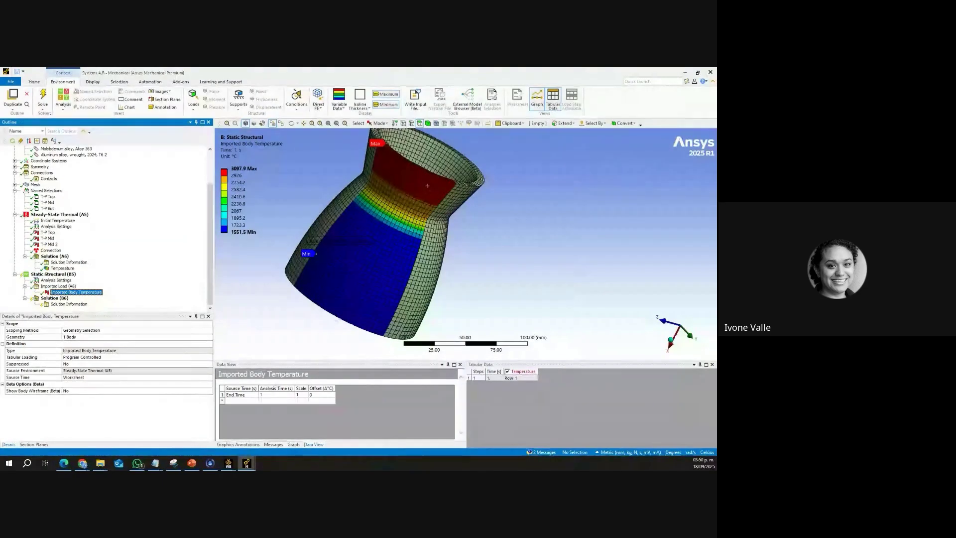
click(428, 186)
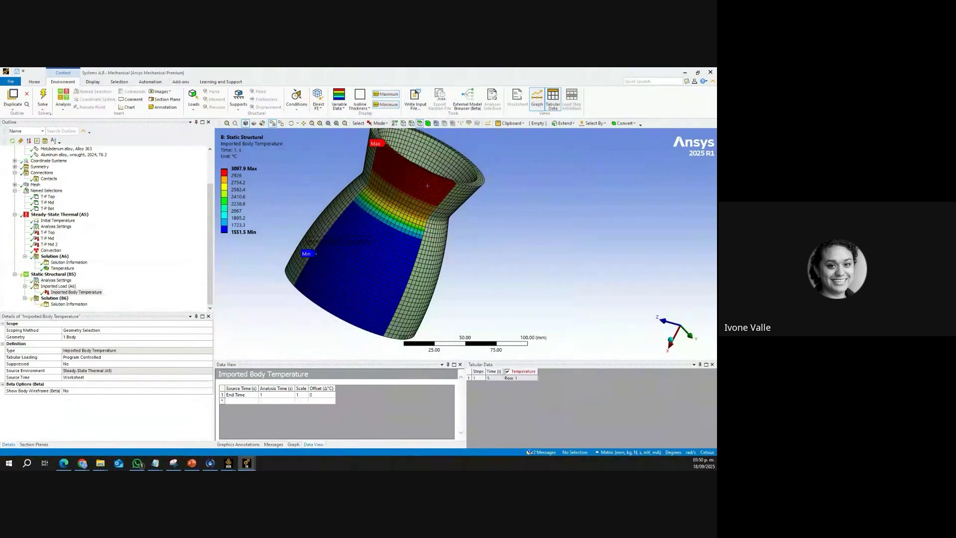
Step: Set the number of sectors in the structural solution's cyclic display to 4
click(70, 275)
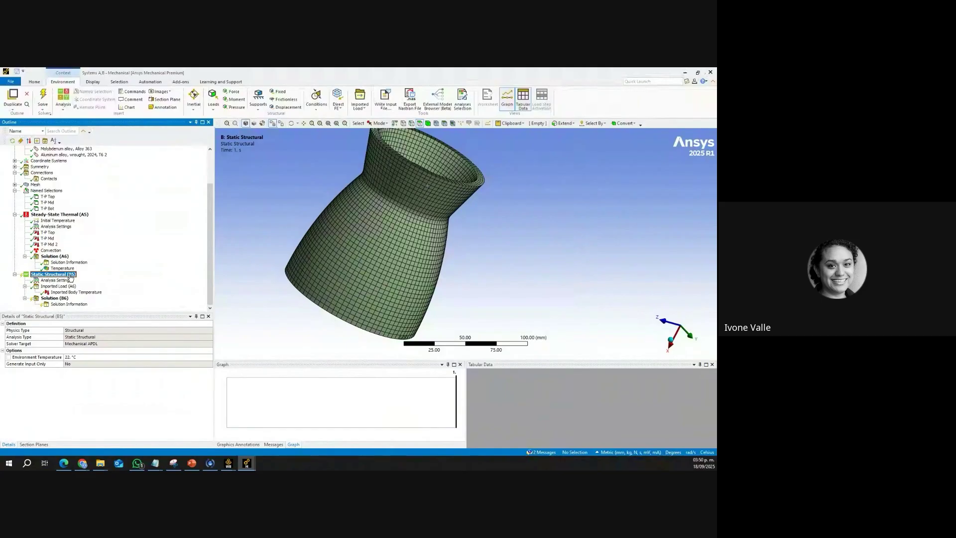
click(55, 299)
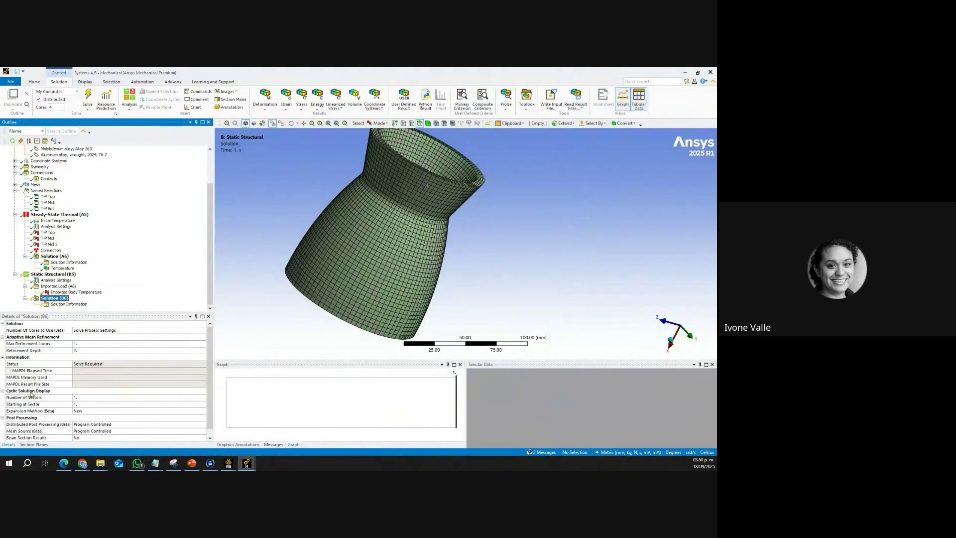
click(94, 397)
text(4)
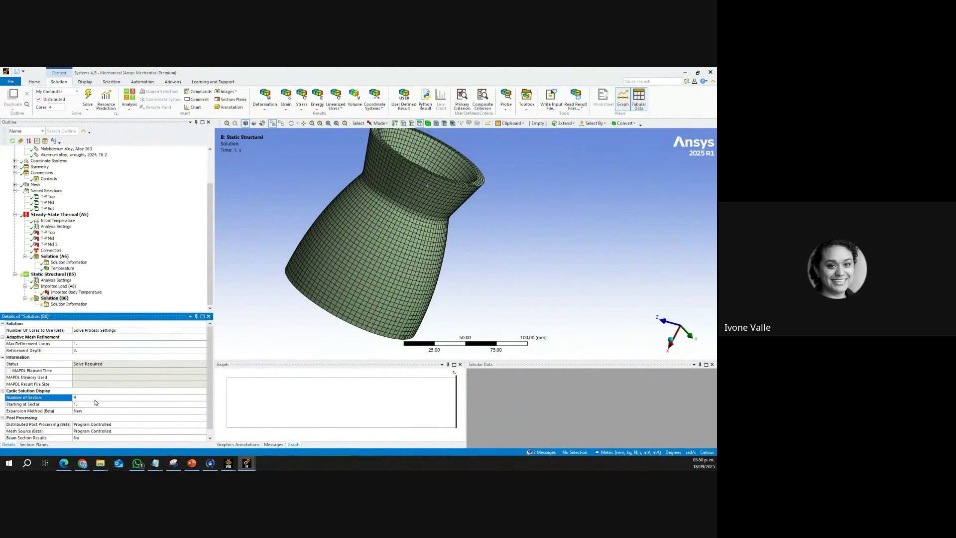
key(Return)
Step: Add a Pressure load to the Static Structural analysis and scope it to the named selection T-P Top
click(64, 275)
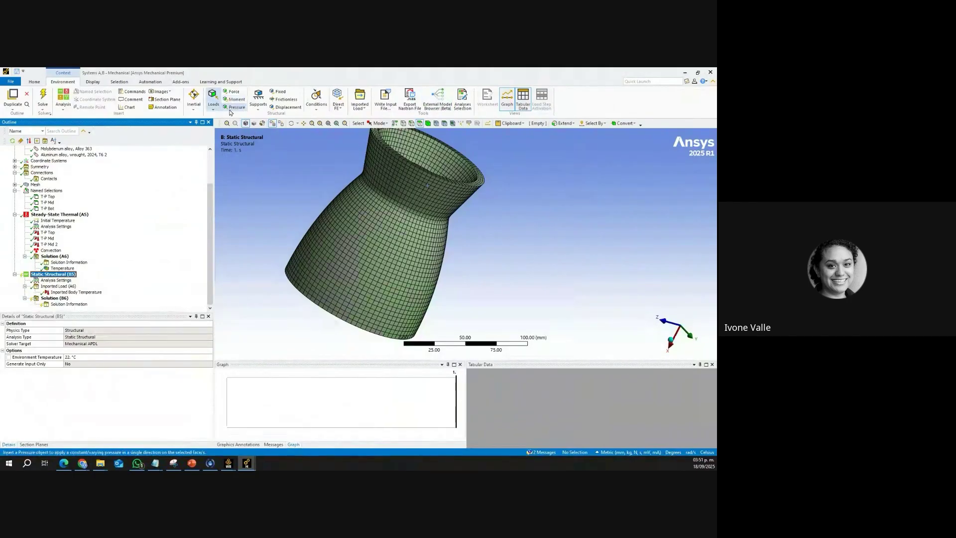
click(213, 111)
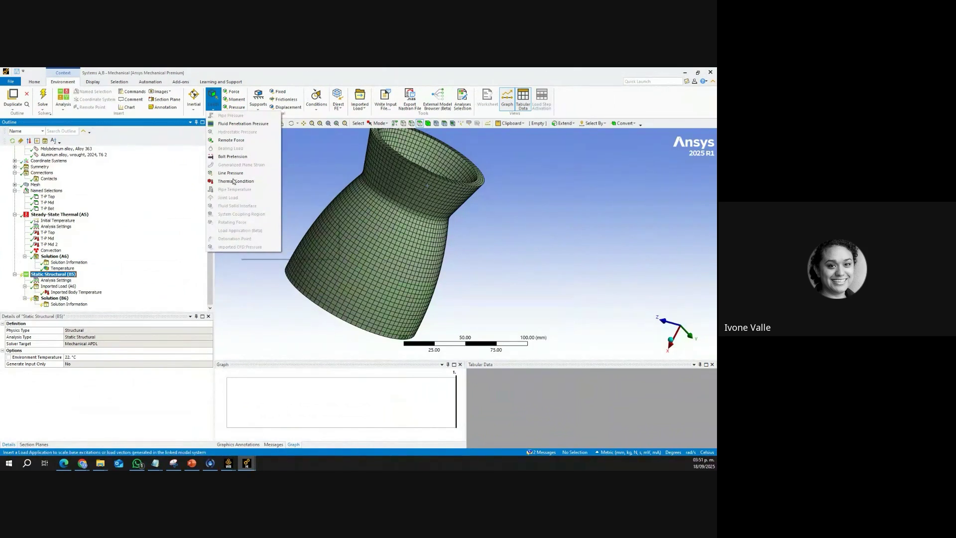
click(237, 108)
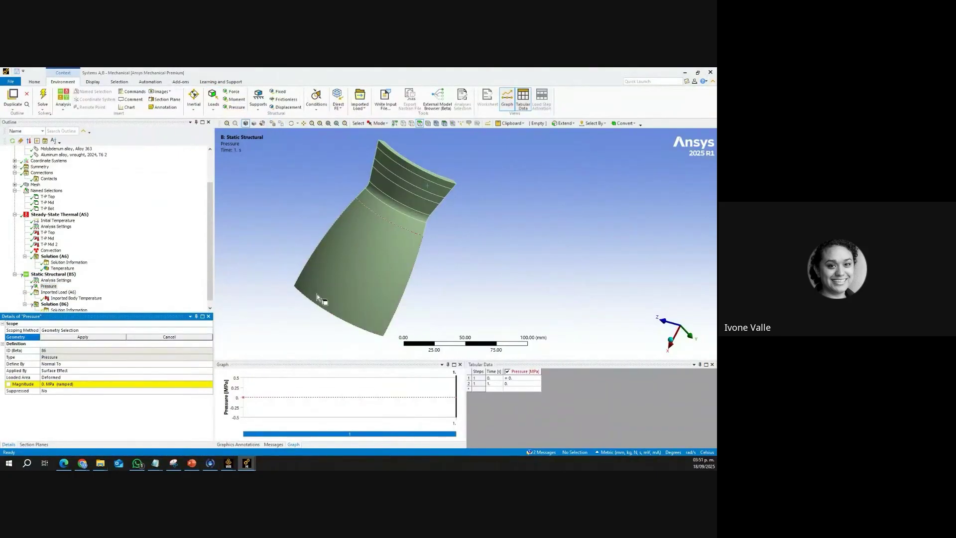
middle_drag(317, 293, 184, 245)
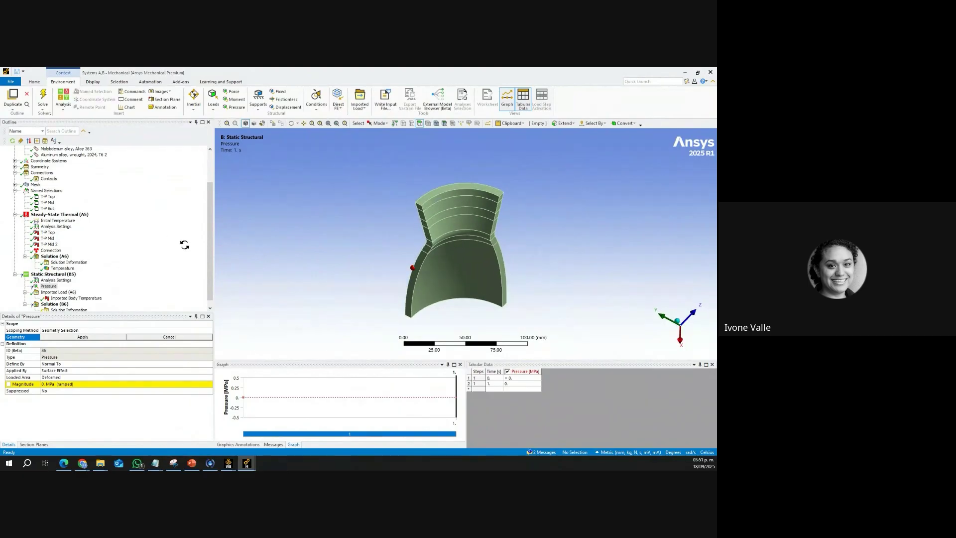
click(85, 331)
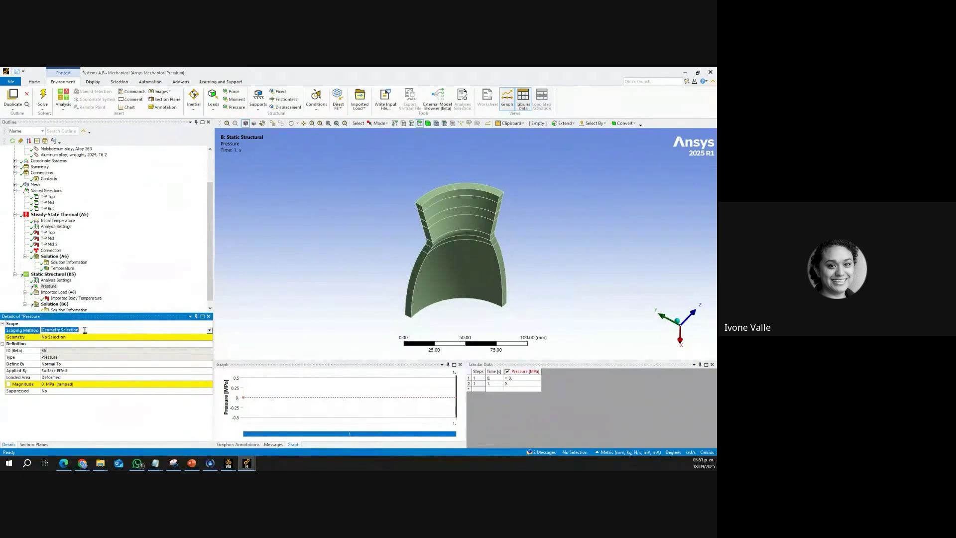
click(210, 331)
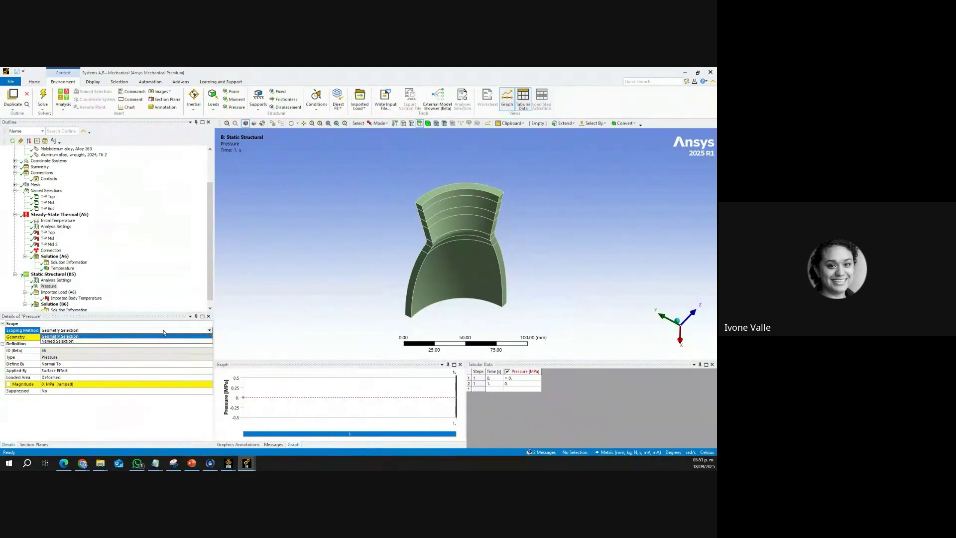
click(70, 344)
click(68, 337)
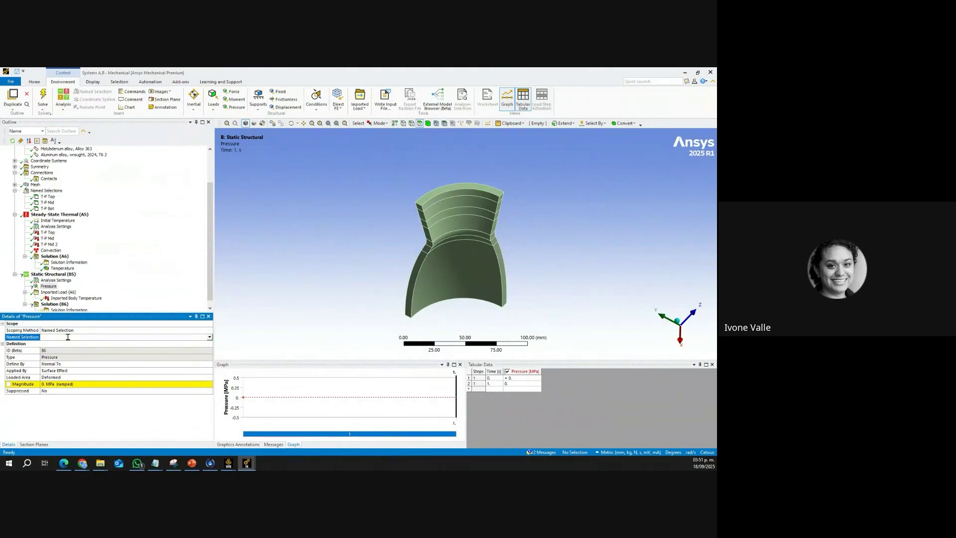
click(210, 337)
click(95, 345)
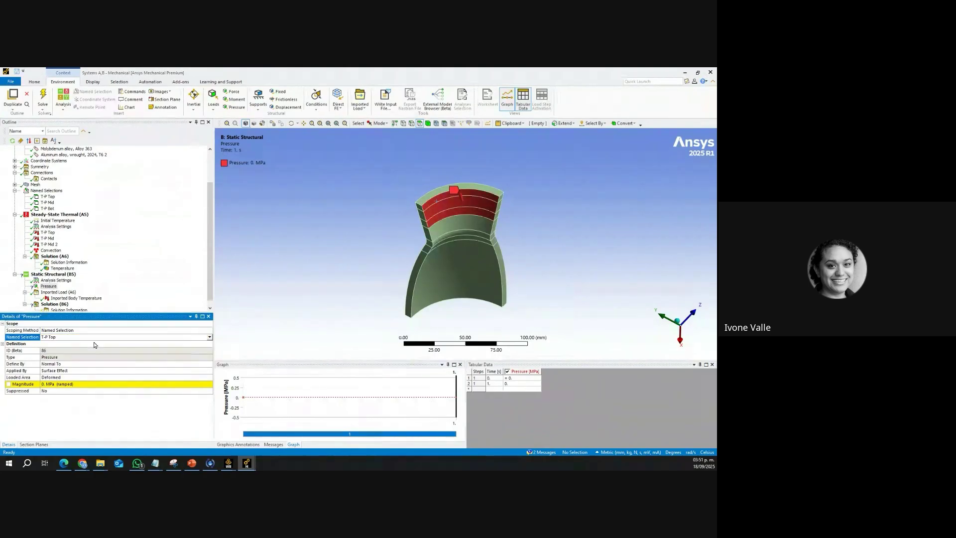
Step: Set the magnitude of the pressure load on the T-P Top faces to 6.89 MPa
click(95, 385)
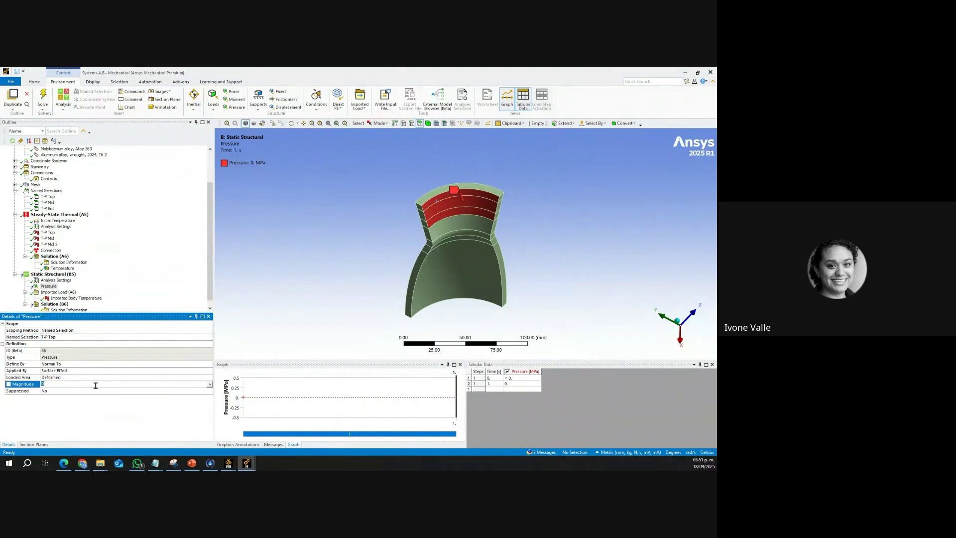
text(6.89)
key(Return)
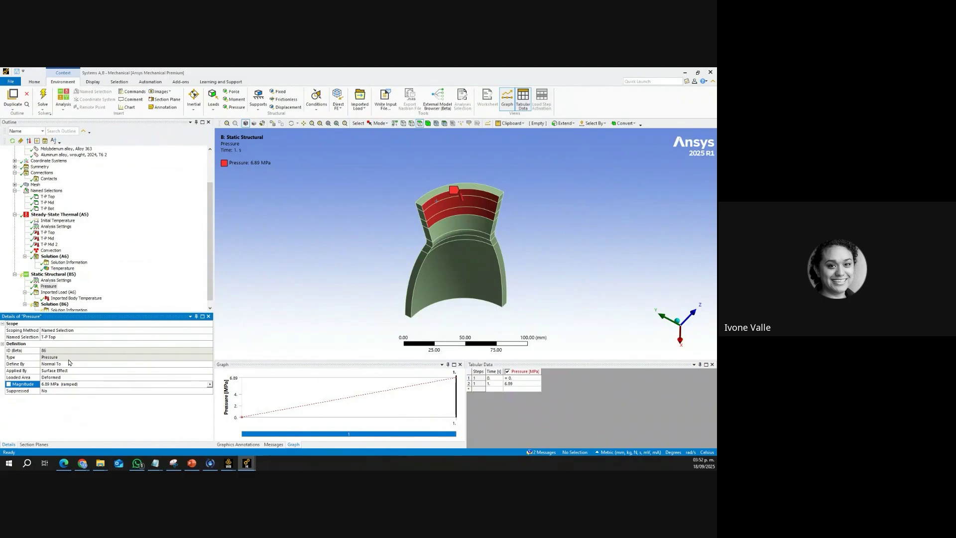
Step: Rename the pressure load after its named selection, T-P Top
click(66, 337)
key(ctrl+c)
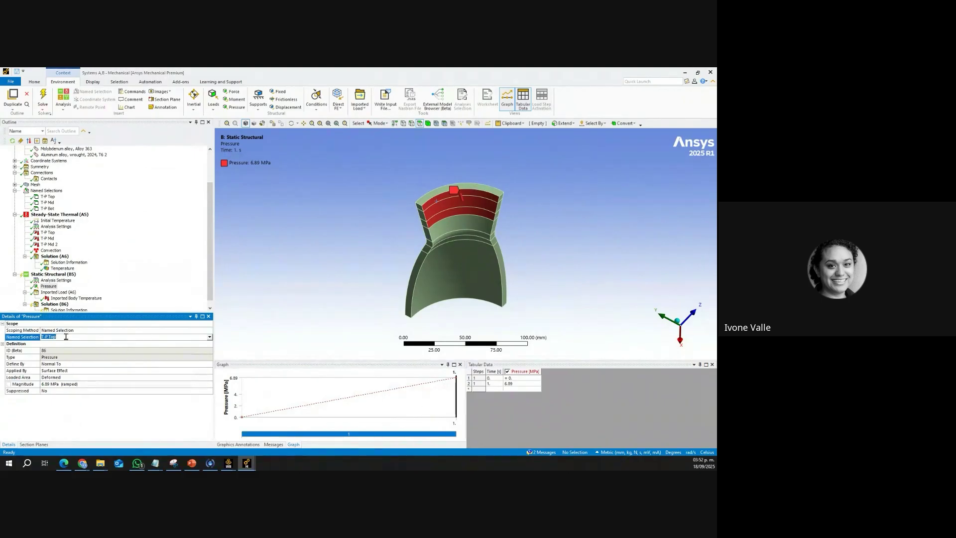
click(67, 337)
click(48, 287)
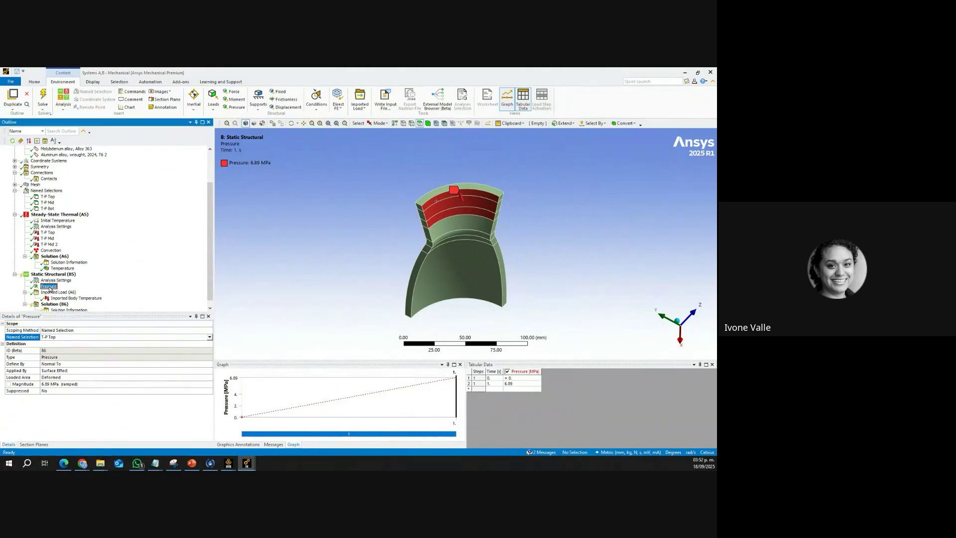
right_click(49, 287)
click(91, 369)
key(ctrl+v)
key(Return)
Step: Duplicate the T-P Top pressure load, scope the copy to the named selection T-P Mid and set its magnitude to 3.92 MPa
right_click(52, 287)
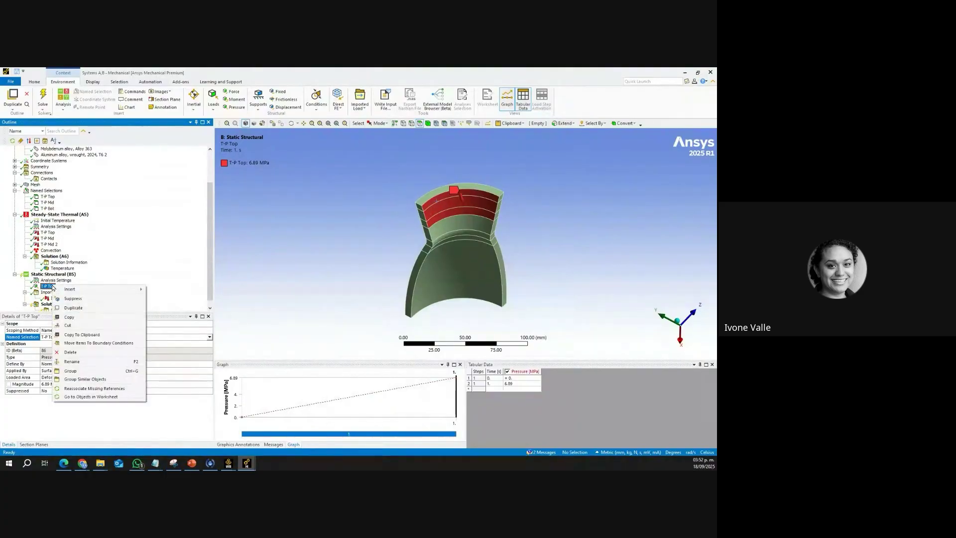
click(73, 307)
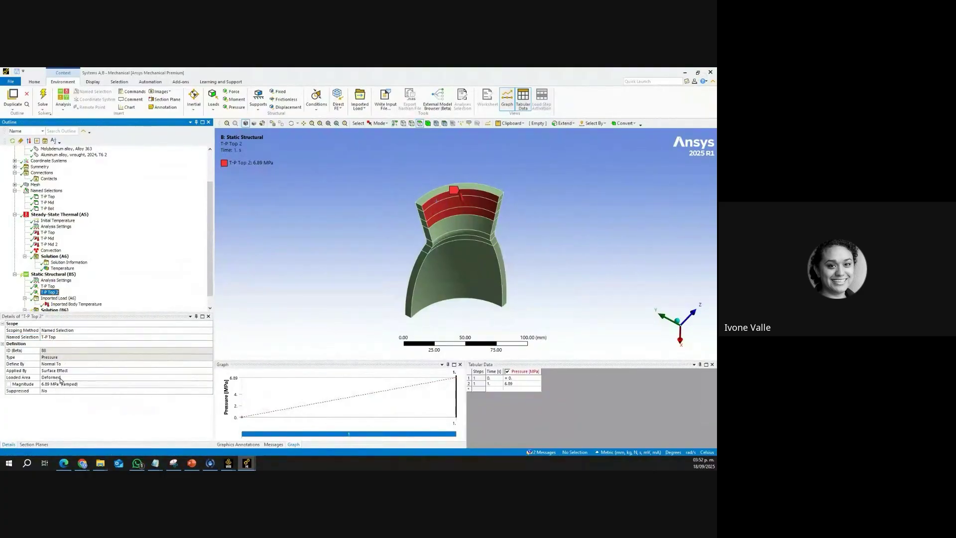
double_click(74, 338)
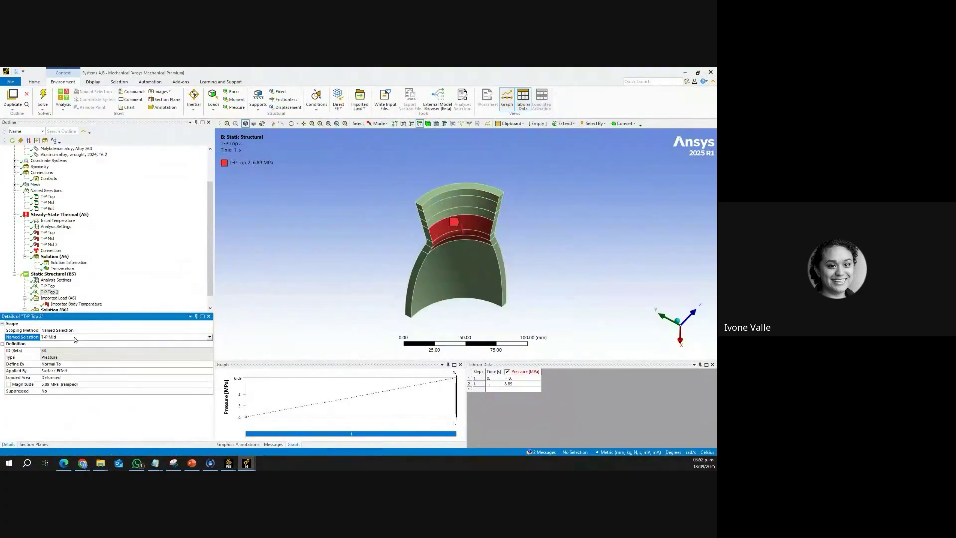
click(73, 384)
text(3.92)
key(Return)
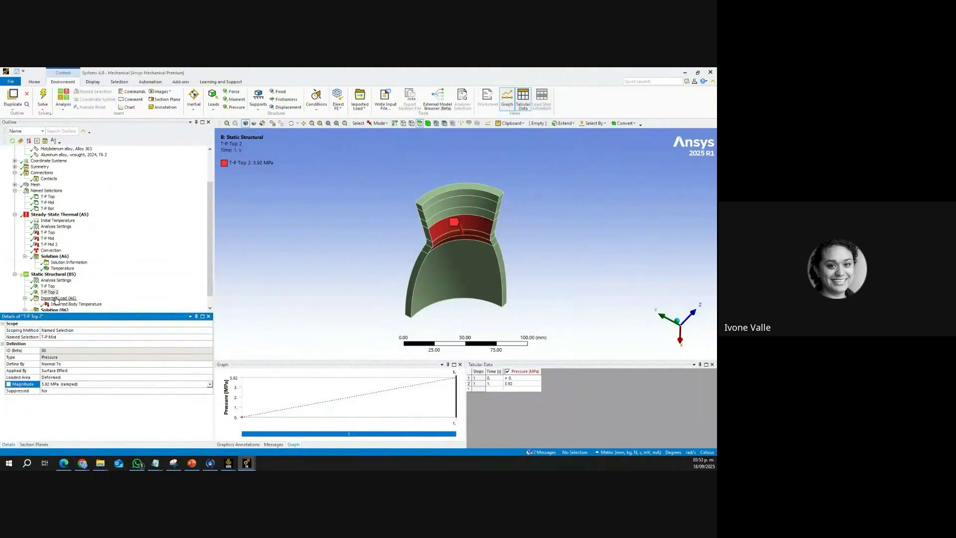
Step: Rename the duplicated pressure load after its named selection, T-P Mid
click(58, 337)
key(ctrl+c)
right_click(50, 292)
click(70, 369)
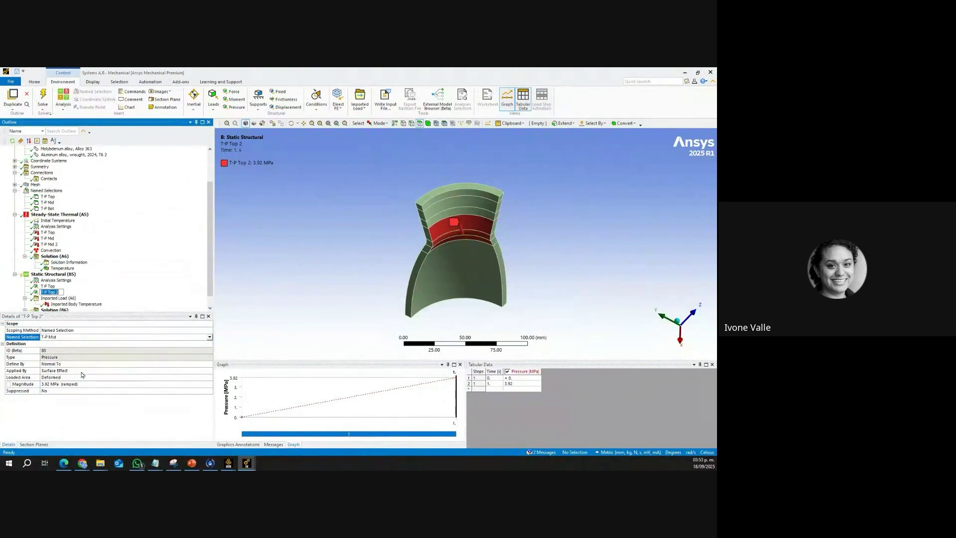
key(ctrl+v)
key(Return)
Step: Duplicate the T-P Mid pressure load and scope the copy to the named selection T-P Bot
right_click(52, 297)
right_click(52, 292)
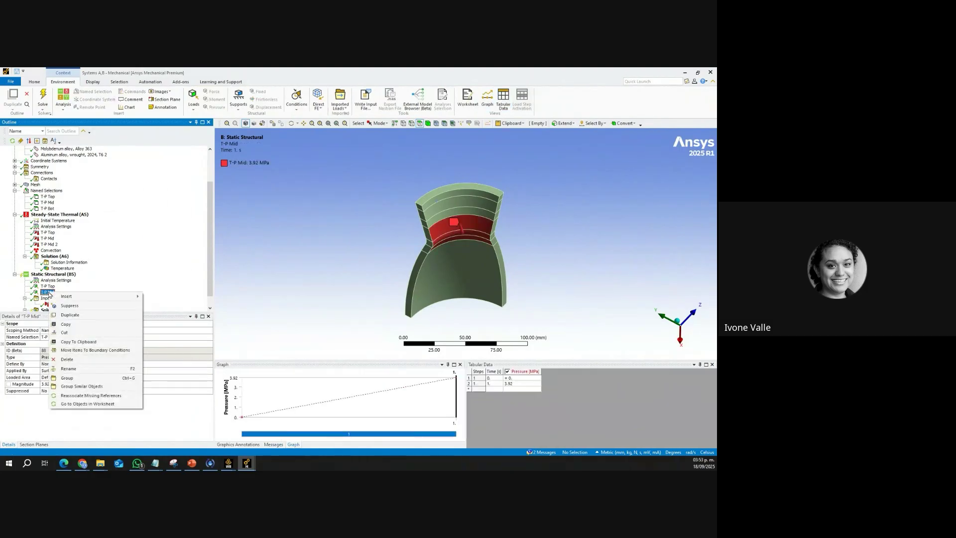
click(87, 325)
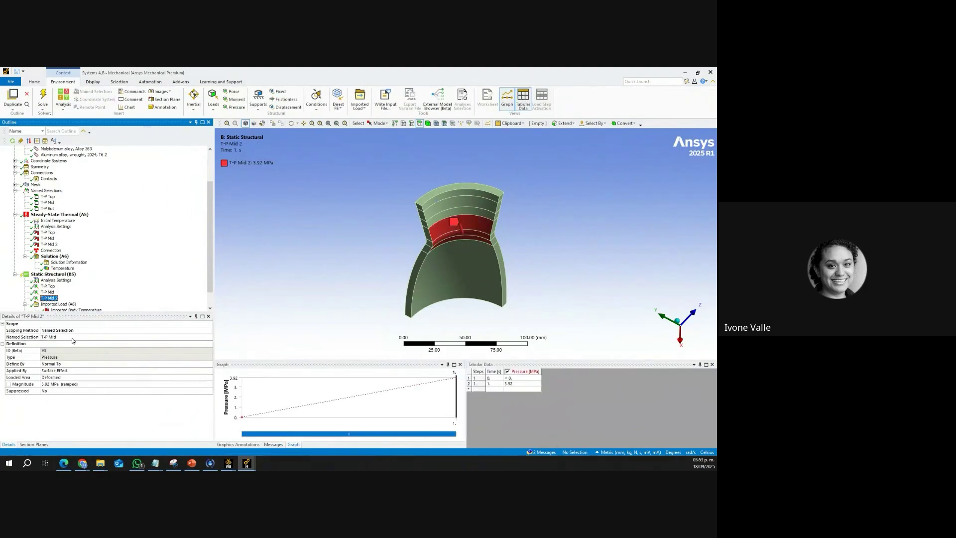
double_click(70, 337)
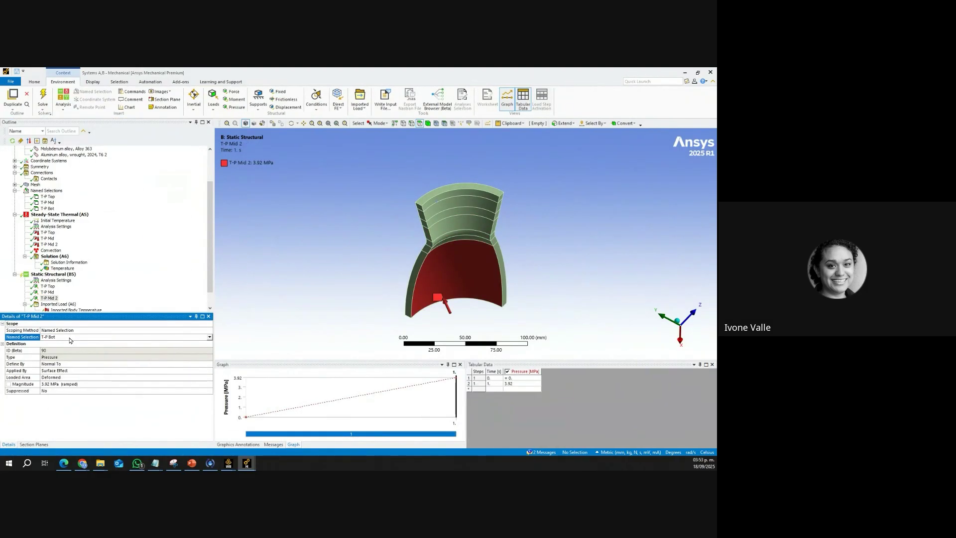
Step: Rename the duplicated pressure load after its named selection, T-P Bot, and set its magnitude to 0.101 MPa
click(70, 337)
key(ctrl+c)
right_click(47, 298)
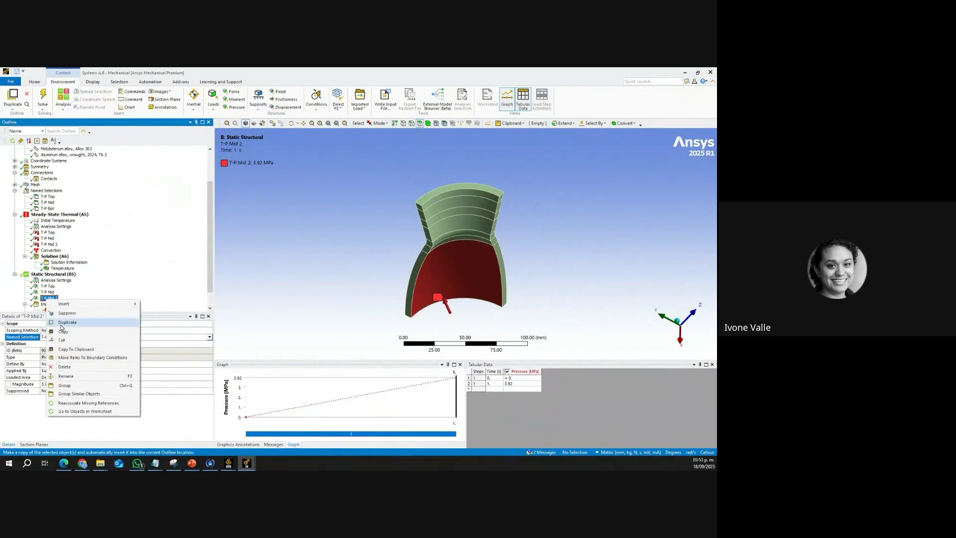
click(75, 377)
key(ctrl+v)
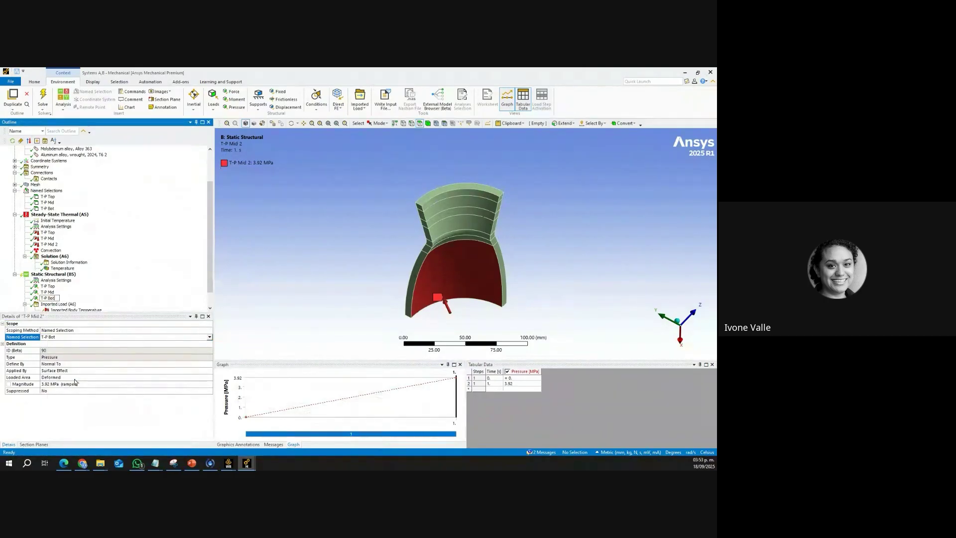
key(Return)
click(75, 387)
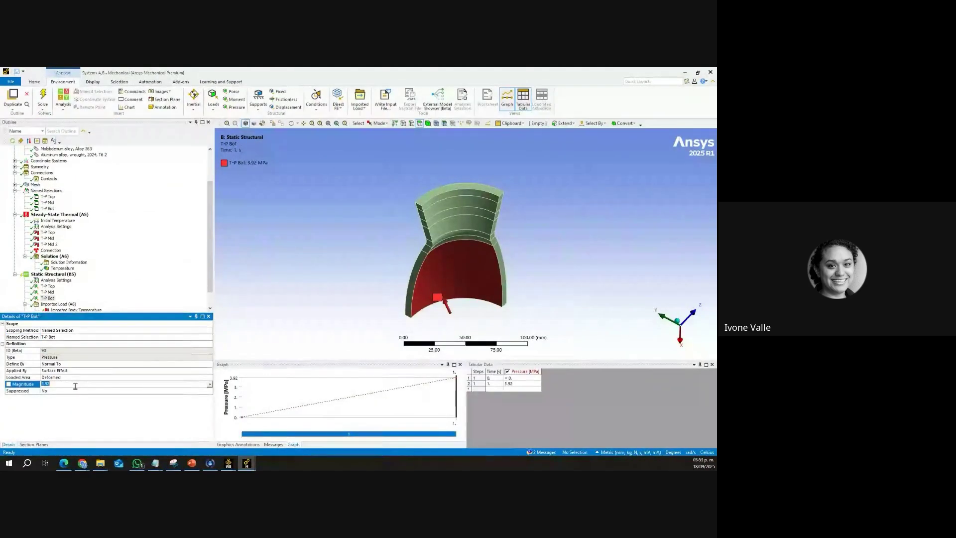
text(0.101)
key(Return)
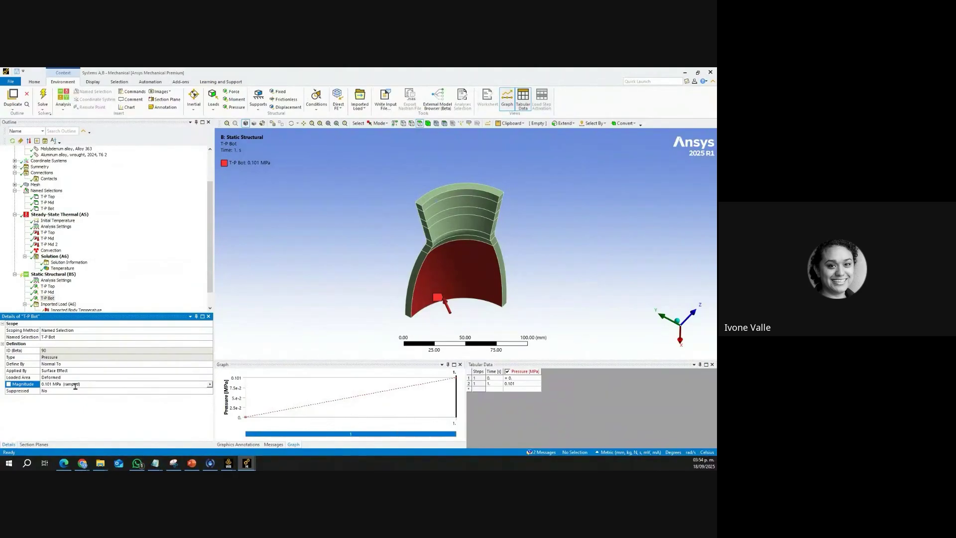
Step: Apply a fixed support to the second outer band face from the narrow upper end of the nozzle
scroll(118, 271, down, 1)
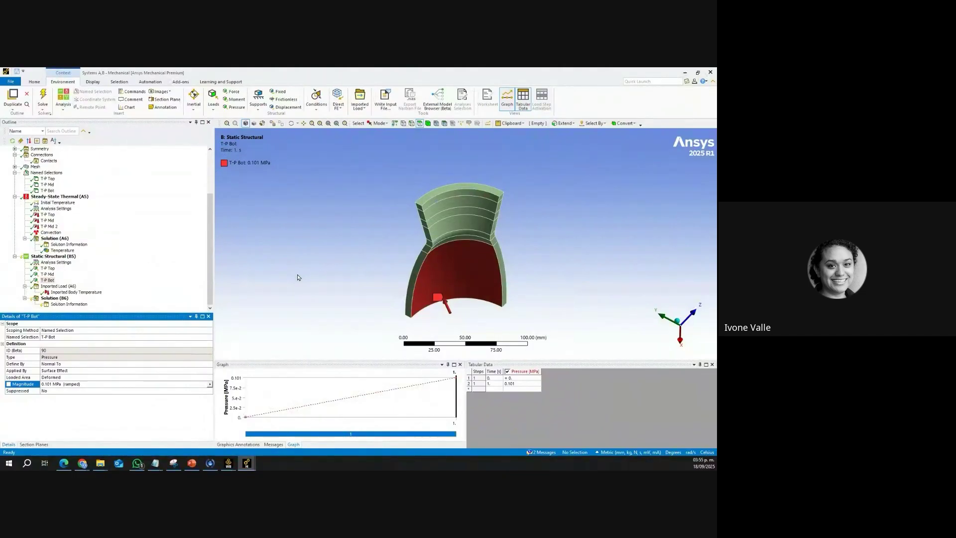
middle_drag(399, 254, 593, 258)
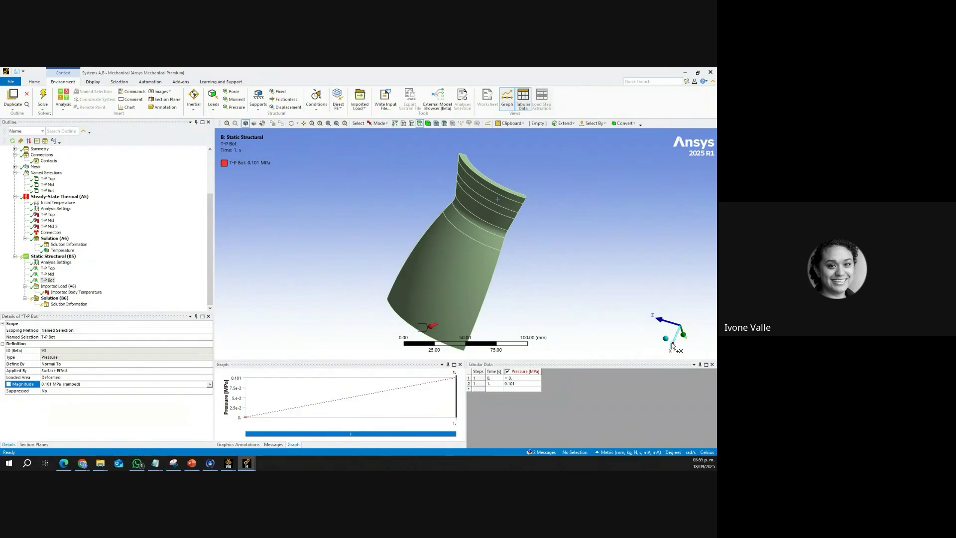
middle_drag(481, 233, 491, 196)
click(491, 197)
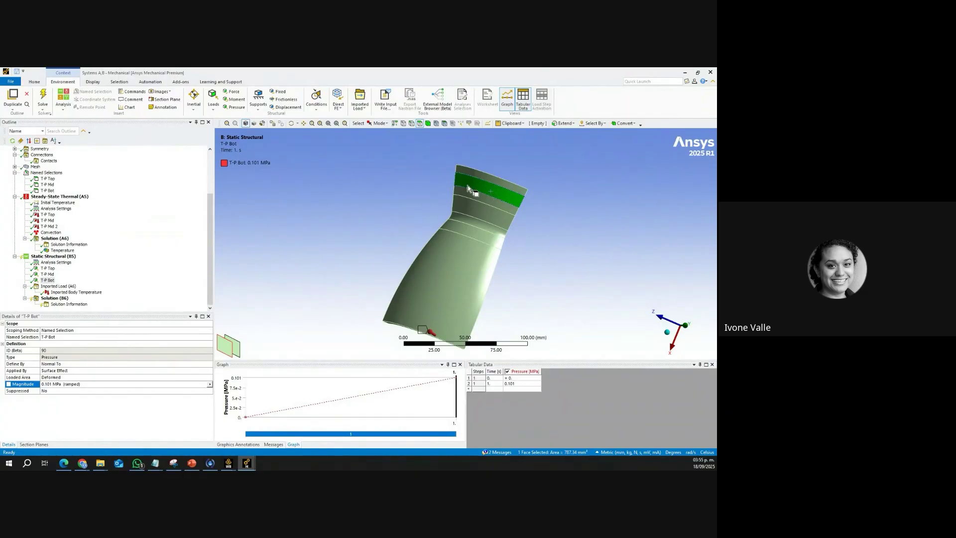
click(281, 92)
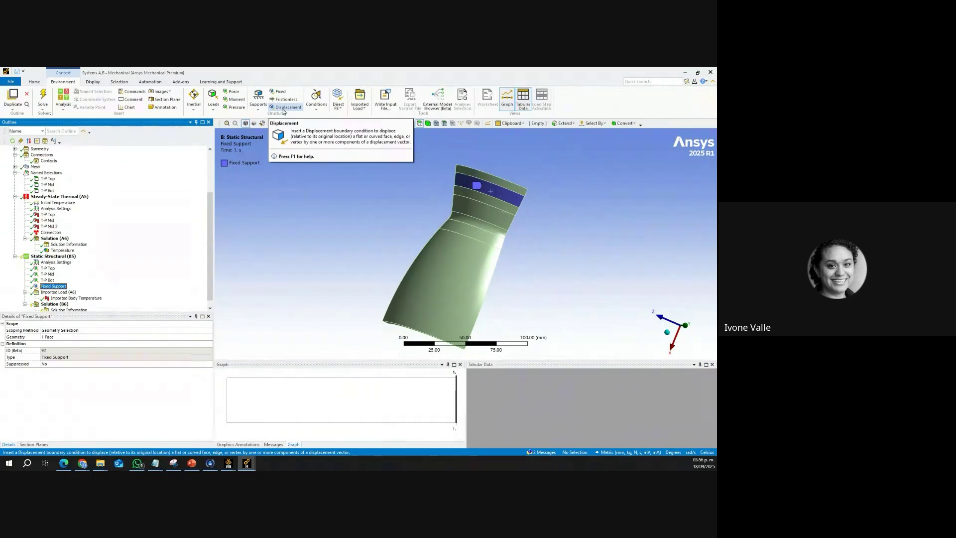
click(284, 110)
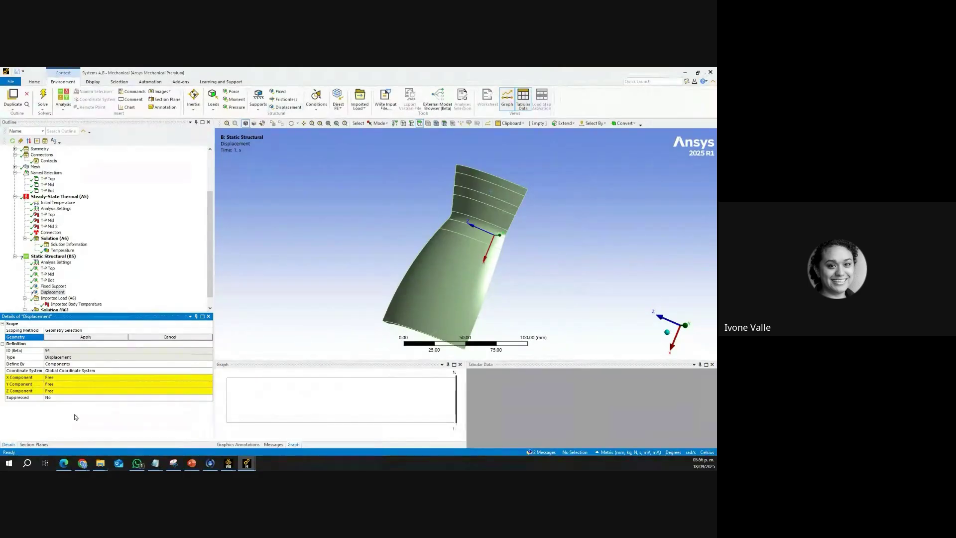
click(52, 377)
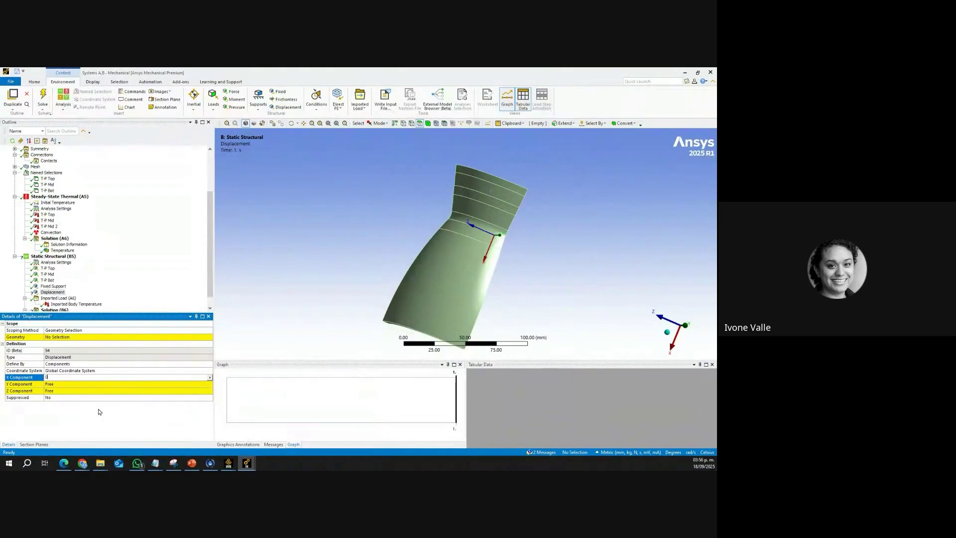
key(Return)
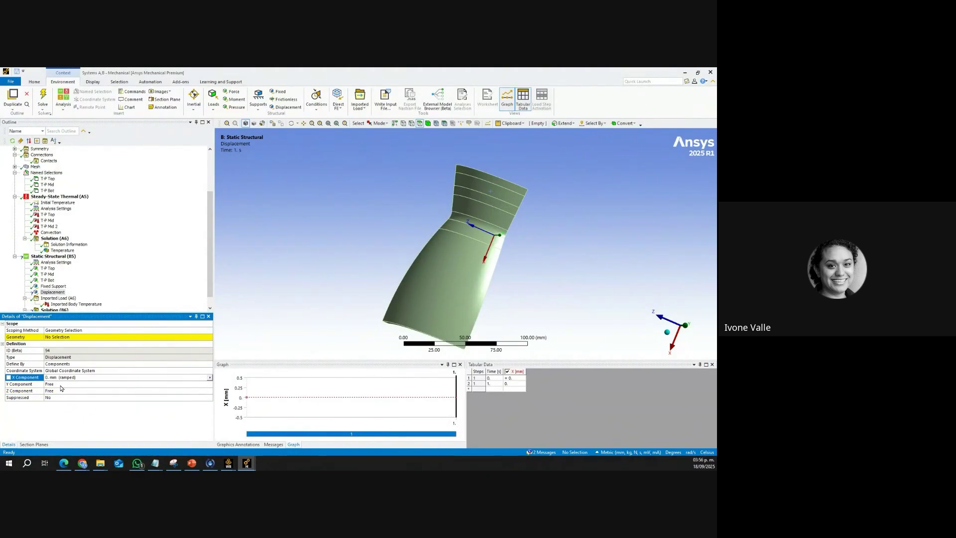
click(259, 111)
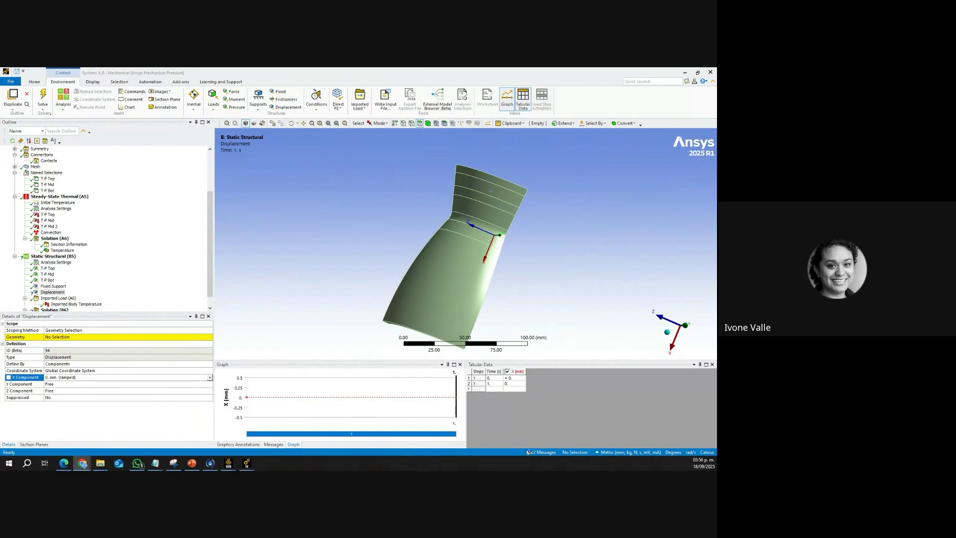
click(257, 110)
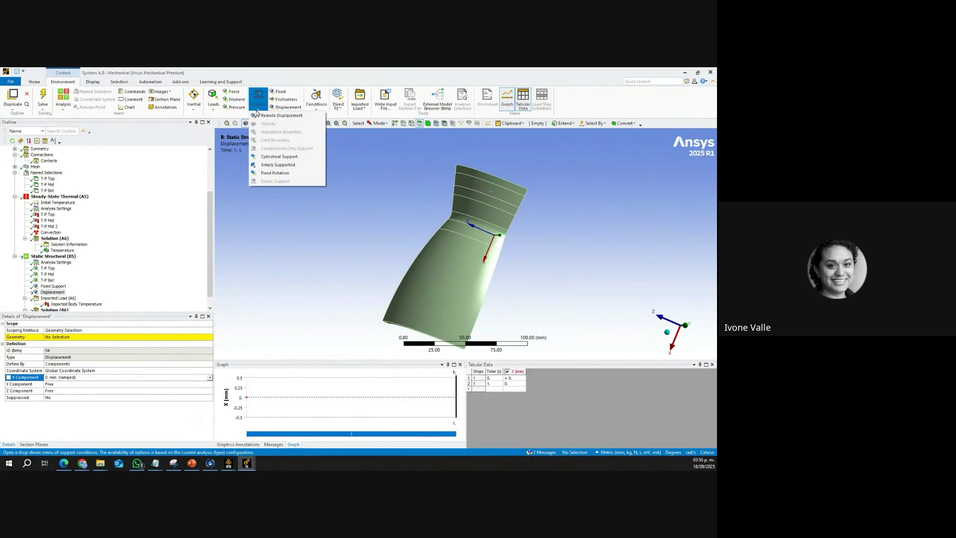
click(194, 111)
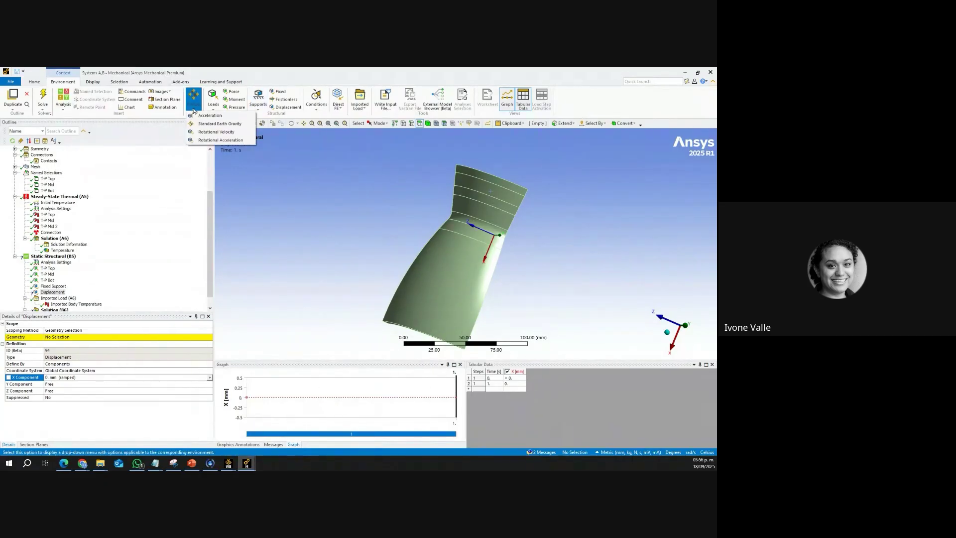
click(272, 79)
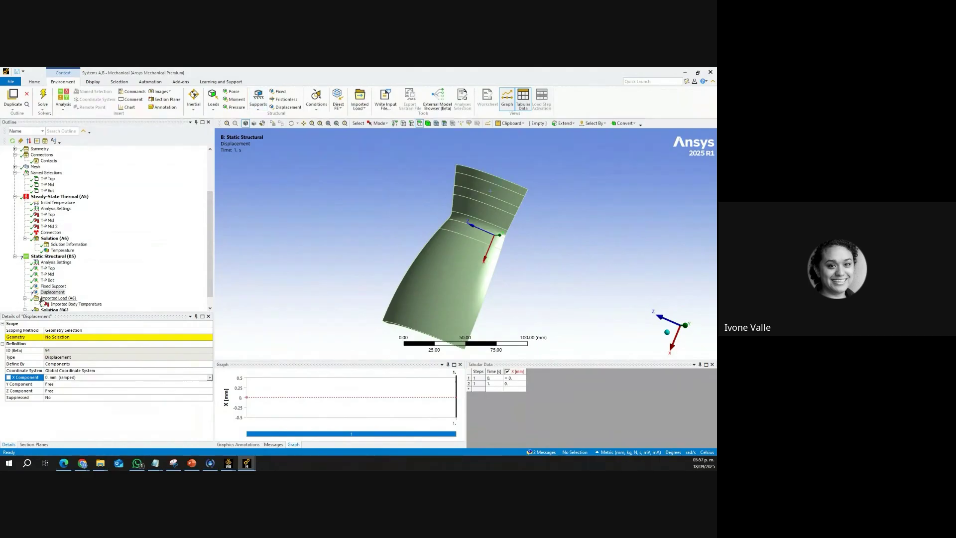
right_click(58, 294)
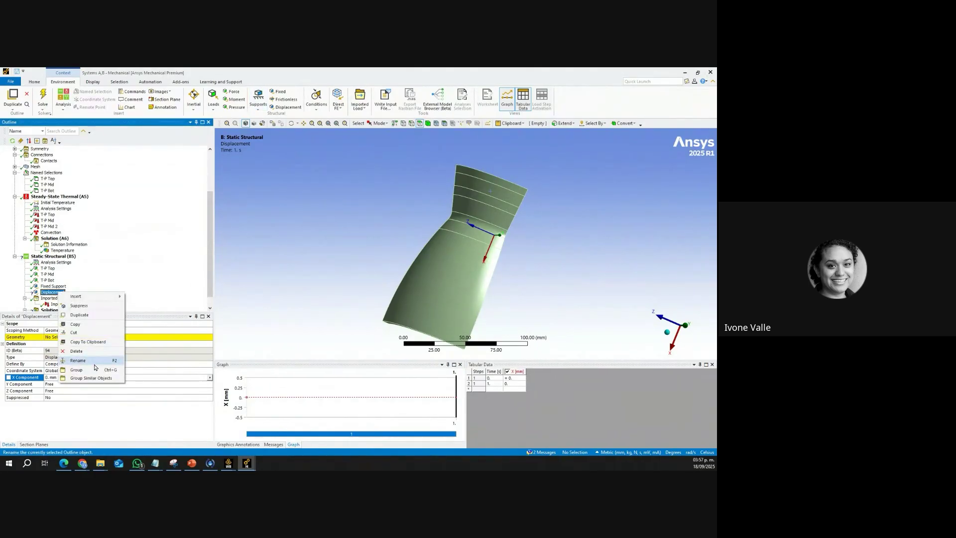
click(76, 351)
click(361, 293)
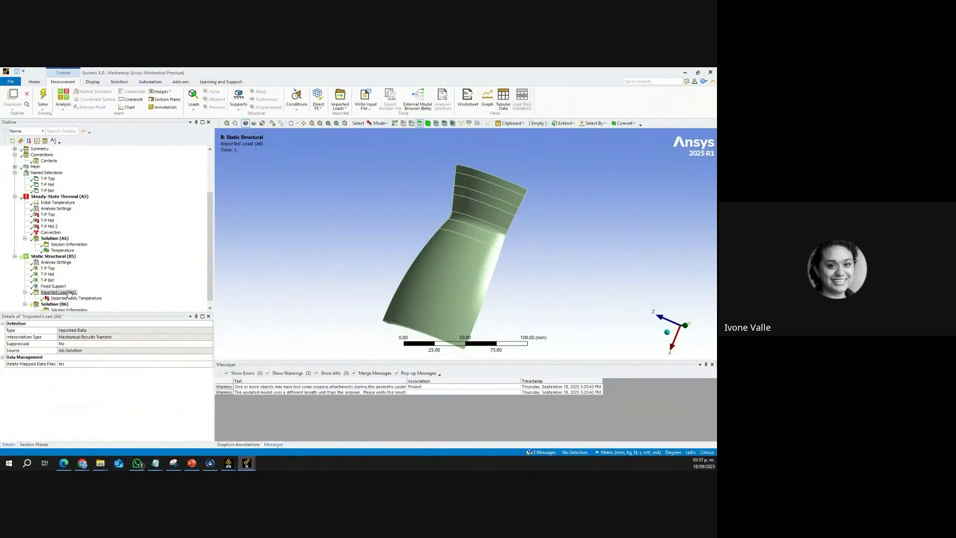
Step: Review the scoping of the three structural pressure loads and the fixed support on the nozzle
click(48, 269)
middle_drag(527, 315, 383, 280)
click(48, 275)
click(48, 280)
click(52, 286)
middle_drag(481, 220, 470, 240)
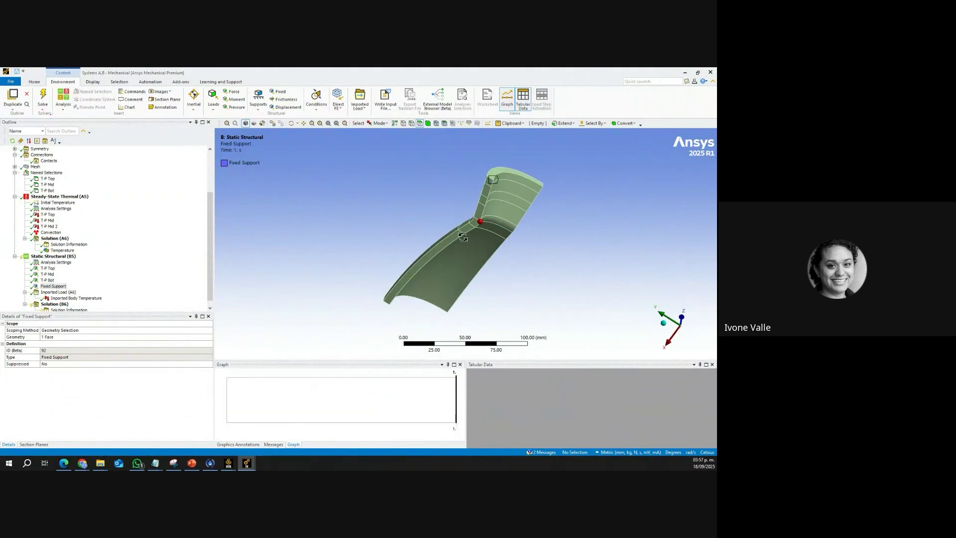
Step: Suppress the imported body temperature load in the static structural analysis
click(68, 298)
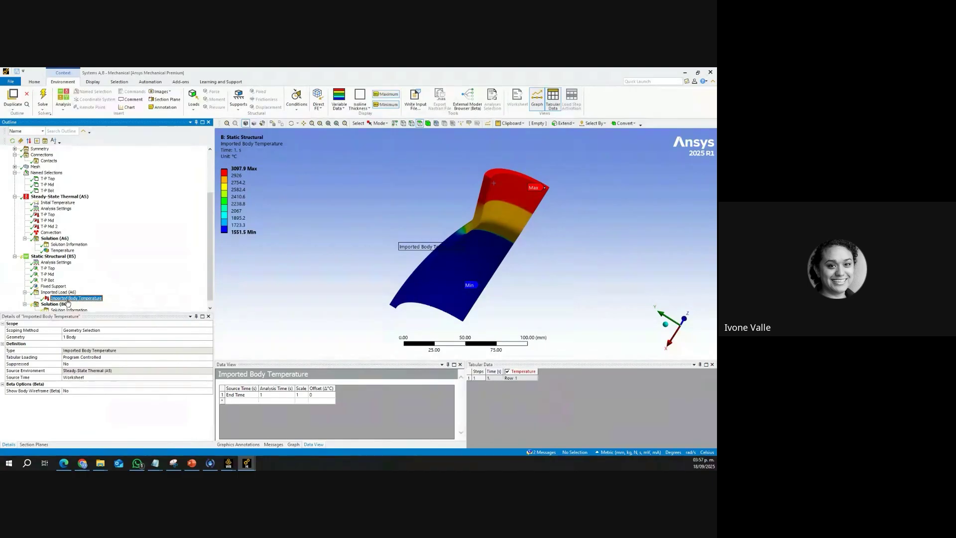
right_click(68, 303)
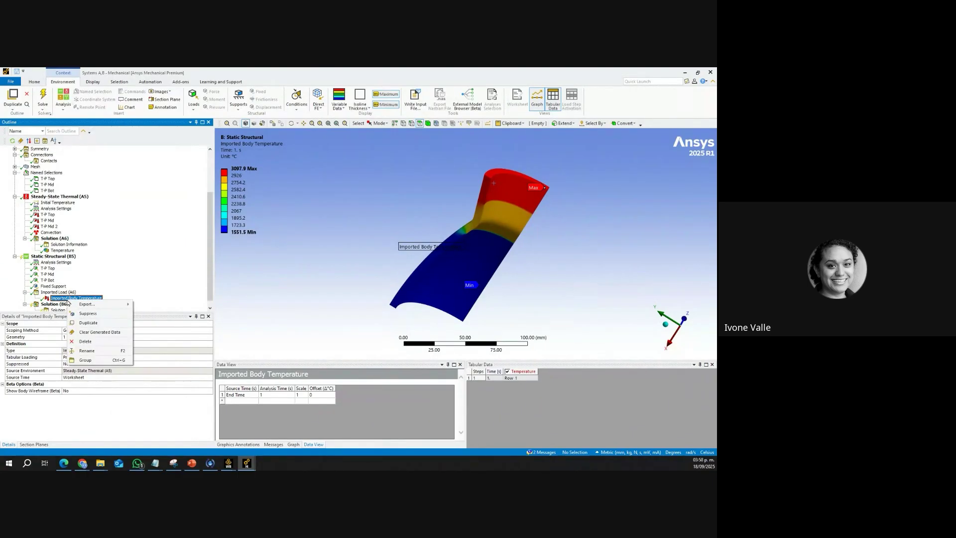
click(102, 314)
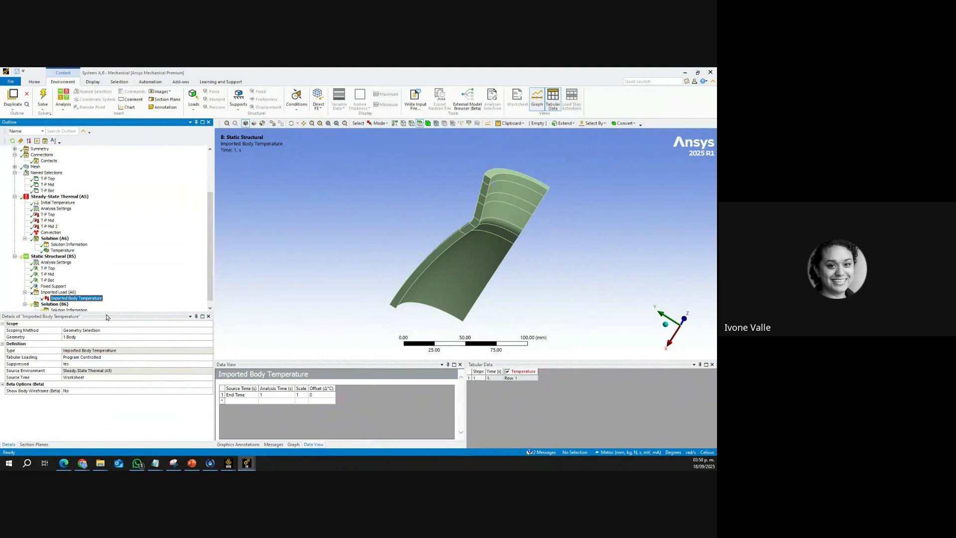
Step: Add Total Deformation and Equivalent (von-Mises) Stress results to the static structural solution
scroll(100, 298, down, 1)
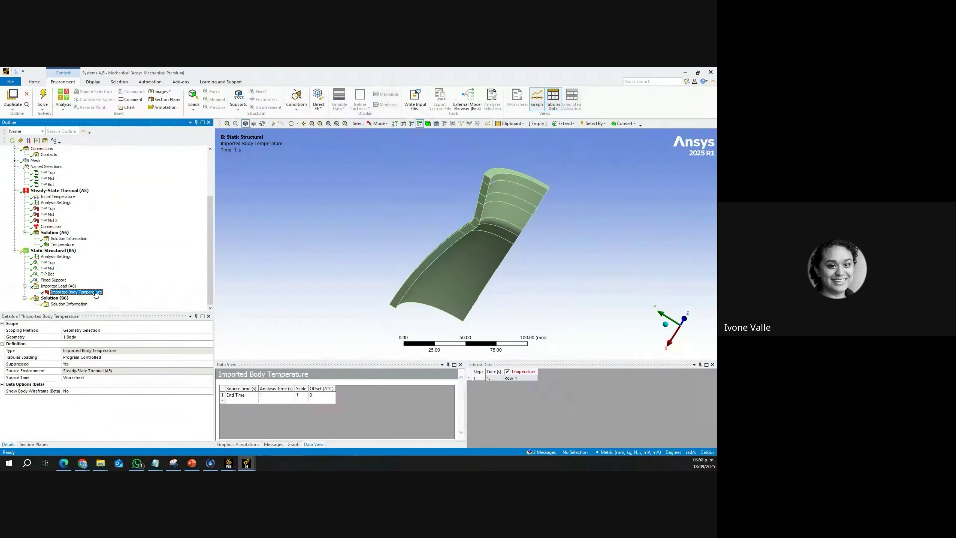
click(55, 299)
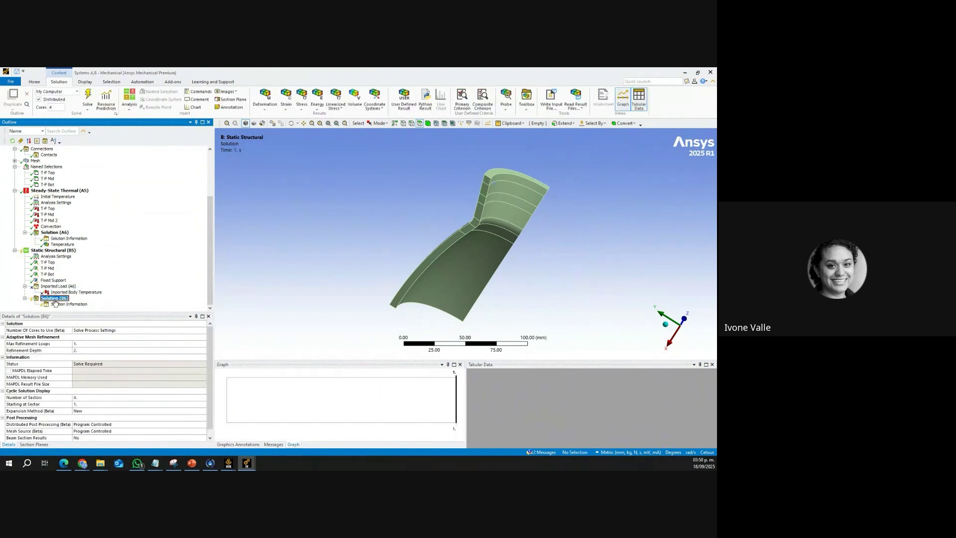
click(267, 108)
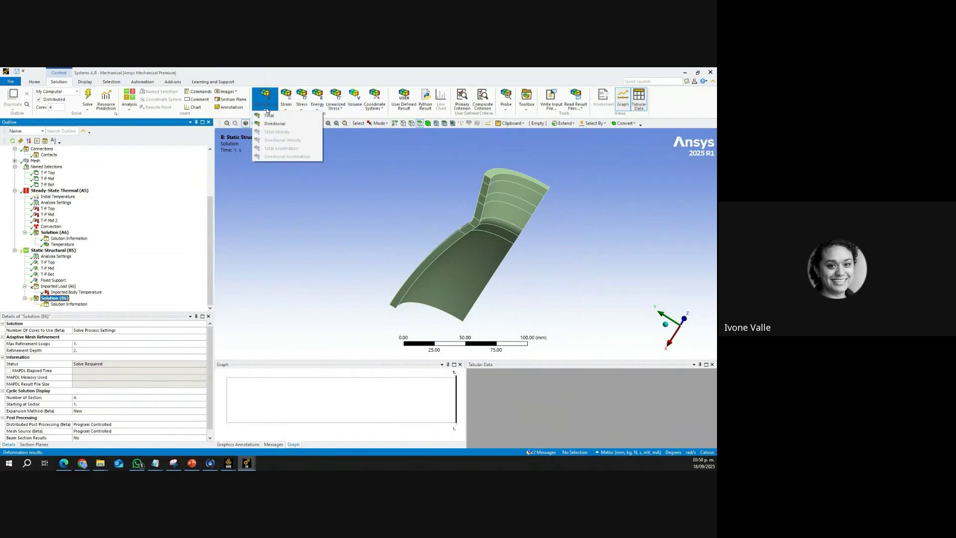
click(286, 117)
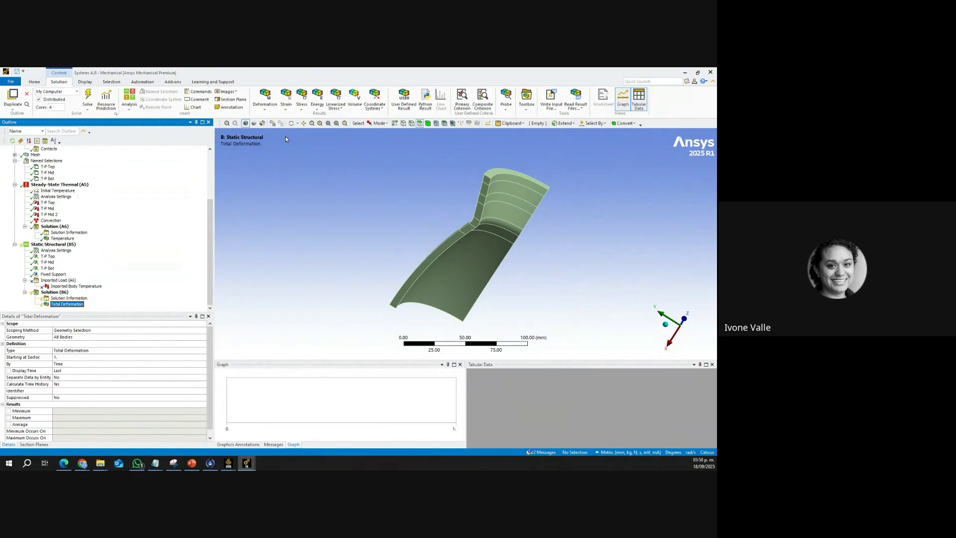
click(301, 111)
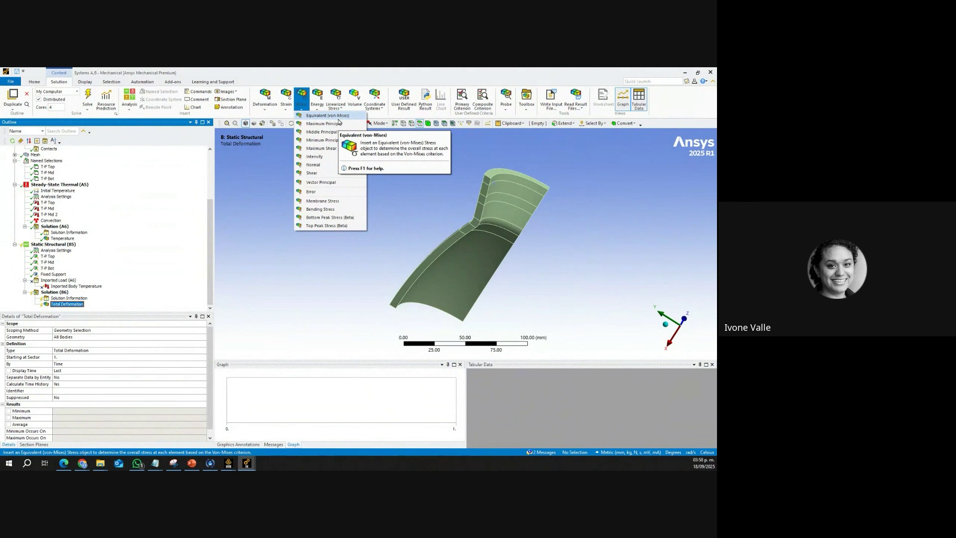
click(338, 118)
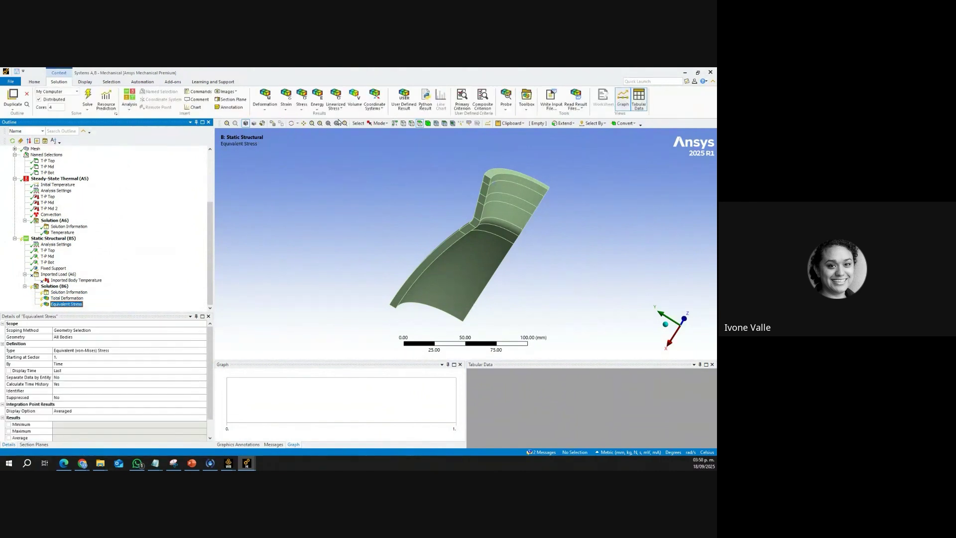
Step: Add a Stress Tool with a safety factor to the structural solution and solve the static structural analysis
click(524, 106)
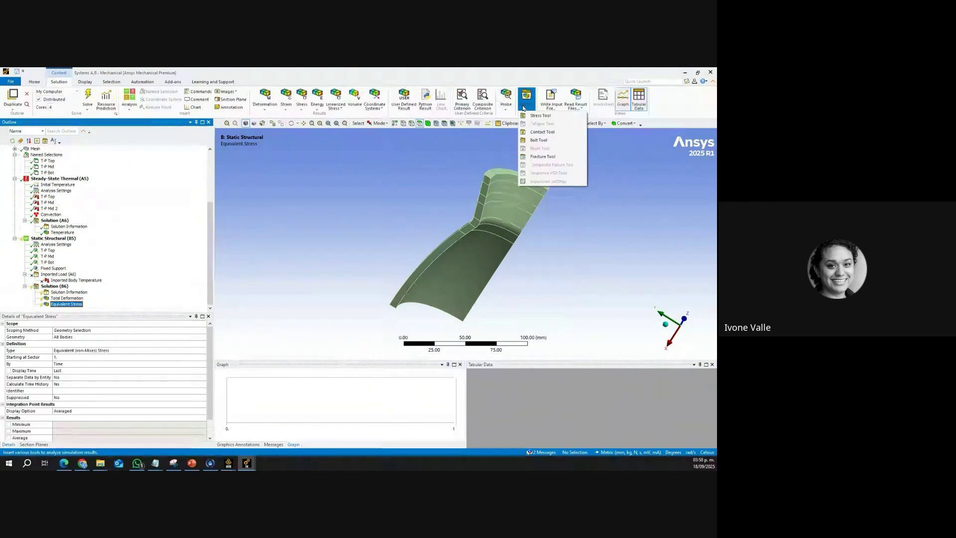
click(555, 118)
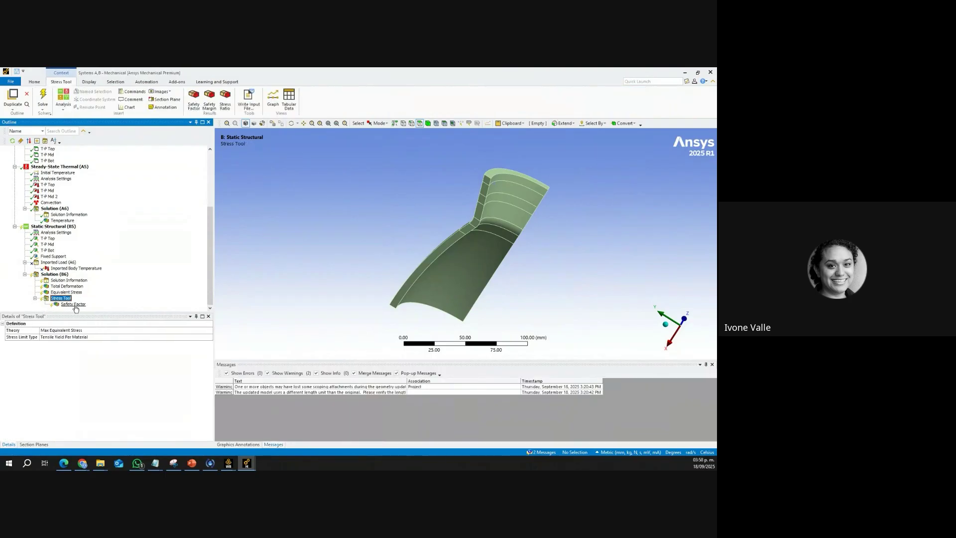
click(63, 275)
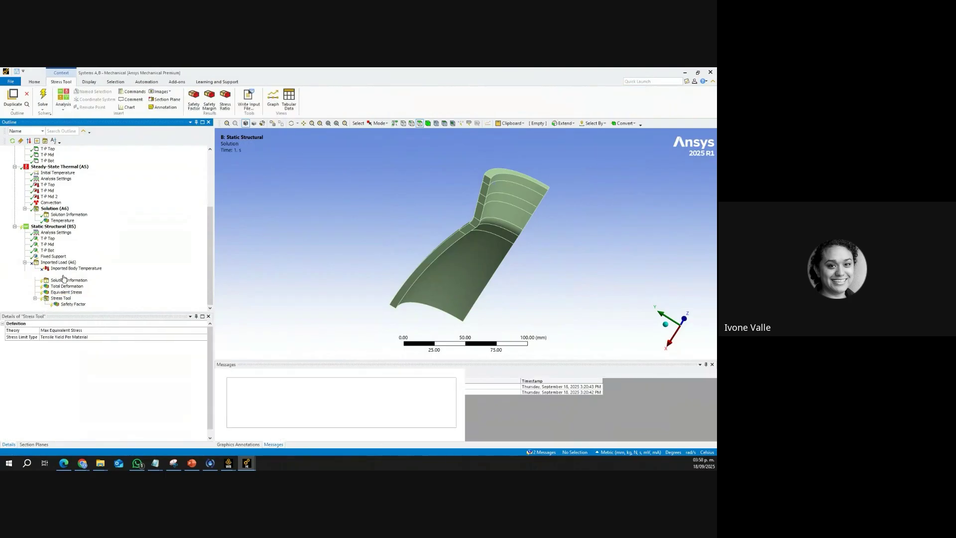
right_click(63, 277)
click(79, 293)
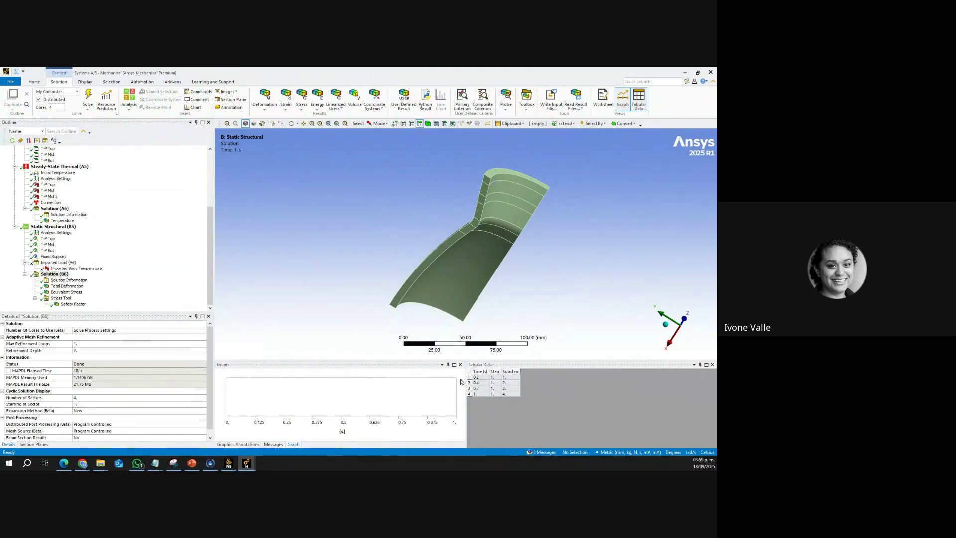
Step: Display the total deformation result on the full nozzle and play its animation
middle_drag(459, 205, 437, 214)
click(67, 286)
drag(441, 282, 373, 286)
click(259, 373)
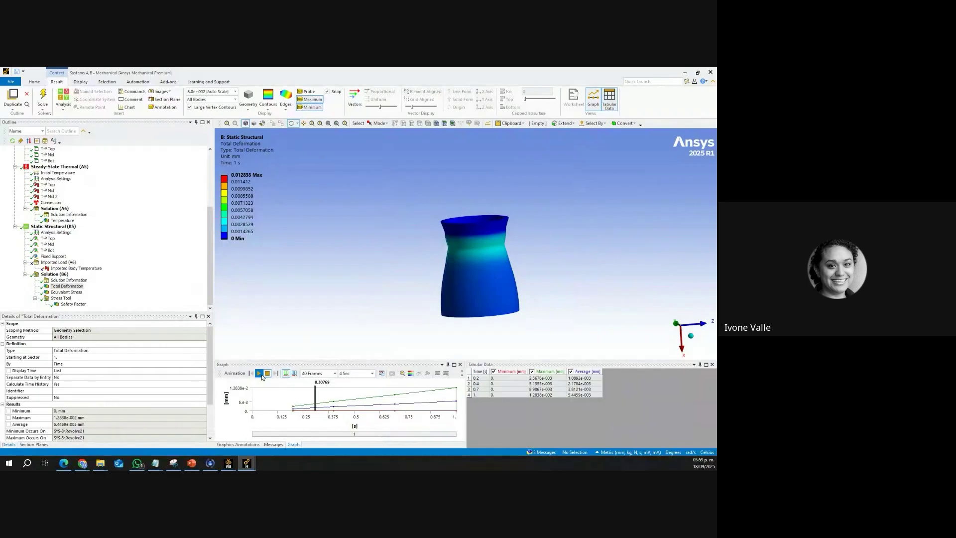
Step: Set the deformation display scale of the total deformation result to 1.0 (True Scale)
click(222, 94)
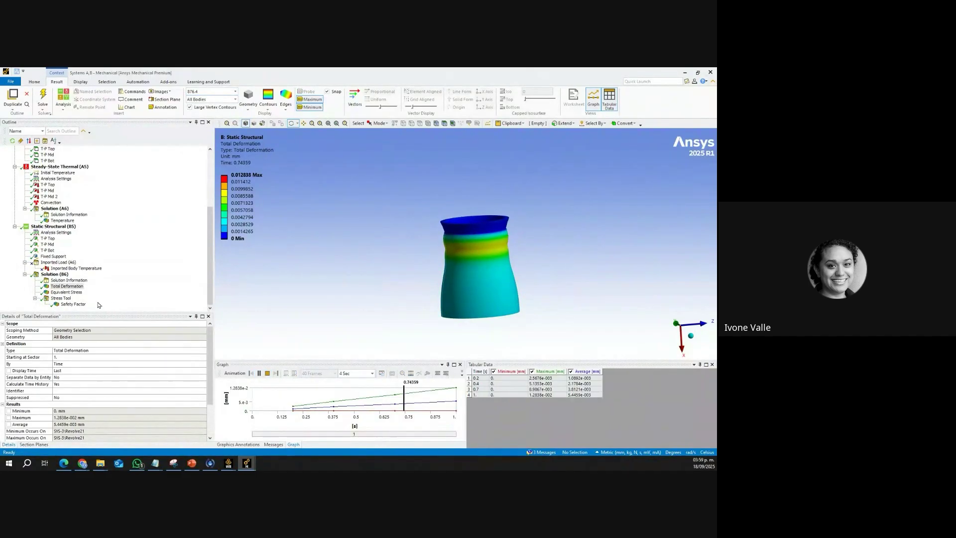
click(235, 92)
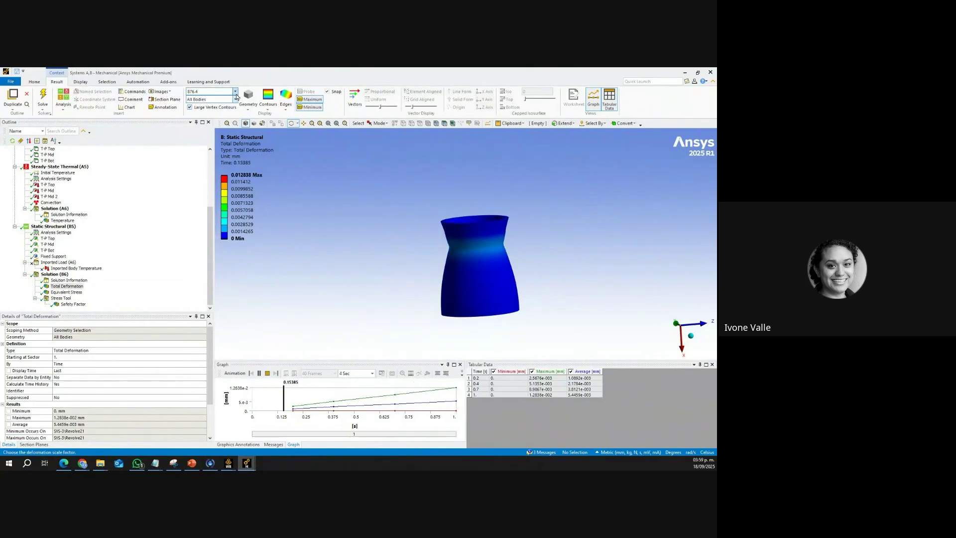
click(214, 103)
drag(418, 266, 482, 267)
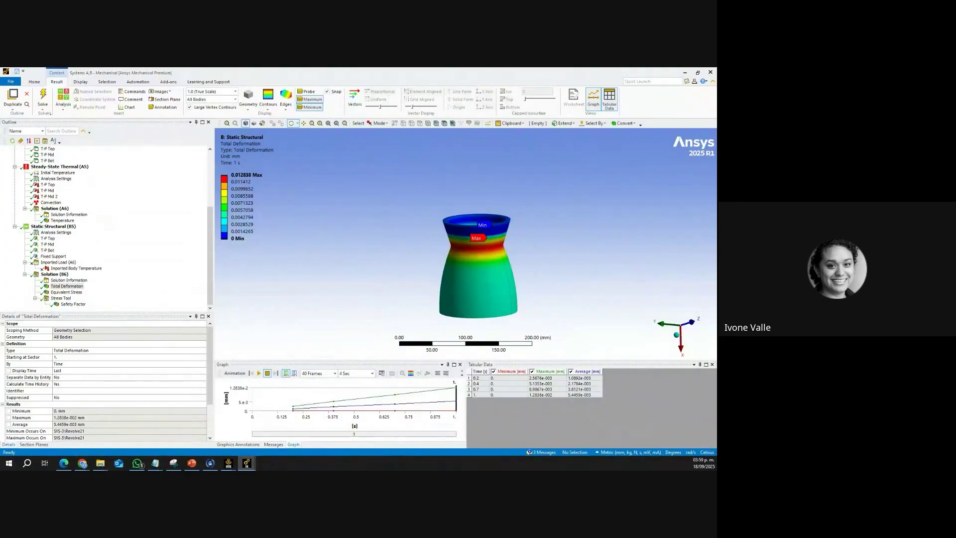
Step: Inspect the equivalent stress result on the nozzle and review the T-P Mid and T-P Top pressures and the fixed support
click(77, 294)
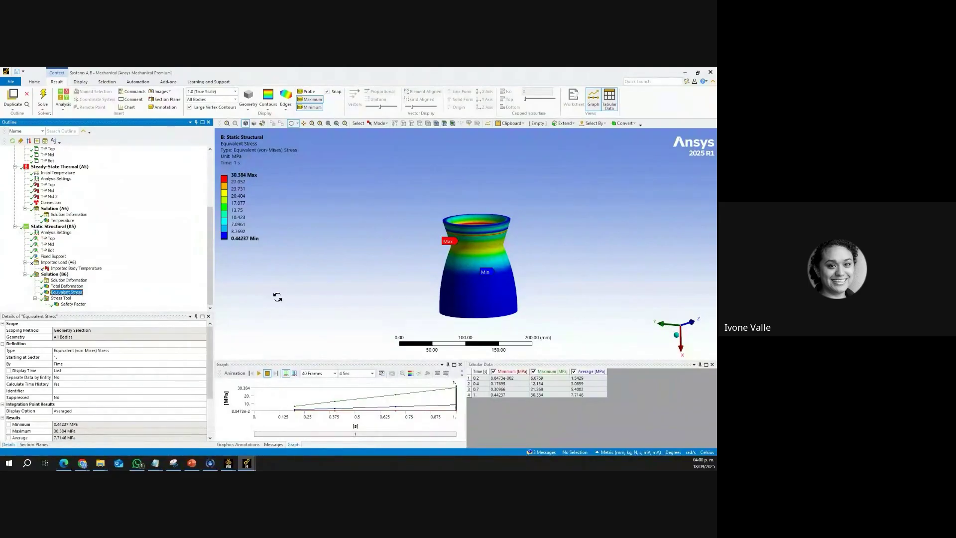
drag(278, 297, 440, 265)
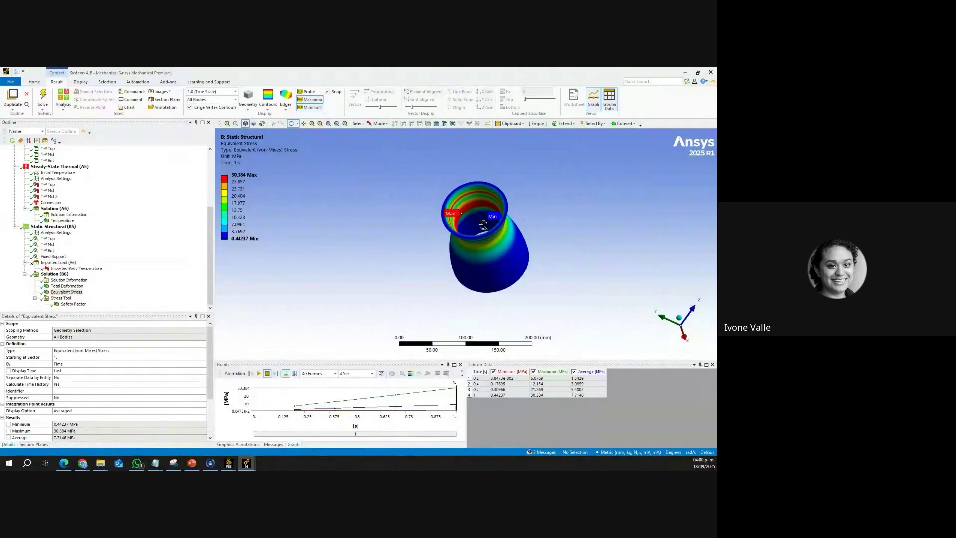
click(47, 245)
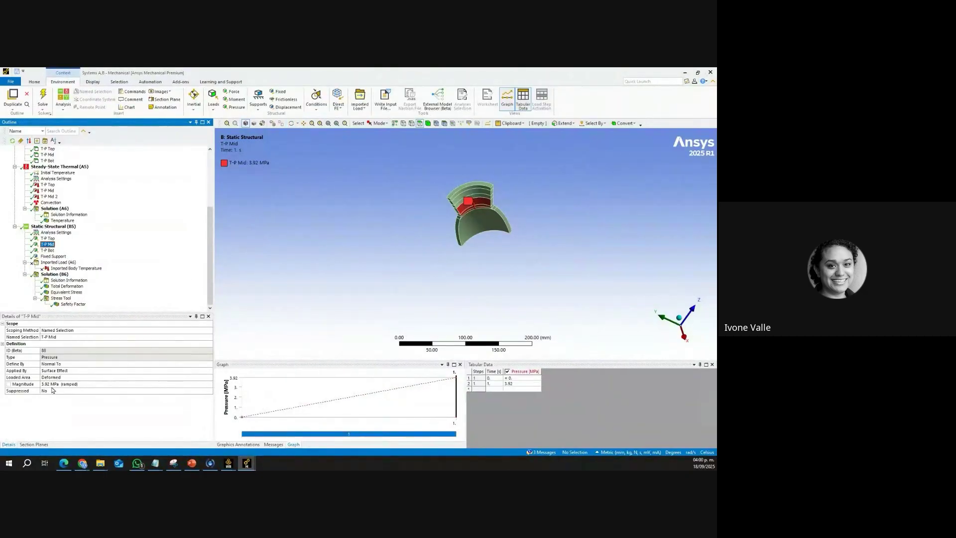
click(52, 240)
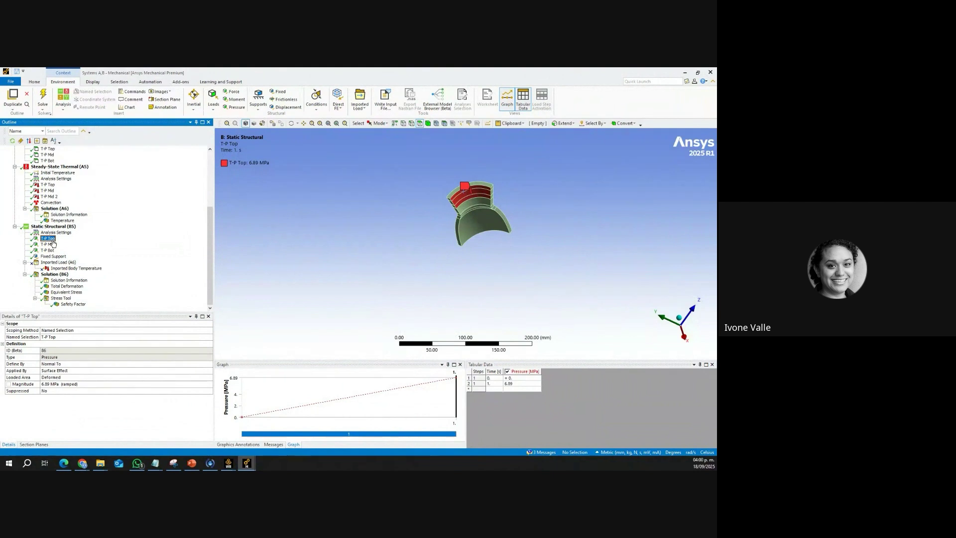
click(52, 256)
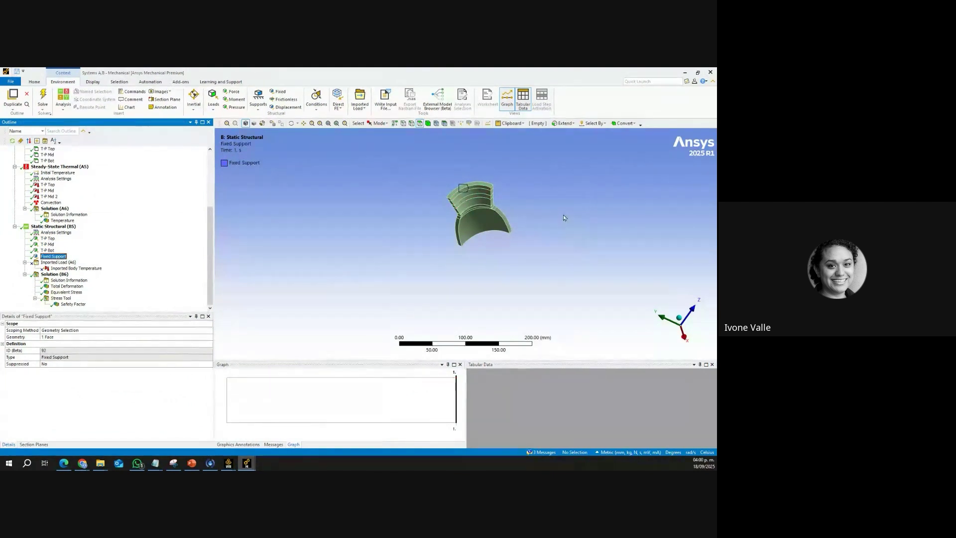
middle_drag(465, 208, 584, 195)
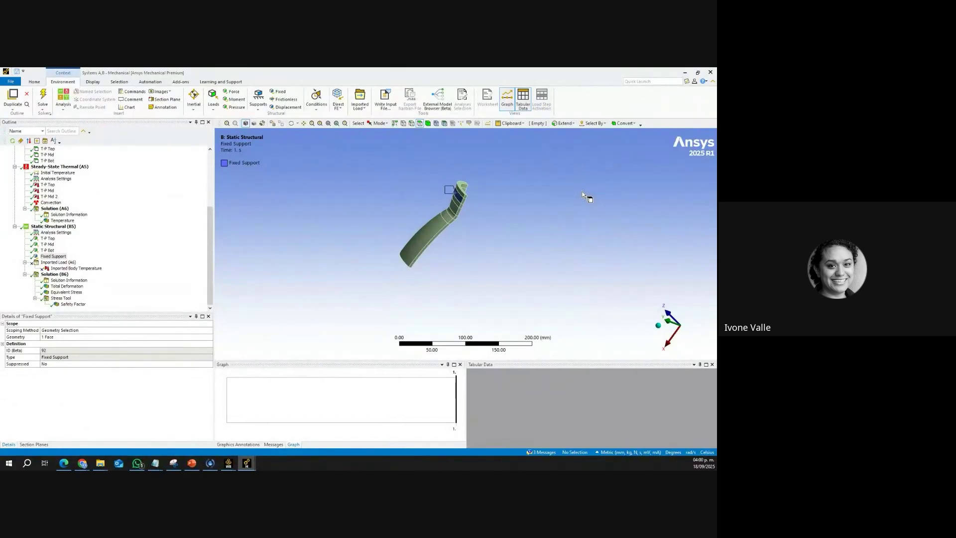
Step: Show the mesh elements on the equivalent stress result of the full nozzle
click(67, 292)
drag(440, 241, 390, 241)
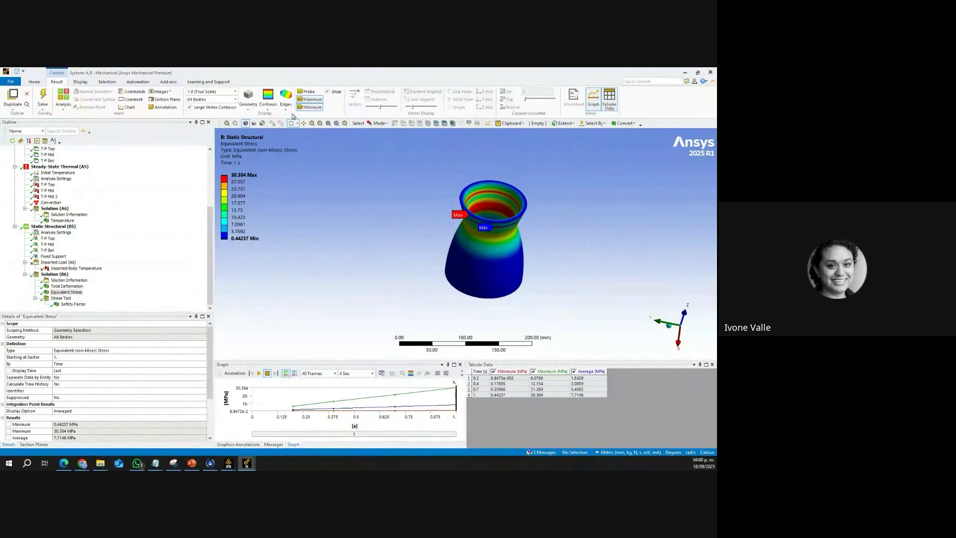
click(286, 99)
click(304, 140)
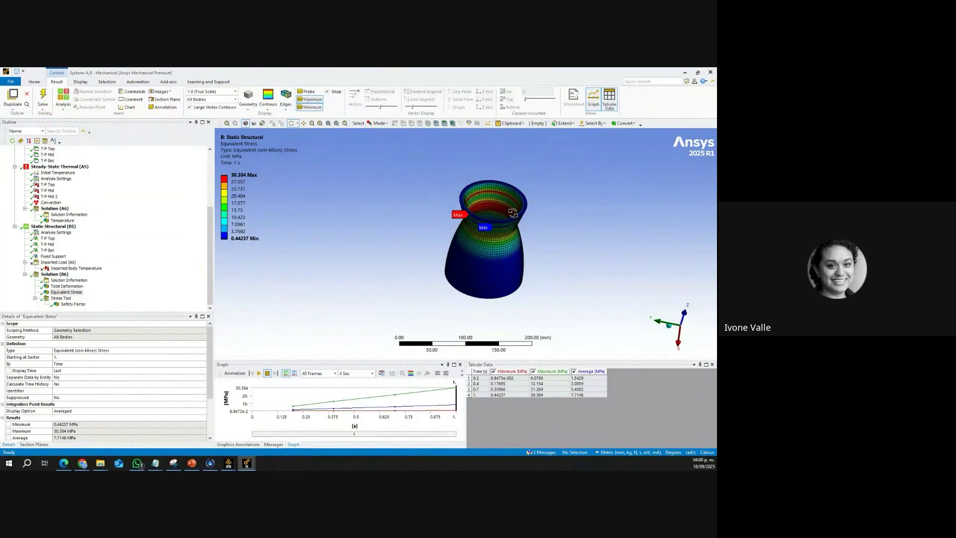
right_drag(463, 173, 506, 204)
scroll(409, 219, down, 5)
scroll(432, 219, down, 5)
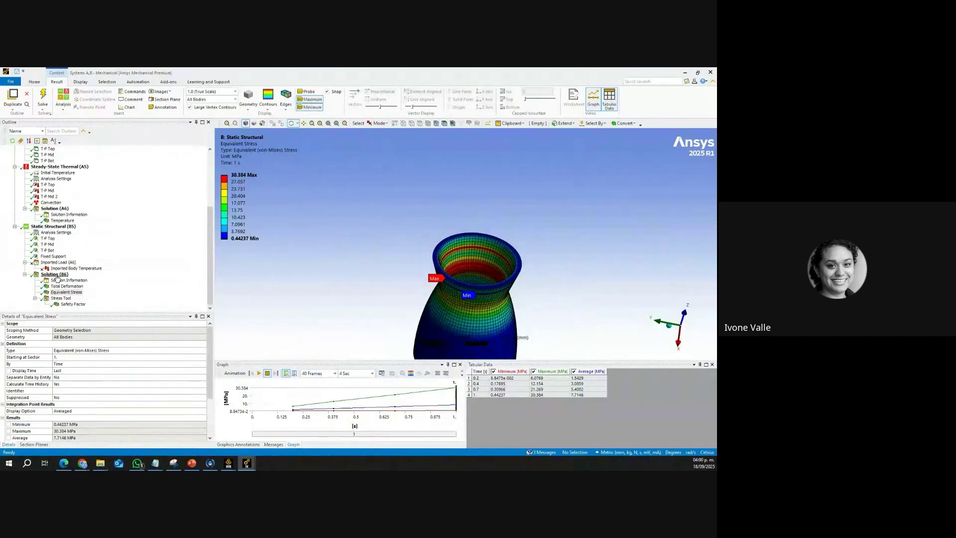
Step: Set the structural solution's number of cyclic sectors to 0, re-evaluate all results and display the equivalent stress
click(56, 275)
click(83, 397)
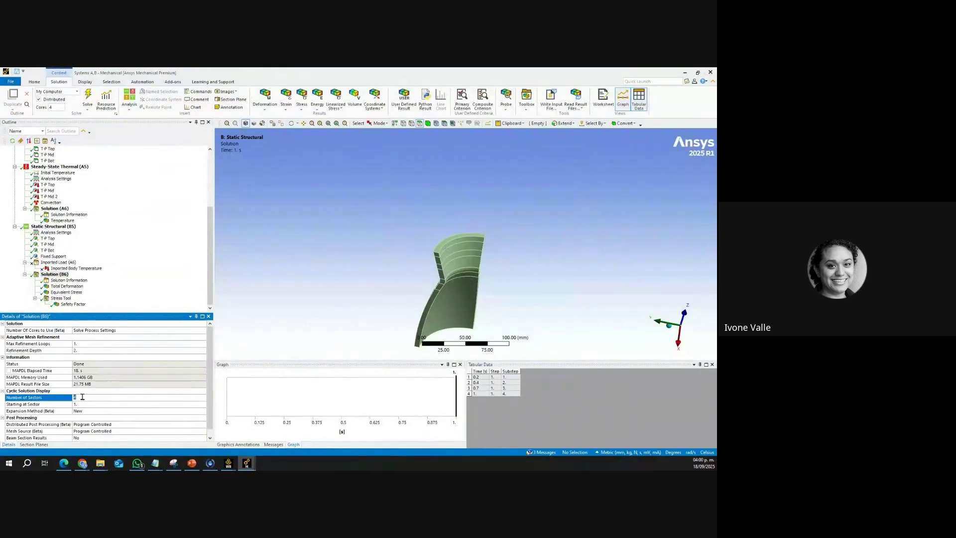
text(0)
key(Return)
right_click(57, 275)
click(85, 286)
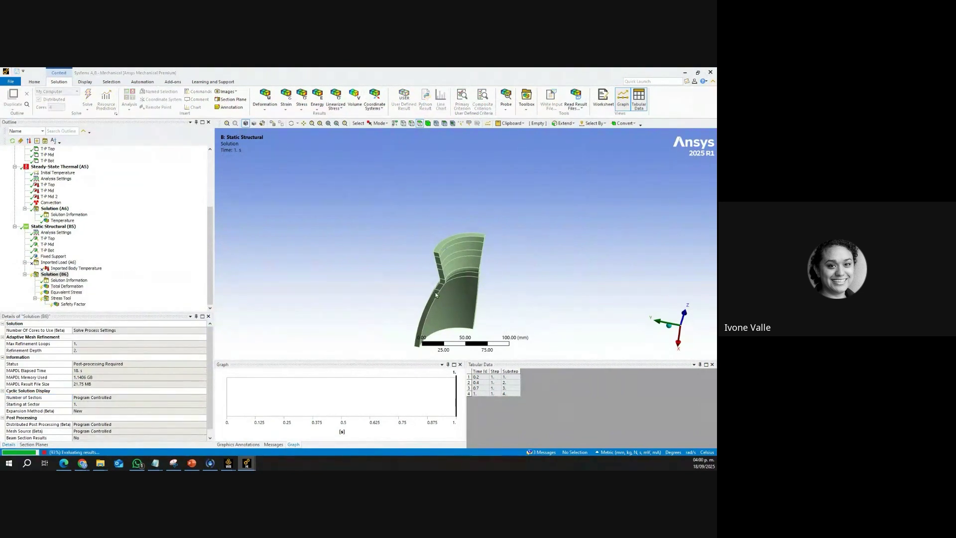
click(67, 291)
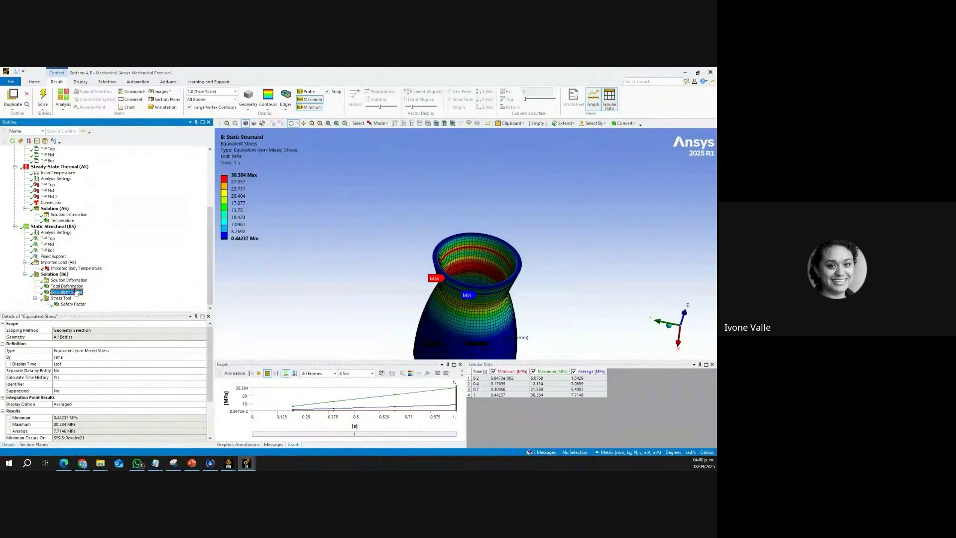
Step: Set Num Repeat of the symmetry's Graphical Expansion 1 to 0 and check the total deformation result
scroll(45, 199, up, 2)
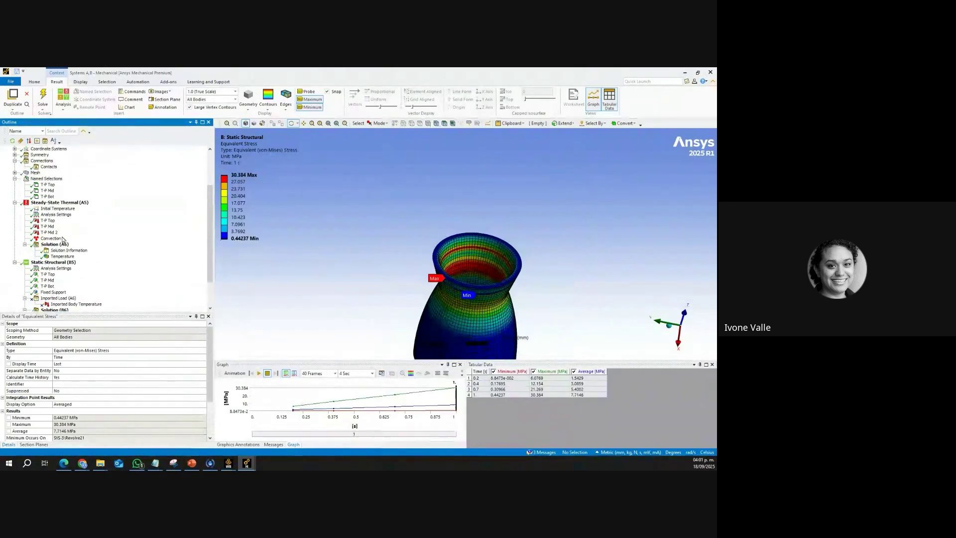
click(35, 172)
click(40, 154)
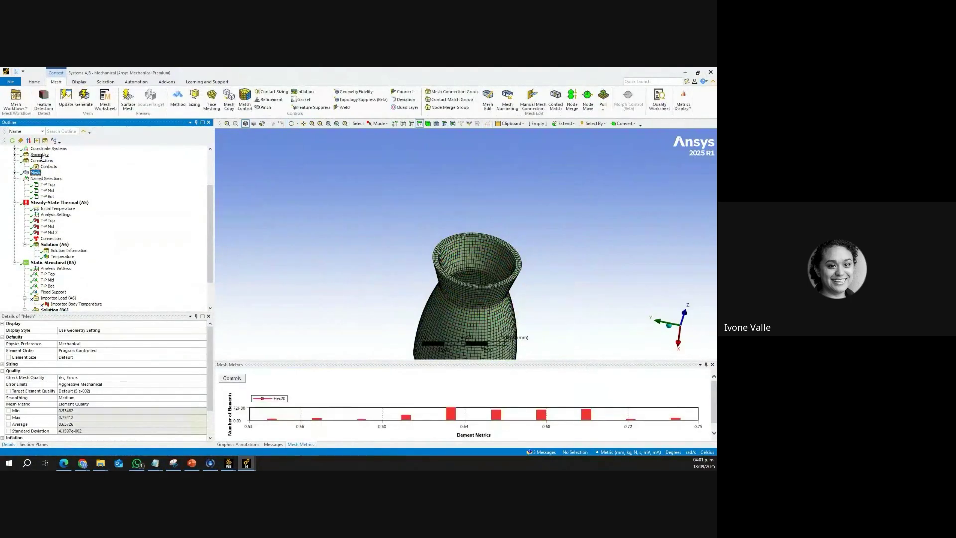
click(125, 330)
text(0)
key(Return)
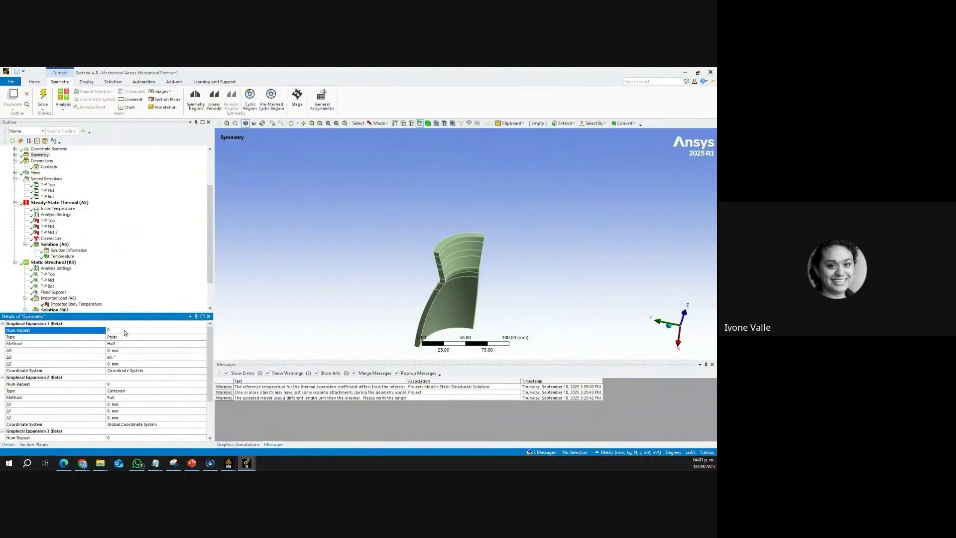
scroll(91, 275, down, 2)
click(67, 286)
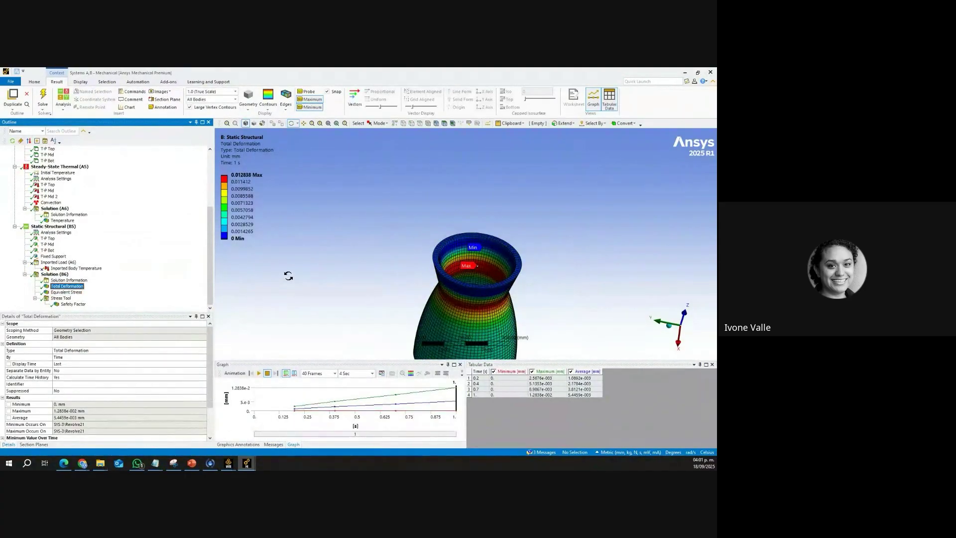
Step: Set the structural solution's number of cyclic sectors to 1 and re-evaluate all results
click(54, 274)
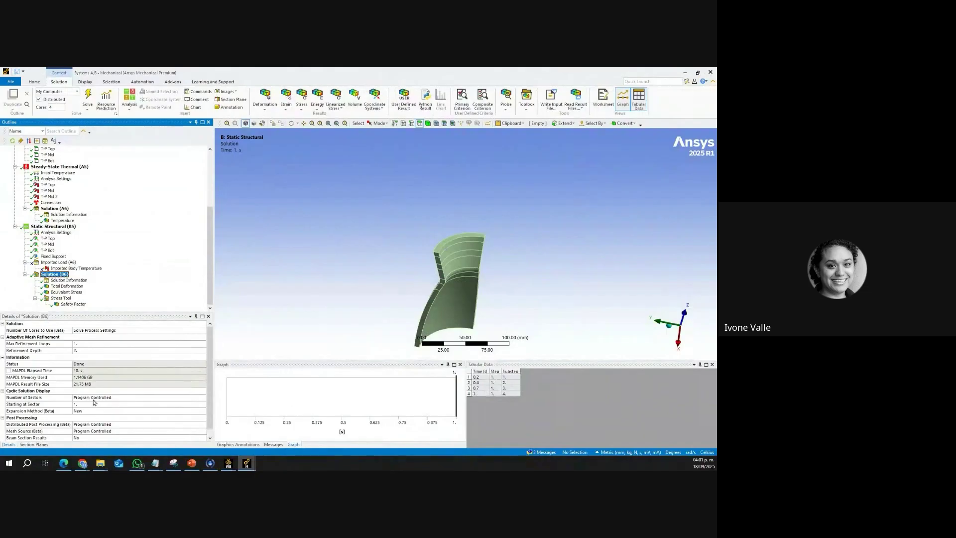
click(94, 399)
key(Return)
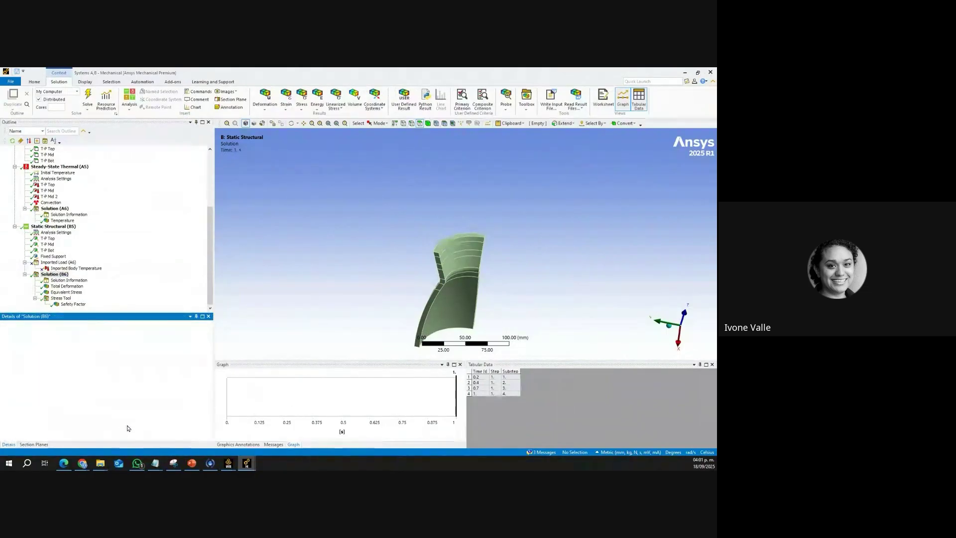
right_click(55, 276)
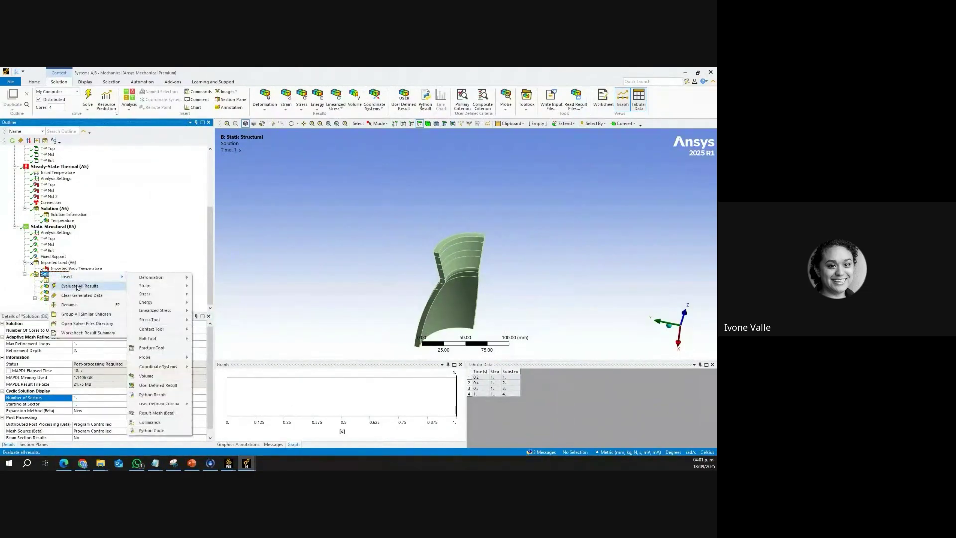
click(80, 286)
Step: Examine the equivalent stress on the single nozzle sector, especially around the maximum on the inner wall at the throat
click(66, 292)
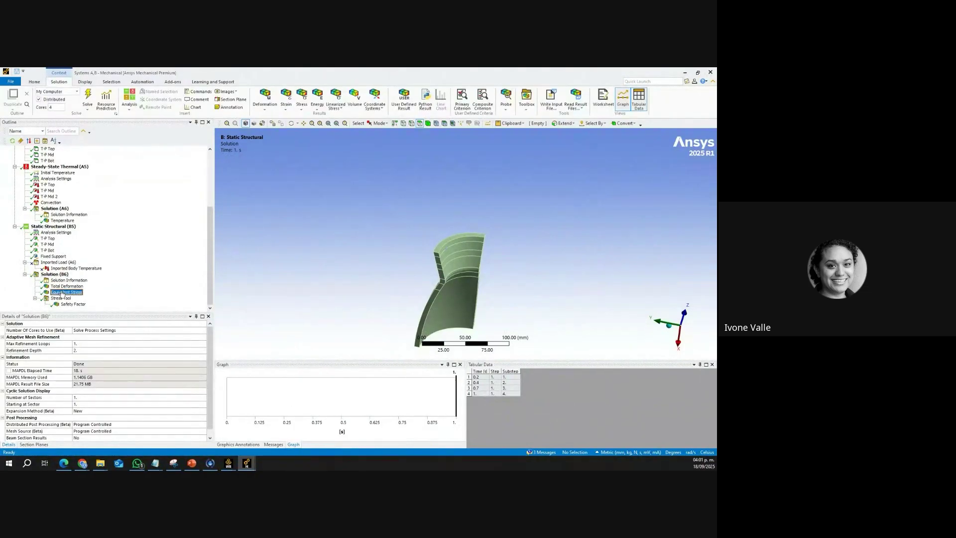
right_drag(414, 259, 492, 312)
drag(416, 227, 412, 190)
middle_drag(418, 198, 381, 287)
scroll(440, 237, up, 3)
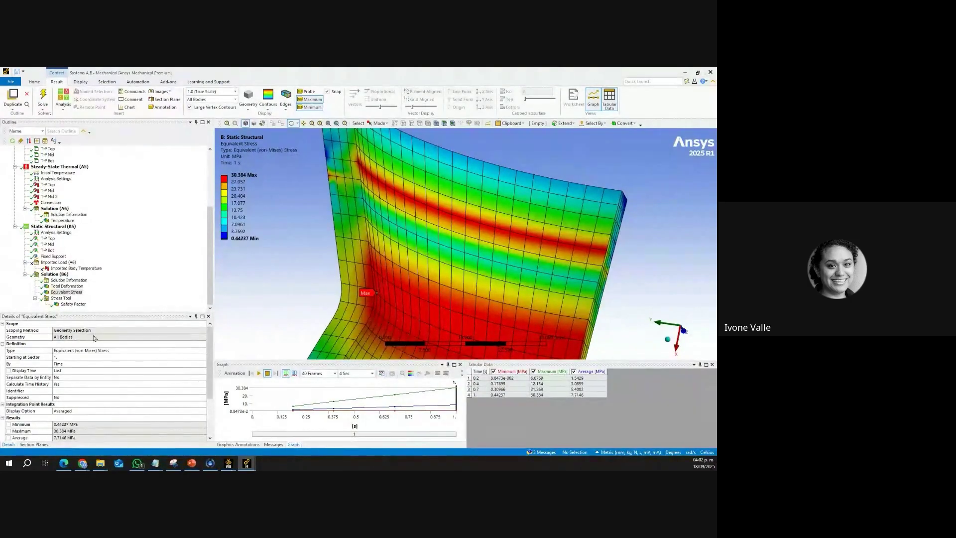
click(54, 274)
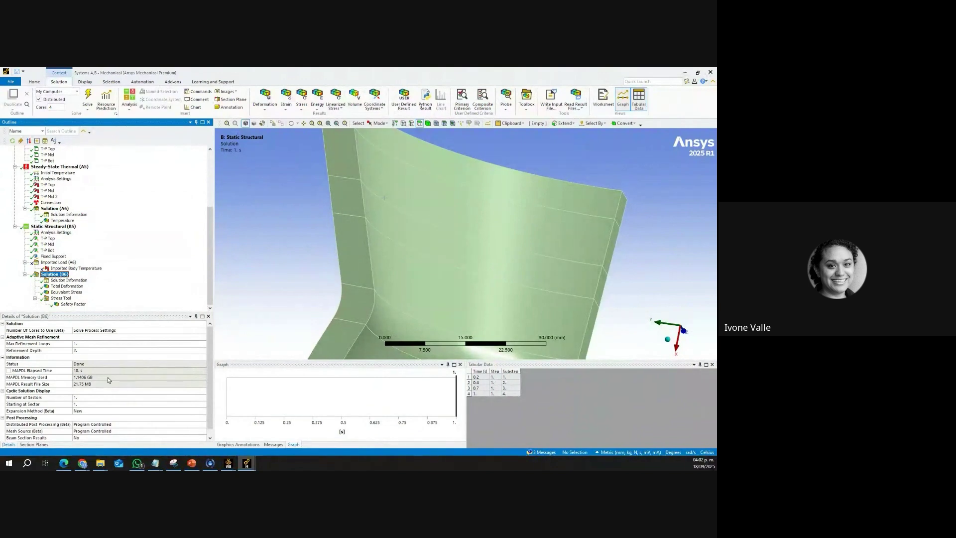
click(66, 292)
scroll(405, 258, down, 3)
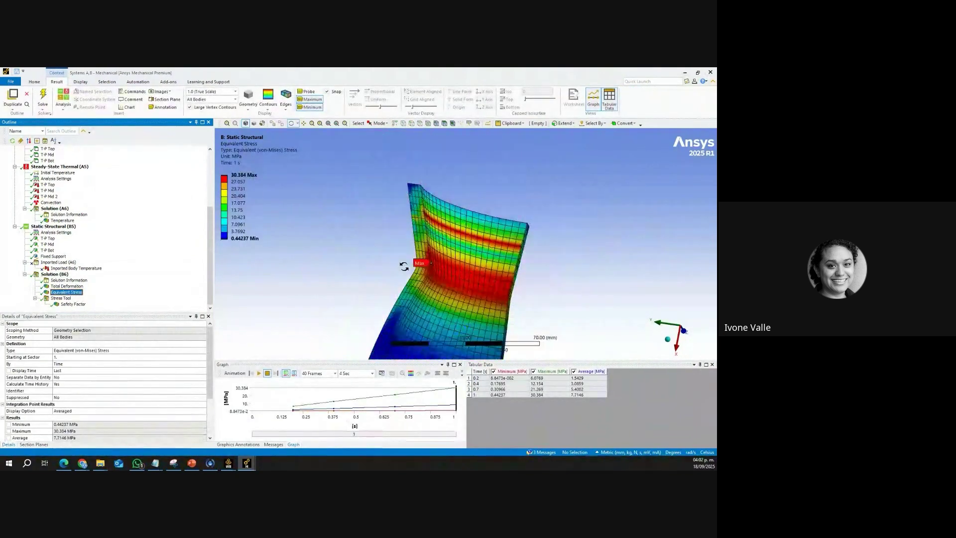
scroll(401, 264, down, 2)
ctrl+middle_drag(438, 296, 348, 230)
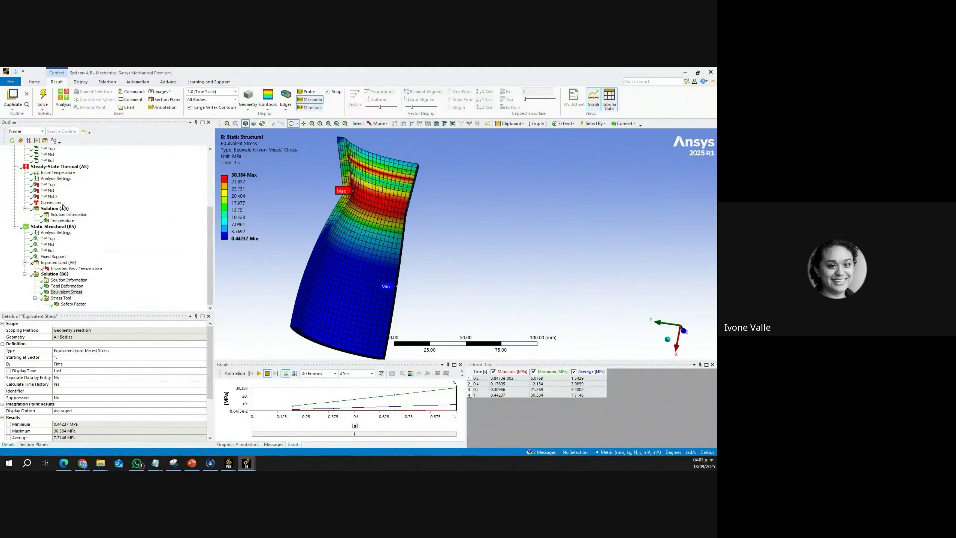
Step: Set Num Repeat of the symmetry's Graphical Expansion 1 to 4 and check the equivalent stress result
scroll(87, 235, up, 3)
click(40, 173)
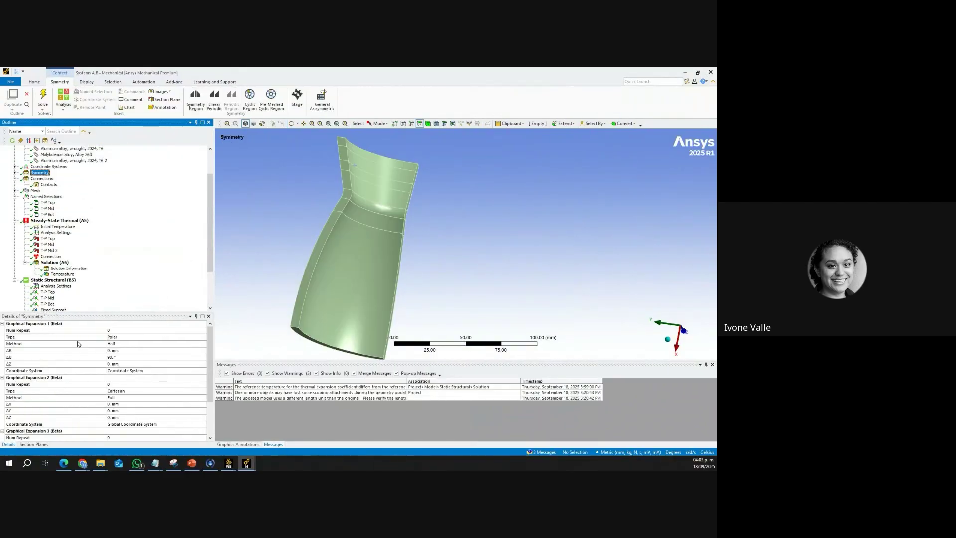
click(125, 331)
text(4)
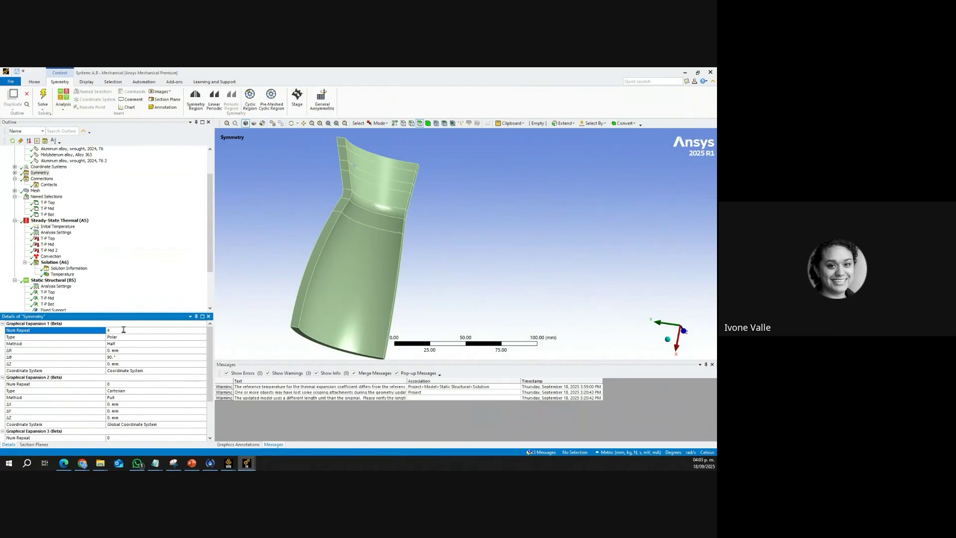
scroll(116, 288, down, 3)
click(75, 293)
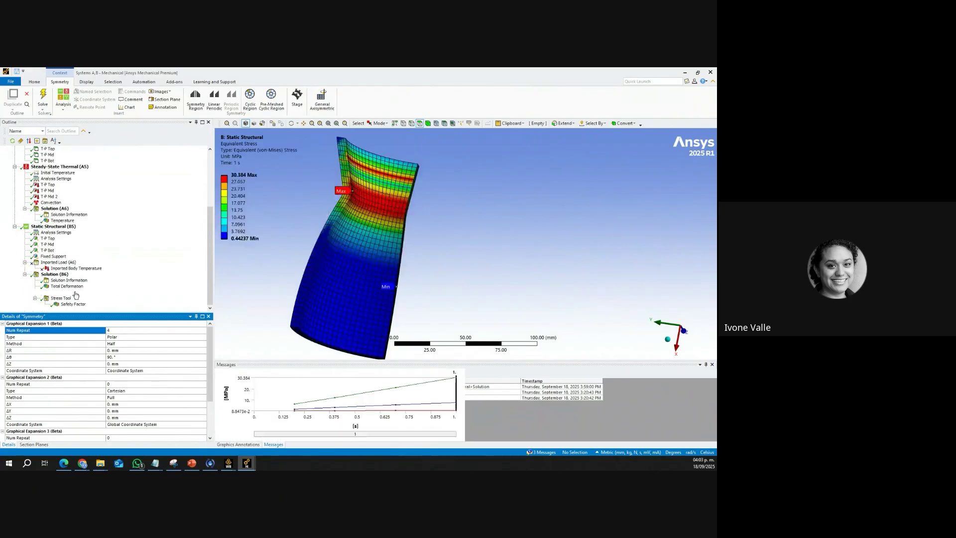
Step: Set the structural solution's number of cyclic sectors to 4 and re-evaluate all results
click(54, 275)
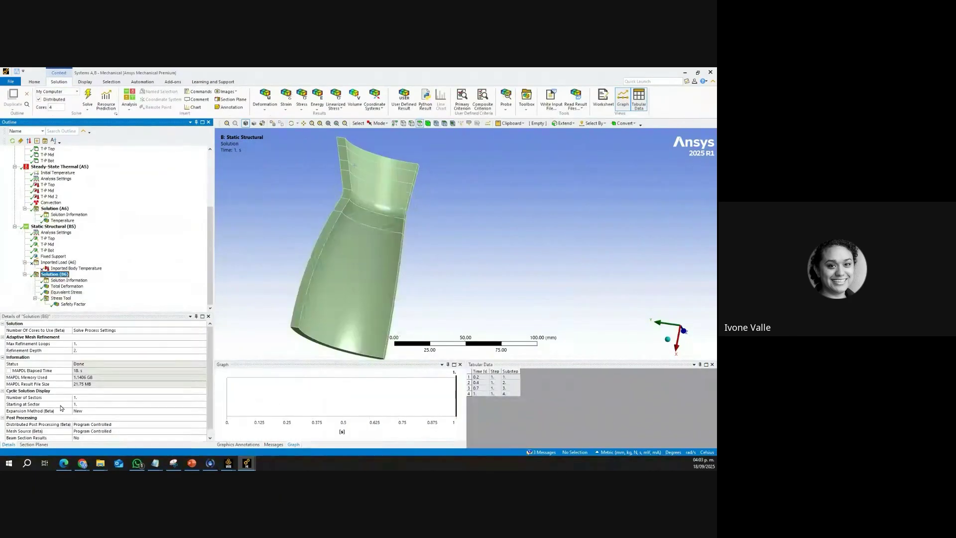
click(89, 398)
text(4)
key(Return)
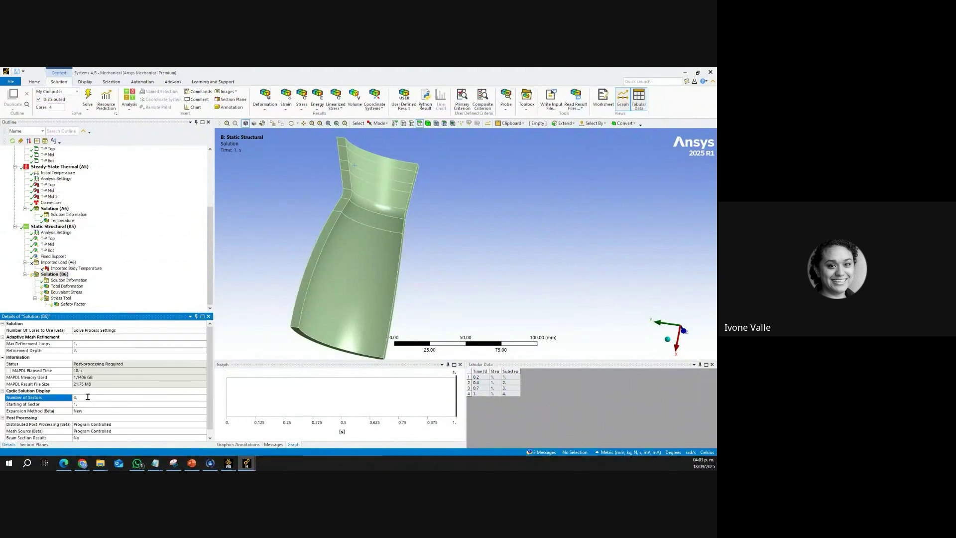
right_click(61, 275)
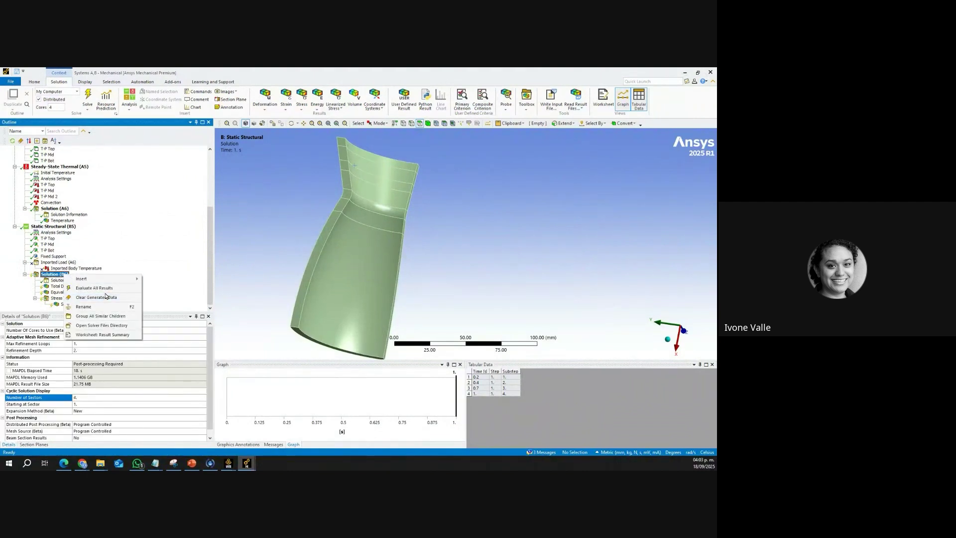
click(106, 289)
Step: Cut the full nozzle's equivalent stress result with a lengthwise section plane through its middle to expose the inner wall
click(67, 292)
drag(428, 243, 432, 289)
click(686, 316)
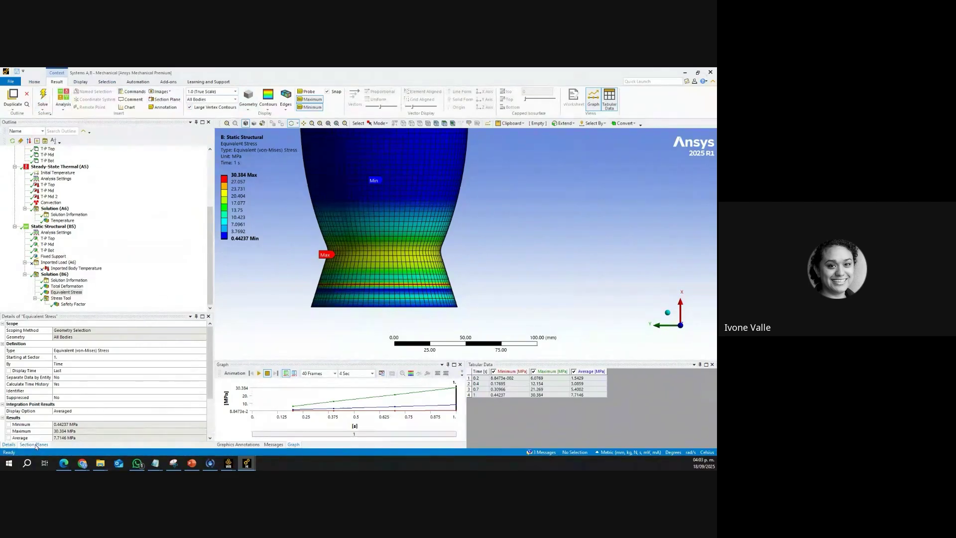
click(34, 82)
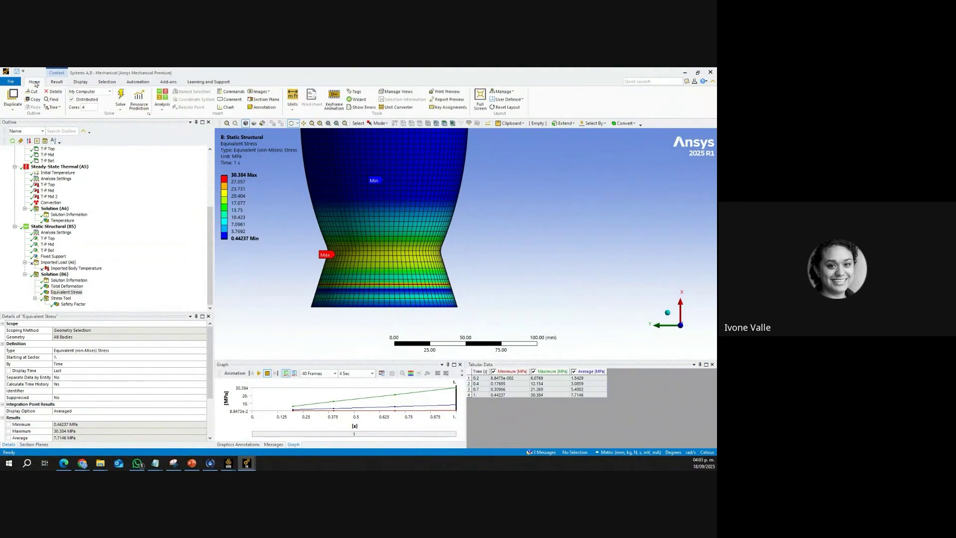
click(264, 100)
click(43, 445)
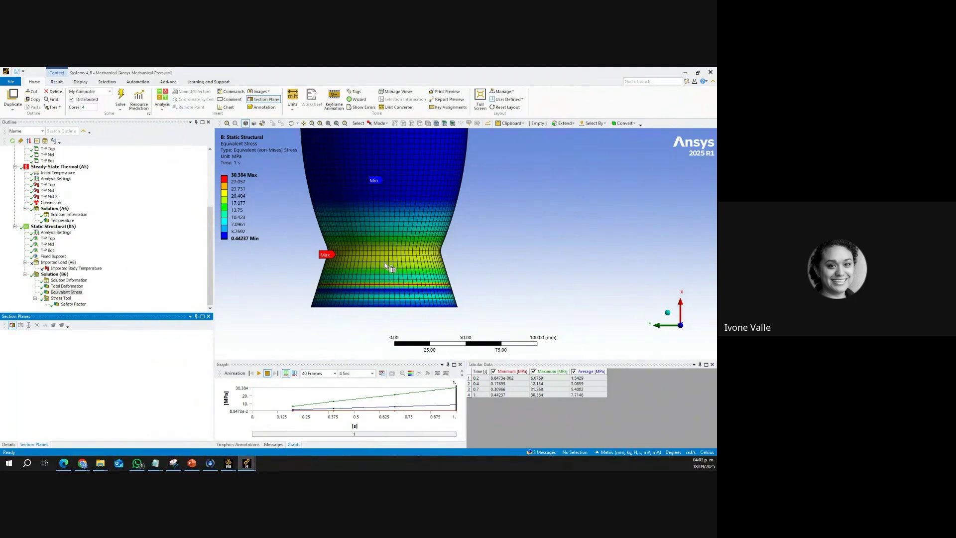
drag(384, 263, 384, 273)
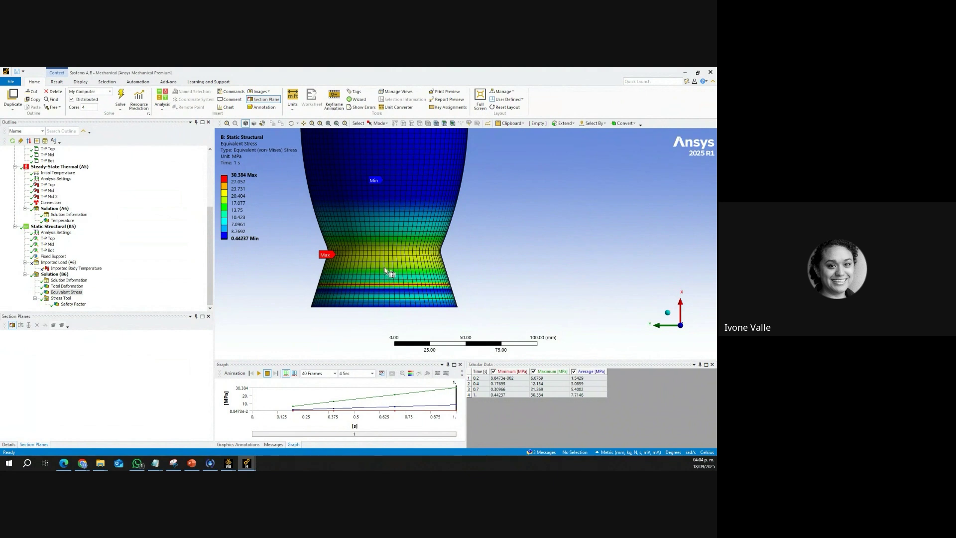
drag(385, 268, 384, 269)
middle_drag(421, 301, 384, 261)
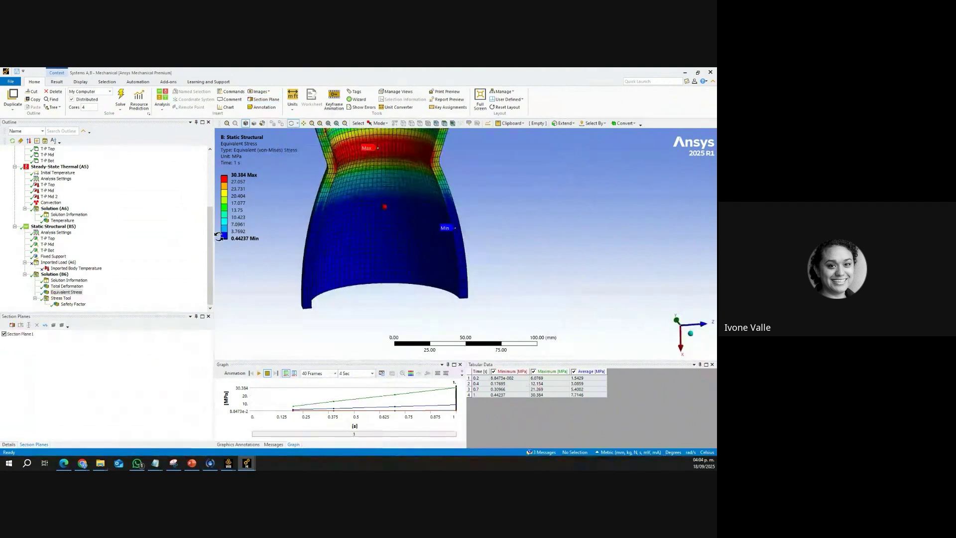
Step: Face the section cut squarely and animate the nozzle's equivalent stress over the load history at true scale
scroll(413, 245, down, 3)
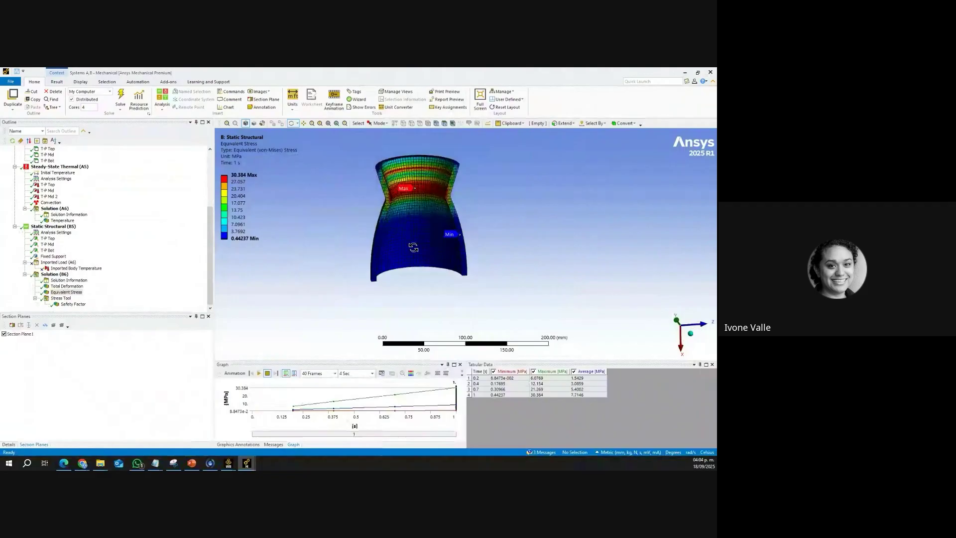
click(688, 337)
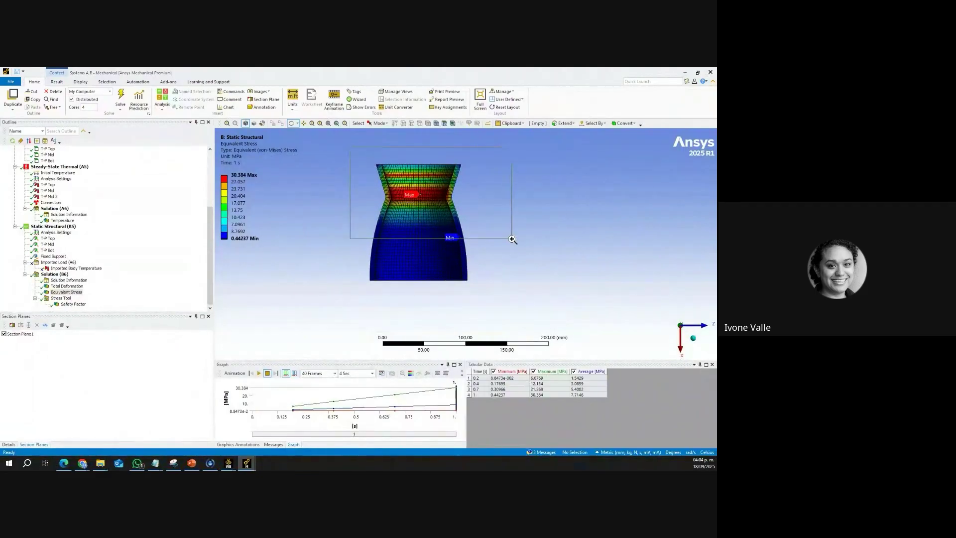
scroll(476, 317, up, 5)
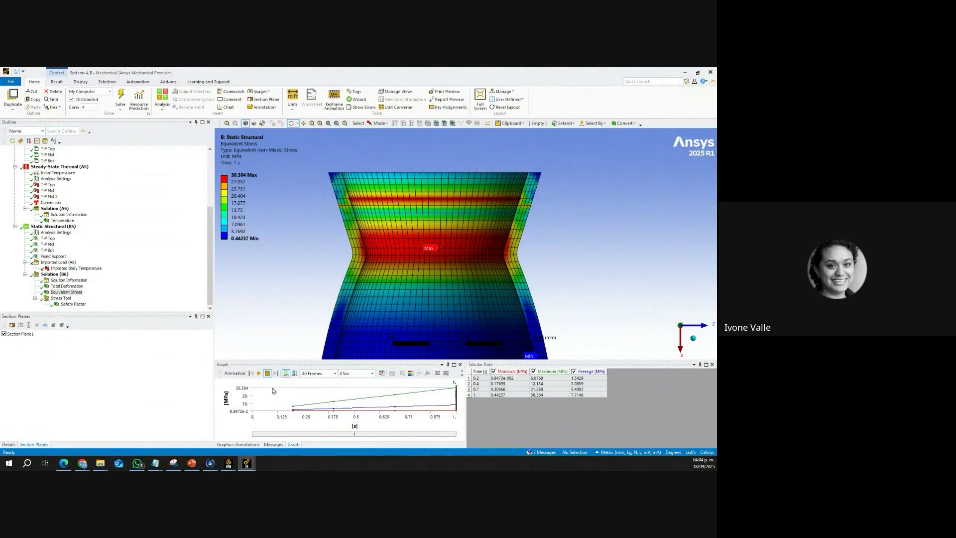
click(259, 376)
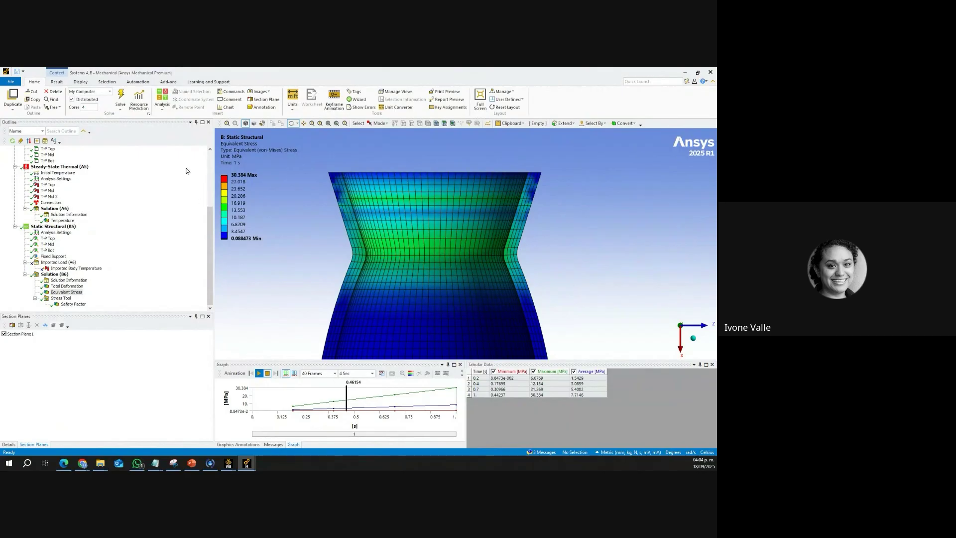
Step: Set the result's deformation scale to 8.8e+002 (Auto Scale) and play the equivalent stress animation
click(57, 82)
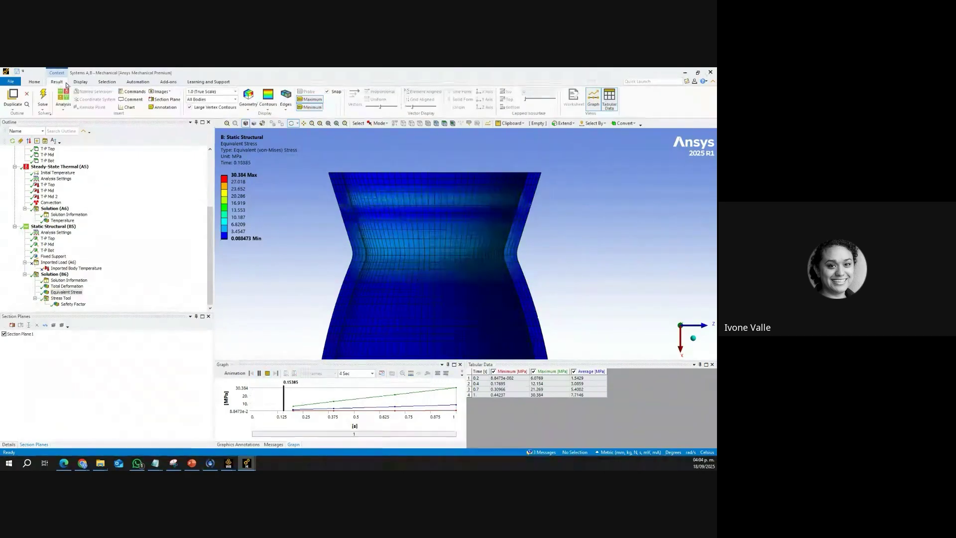
click(235, 92)
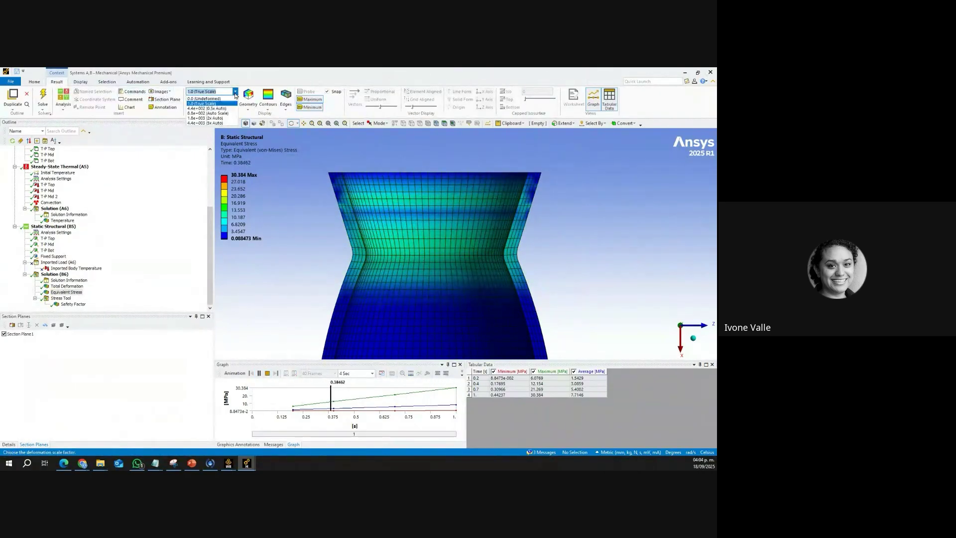
click(215, 113)
click(259, 373)
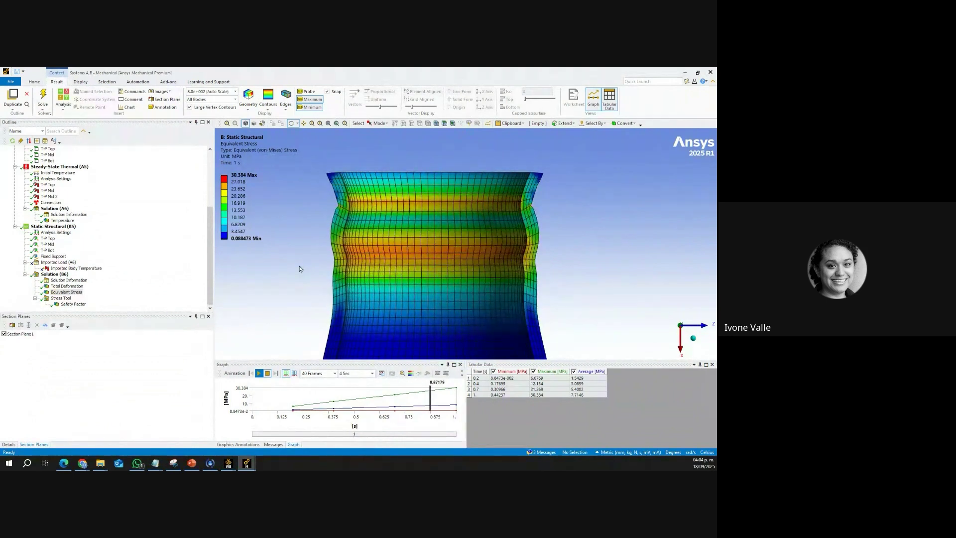
Step: Examine the animated deformation and stress around the nozzle's inlet and throat wall from several angles, ending with the animation stopped
drag(307, 277, 435, 271)
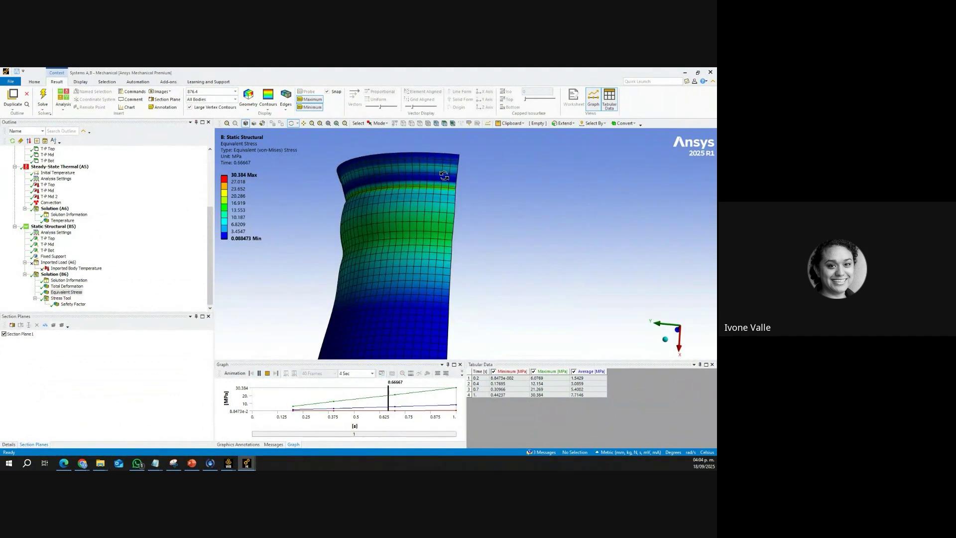
drag(478, 249, 361, 256)
drag(361, 258, 336, 249)
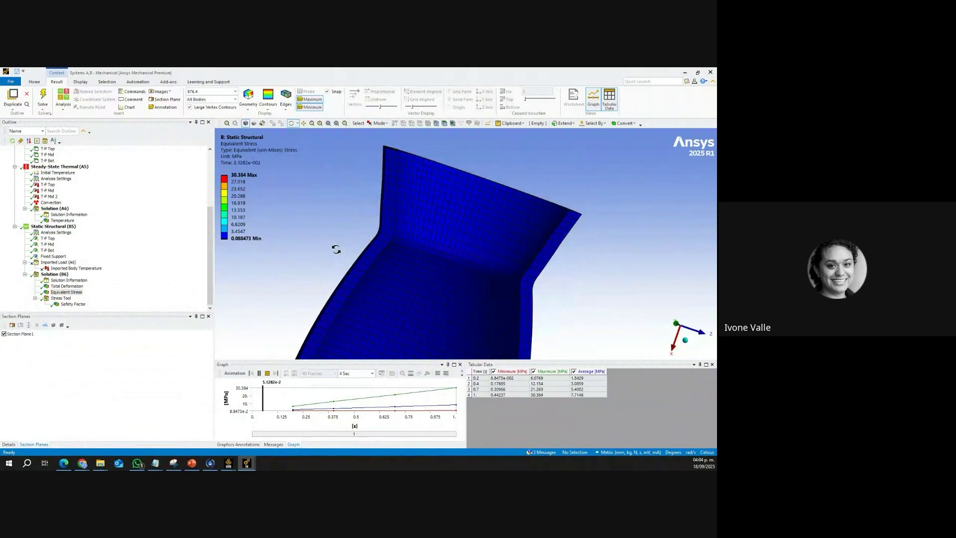
scroll(381, 189, up, 5)
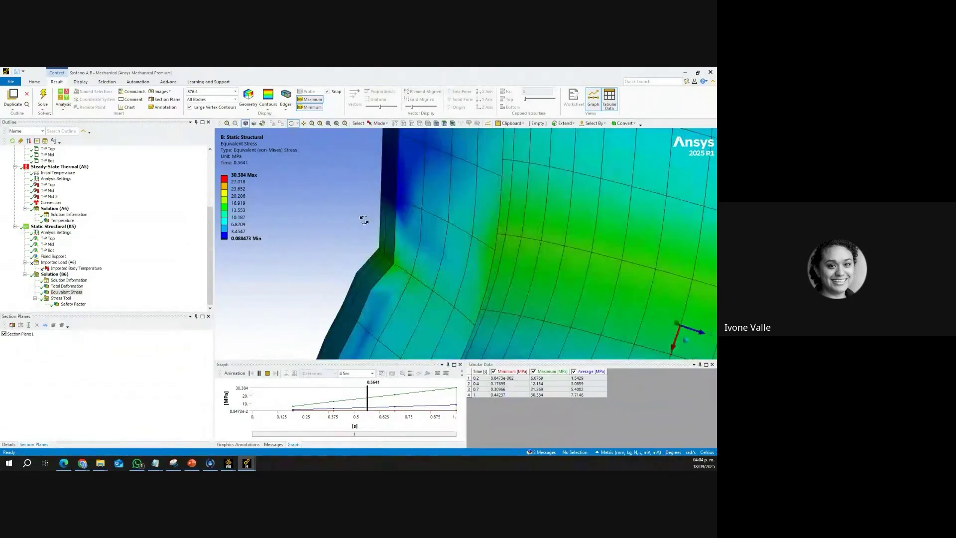
drag(405, 266, 393, 265)
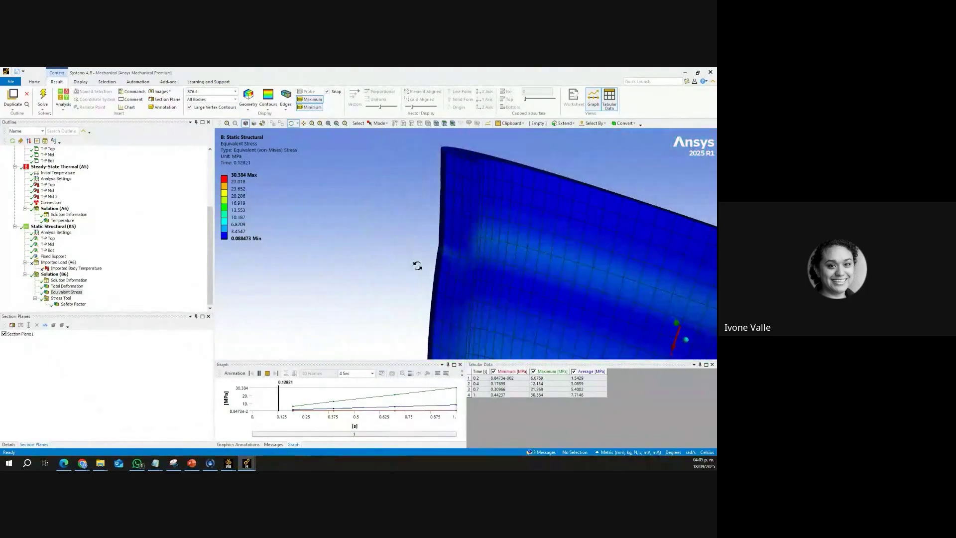
drag(469, 254, 394, 228)
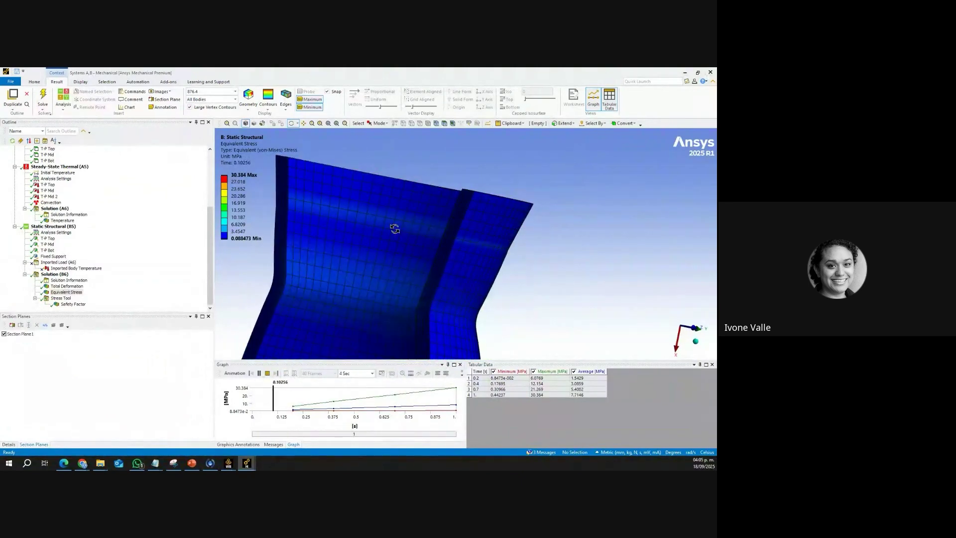
click(267, 373)
drag(333, 293, 405, 305)
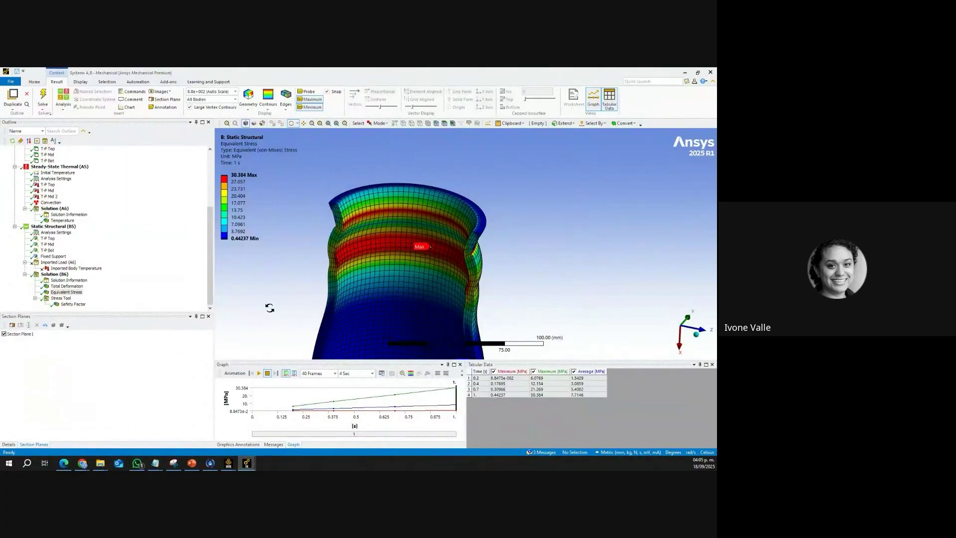
Step: Switch to the Nozzle project in Workbench and add a second Static Structural system linked to the Steady-State Thermal solution
mouse_move(228, 463)
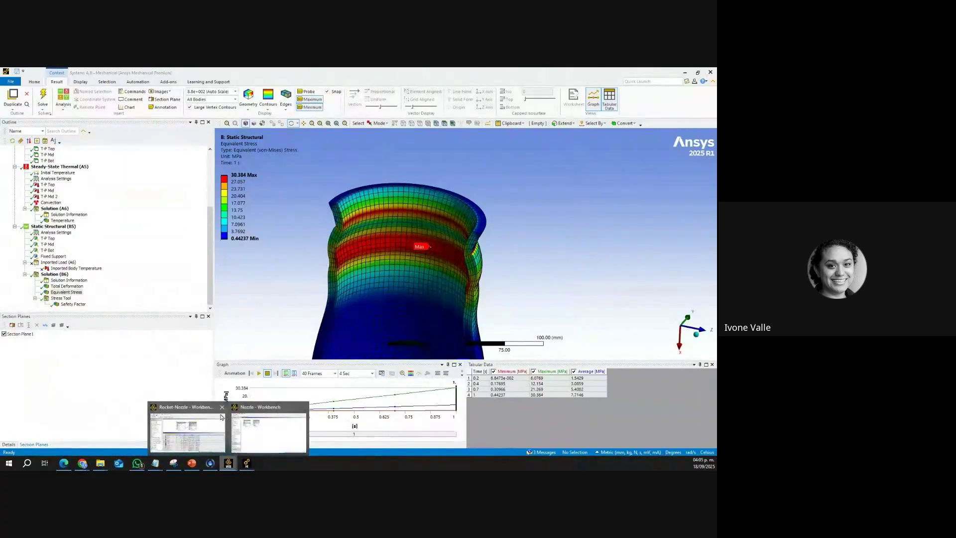
click(258, 434)
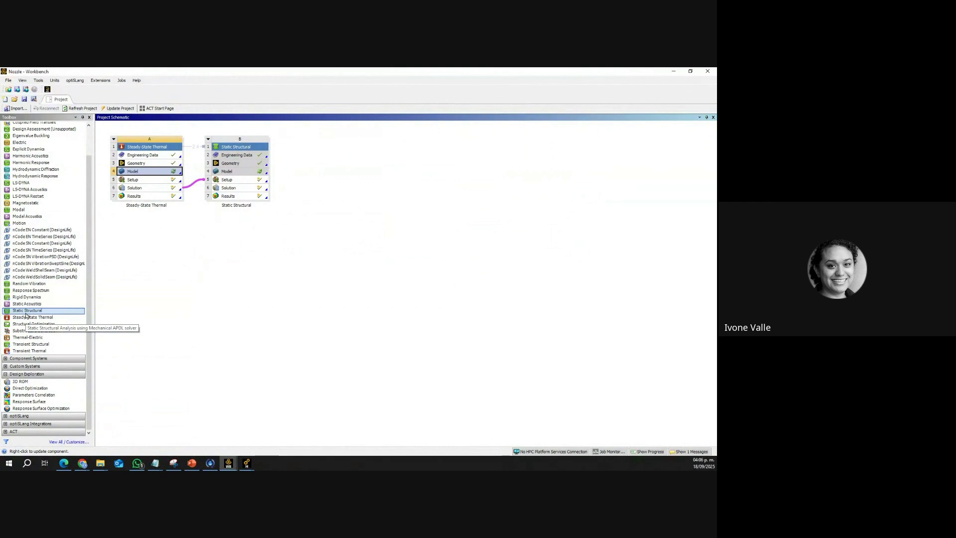
drag(26, 314, 150, 188)
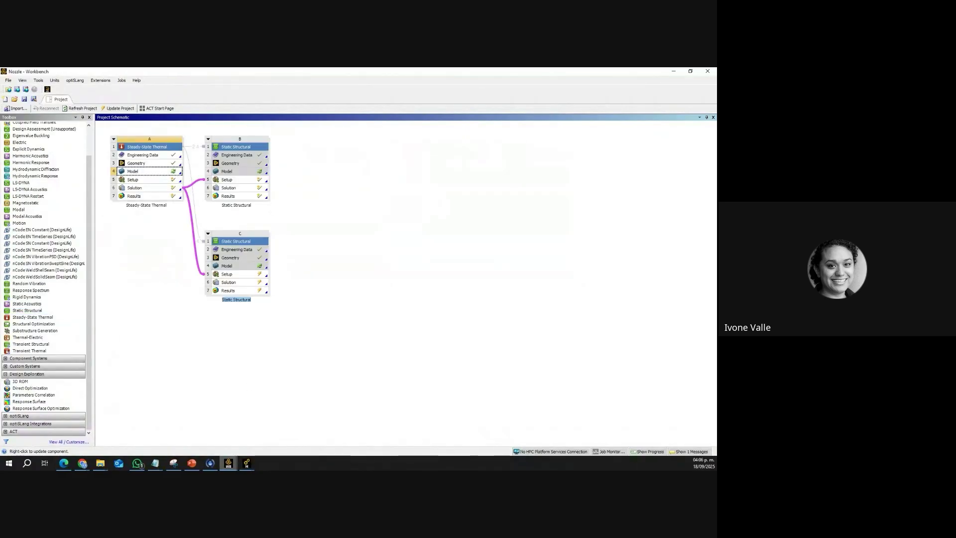
Step: Return to Mechanical and import the body temperature load from the thermal solution into Static Structural 2
mouse_move(248, 466)
click(282, 430)
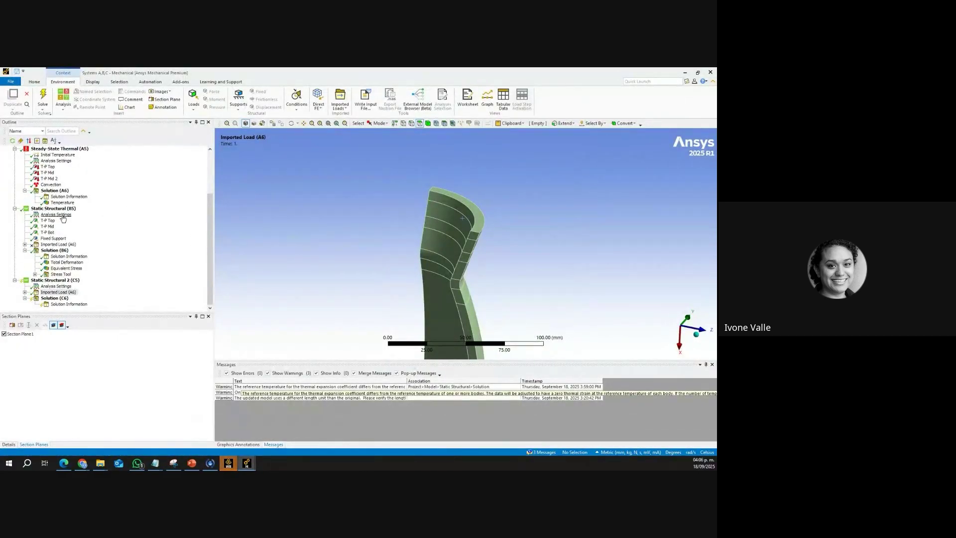
click(25, 293)
right_click(64, 298)
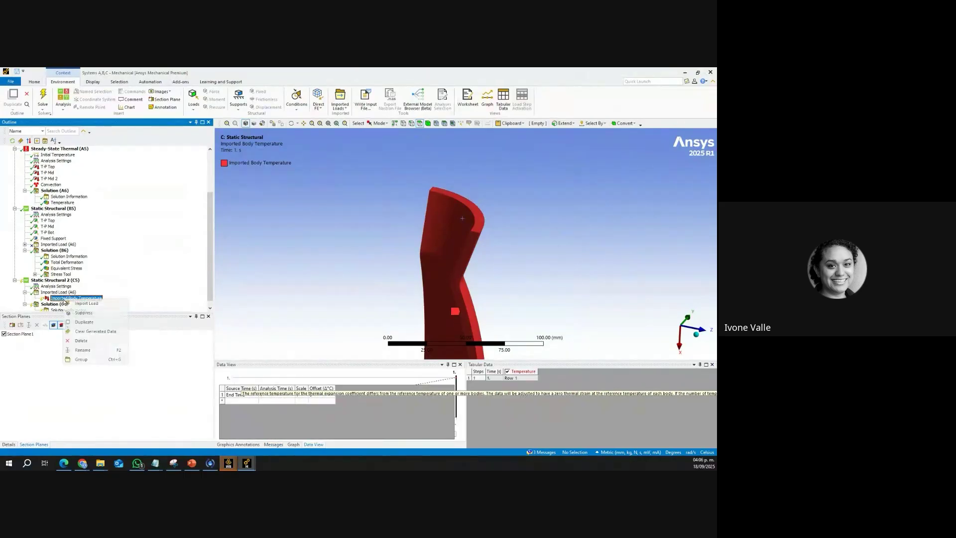
click(93, 304)
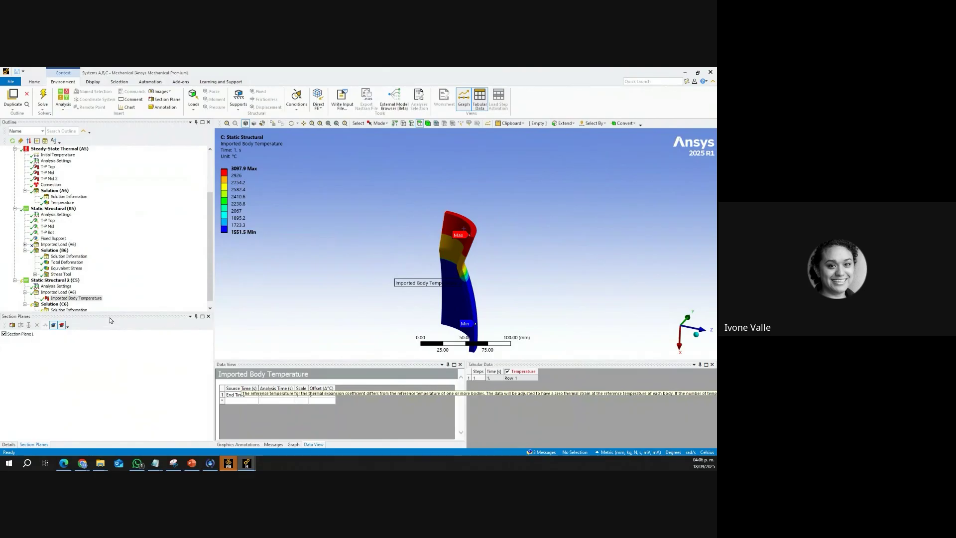
click(9, 444)
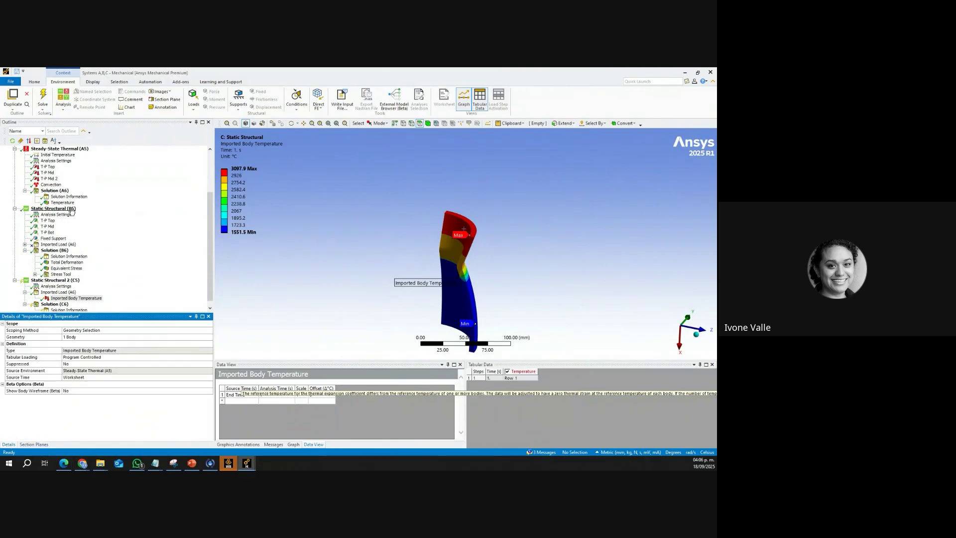
Step: Rename system C in the Workbench project schematic as Static Structural-Thermal
mouse_move(229, 463)
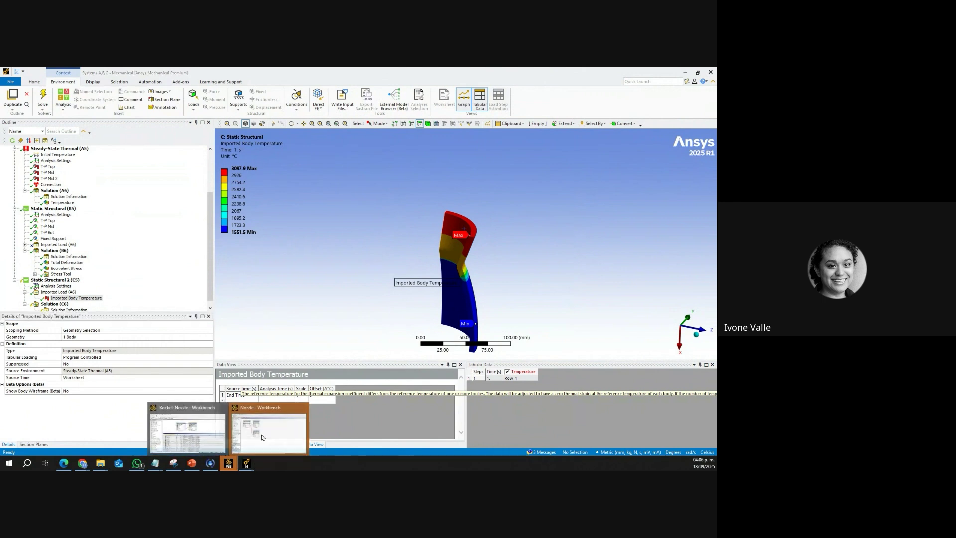
click(239, 438)
double_click(237, 205)
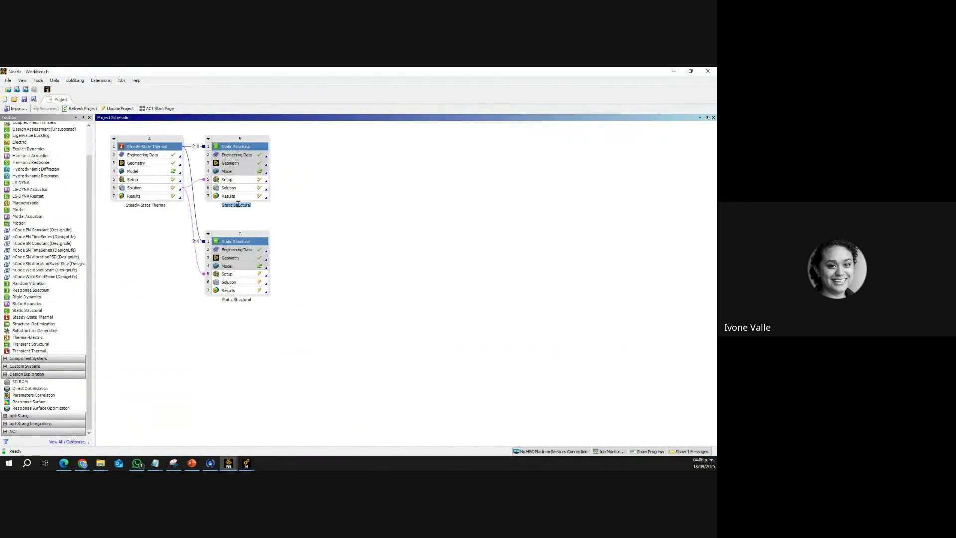
click(224, 205)
double_click(244, 300)
click(252, 301)
text(-Thermal)
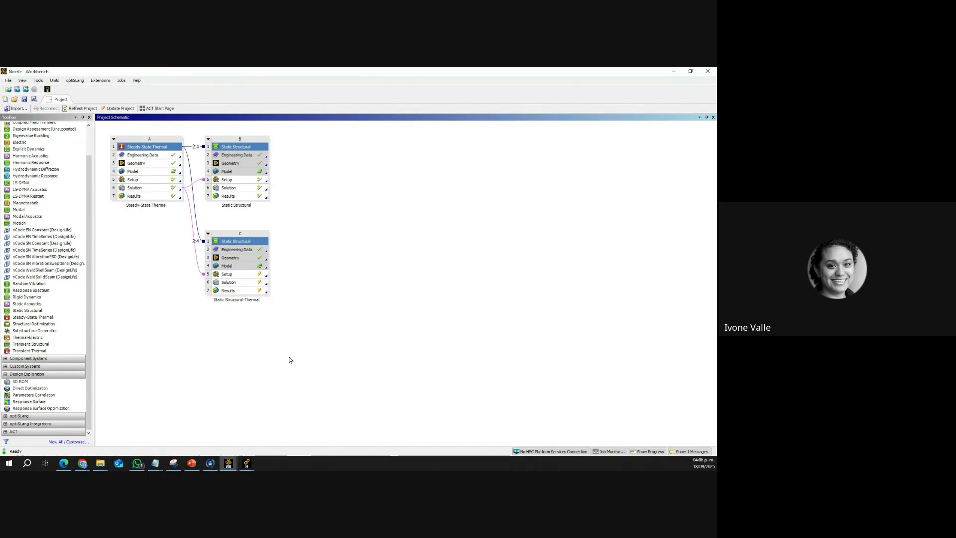
Step: Switch back to Mechanical, copy the first structural analysis's Fixed Support into Static Structural 2, and check its supported face
mouse_move(247, 464)
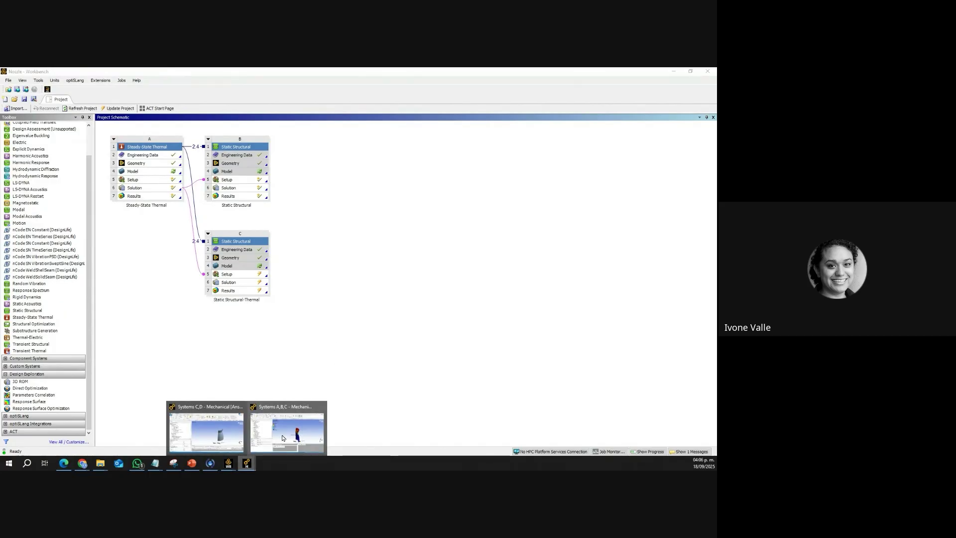
click(274, 439)
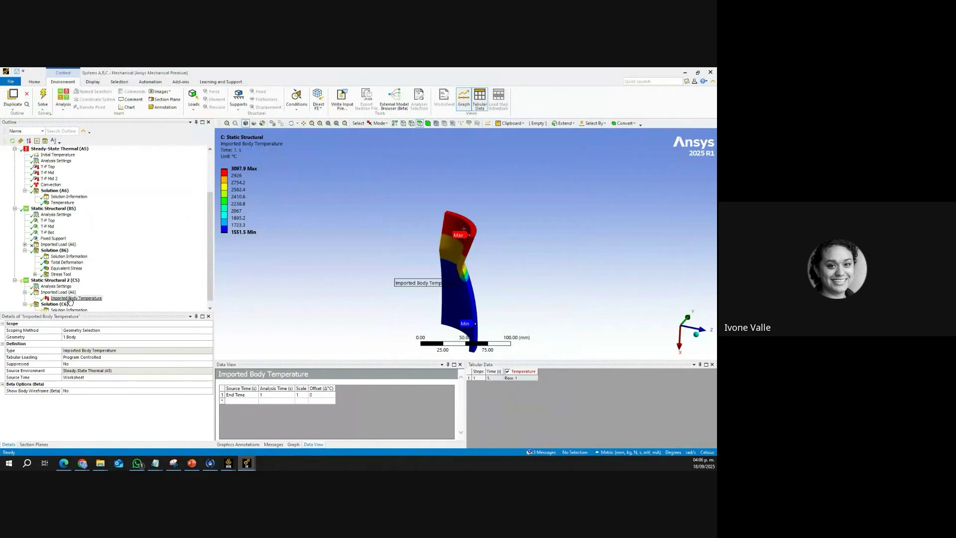
click(55, 280)
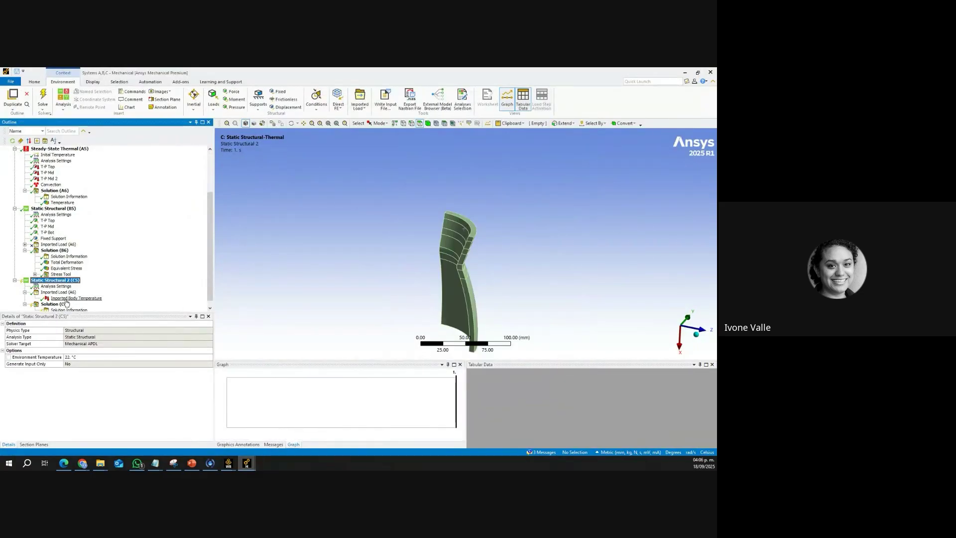
drag(58, 240, 58, 282)
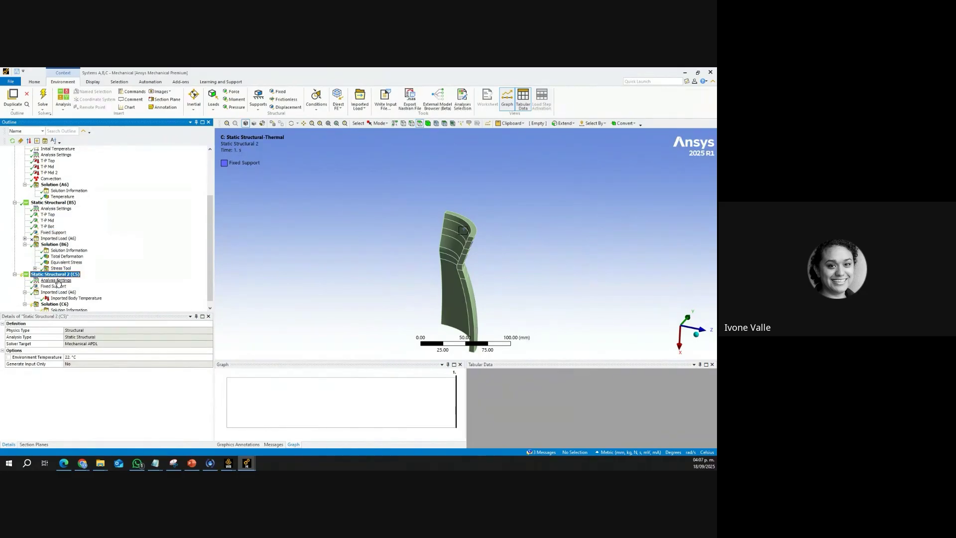
click(62, 233)
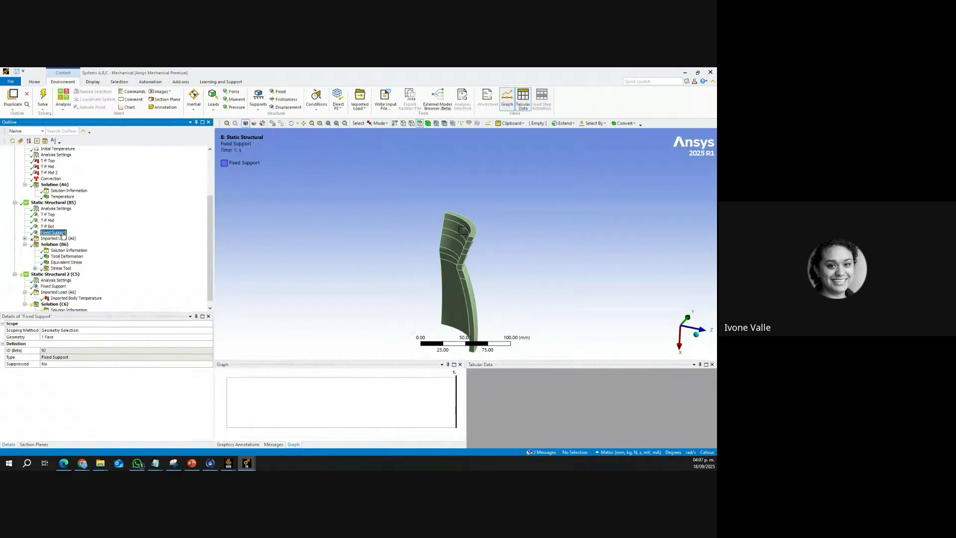
drag(62, 234, 68, 282)
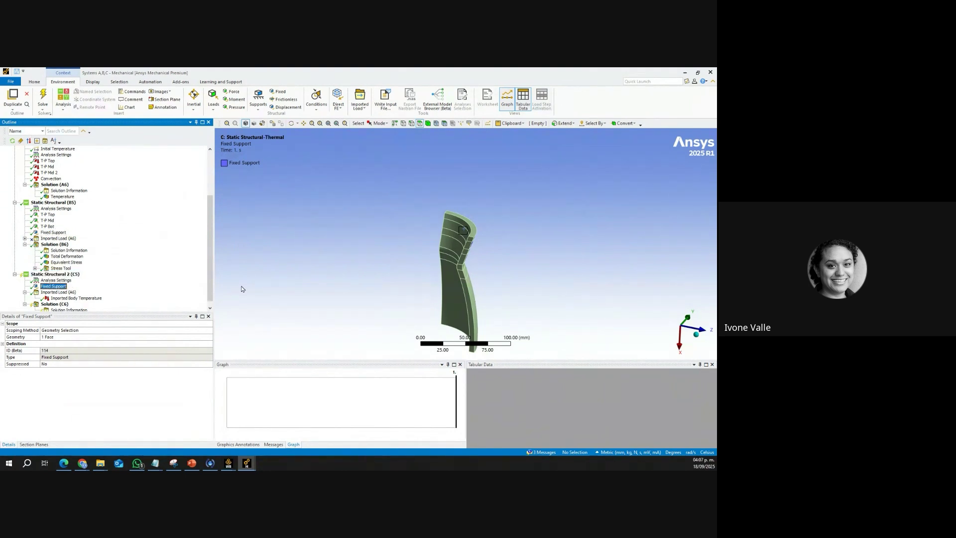
middle_drag(434, 288, 269, 241)
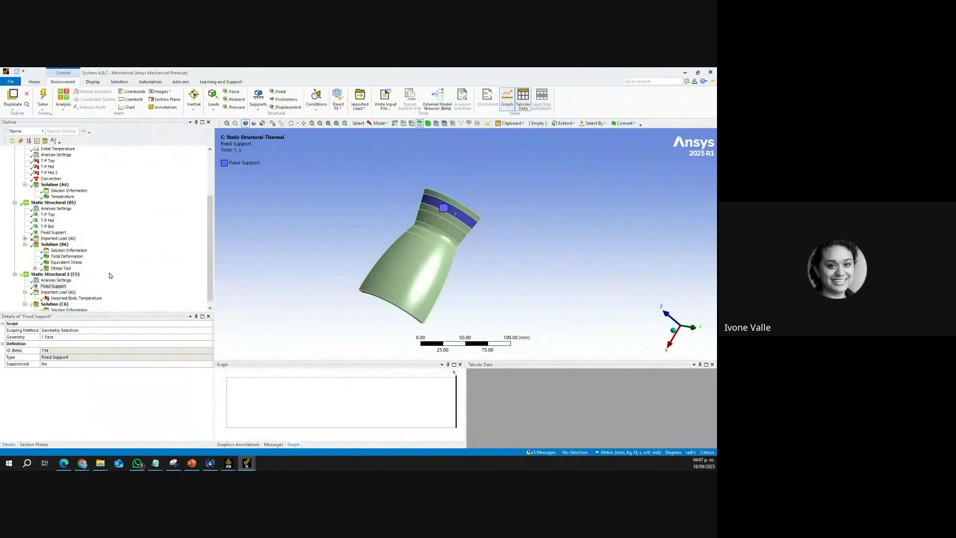
Step: Copy Total Deformation, Equivalent Stress and Stress Tool from the first structural solution into the Static Structural 2 solution
scroll(109, 274, down, 1)
click(73, 251)
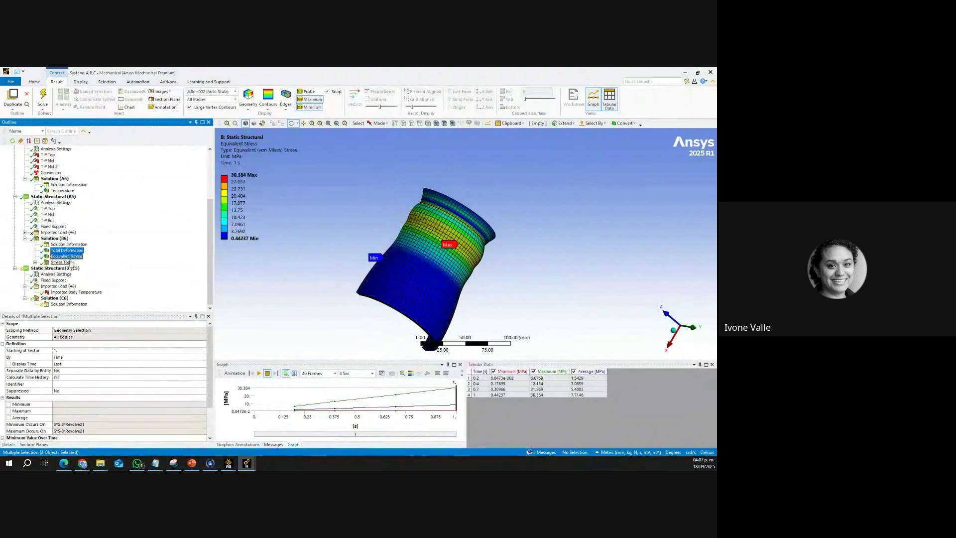
shift+click(65, 262)
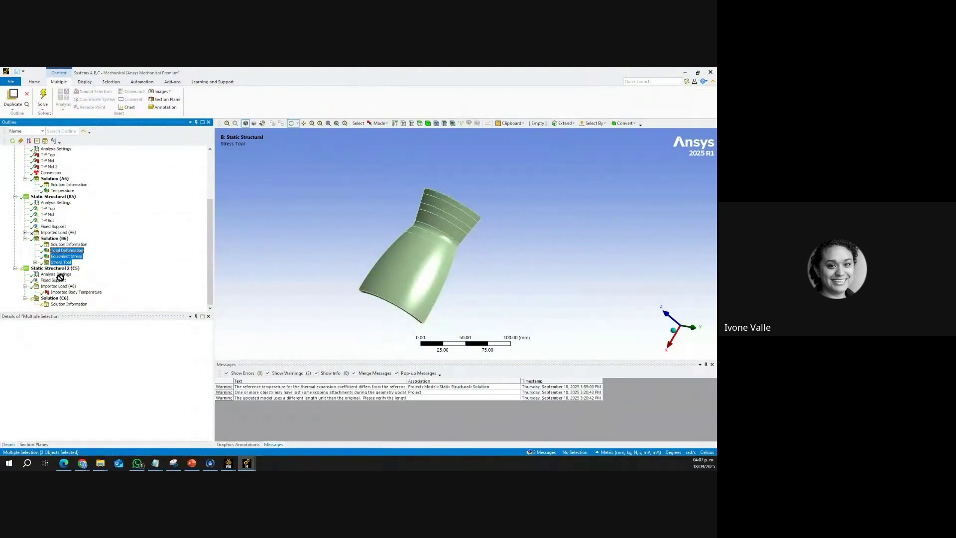
click(55, 298)
scroll(63, 301, down, 2)
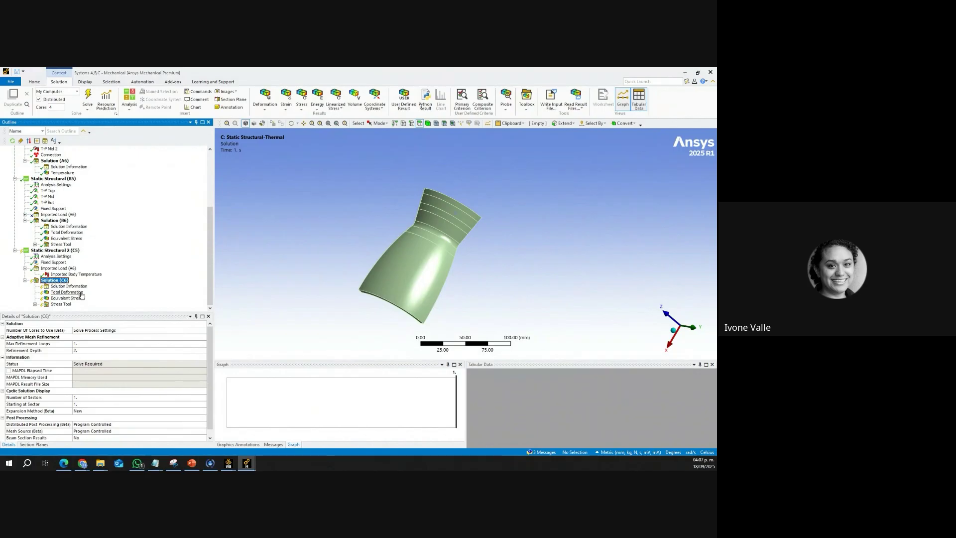
Step: Display the Safety Factor result of the first static structural analysis
click(35, 244)
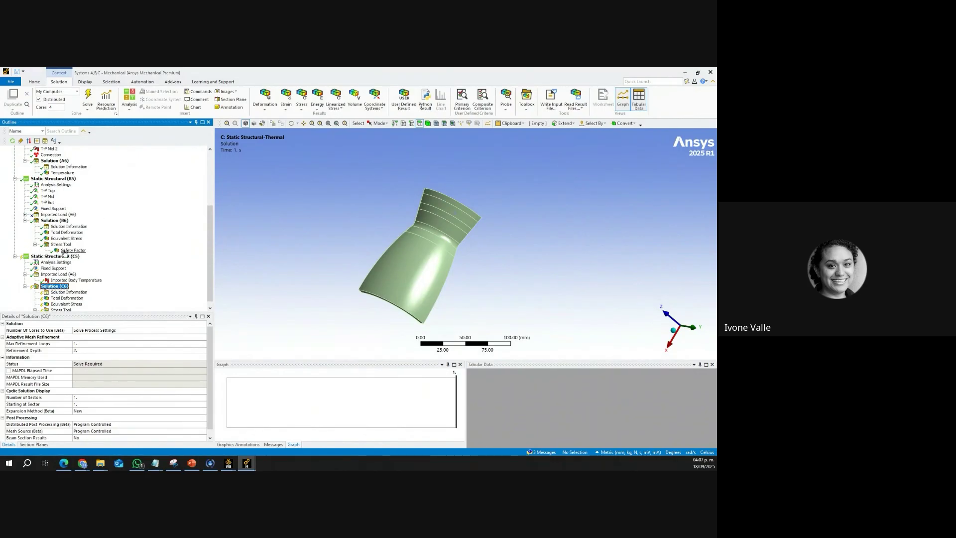
click(72, 251)
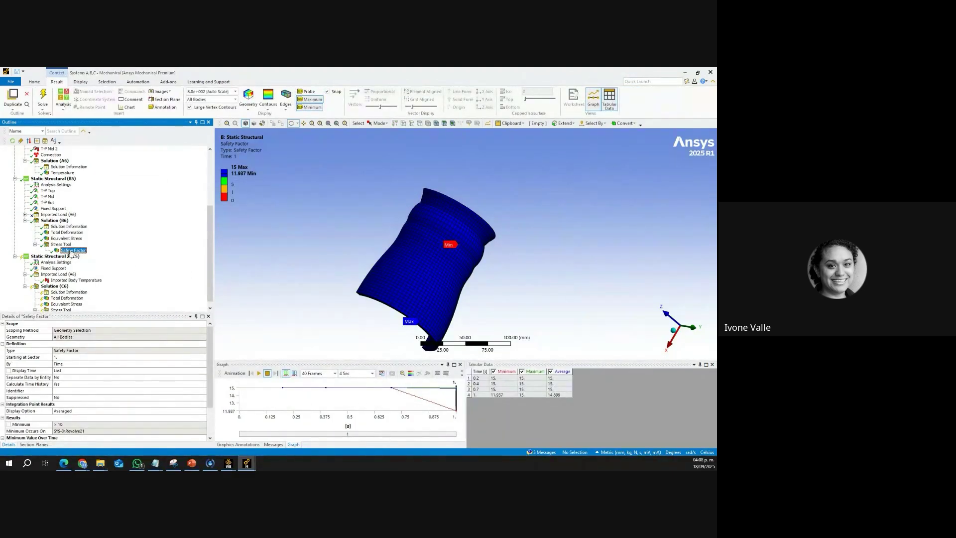
Step: Inspect the nozzle's Safety Factor result from other sides and solve the Static Structural 2 analysis
click(245, 185)
drag(415, 261, 202, 238)
drag(299, 244, 372, 264)
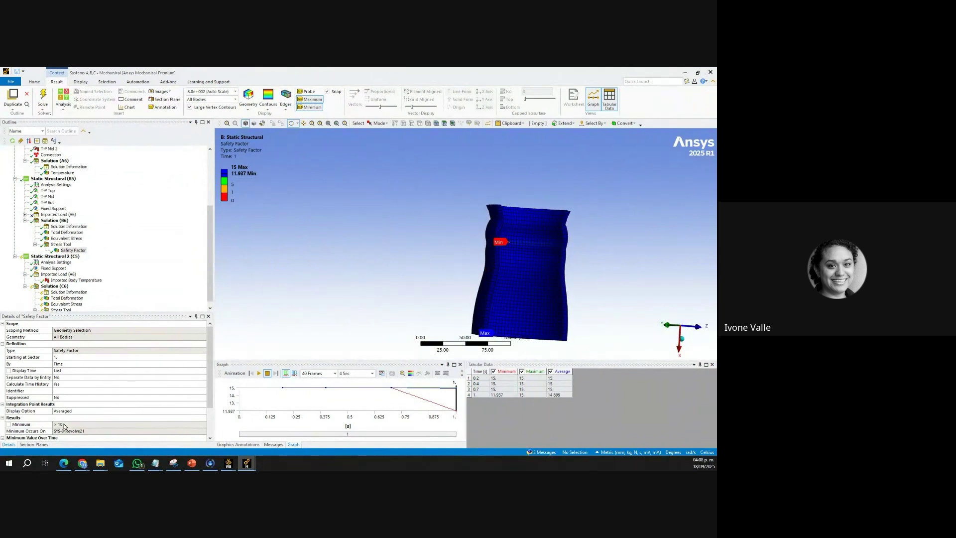
right_click(62, 289)
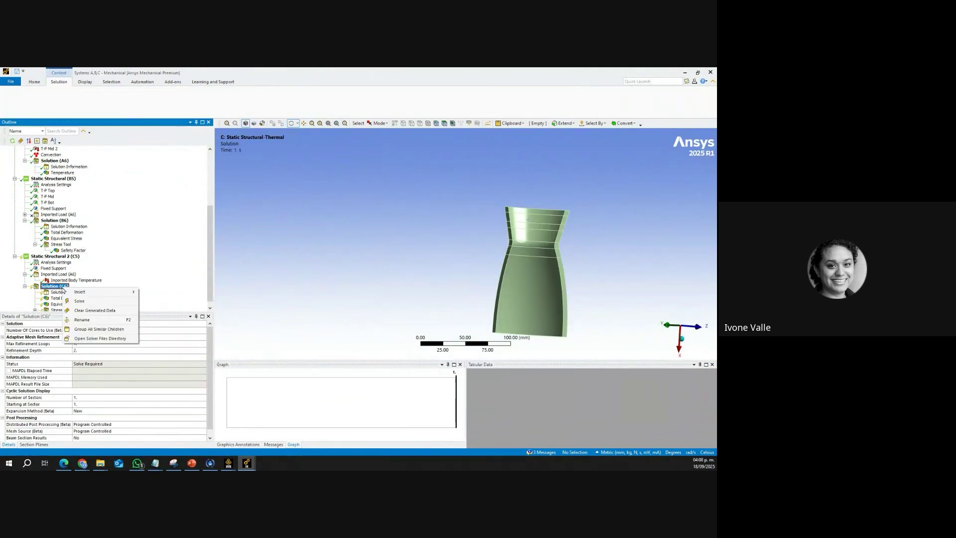
click(79, 302)
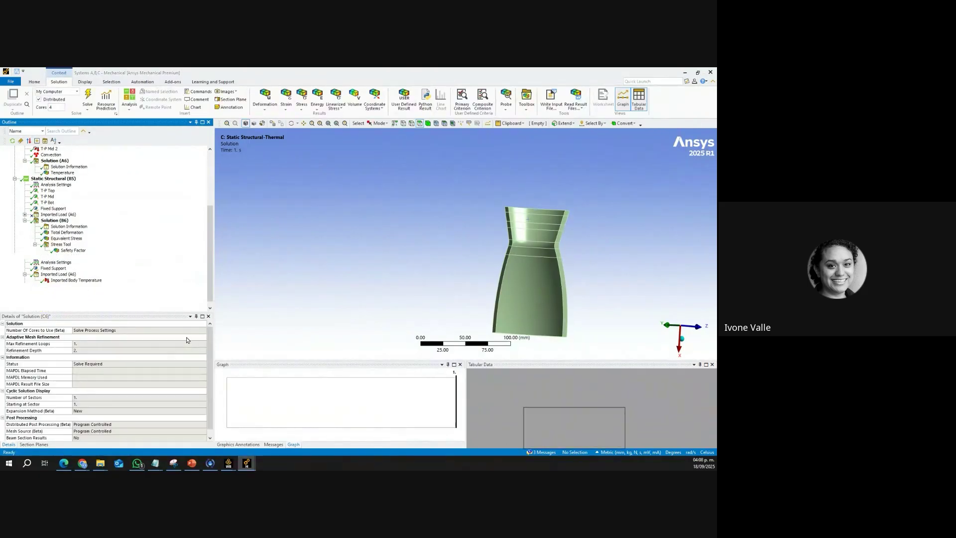
Step: Check the first structural analysis's Equivalent Stress and review the strength and thermal properties of Aluminum alloy, wrought, 2024, T6
click(66, 238)
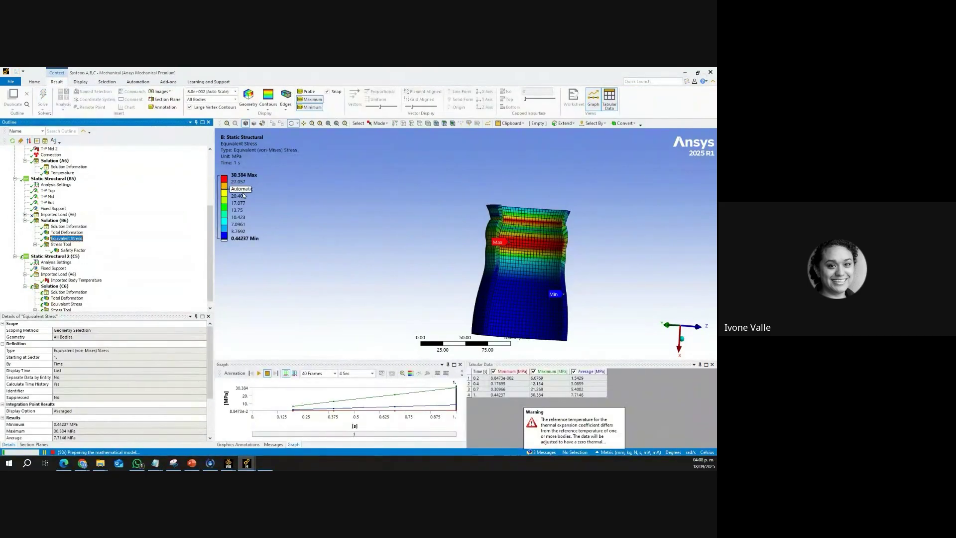
scroll(109, 223, up, 4)
scroll(108, 223, up, 1)
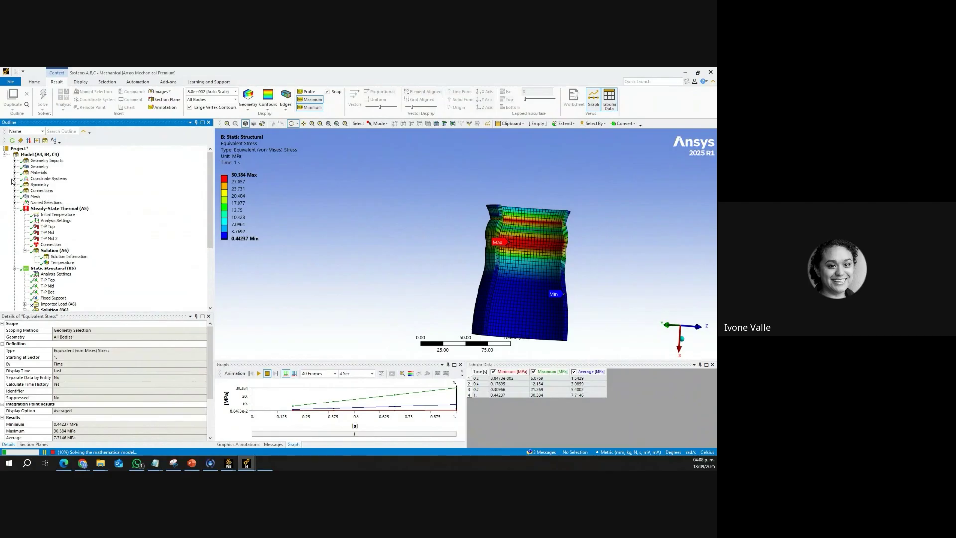
click(15, 172)
click(75, 186)
scroll(313, 274, down, 5)
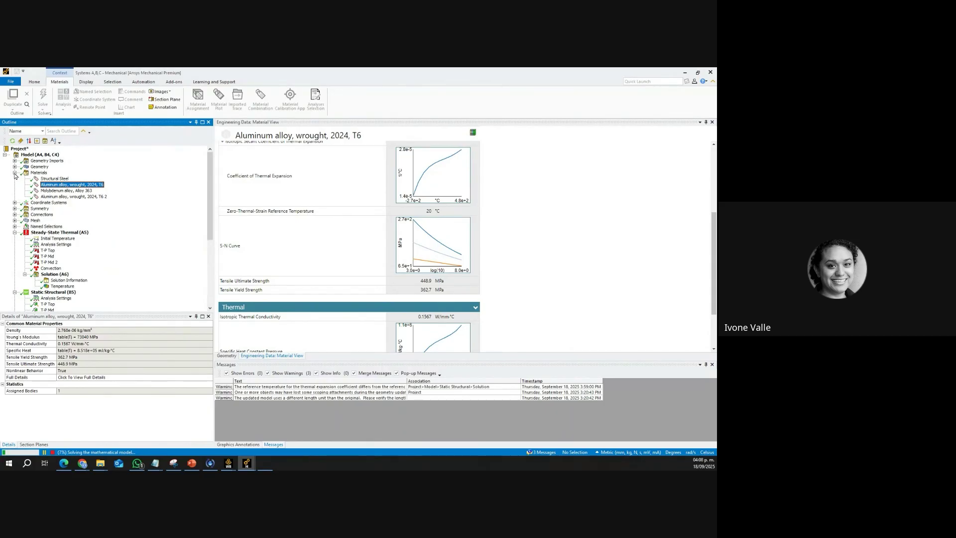
click(15, 173)
Step: Review the Safety Factor and Equivalent Stress results of the first structural analysis
scroll(81, 271, down, 2)
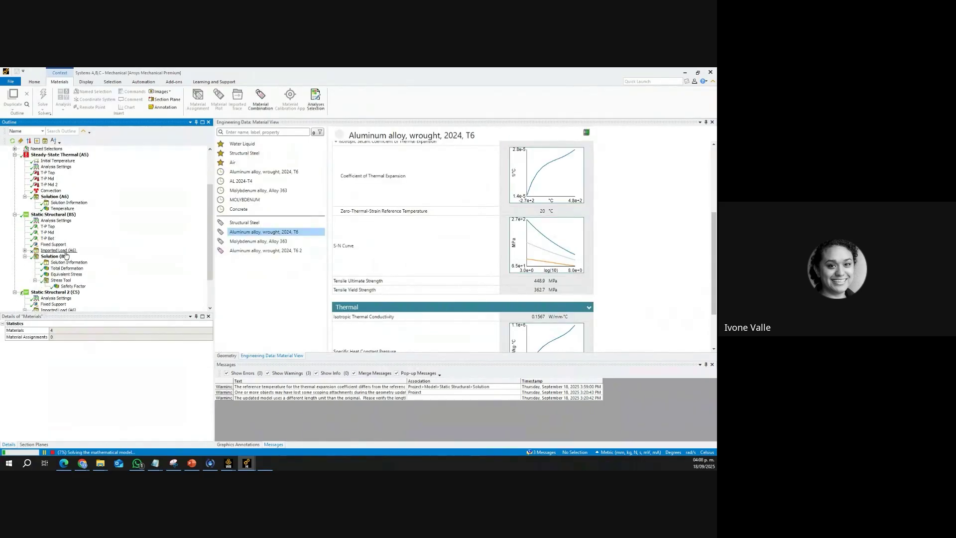
scroll(77, 272, down, 2)
click(72, 269)
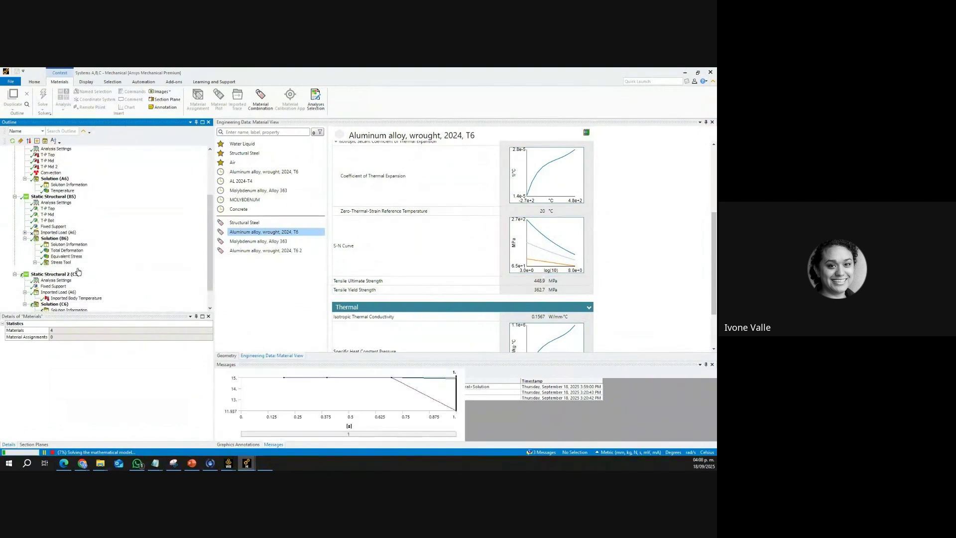
click(64, 257)
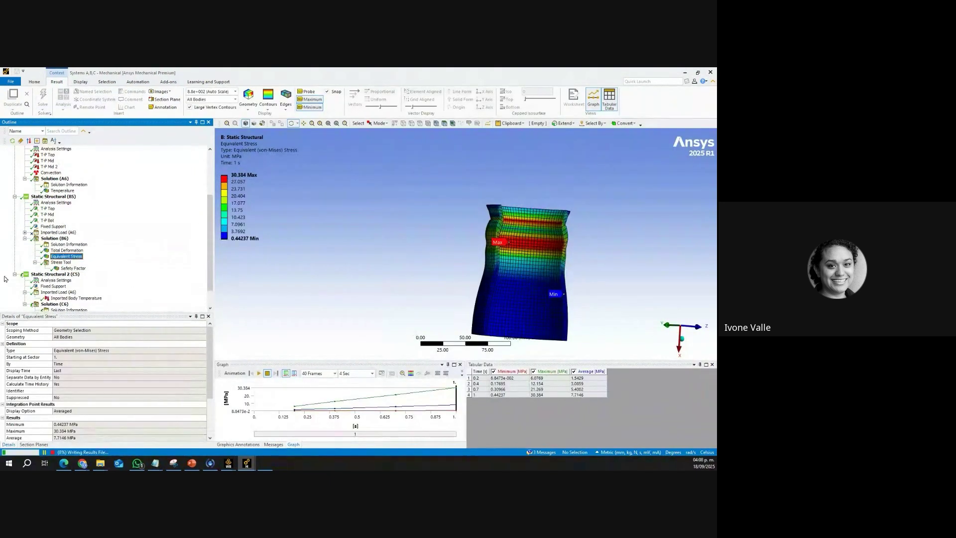
Step: Display the Total Deformation result of Static Structural 2 and examine the deformed nozzle from another side
scroll(64, 279, down, 1)
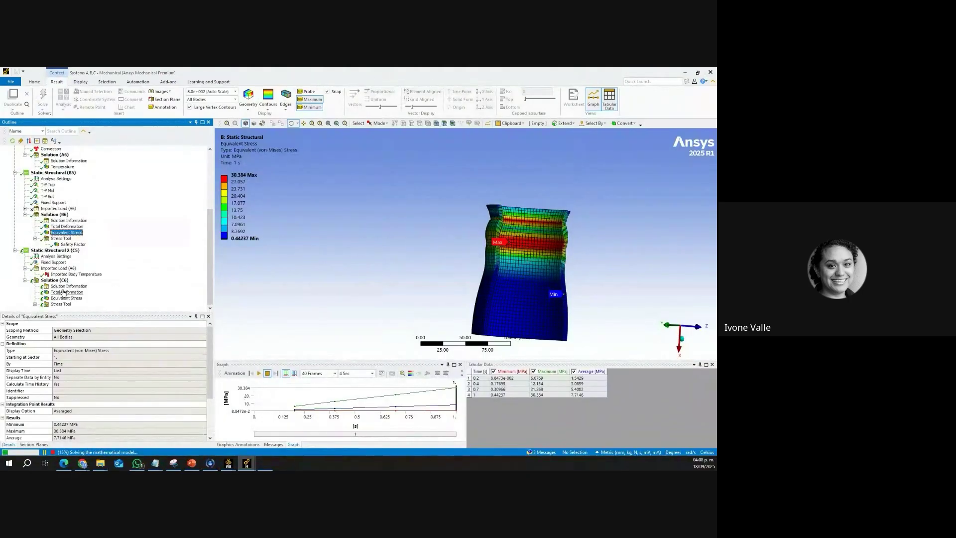
click(69, 292)
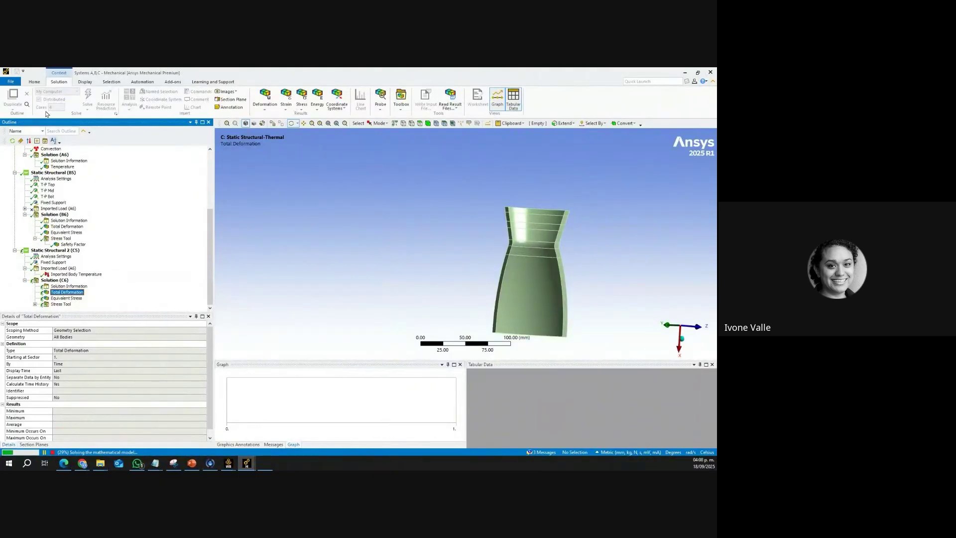
scroll(89, 181, up, 2)
scroll(89, 182, down, 2)
drag(477, 267, 379, 261)
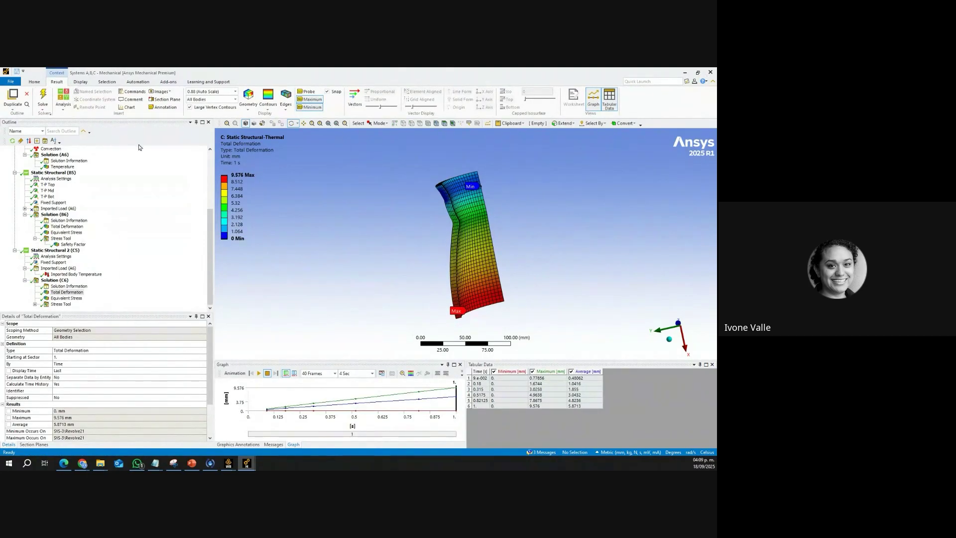
Step: Split the graphics display into two vertical viewports and show the first structural analysis's Total Deformation beside the thermal one
click(81, 82)
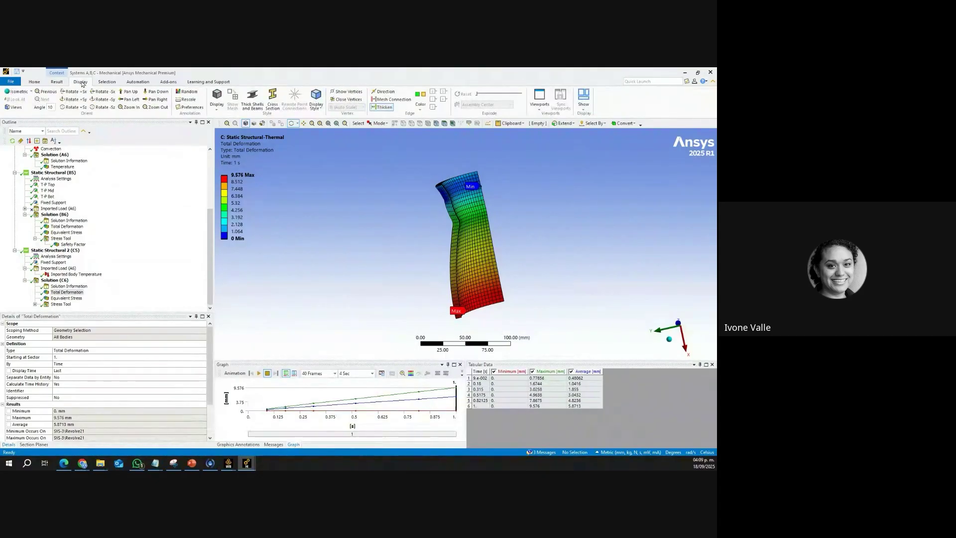
click(539, 108)
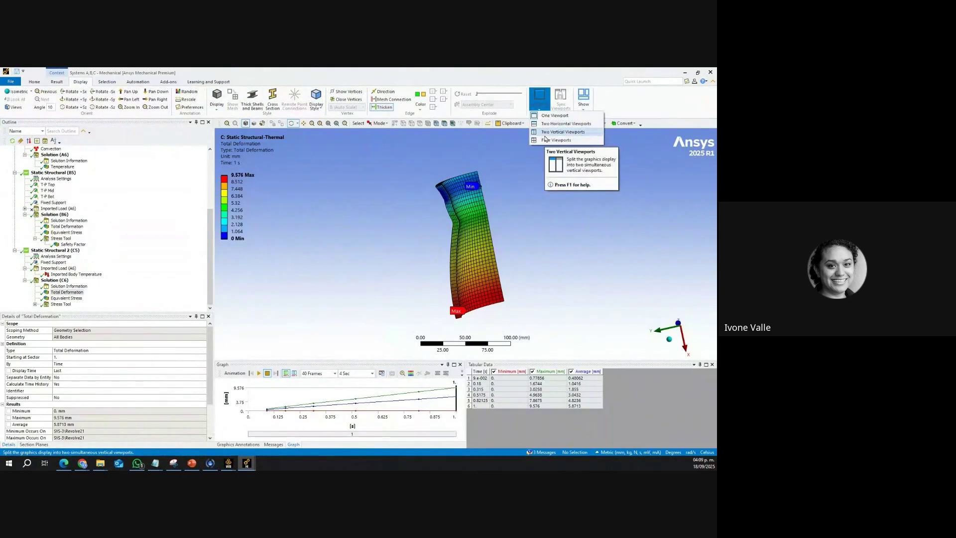
click(545, 134)
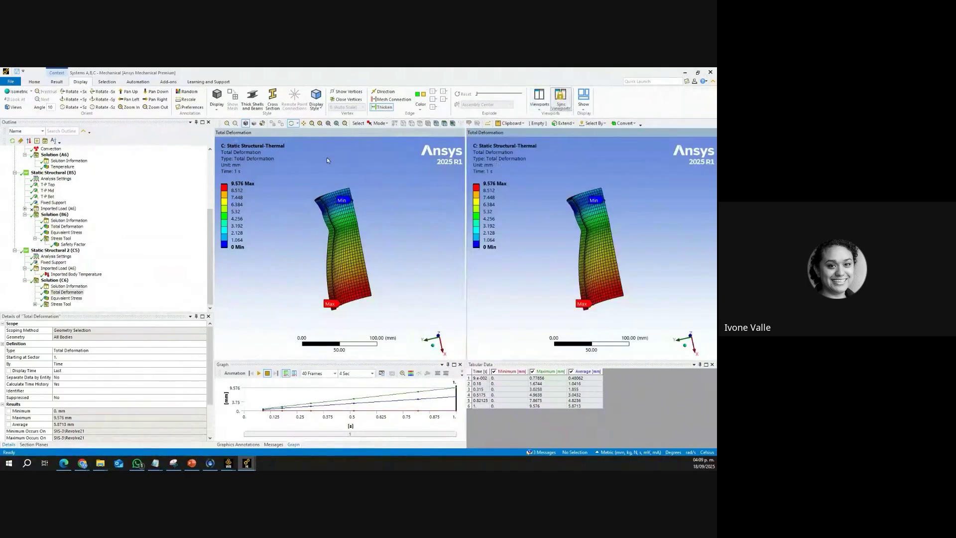
click(69, 226)
middle_drag(386, 256, 320, 259)
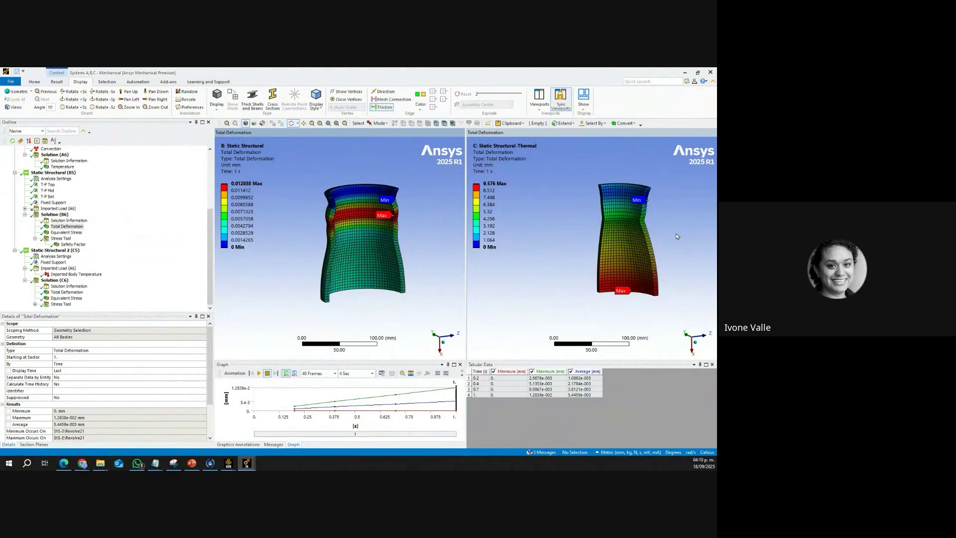
Step: Probe the thermal Total Deformation result at the nozzle's throat edge
click(56, 82)
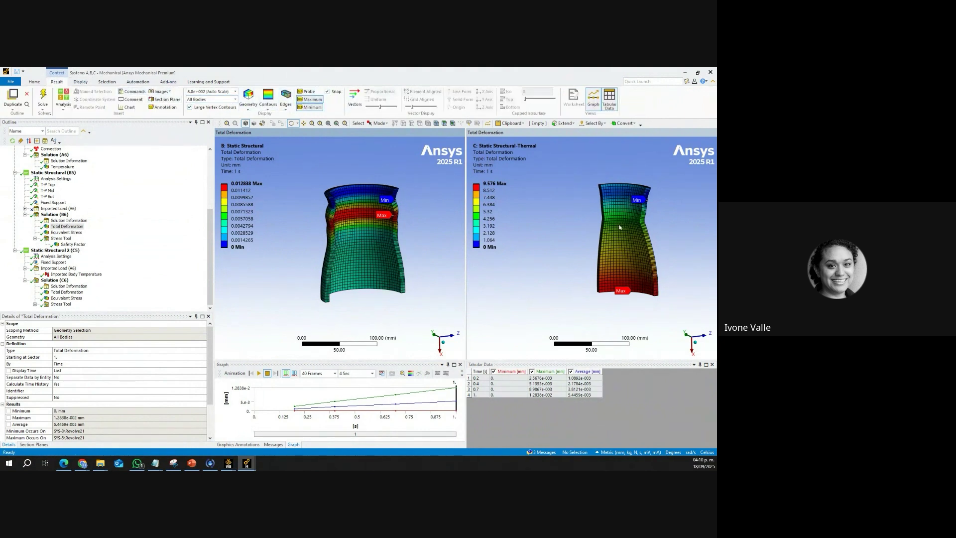
click(639, 262)
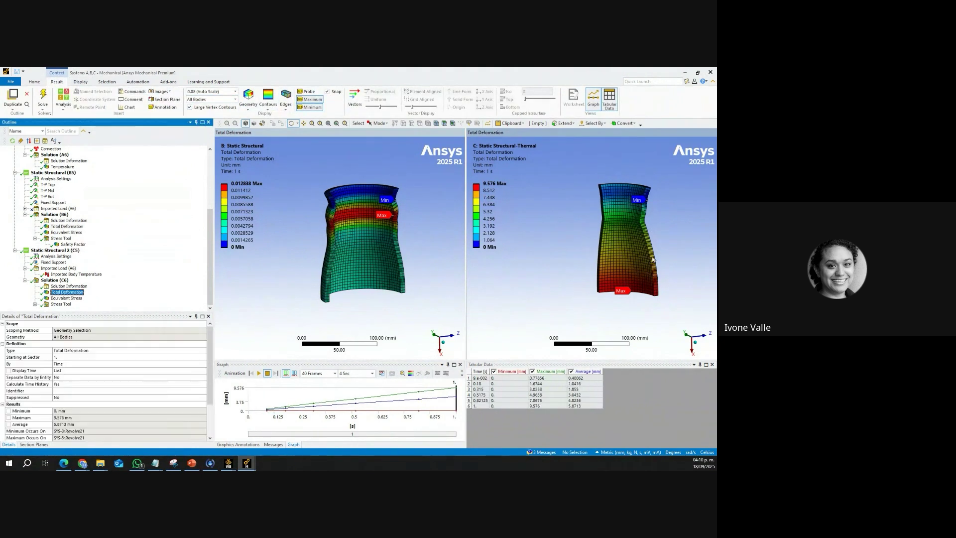
scroll(653, 259, up, 4)
ctrl+middle_drag(648, 267, 584, 279)
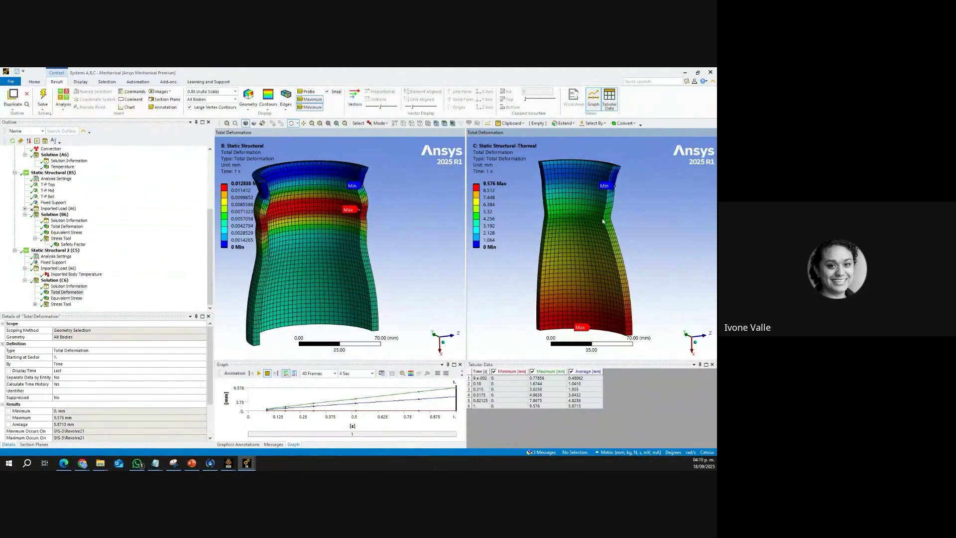
click(310, 93)
click(604, 220)
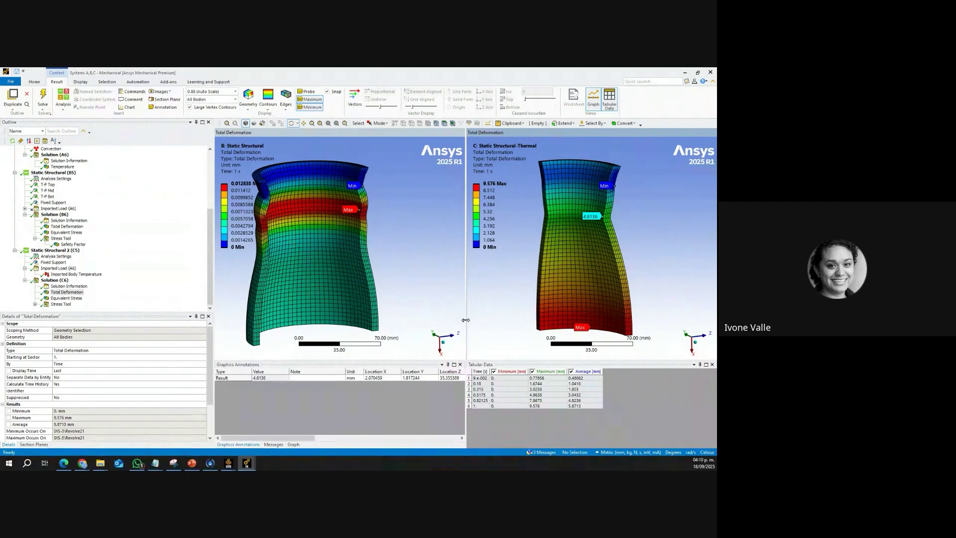
Step: Show the Equivalent Stress results of the first structural and the thermal structural analyses side by side
click(66, 232)
click(337, 133)
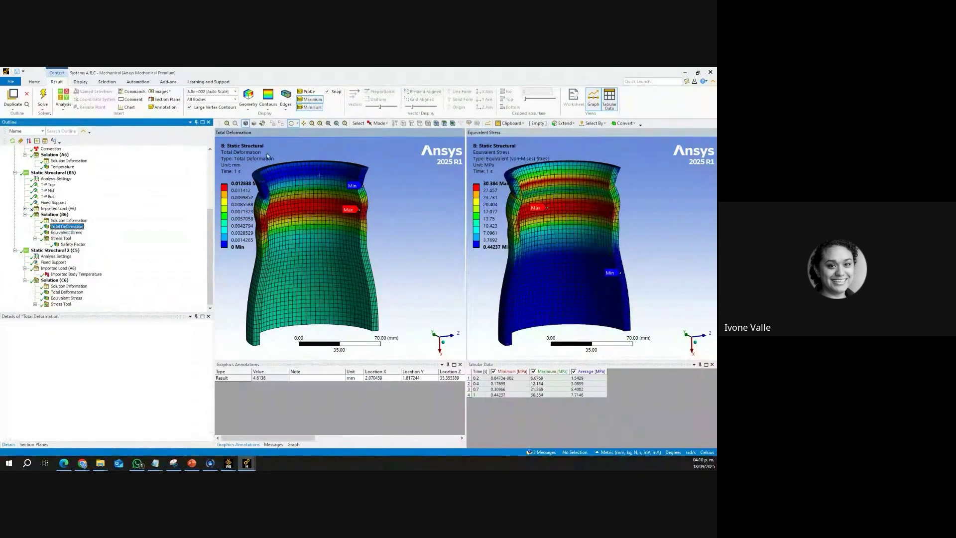
click(73, 233)
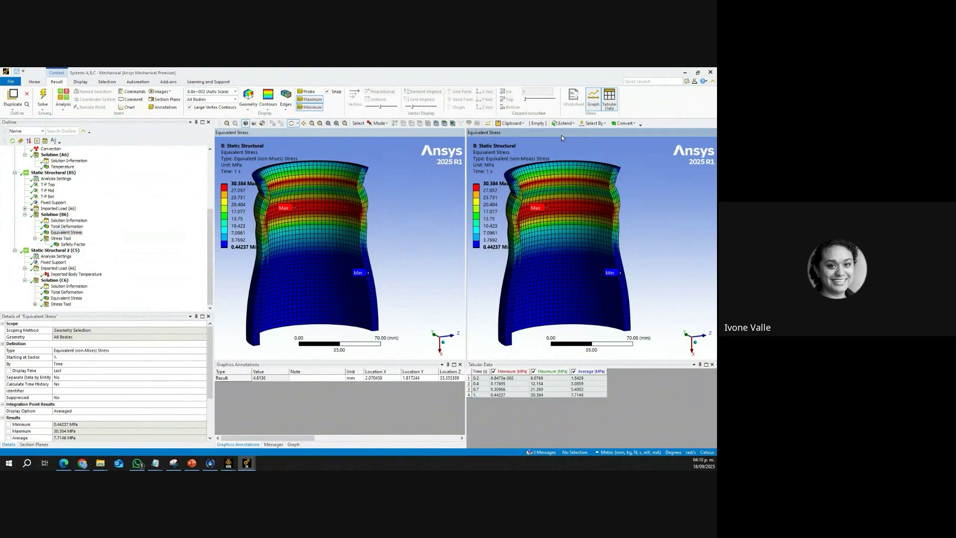
click(79, 298)
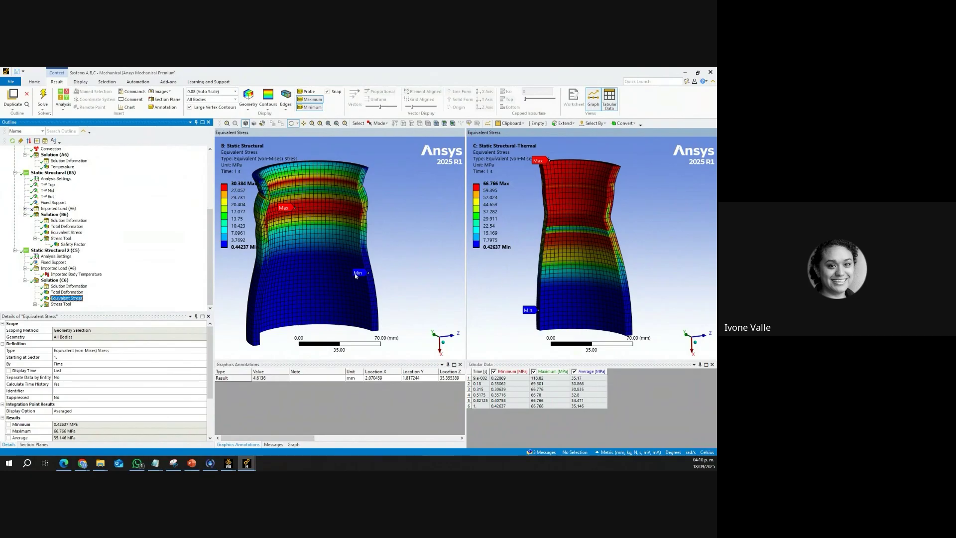
Step: Set the deformation scale of both Equivalent Stress results to 1.0 (True Scale)
middle_drag(593, 242, 537, 211)
click(235, 92)
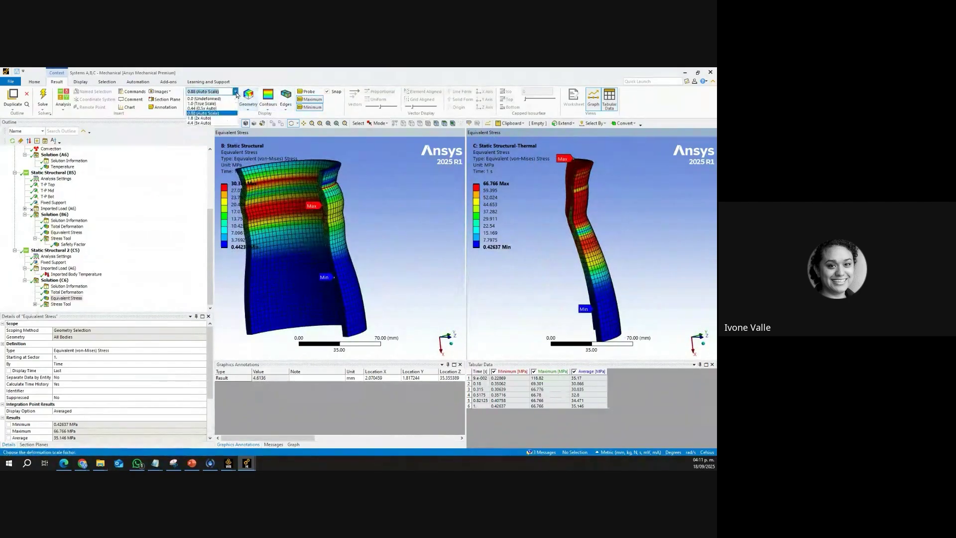
click(221, 103)
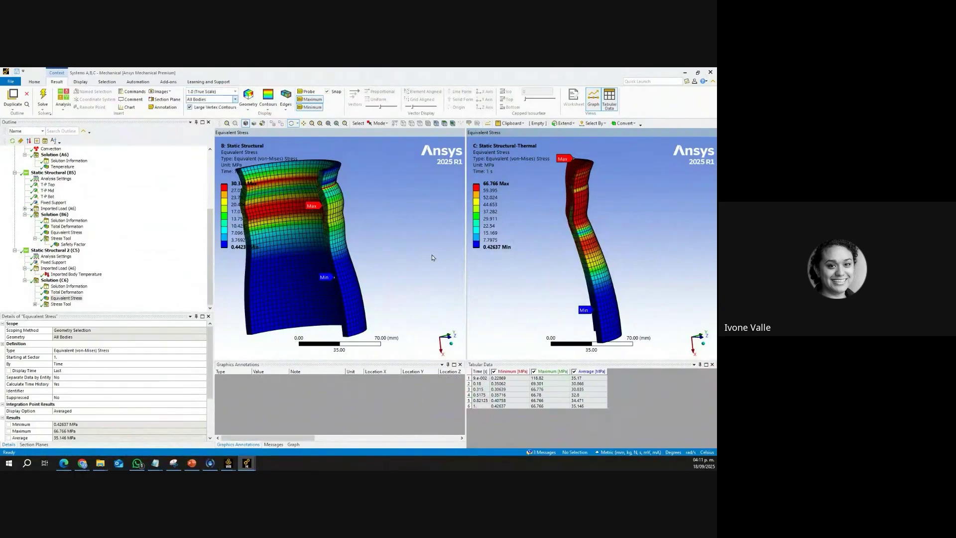
click(66, 232)
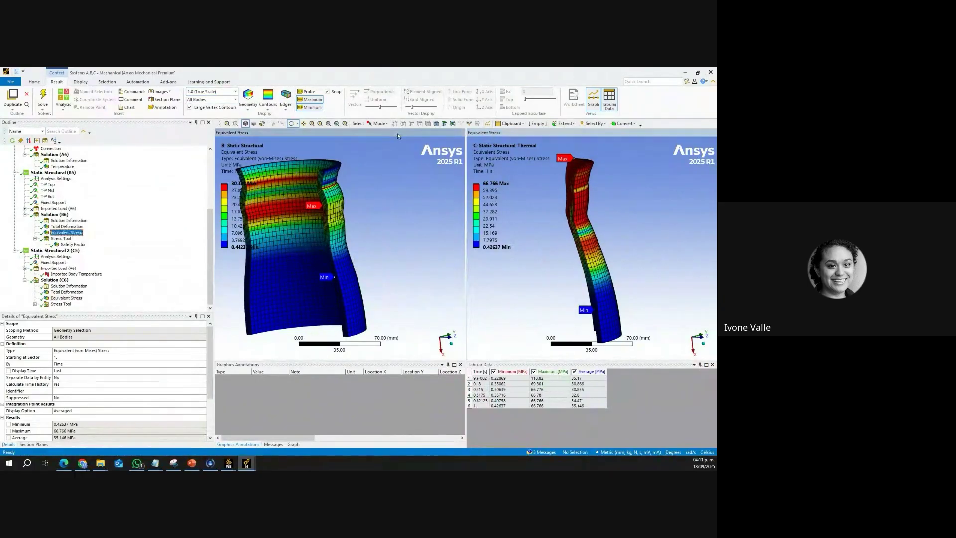
click(235, 92)
click(220, 103)
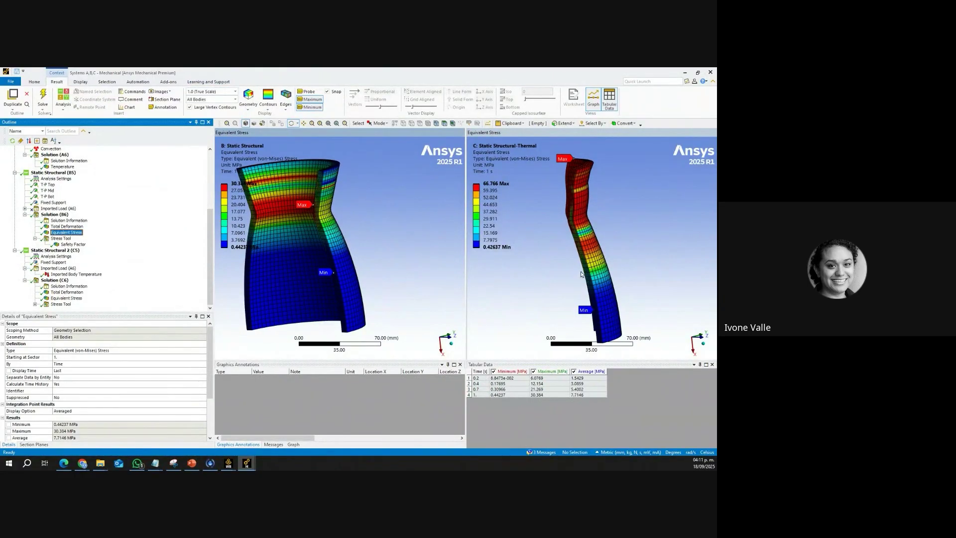
Step: Compare the pressure and thermal Equivalent Stress distributions on the outer and inner faces of the nozzle
click(558, 259)
middle_drag(575, 260, 569, 192)
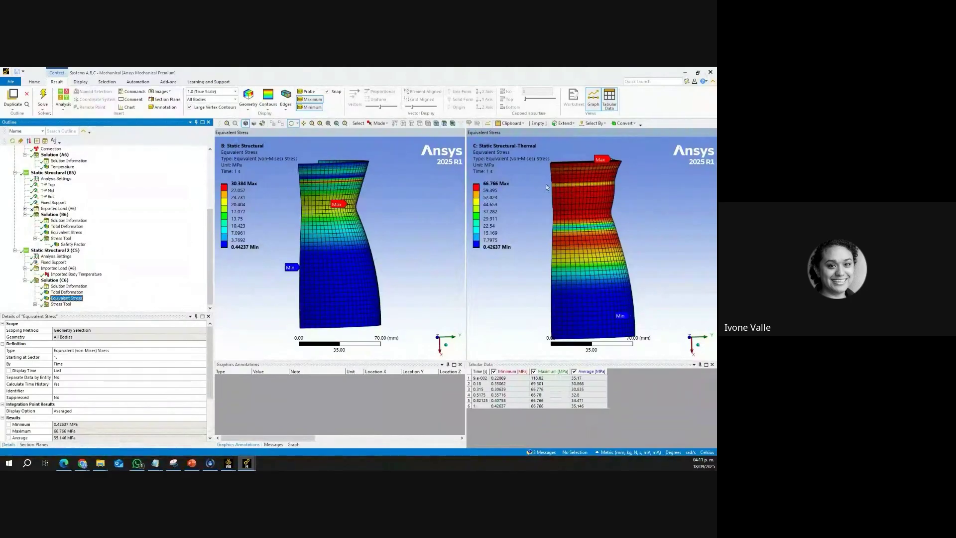
middle_drag(568, 290, 666, 301)
middle_drag(573, 282, 541, 251)
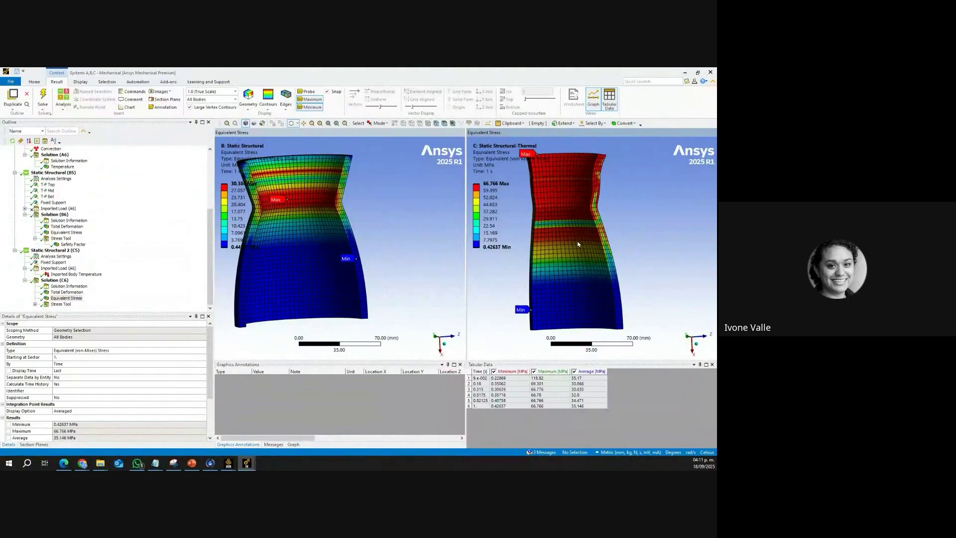
Step: Show the Safety Factor results of the thermal and first structural analyses side by side and compare them
click(34, 304)
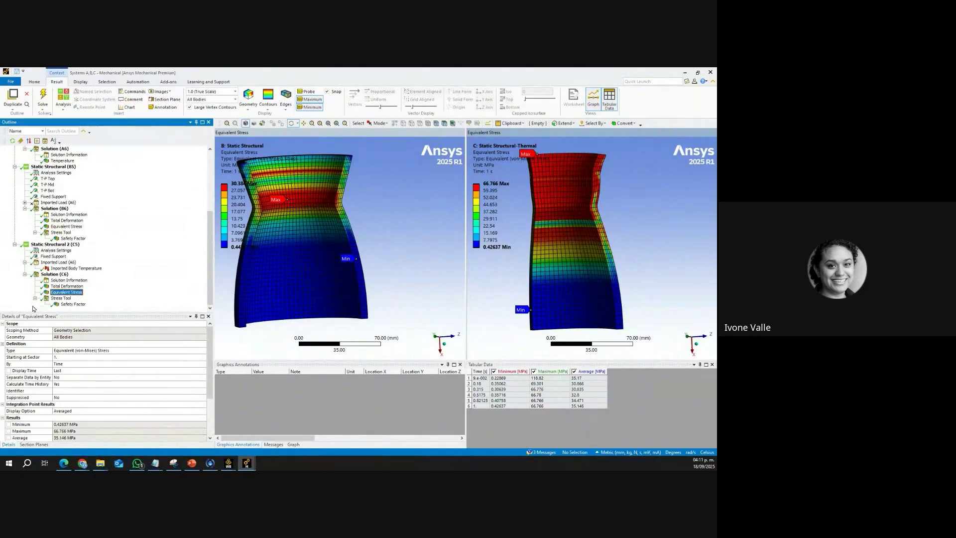
click(73, 304)
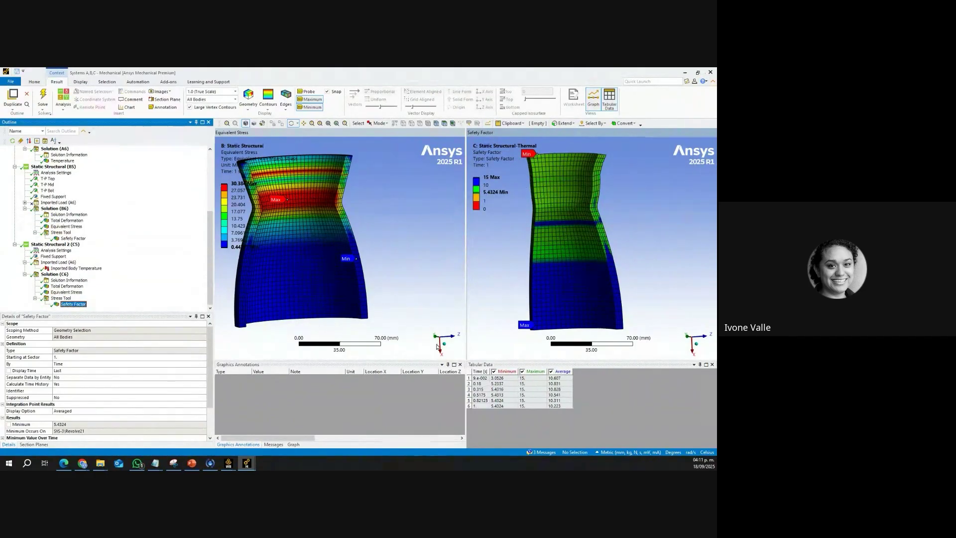
click(270, 135)
click(73, 238)
middle_drag(355, 254, 328, 270)
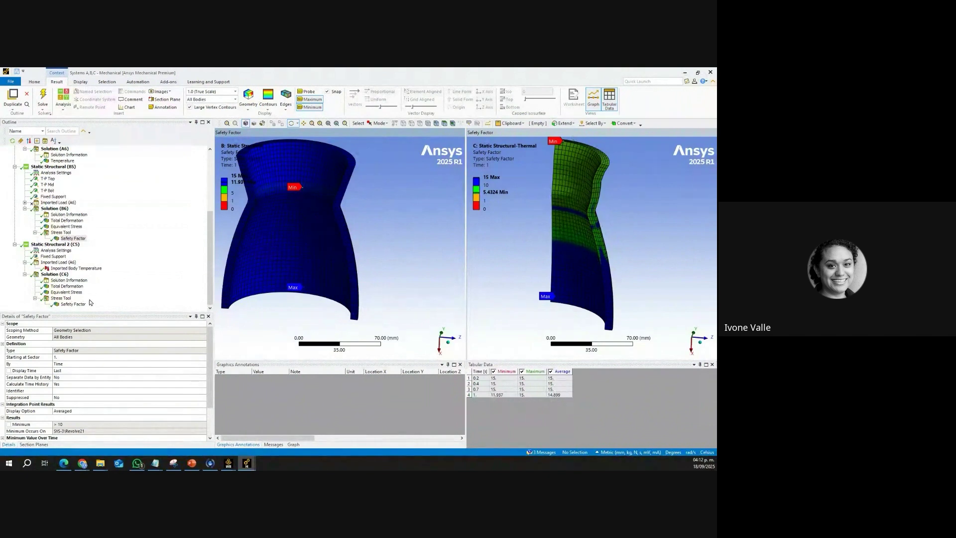
Step: Bring both Equivalent Stress results back into the two viewports and animate the first structural analysis's result
click(66, 292)
click(538, 134)
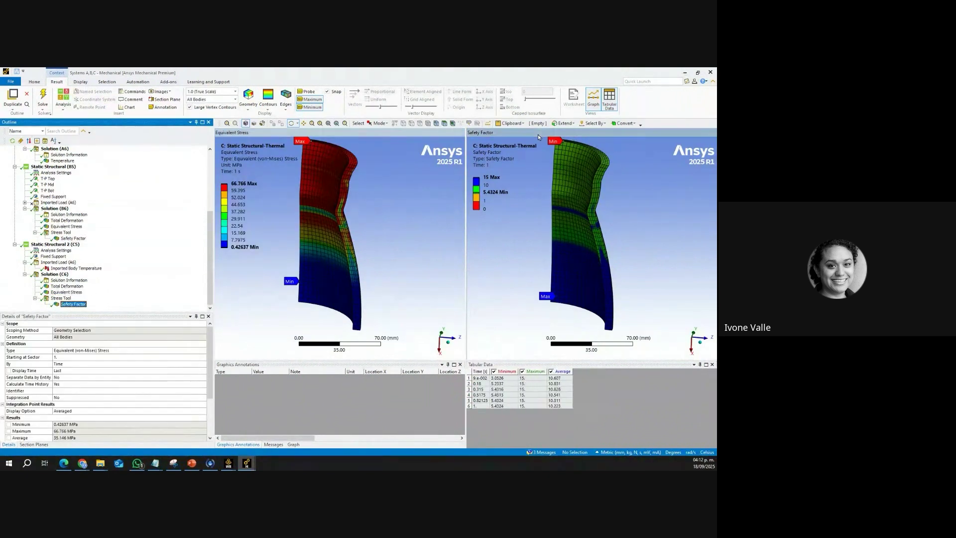
click(66, 227)
click(294, 445)
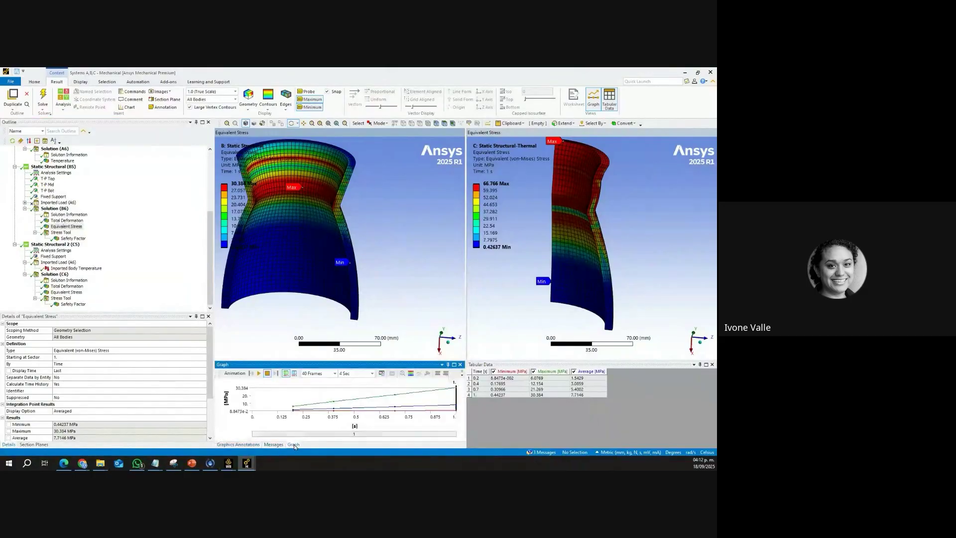
click(259, 374)
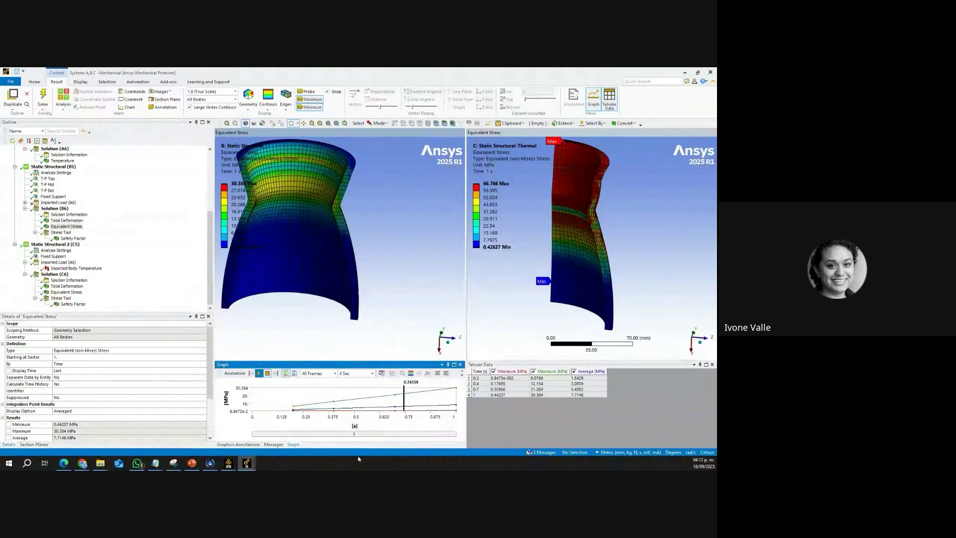
Step: Animate the thermal structural analysis's Equivalent Stress result, and inspect the stress on both models from another angle
click(259, 374)
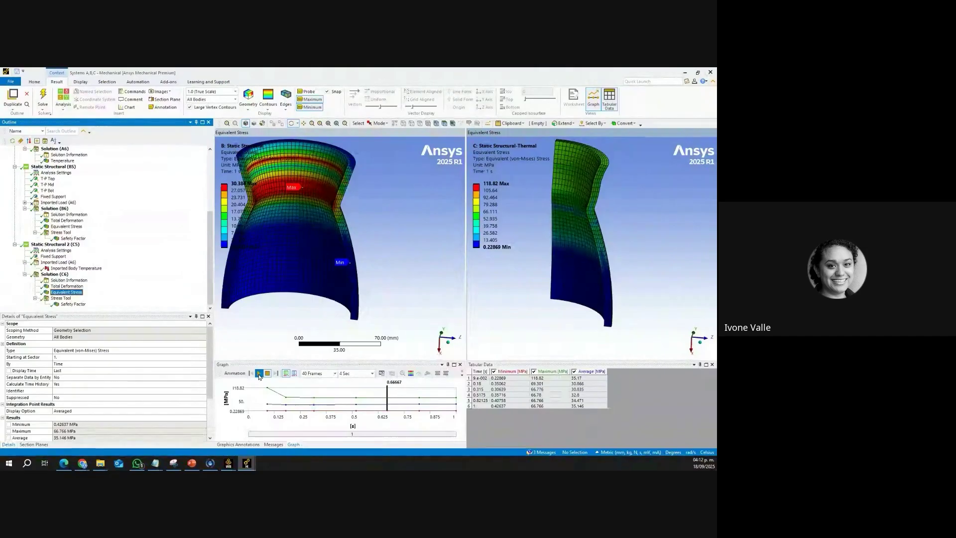
click(259, 374)
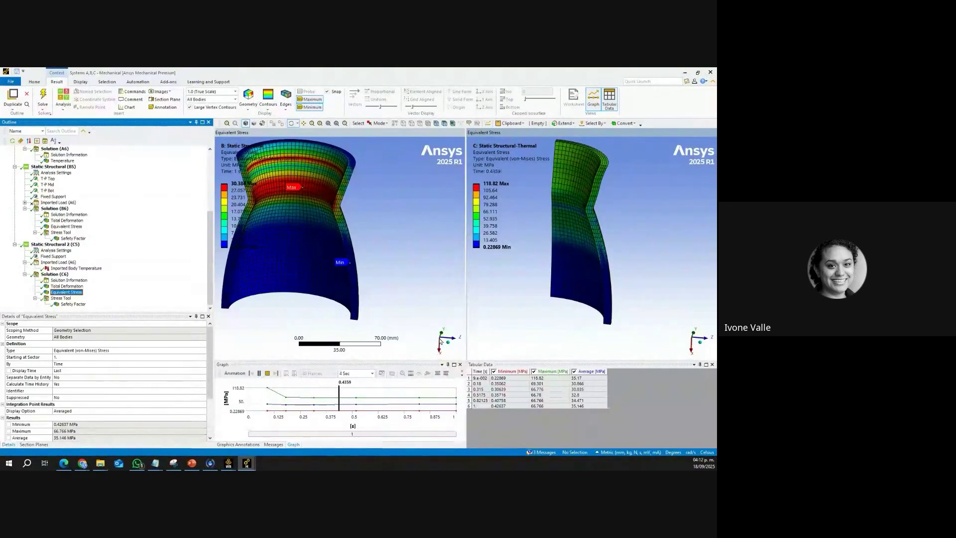
click(384, 290)
mouse_move(384, 291)
middle_down()
mouse_move(364, 282)
mouse_move(388, 287)
middle_up()
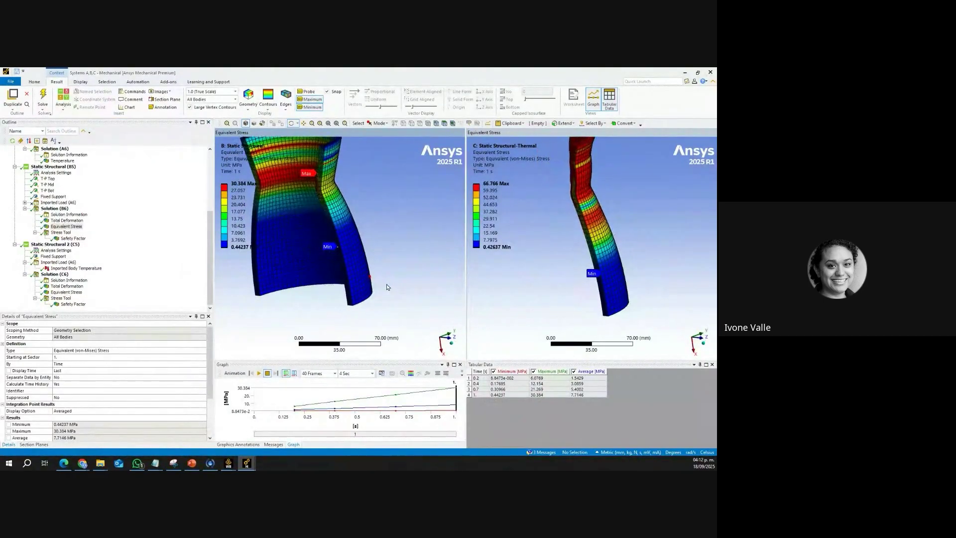
Step: Set the number of displayed cyclic sectors to 4 for the second structural solution and evaluate all of its results
click(54, 274)
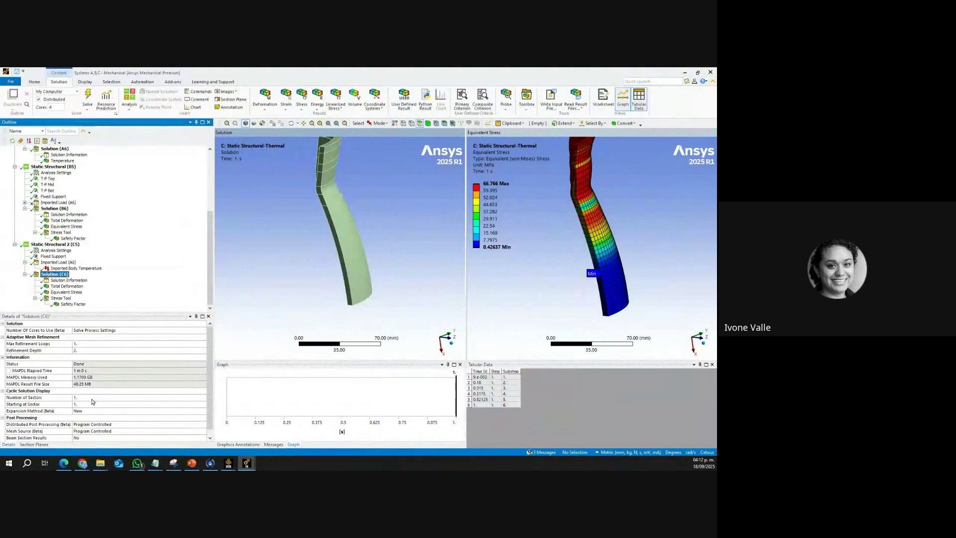
click(92, 398)
text(4)
key(Return)
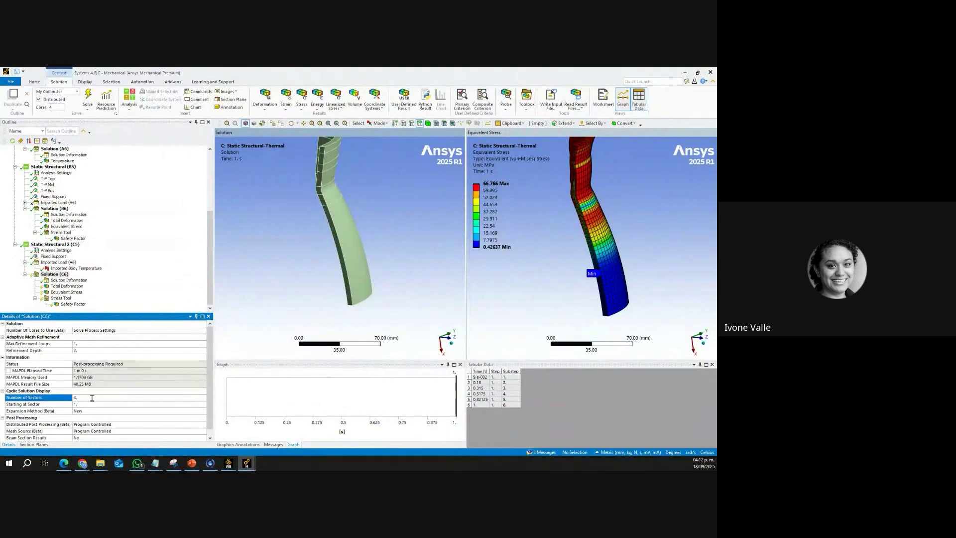
right_click(54, 275)
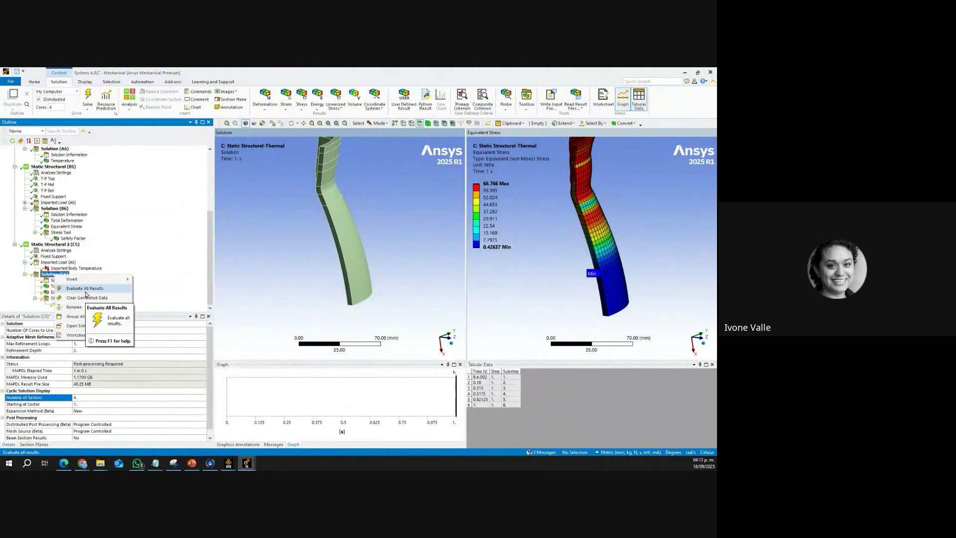
click(78, 288)
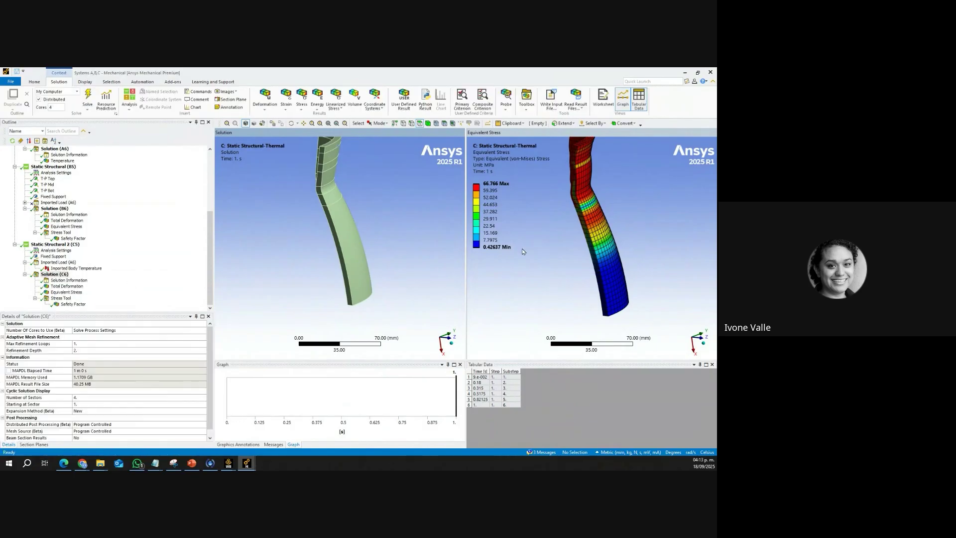
Step: Display the Equivalent Stress results of the first and thermal structural analyses next to each other in an aligned side view of the nozzle
click(69, 293)
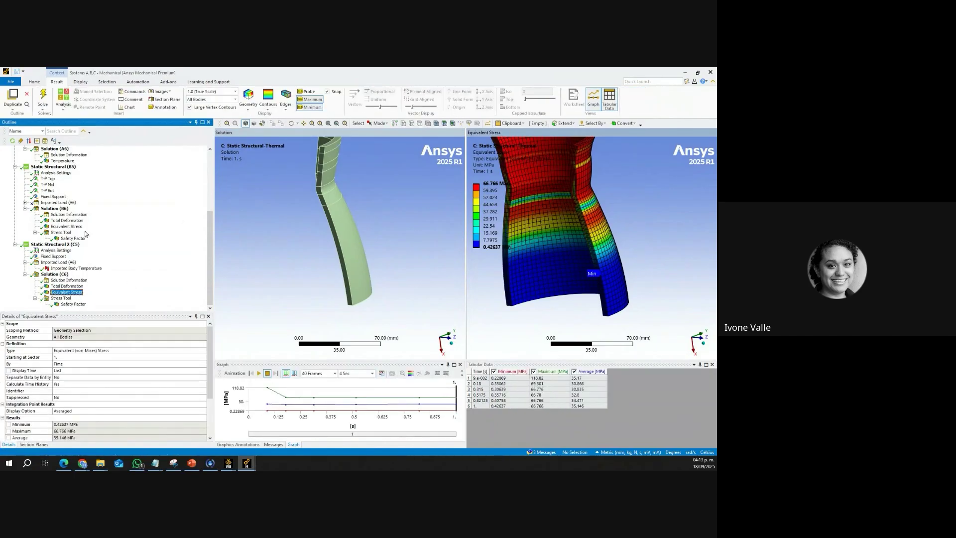
click(352, 132)
click(66, 226)
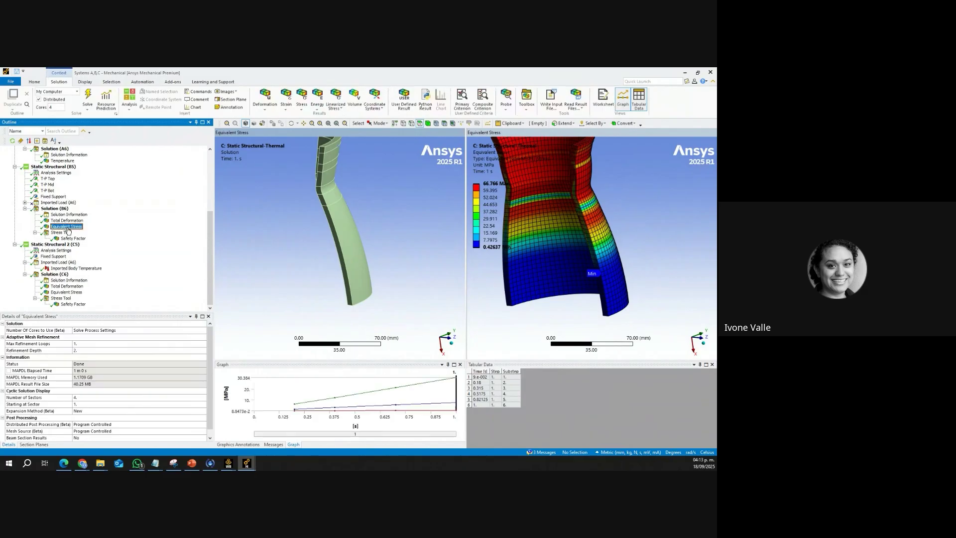
drag(374, 234, 438, 312)
scroll(437, 310, down, 2)
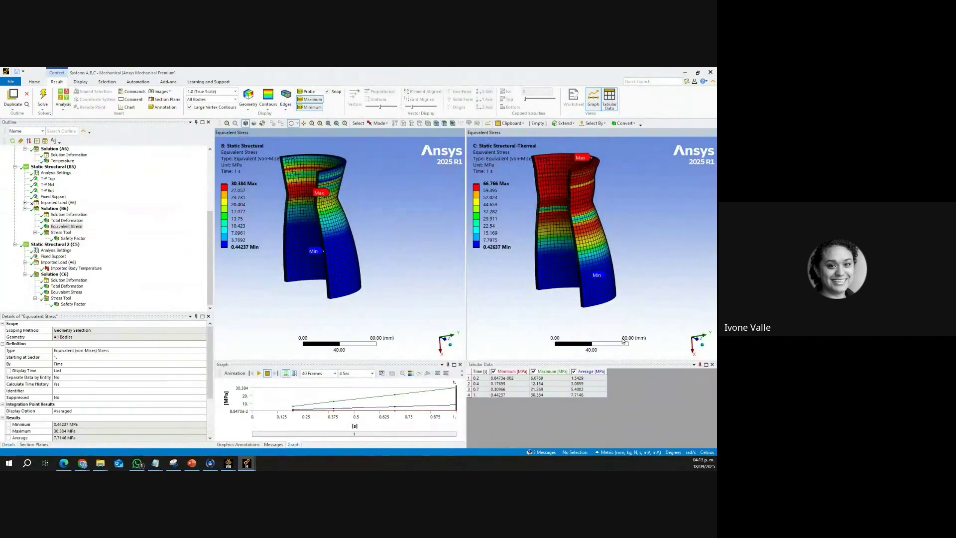
click(447, 342)
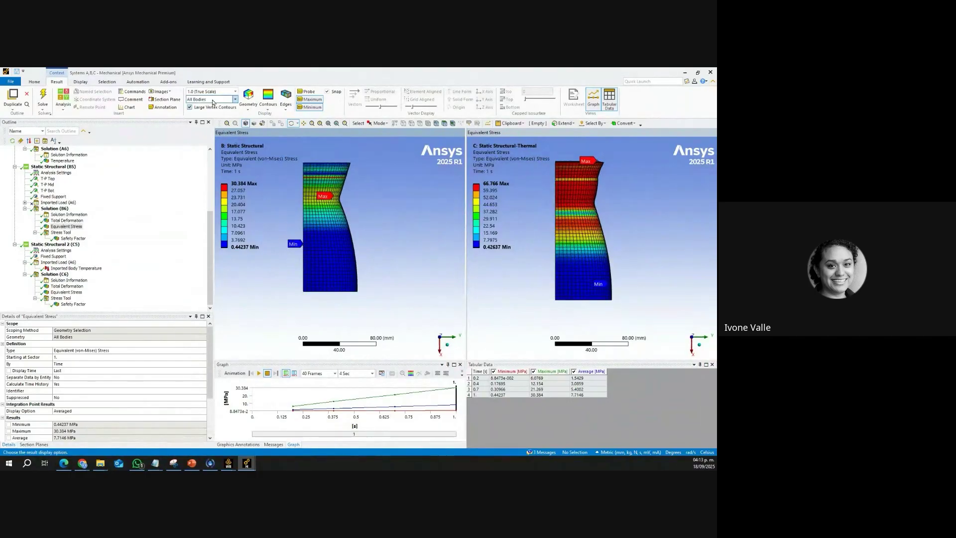
Step: Set the deformation scale of both Equivalent Stress results to 0.5x Auto
click(223, 91)
click(226, 117)
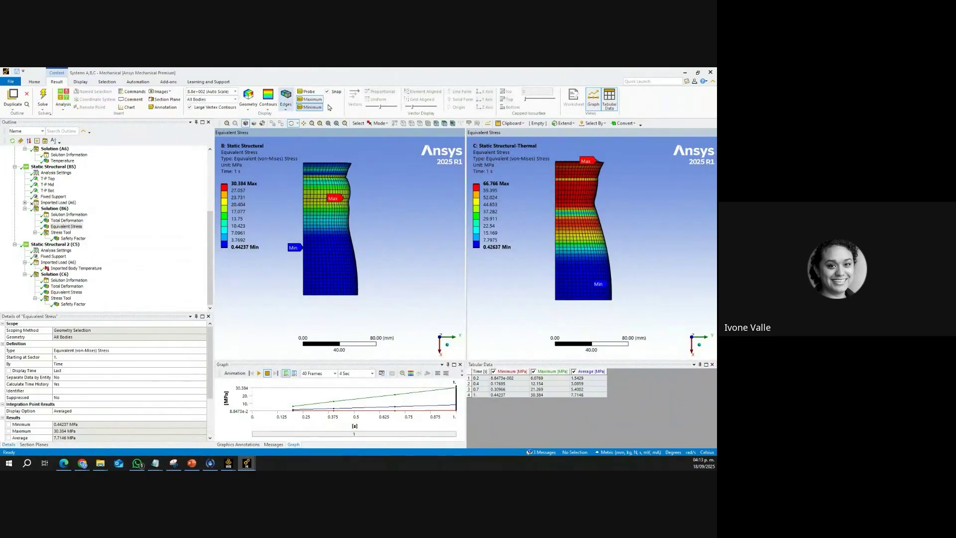
click(224, 91)
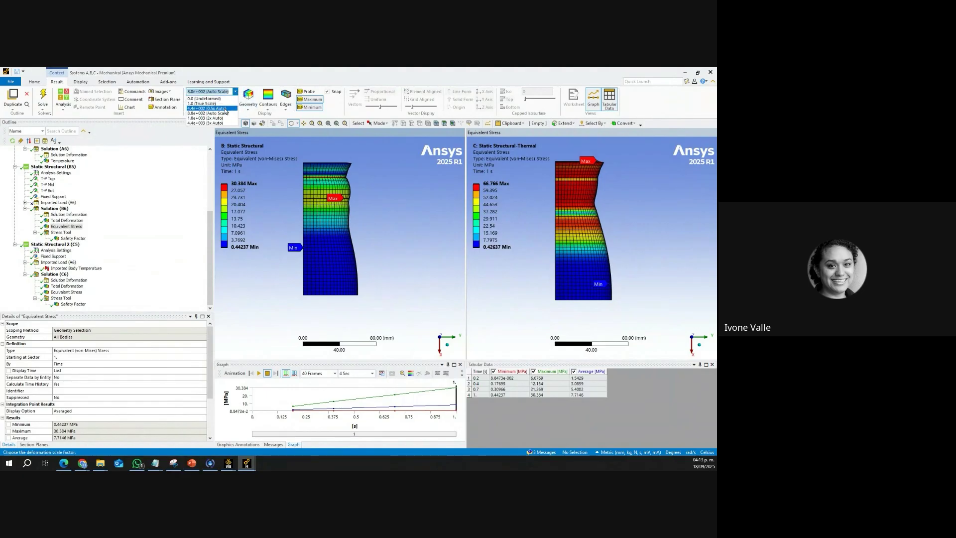
click(225, 114)
key(Down)
click(544, 135)
click(224, 91)
click(218, 109)
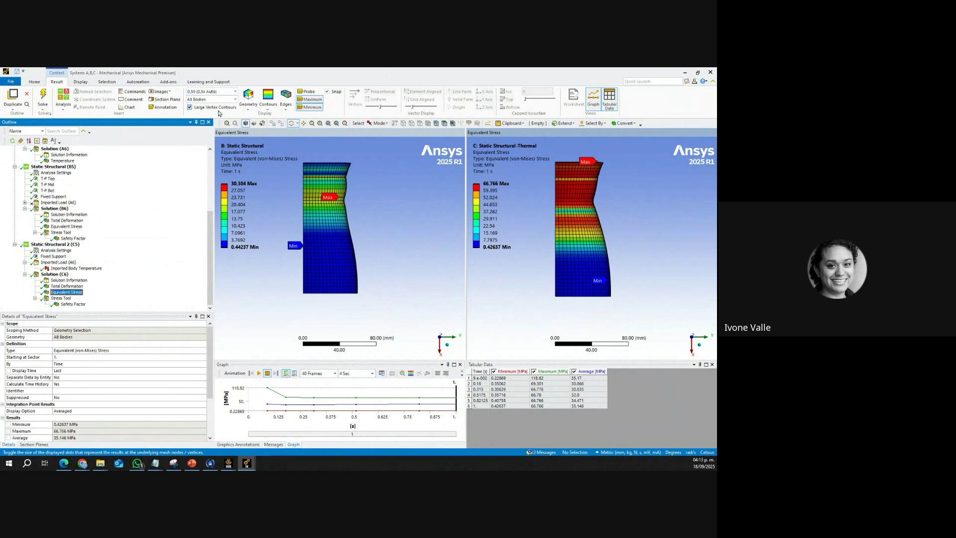
Step: Overlay the undeformed wireframe on both Equivalent Stress results, and animate the first structural analysis's result
click(286, 100)
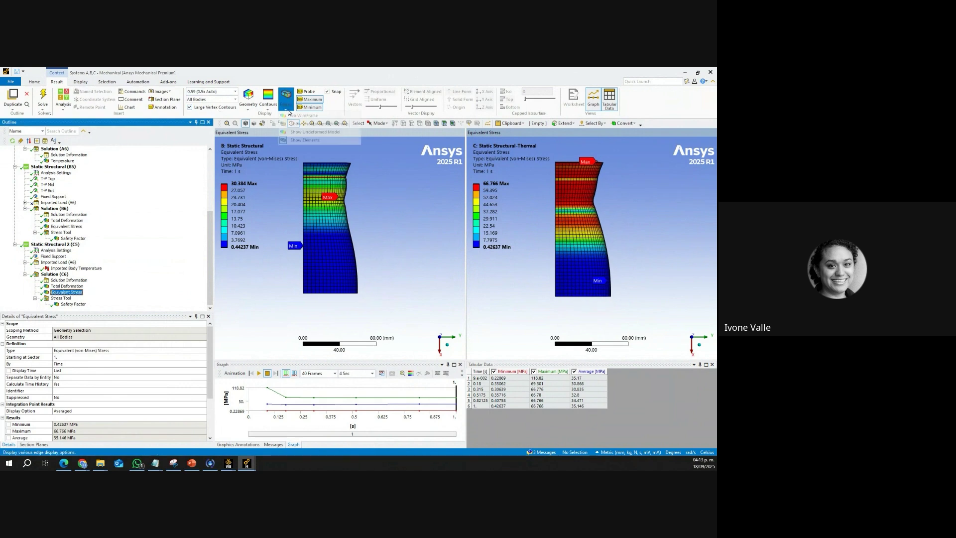
click(324, 133)
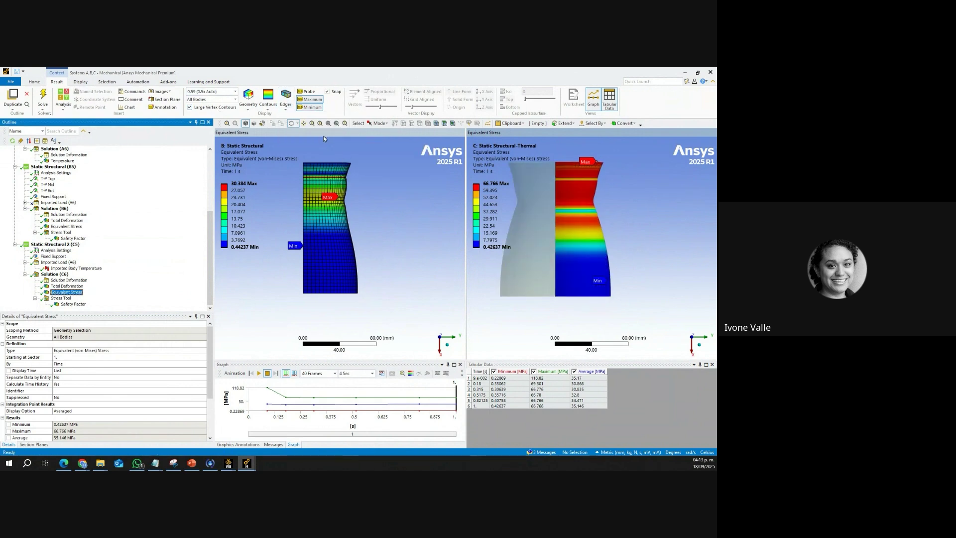
click(286, 99)
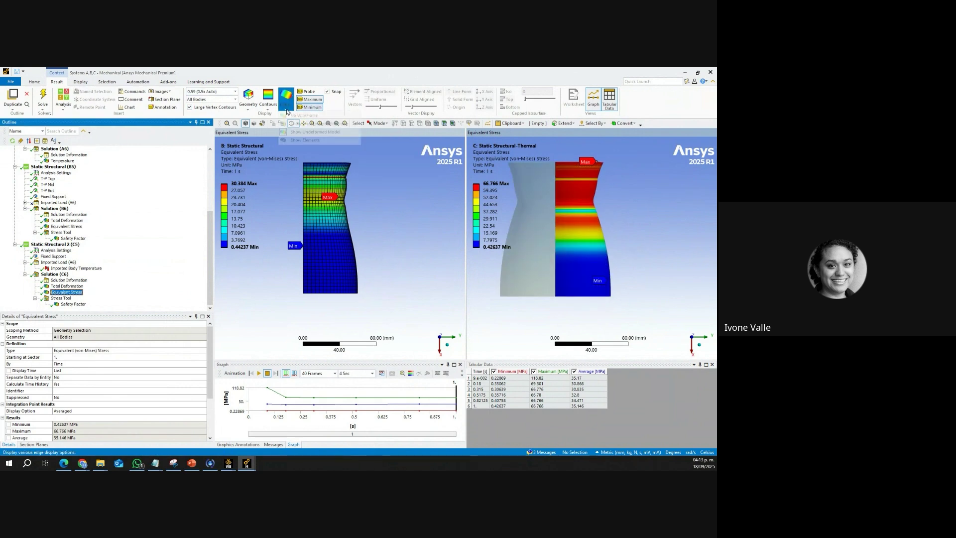
click(316, 124)
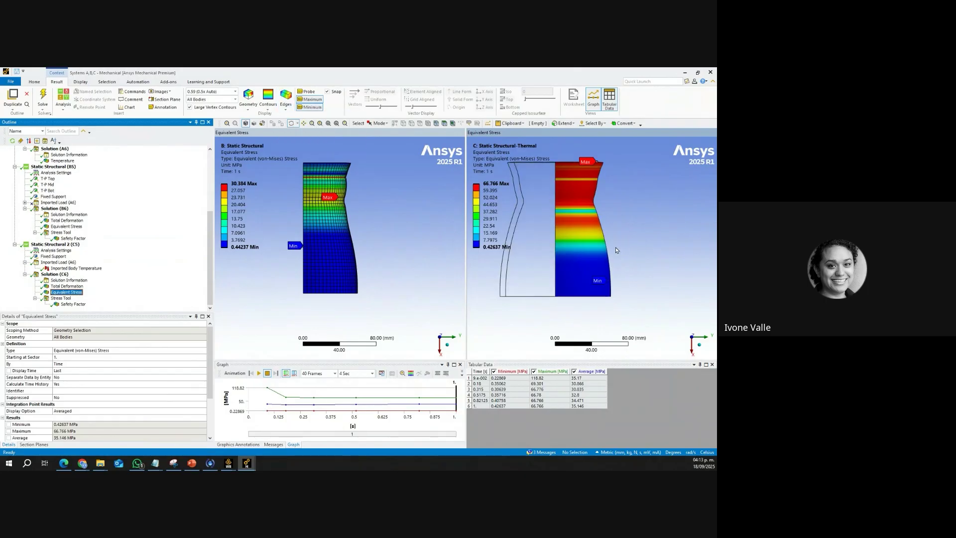
click(340, 135)
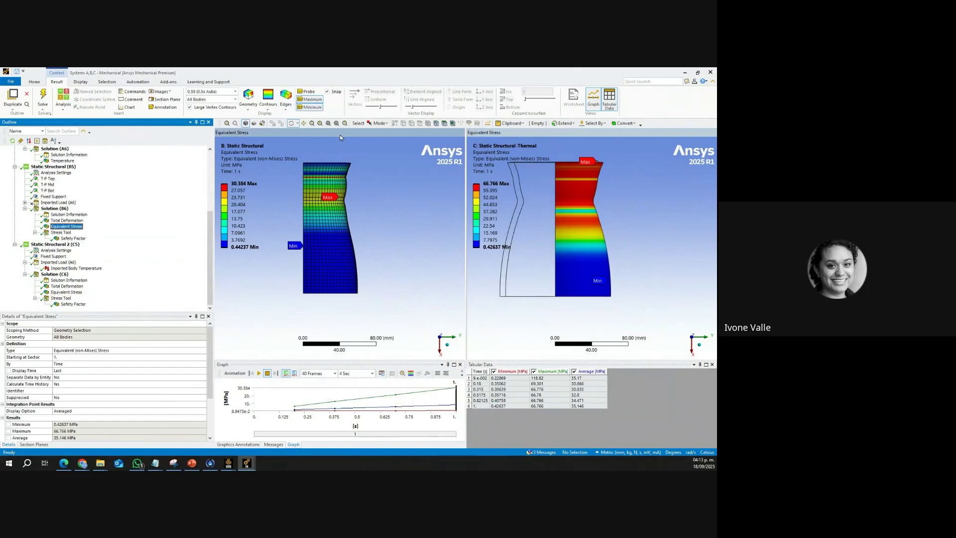
click(286, 101)
click(302, 127)
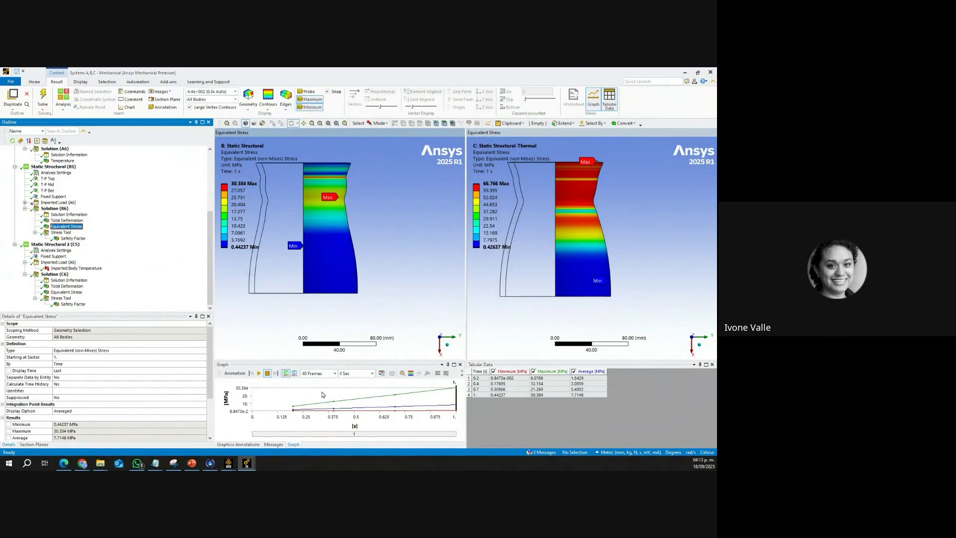
click(259, 373)
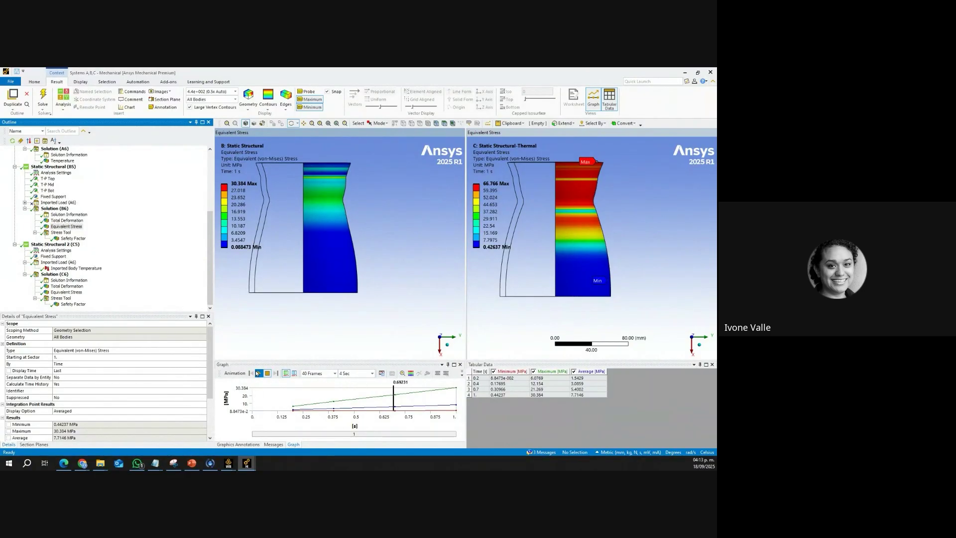
click(594, 314)
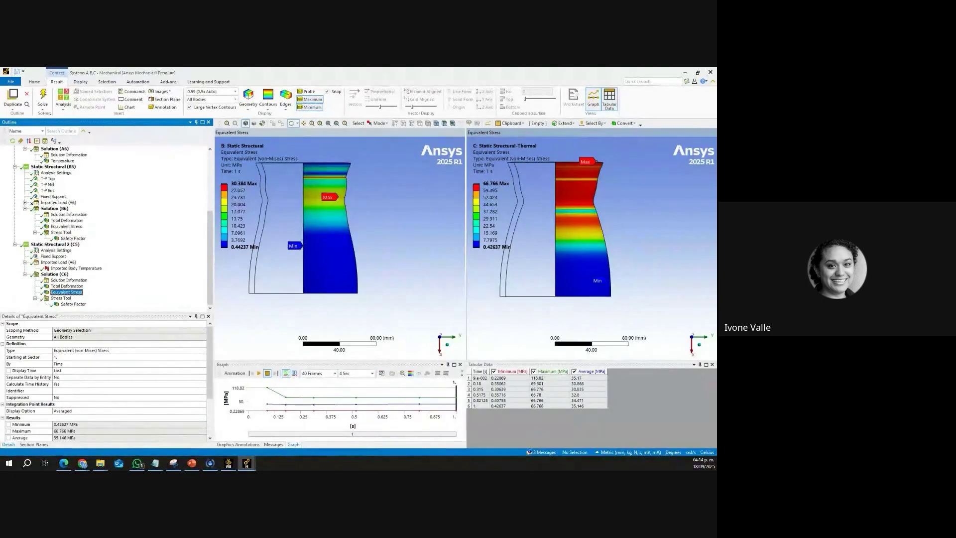
Step: Switch to Workbench, add a third Static Structural system linked to the Steady-State Thermal solution, and return to Mechanical
mouse_move(229, 463)
click(269, 431)
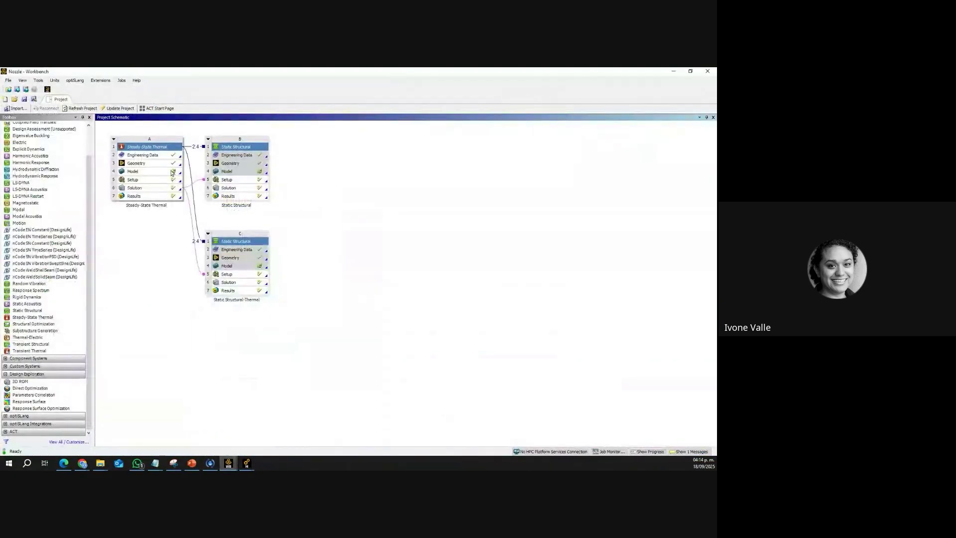
drag(26, 313, 152, 187)
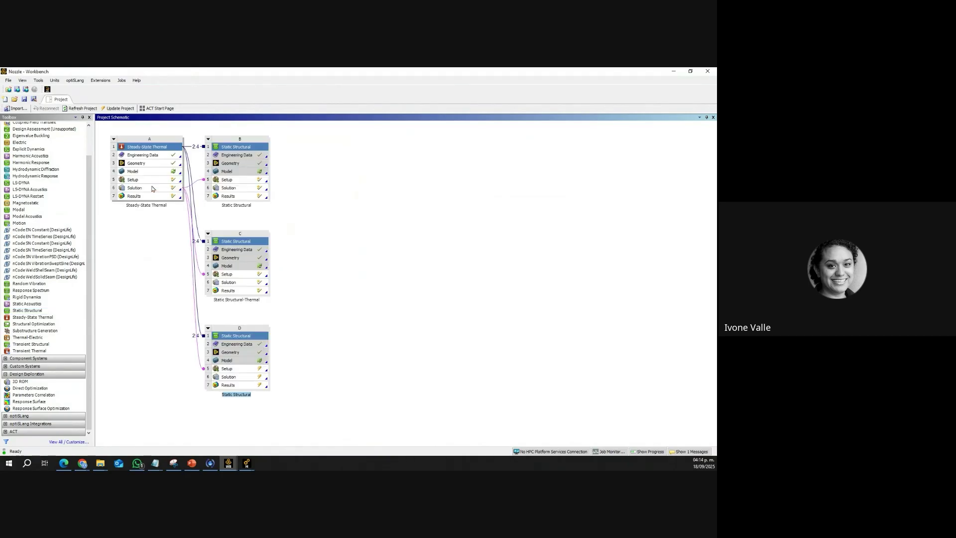
click(246, 464)
click(292, 437)
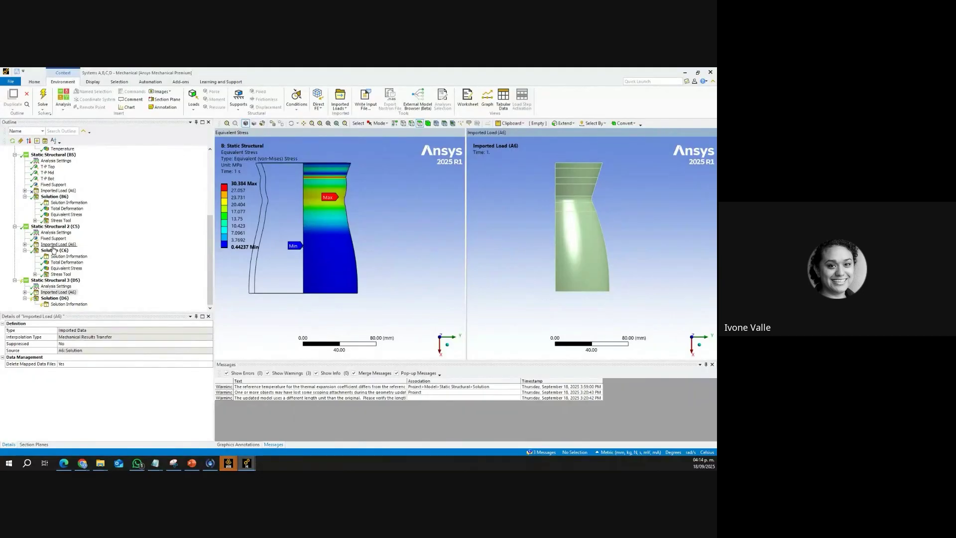
Step: Copy the Fixed Support and the T-P Top, T-P Mid and T-P Bot pressures from the existing analyses into Static Structural 3
drag(54, 239, 53, 282)
click(48, 161)
ctrl+click(48, 167)
ctrl+click(48, 173)
drag(49, 174, 56, 275)
Step: Import the body temperature load from the steady-state thermal solution into Static Structural 3
click(24, 293)
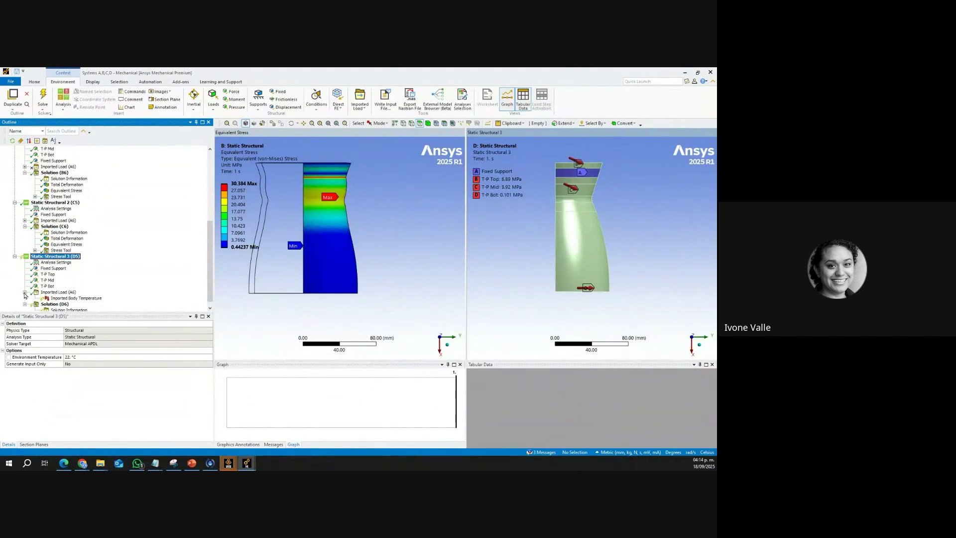
right_click(65, 299)
click(96, 304)
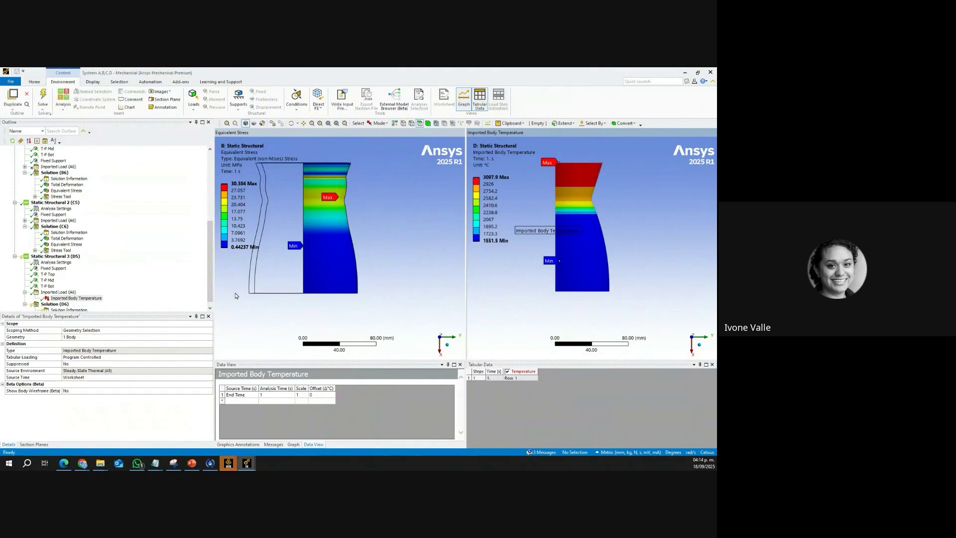
Step: Check the faces covered by the three pressure loads and the Fixed Support of Static Structural 3
click(48, 286)
middle_drag(512, 234, 653, 231)
click(53, 280)
click(52, 275)
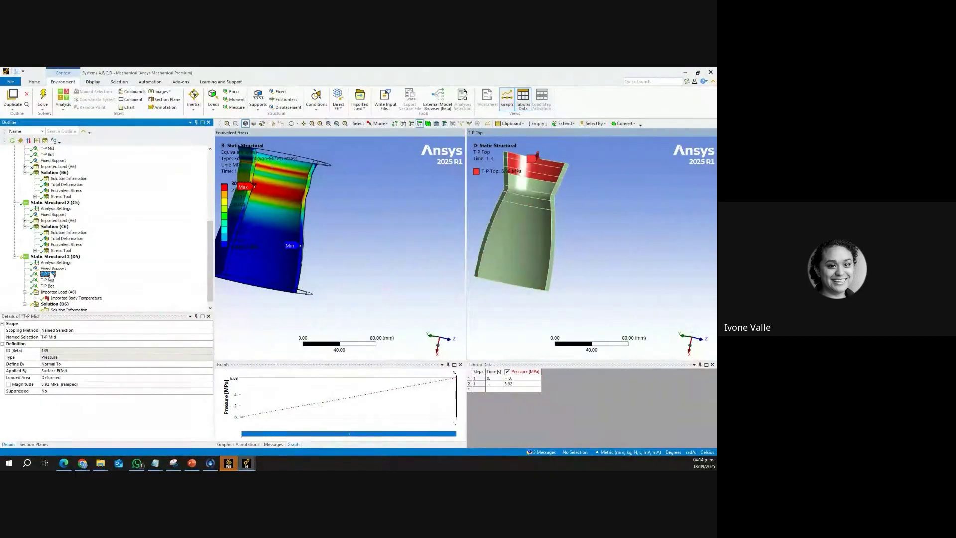
scroll(64, 290, down, 1)
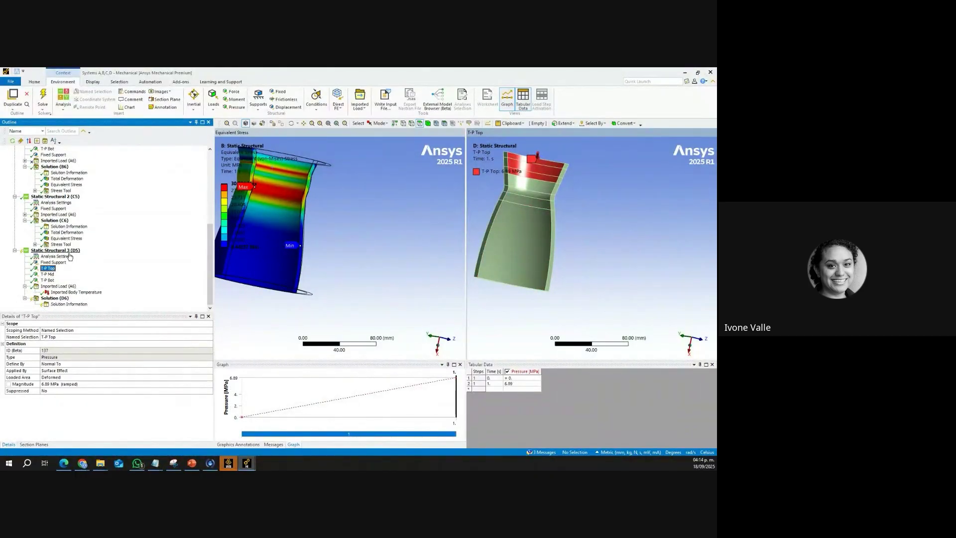
click(53, 262)
middle_drag(531, 219, 503, 213)
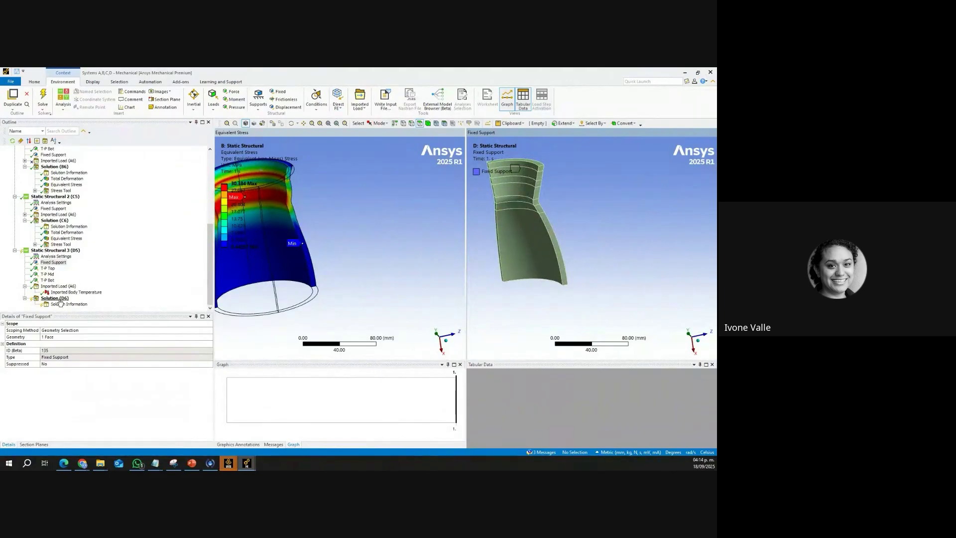
Step: Solve Static Structural 3 and compare its elapsed time, memory use and substeps with the other two structural solutions
right_click(59, 299)
click(95, 314)
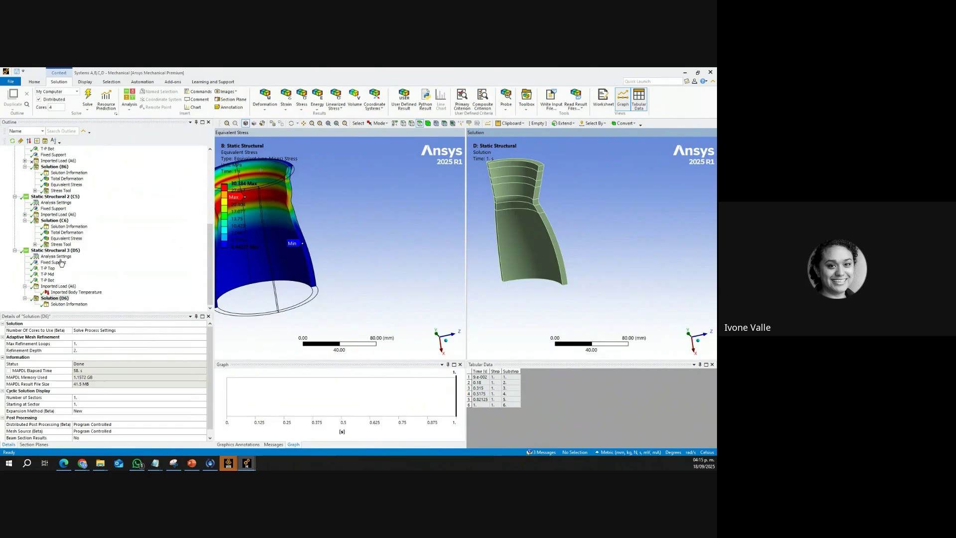
click(54, 220)
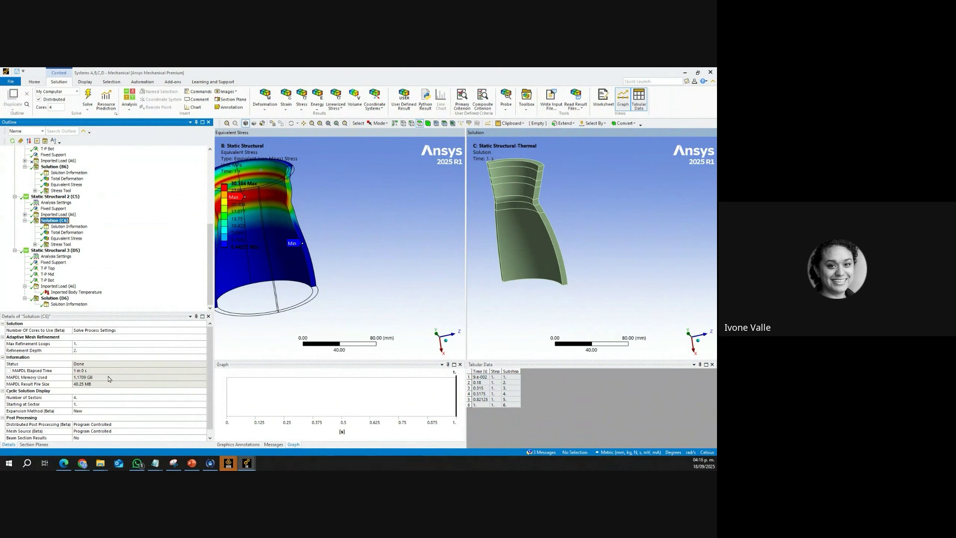
click(55, 167)
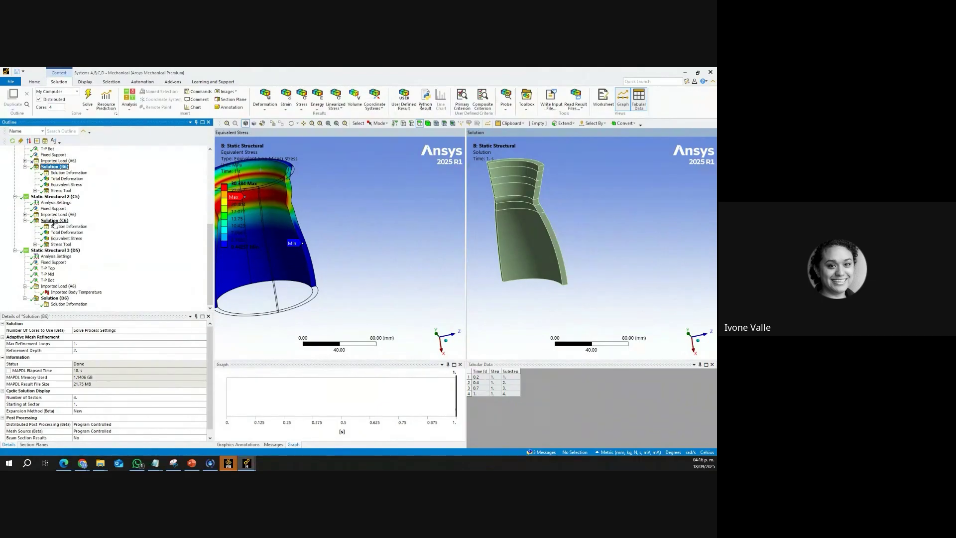
click(55, 222)
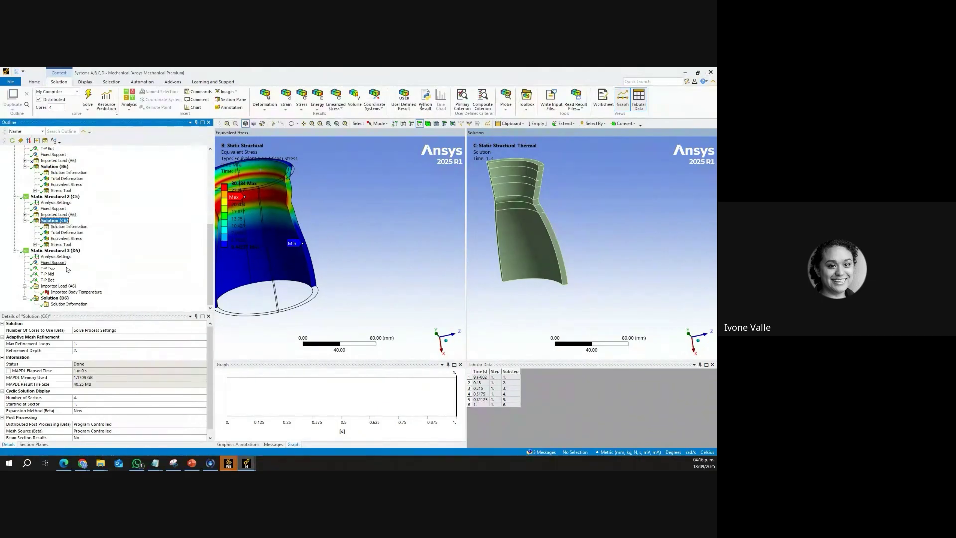
click(54, 298)
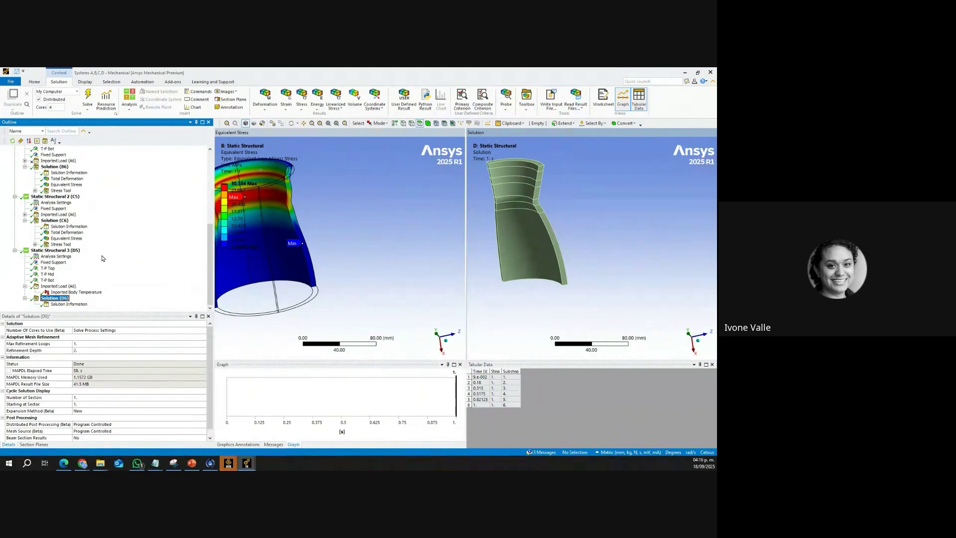
Step: Copy the Total Deformation, Equivalent Stress and Stress Tool results from the Static Structural 2 solution into the Static Structural 3 solution
click(64, 233)
ctrl+click(63, 239)
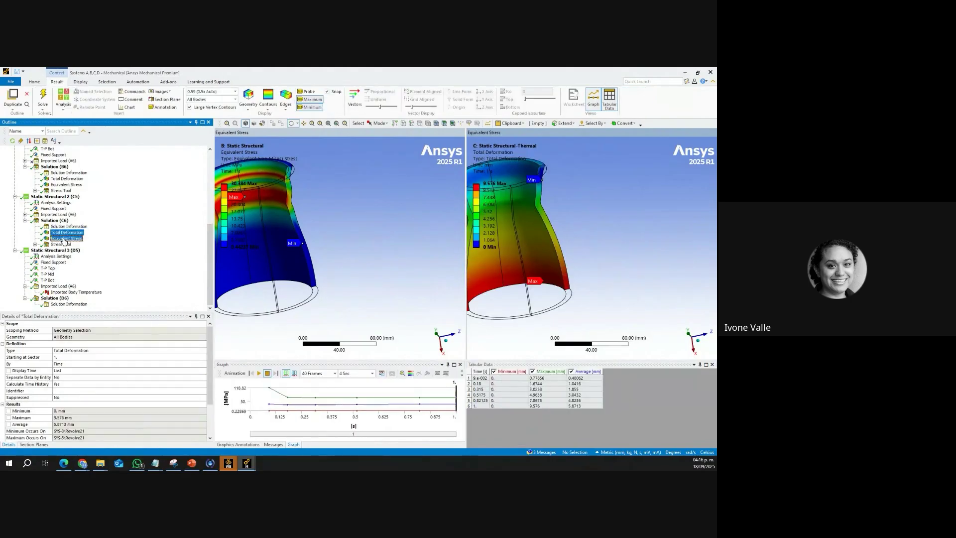
ctrl+click(61, 245)
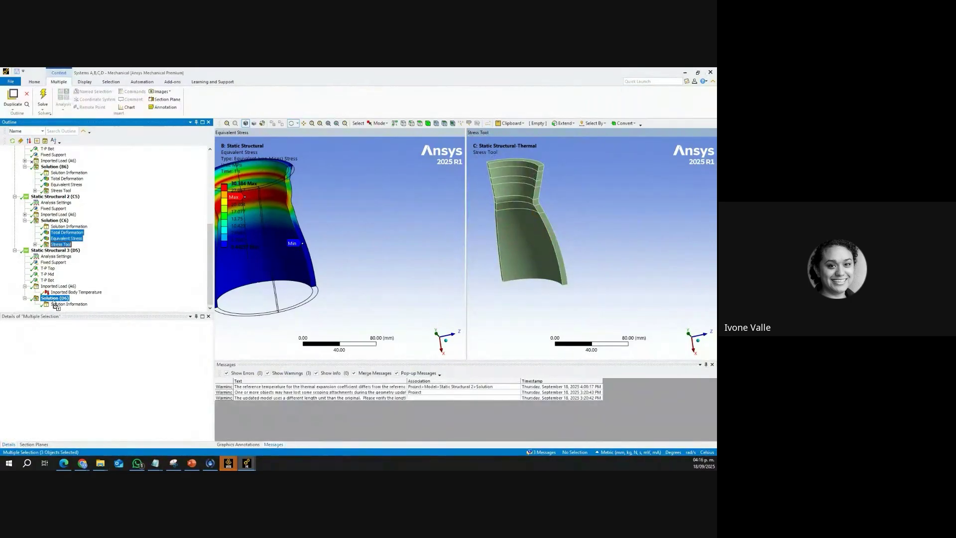
click(53, 299)
scroll(53, 302, down, 1)
Step: Set the cyclic display of the Static Structural 3 solution to 4 sectors and evaluate all its results
right_click(55, 280)
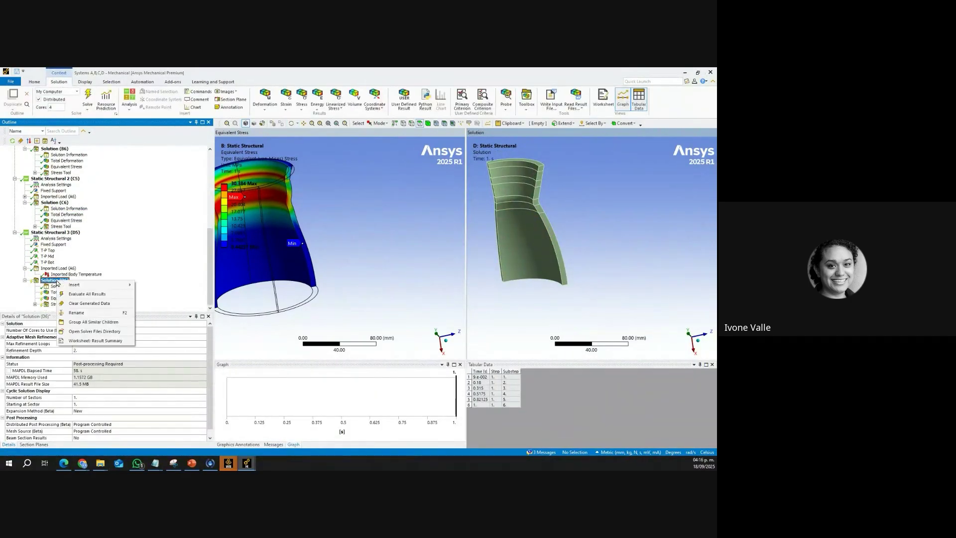
click(88, 401)
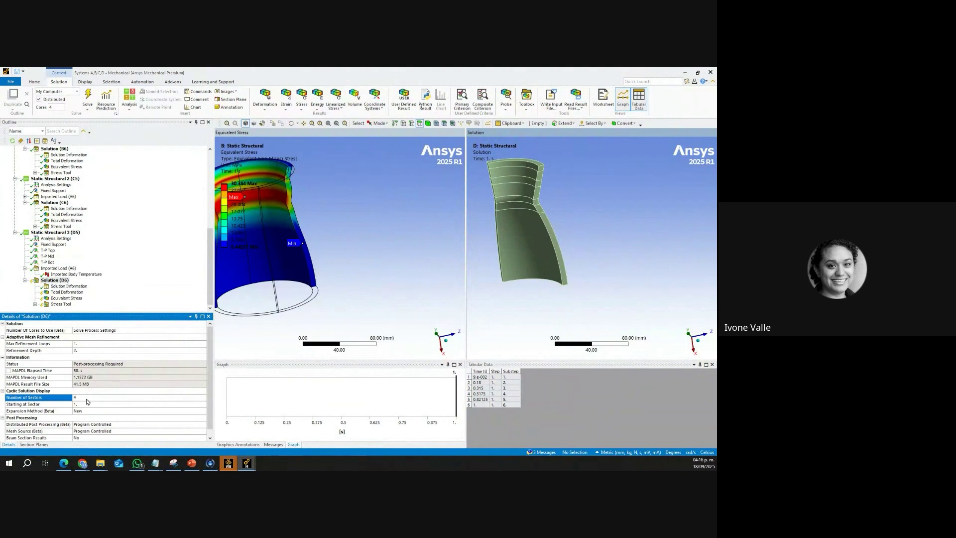
right_click(55, 280)
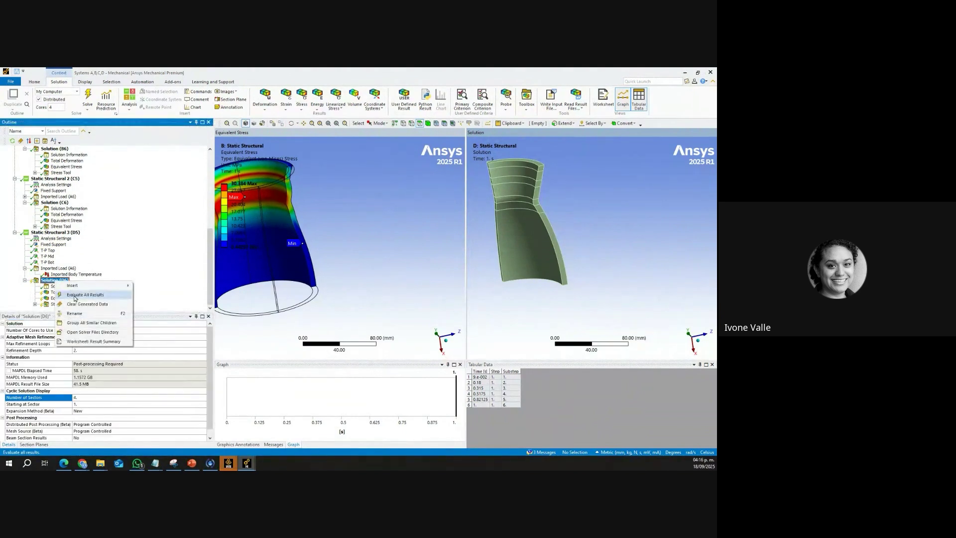
click(76, 294)
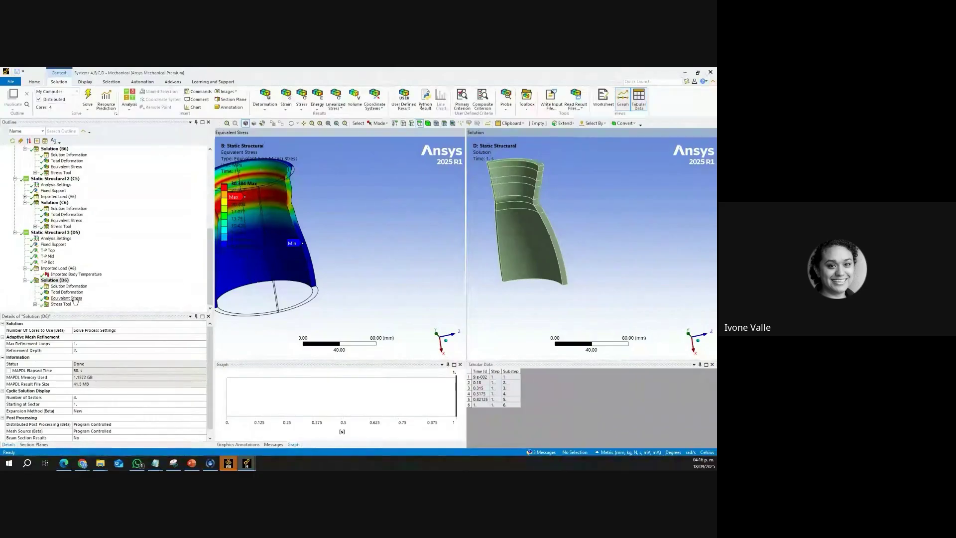
Step: Display the Total Deformation of Static Structural 3 and view the nozzle from the front, fitted and centred in the graphics area
click(67, 292)
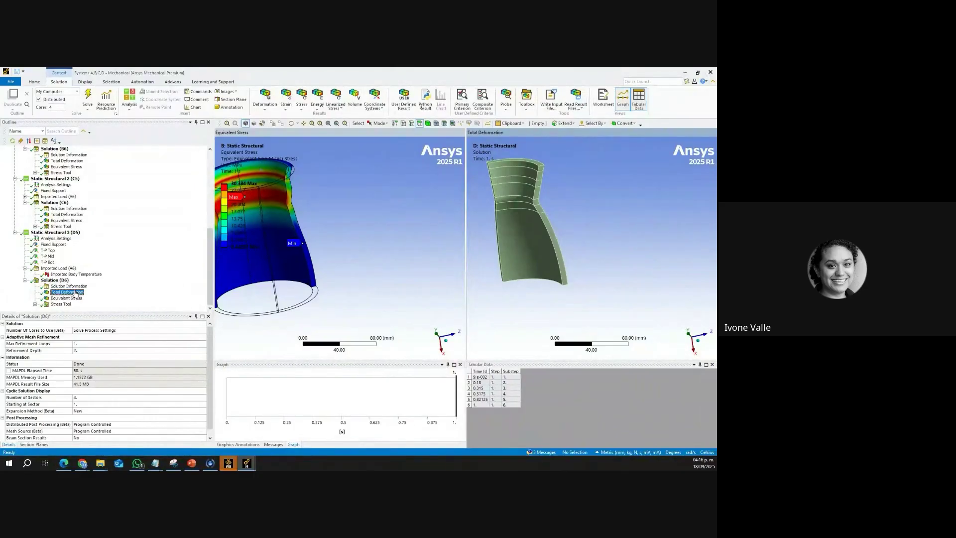
scroll(586, 264, down, 2)
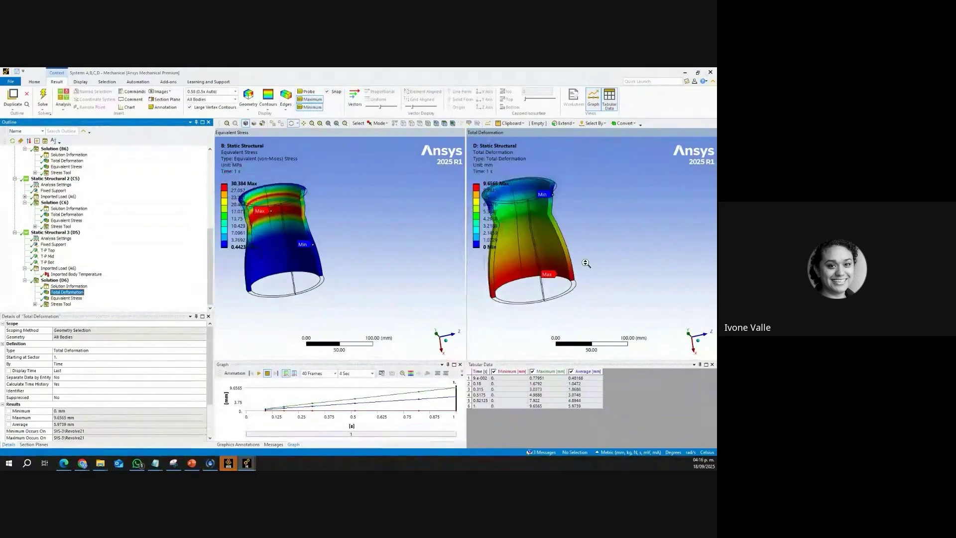
click(697, 343)
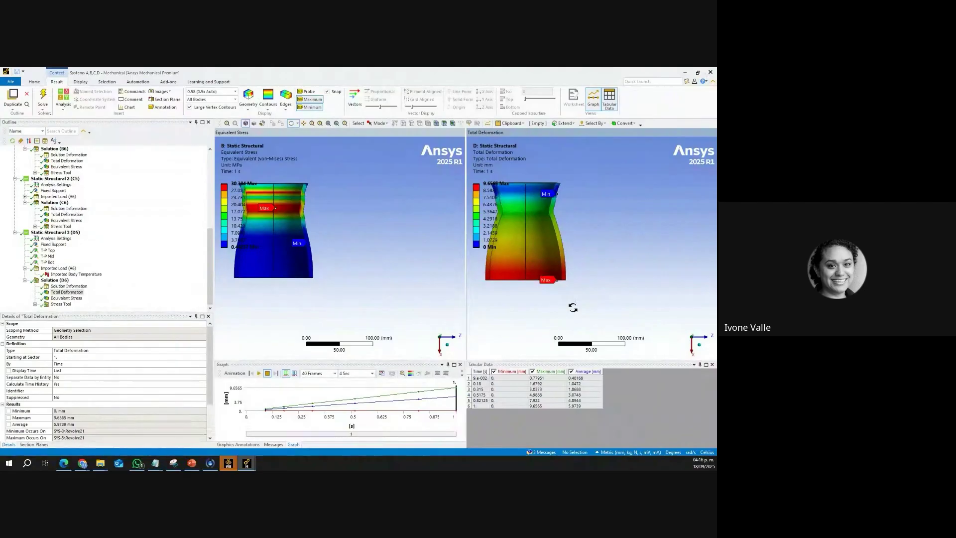
click(337, 124)
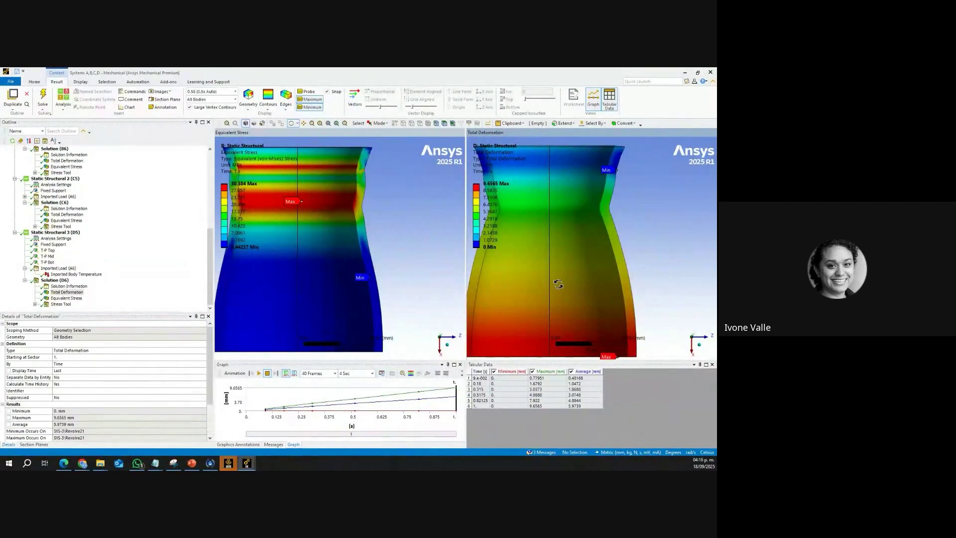
ctrl+middle_drag(563, 274, 600, 272)
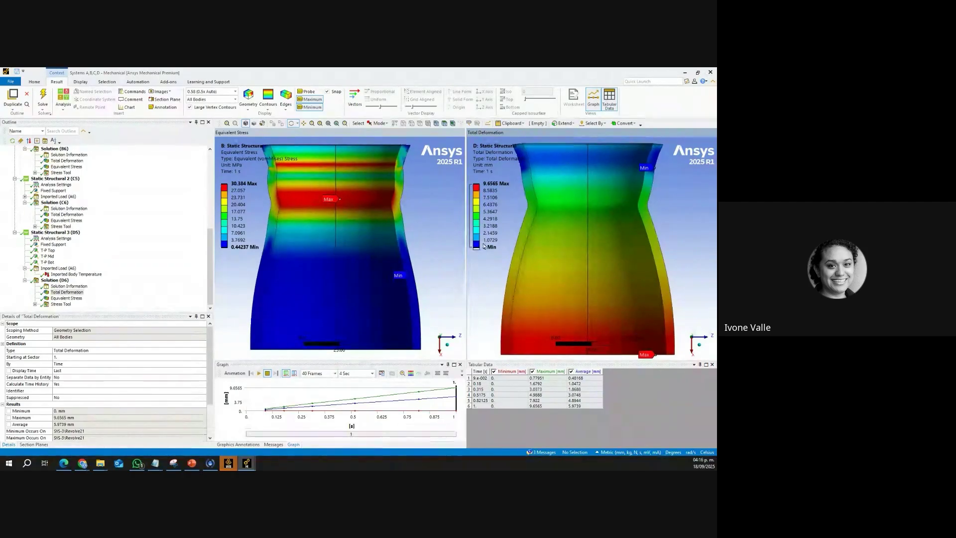
Step: Compare the Total Deformation of Static Structural and Static Structural 2 side by side with that of Static Structural 3
click(66, 166)
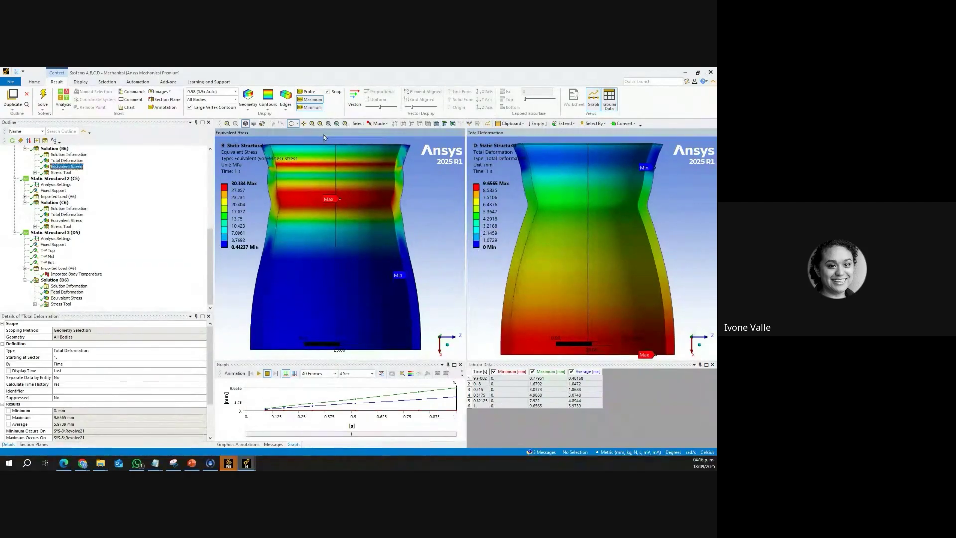
scroll(68, 170, up, 3)
click(68, 214)
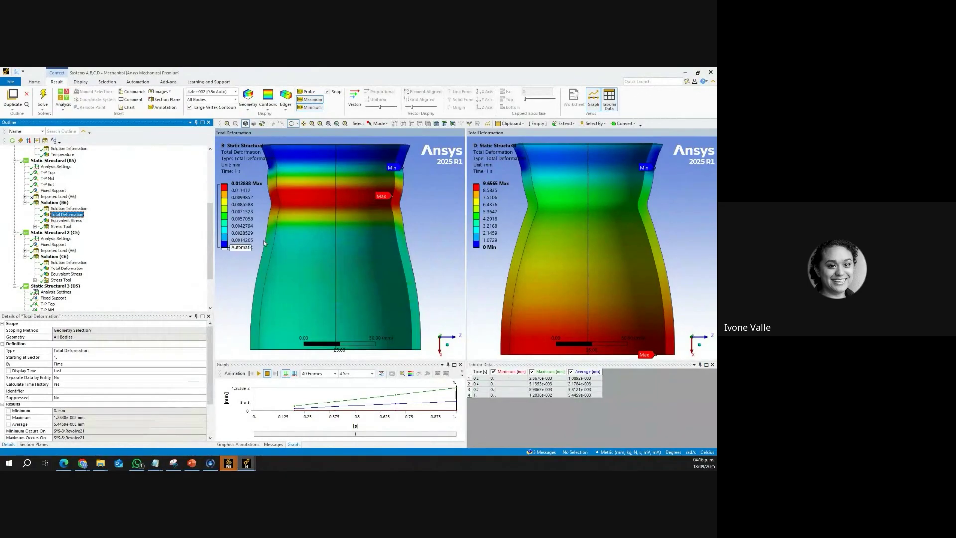
click(68, 268)
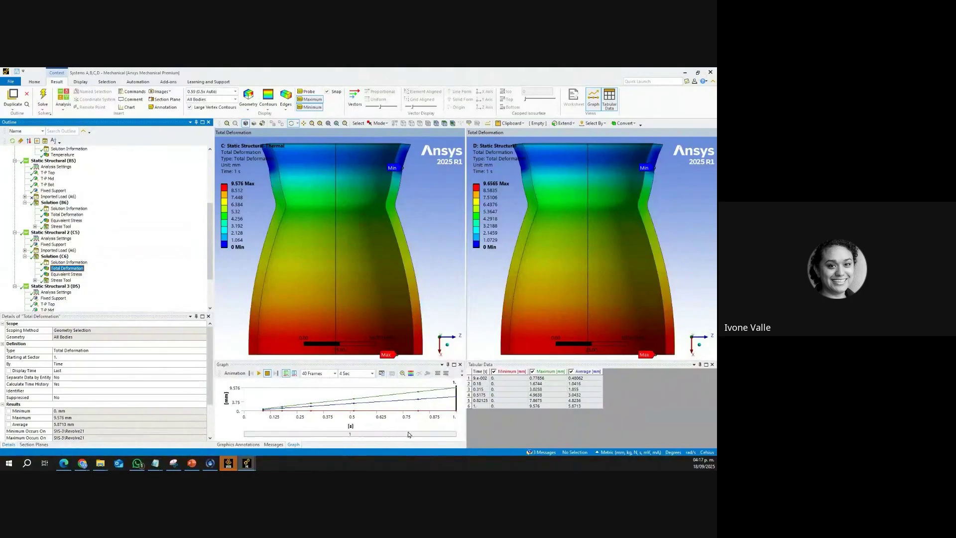
Step: Compare the Equivalent Stress of Static Structural 2 and Static Structural 3 side by side
click(66, 274)
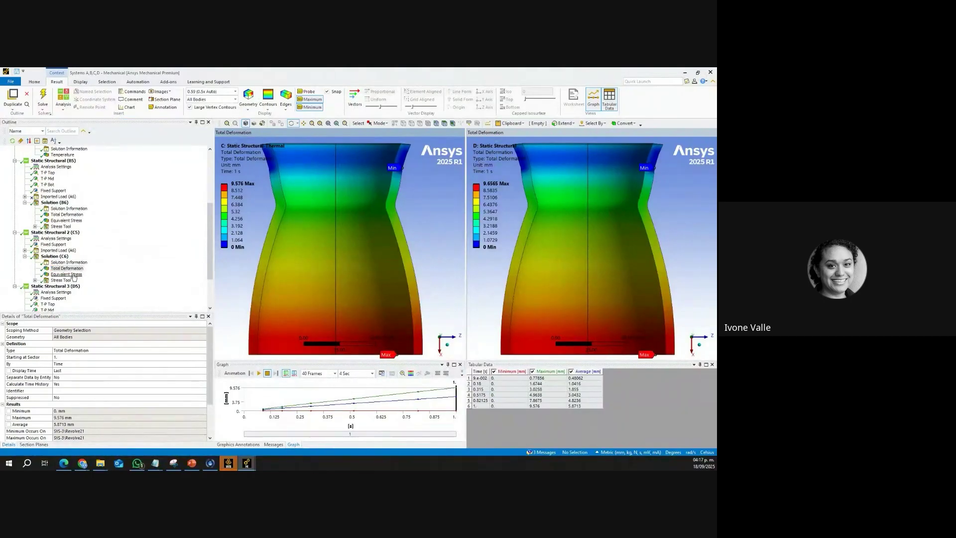
scroll(75, 279, down, 3)
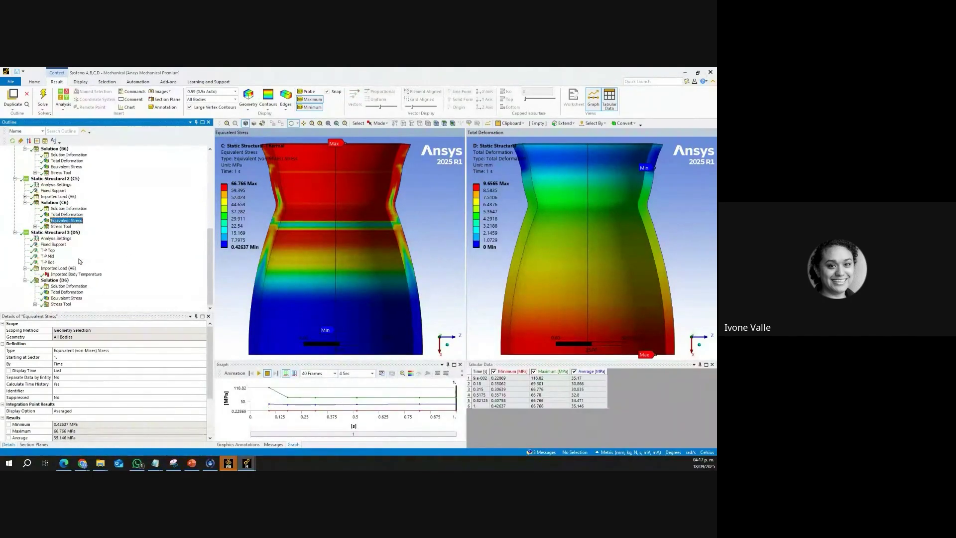
click(73, 298)
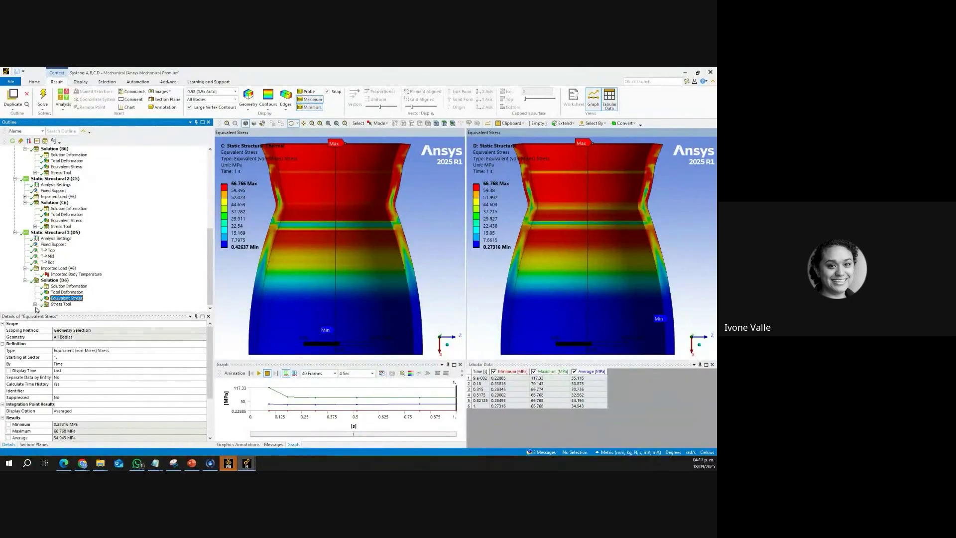
click(549, 136)
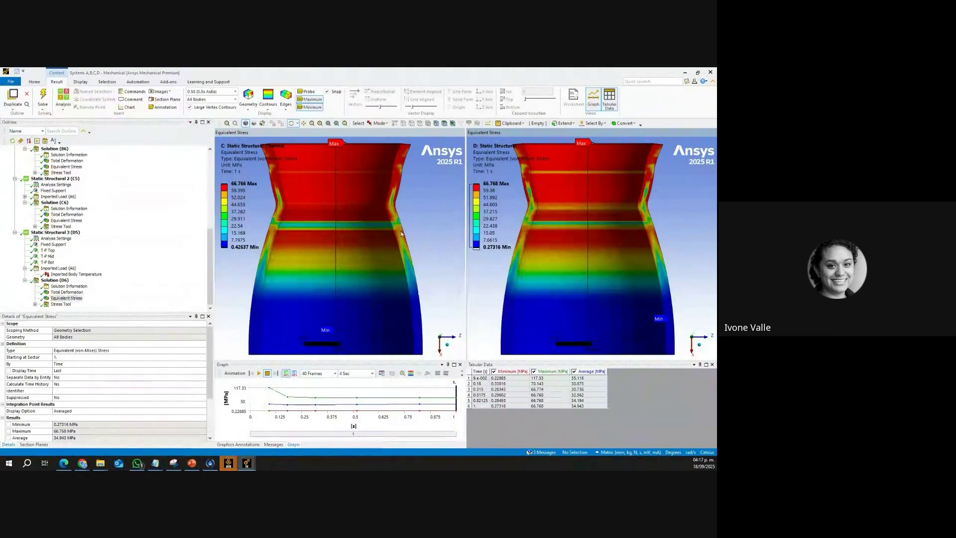
Step: Compare the Stress Tool Safety Factor of Static Structural 3 side by side with that of Static Structural 2
click(35, 304)
click(74, 304)
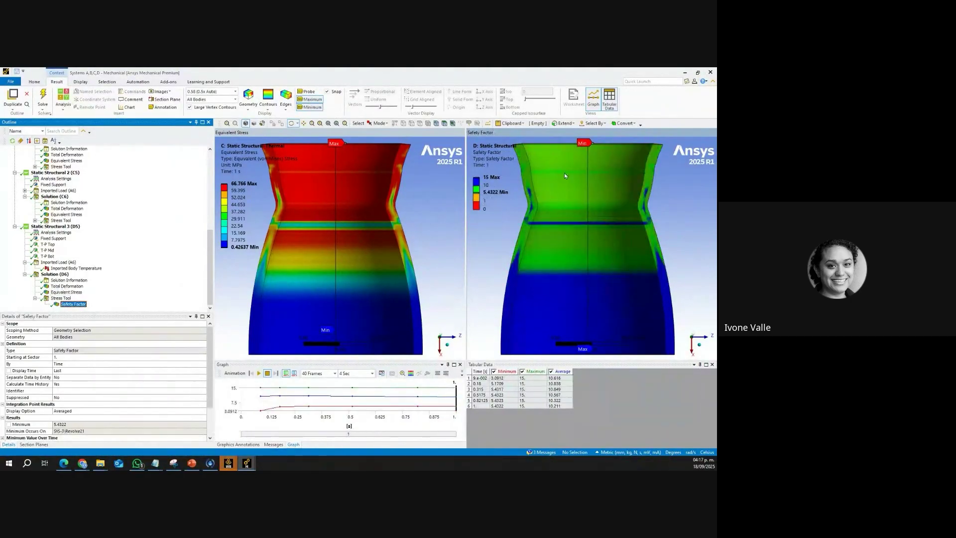
click(317, 133)
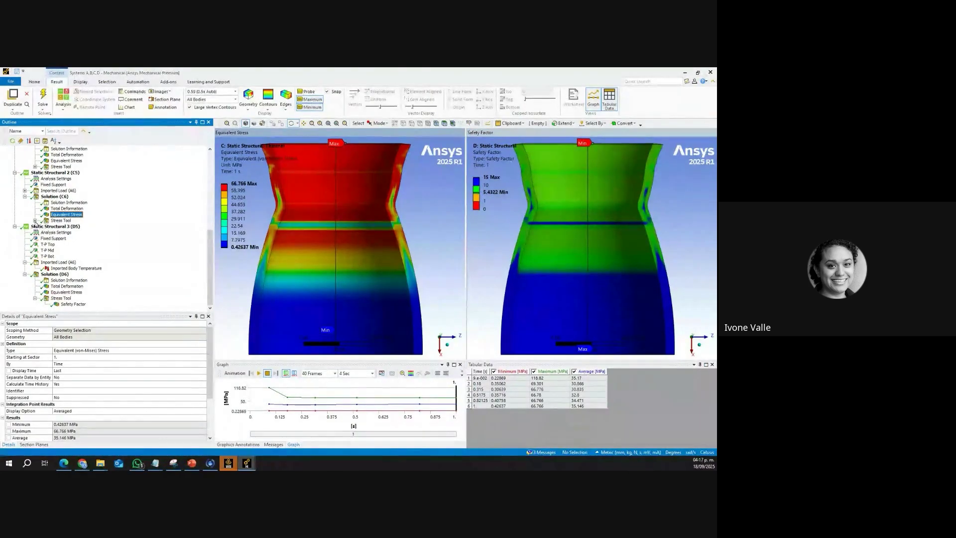
click(35, 220)
click(73, 226)
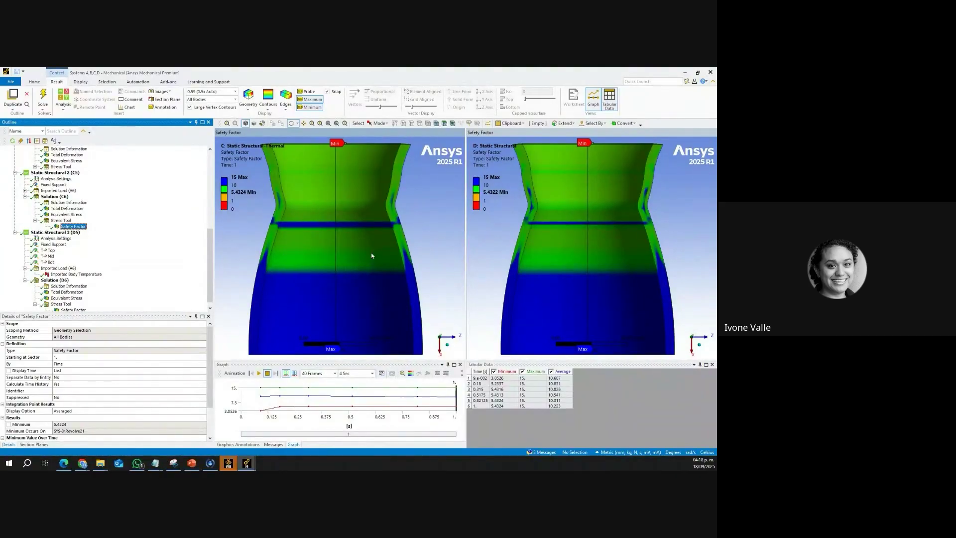
Step: Add contour bands between 5 and 10 to the Static Structural 2 Safety Factor legend, with limits including 8.75 and 7.5
click(225, 193)
click(225, 190)
click(218, 183)
click(218, 185)
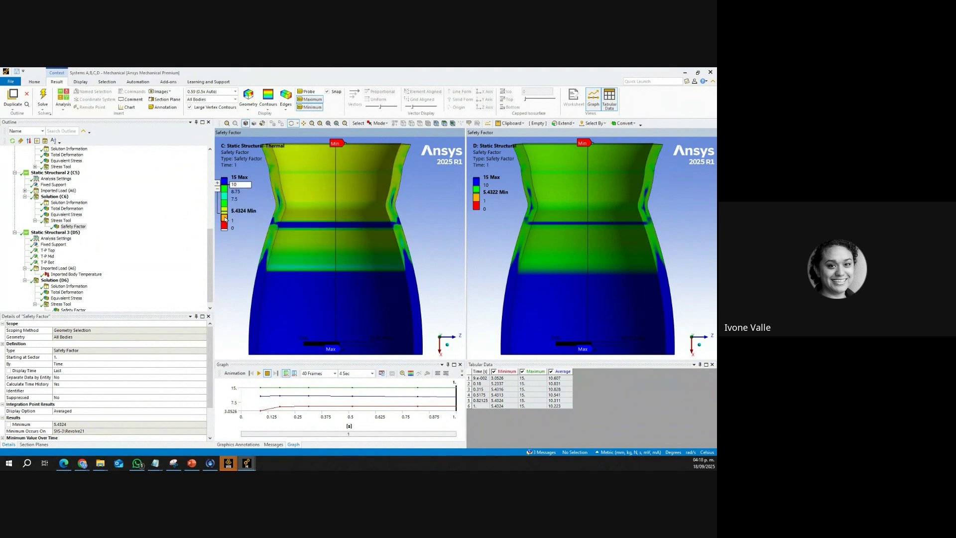
click(477, 189)
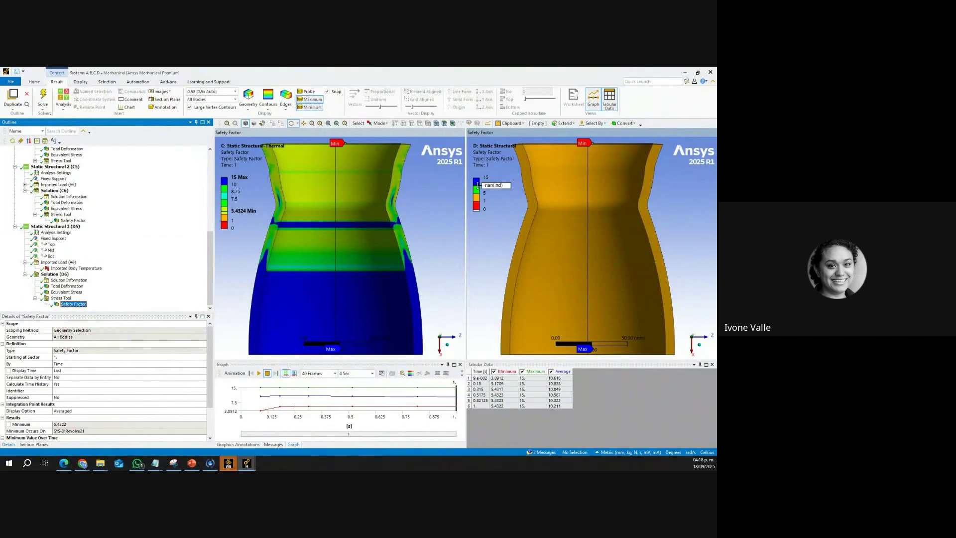
click(475, 186)
drag(467, 186, 465, 186)
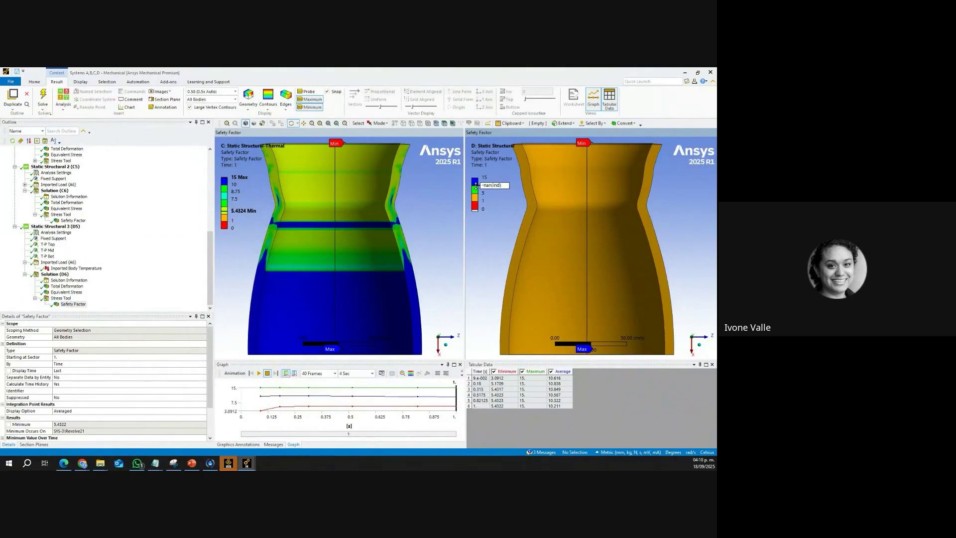
click(469, 183)
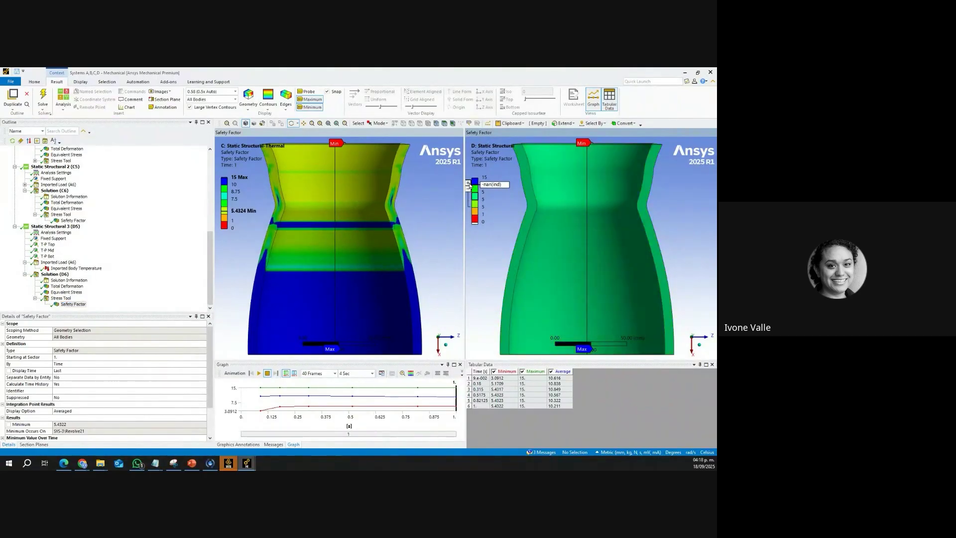
right_click(472, 200)
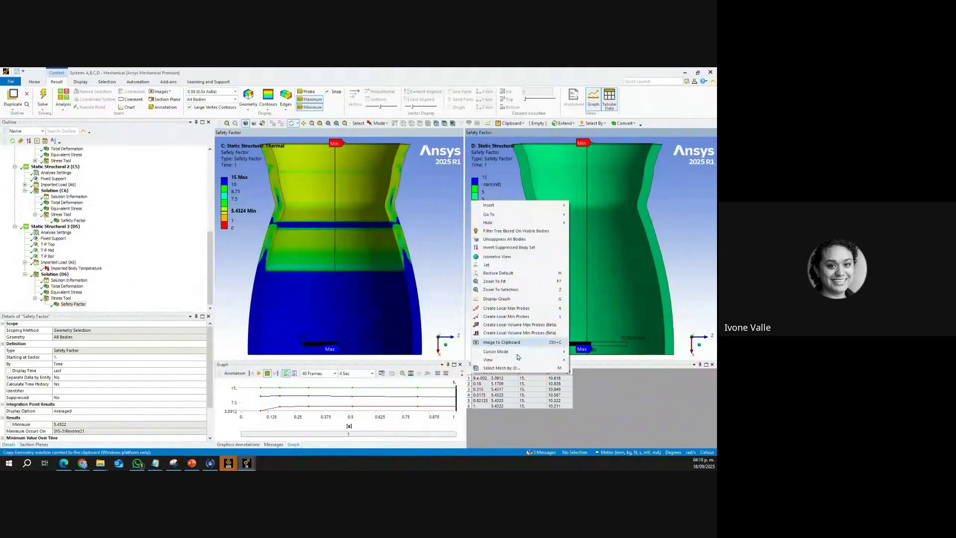
right_click(476, 190)
click(505, 338)
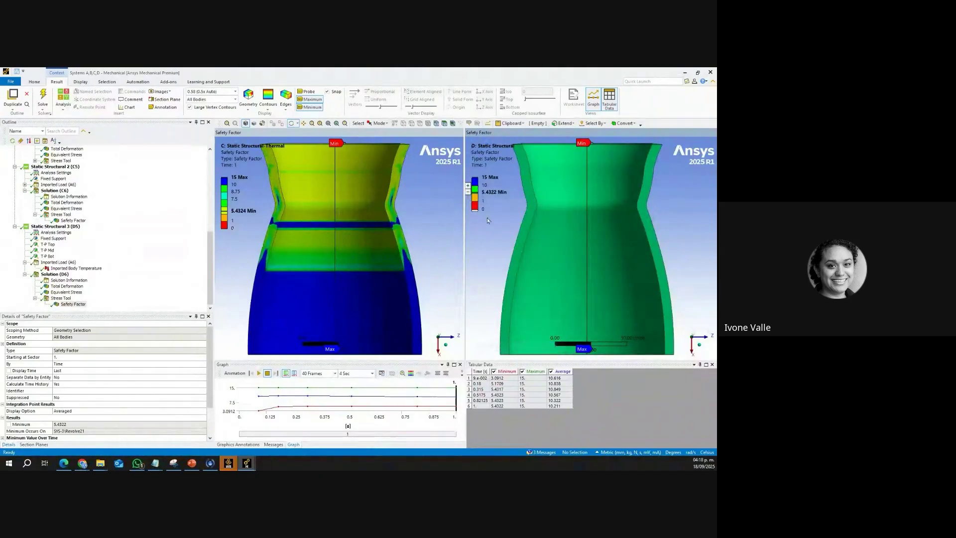
Step: Add matching contour bands below 10 to the Static Structural 3 Safety Factor legend, with limits including 8.75 and 7.5
click(477, 186)
click(468, 183)
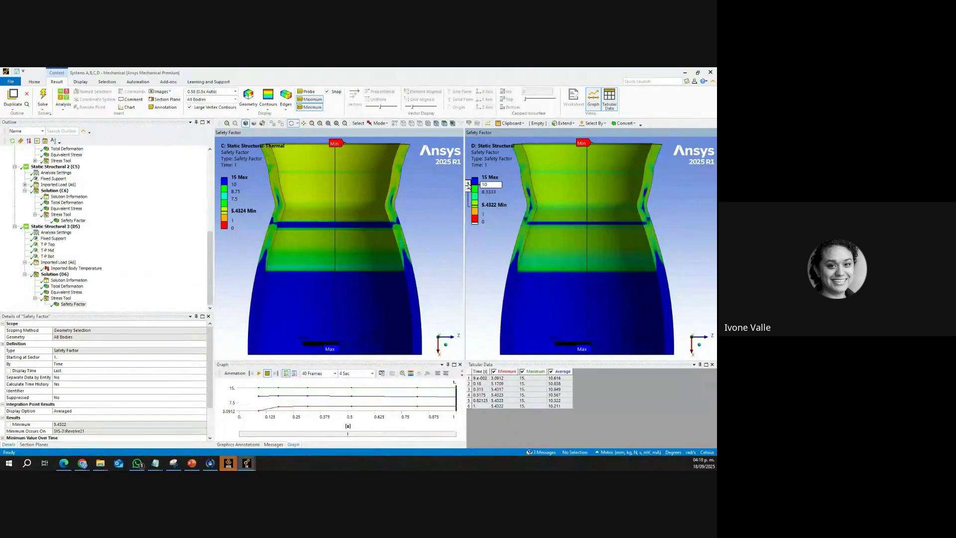
click(469, 184)
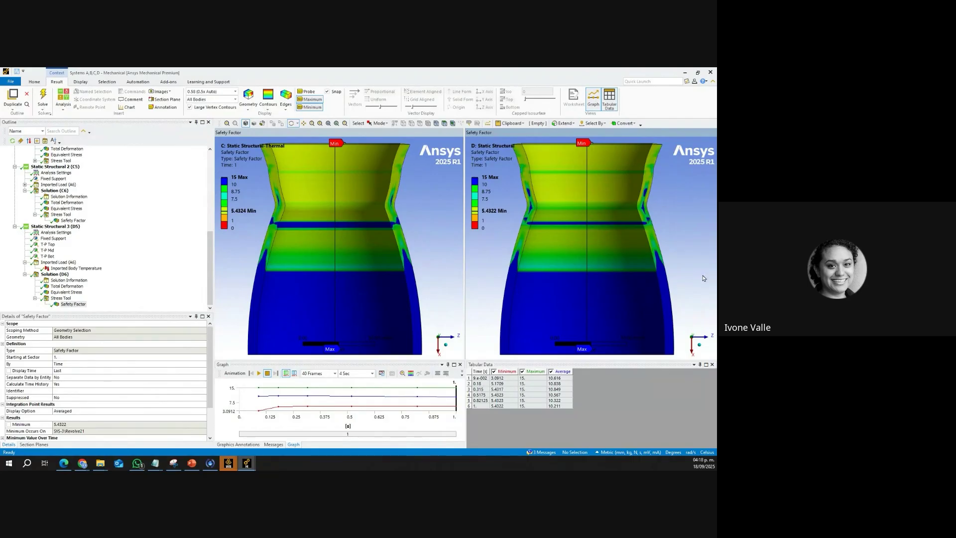
Step: Display the Equivalent Stress of Static Structural 3 and play its animation over the load history
mouse_move(579, 174)
middle_down()
mouse_move(582, 198)
mouse_move(579, 162)
middle_up()
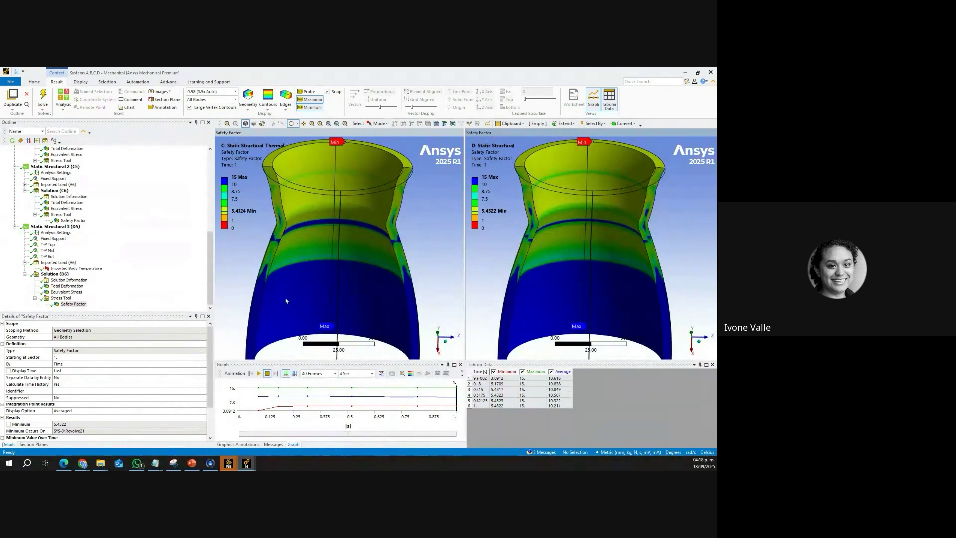
click(69, 293)
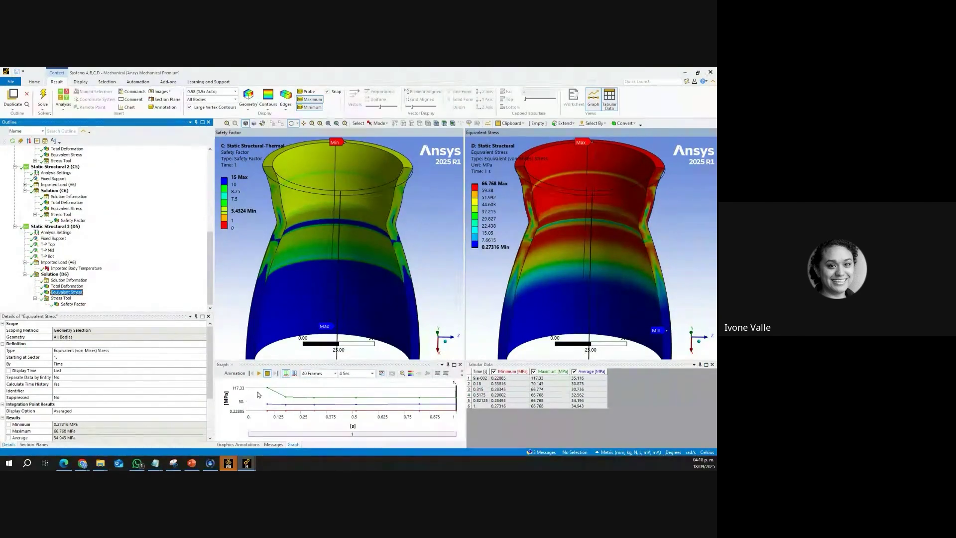
click(259, 374)
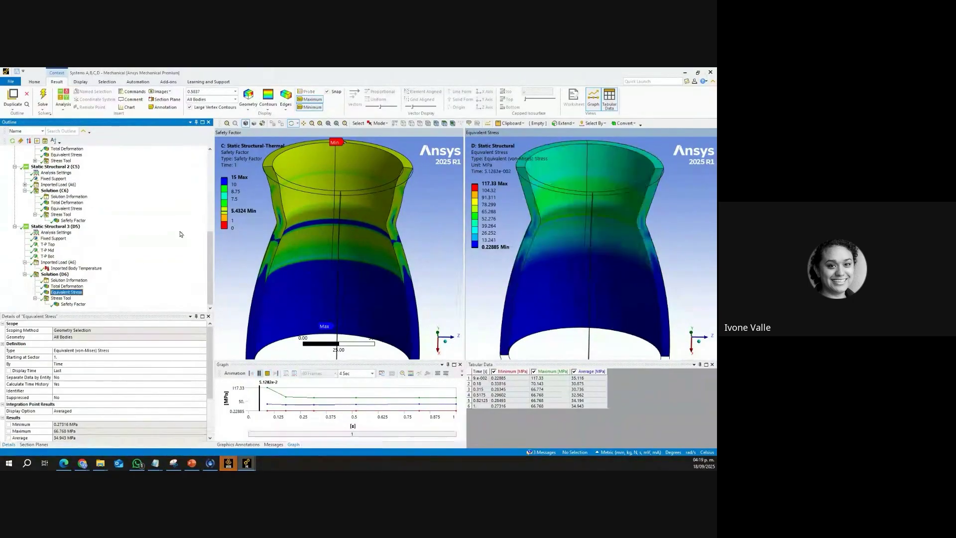
Step: Show the model's Geometry beside the Static Structural 2 Safety Factor and inspect the nozzle sector from another angle
scroll(113, 265, up, 3)
scroll(114, 265, up, 7)
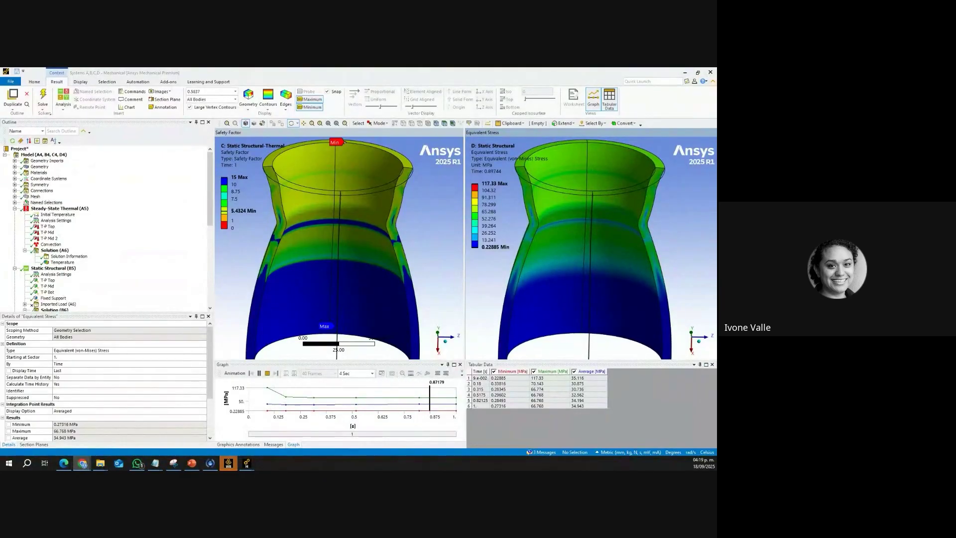
click(43, 169)
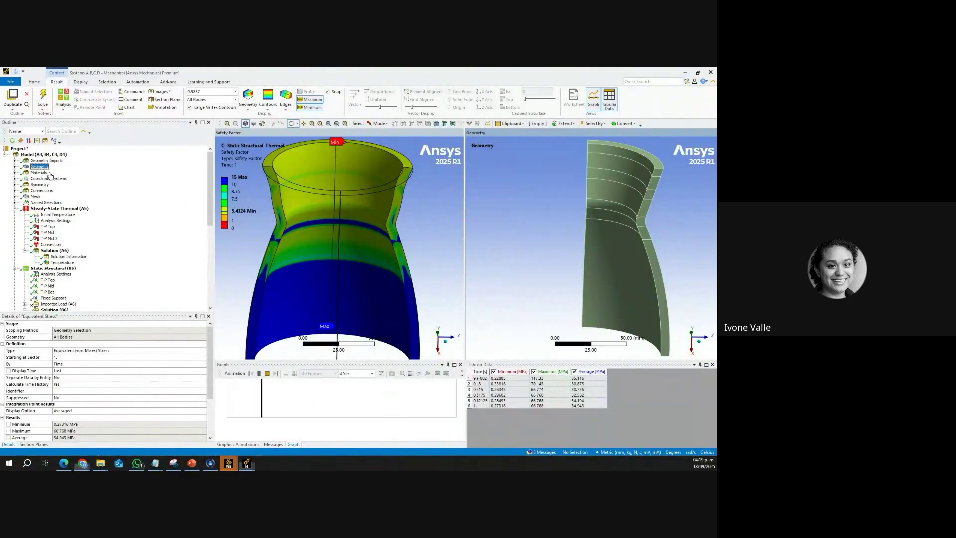
middle_drag(591, 260, 623, 257)
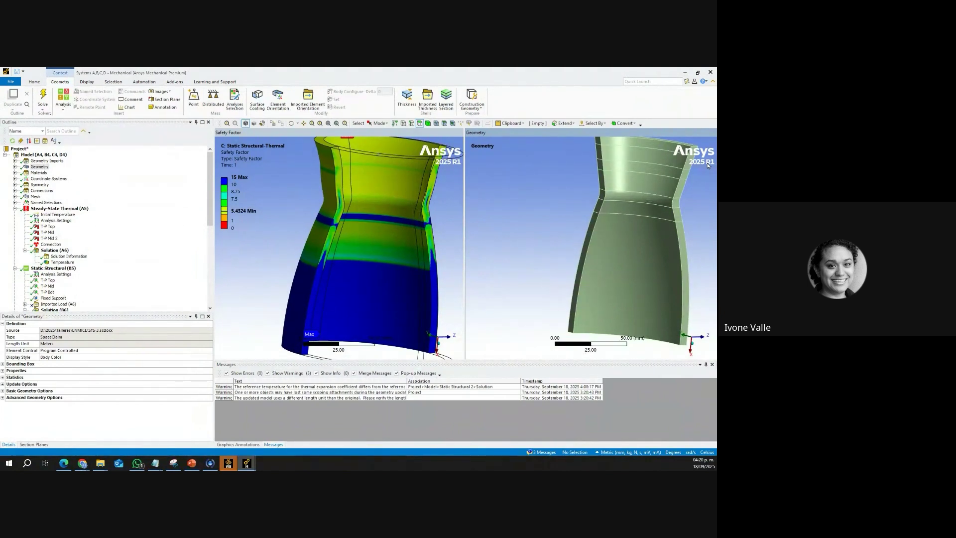
Step: Select the inner face band near the nozzle's upper end in the Geometry view
click(618, 208)
click(635, 157)
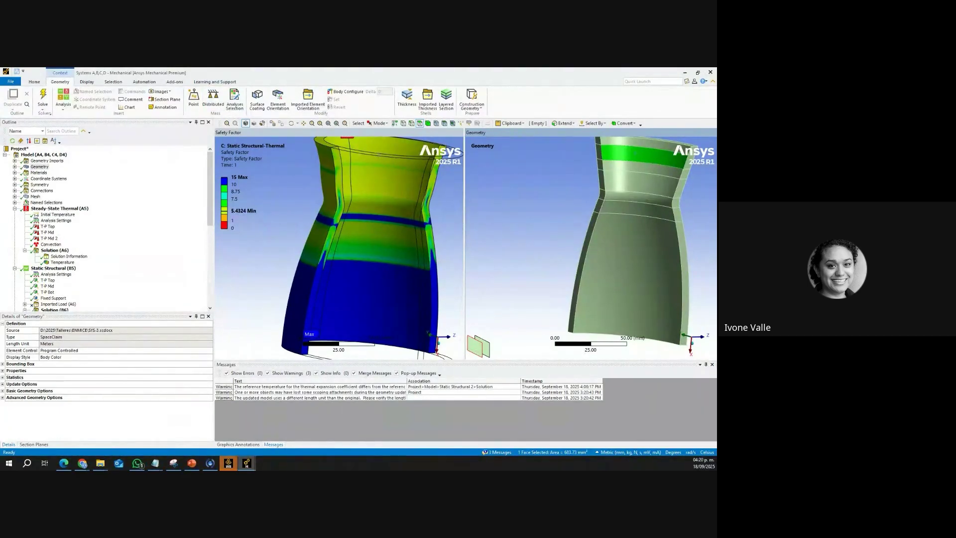
key(alt+Tab)
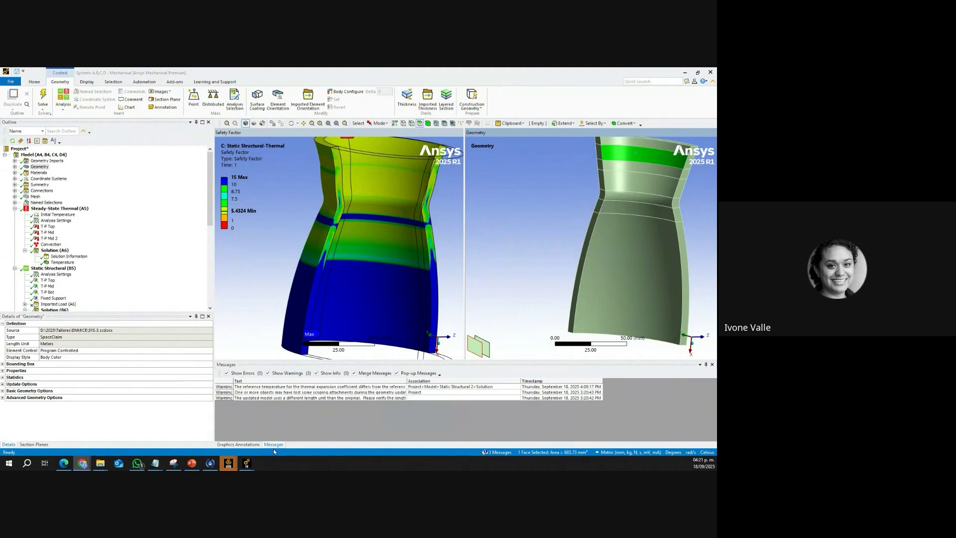
Step: Show the Static Structural 3 Equivalent Stress beside the Static Structural 2 Safety Factor and animate the stress over time
scroll(67, 288, down, 10)
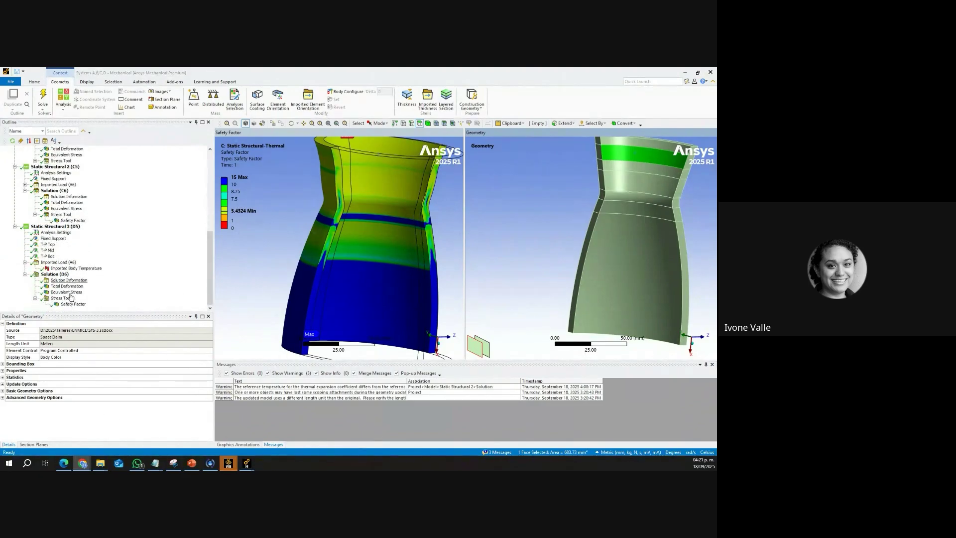
click(67, 292)
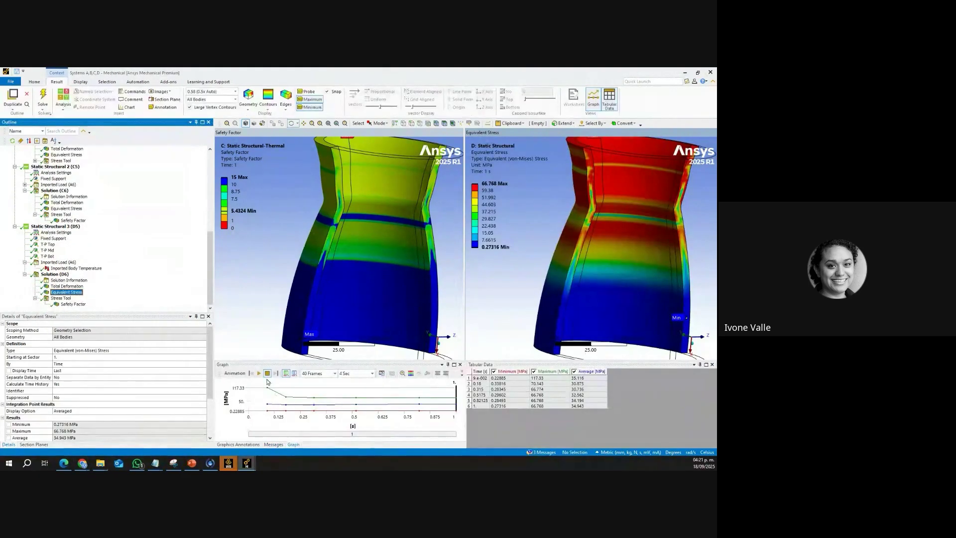
click(258, 374)
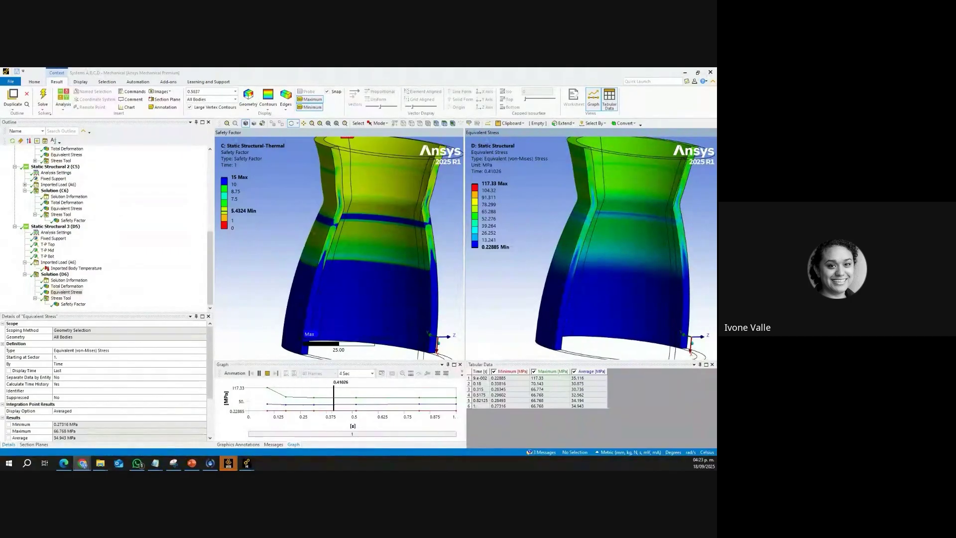
Step: Display the Equivalent Stress of Static Structural 2 beside its Safety Factor, with the whole nozzle sector in view
click(69, 209)
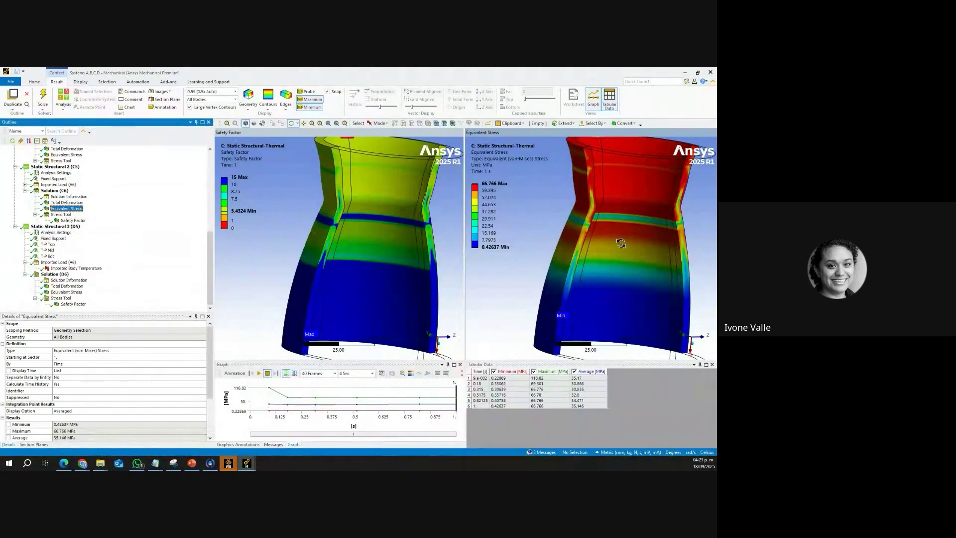
scroll(622, 243, down, 3)
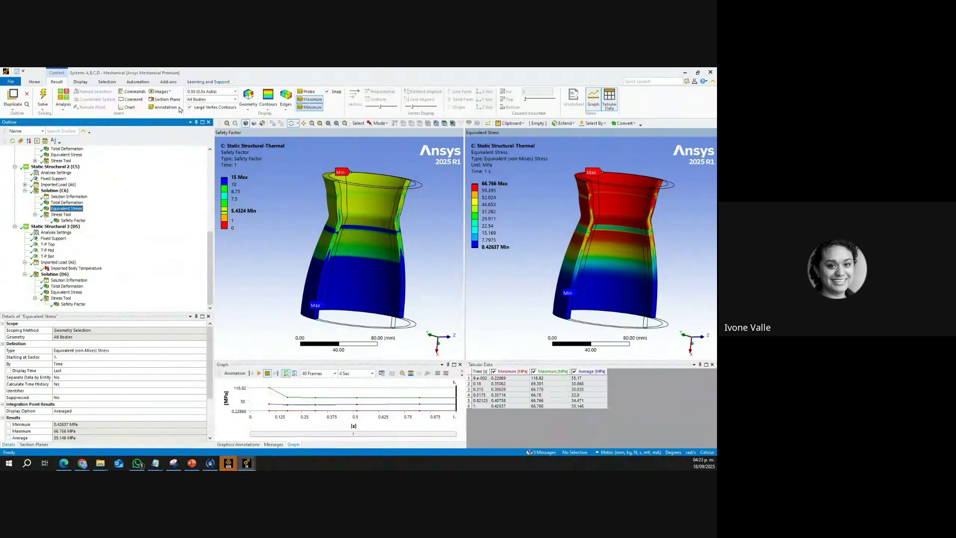
click(490, 191)
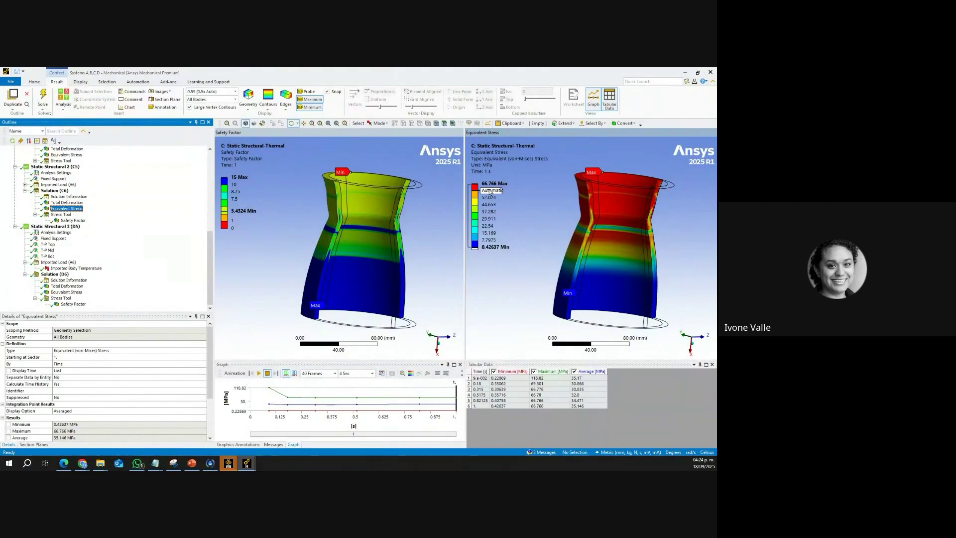
Step: Review the Convection load of the Steady-State Thermal analysis and select the cut faces along one side of the nozzle sector
scroll(116, 236, up, 7)
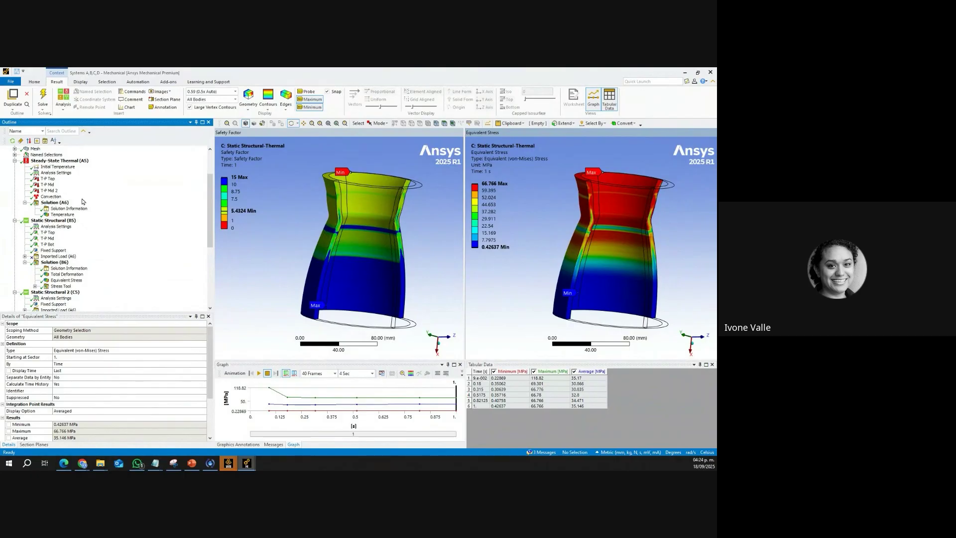
click(51, 197)
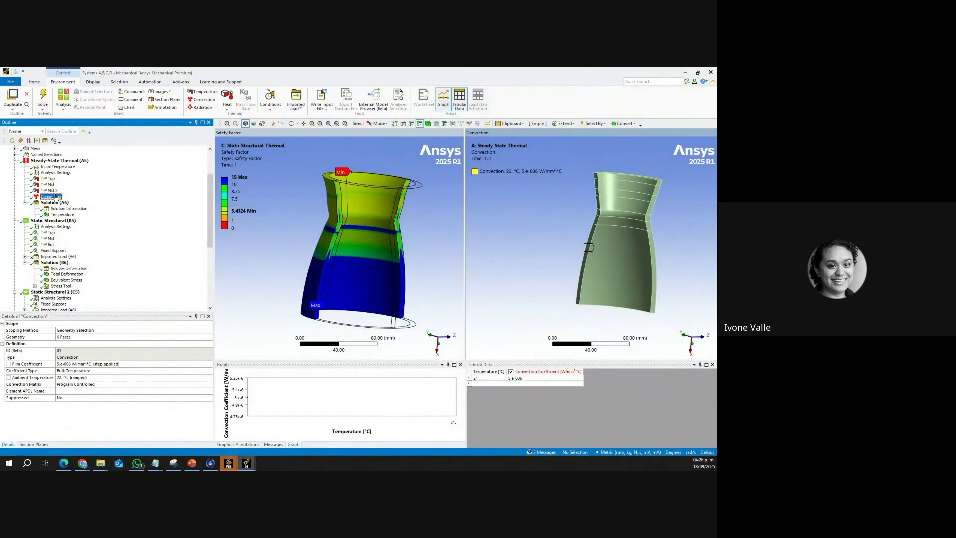
click(655, 266)
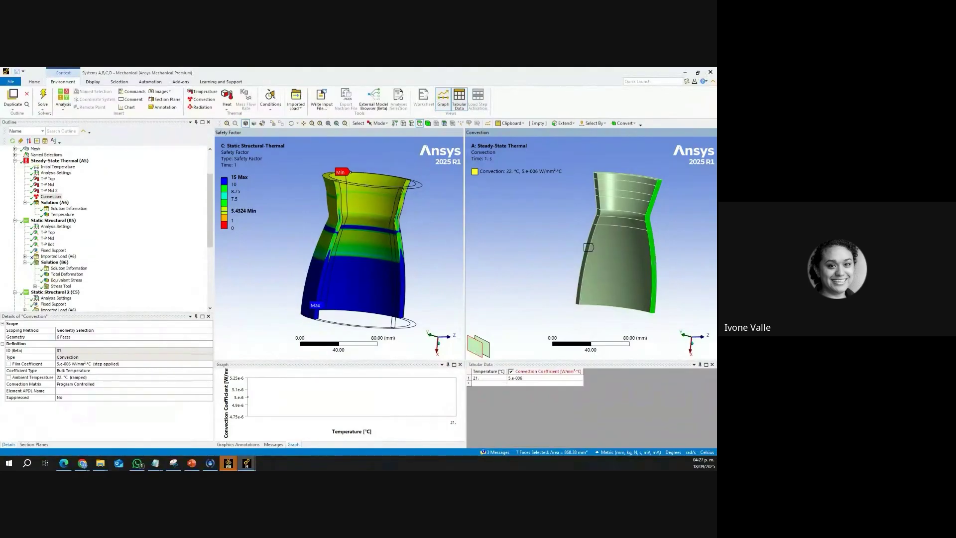
Step: Switch to the PowerPoint presentation and show the closing "Soluciones con ANSYS" slide with the contact details for questions
key(alt+Tab)
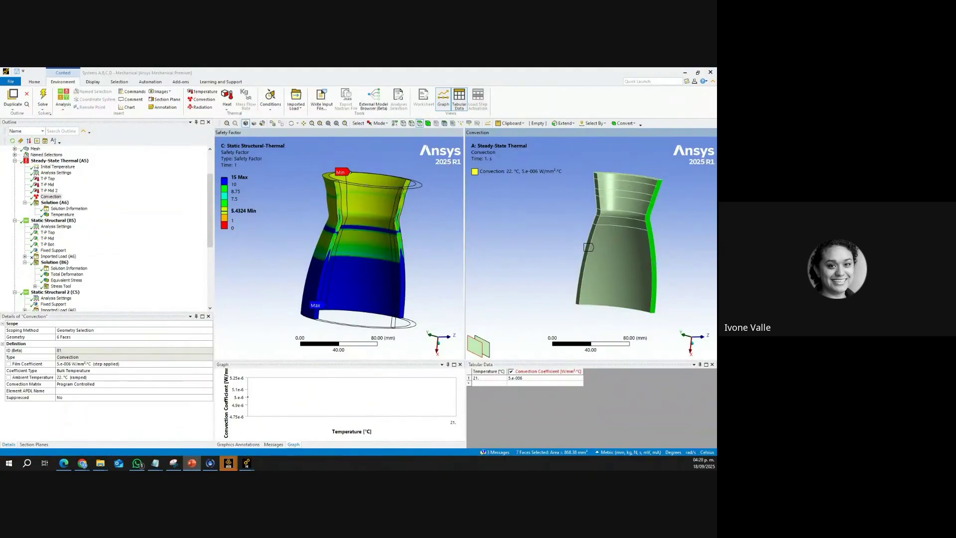
key(BackSpace)
key(alt+Tab)
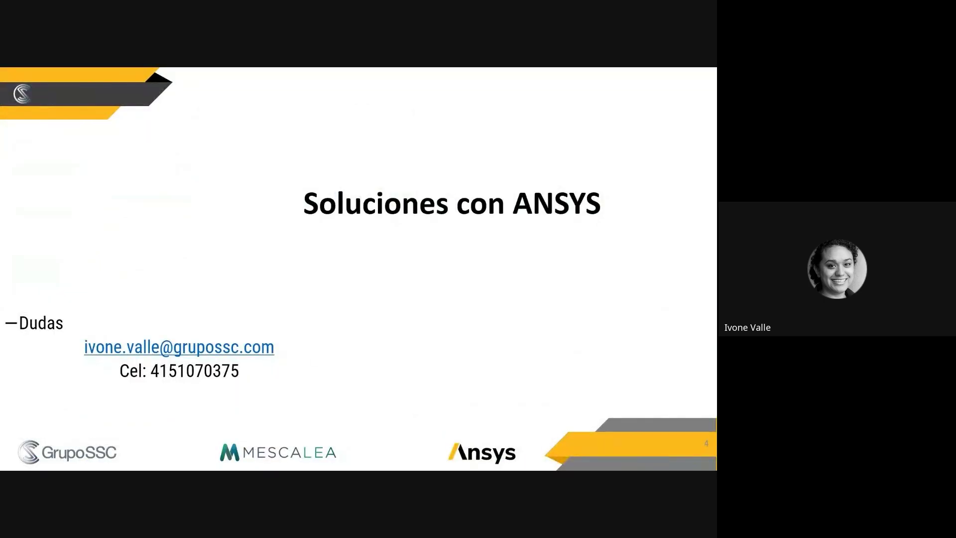